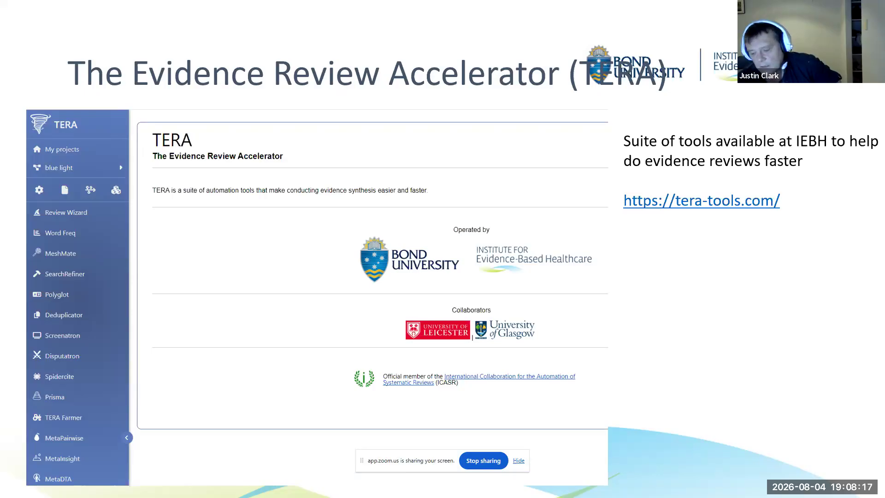
- Advance past the TERA note to the Review topic slide and exit the slideshow
key(Right)
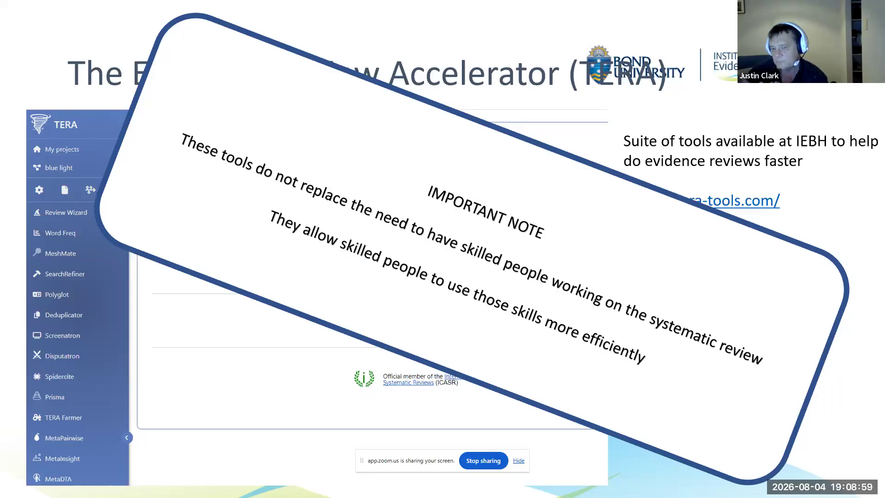
key(Right)
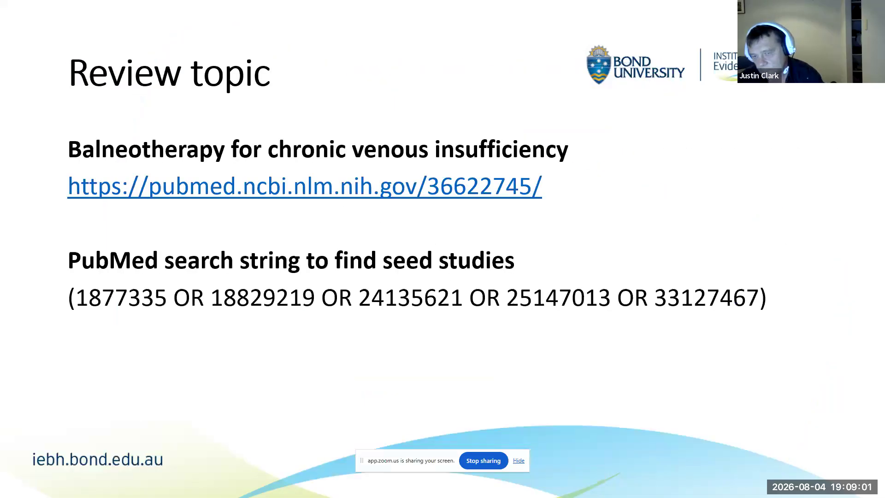
key(Escape)
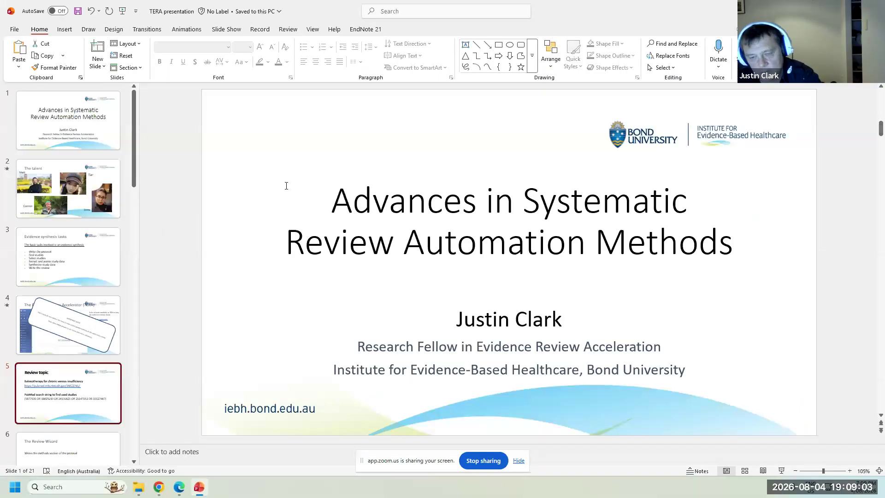
- Bring the Edge browser forward and scroll through the TERA home page and back to the top
click(177, 493)
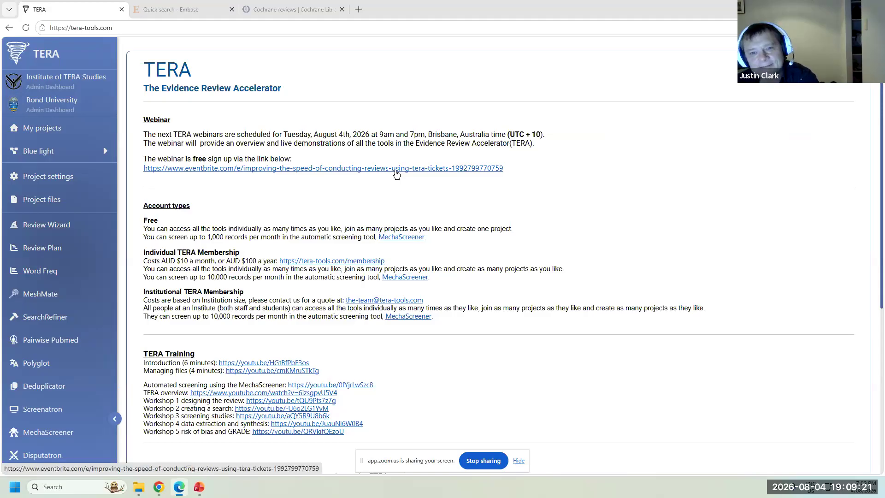
scroll(554, 224, down, 1)
scroll(554, 224, down, 4)
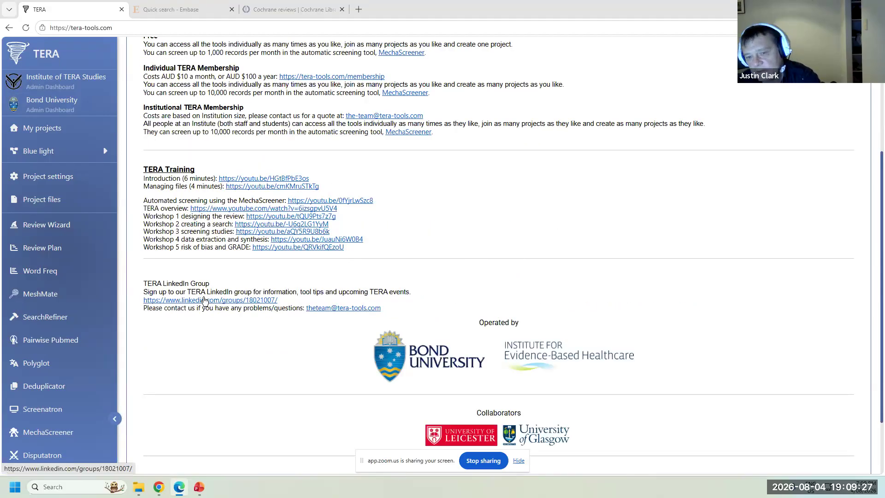
scroll(206, 300, up, 4)
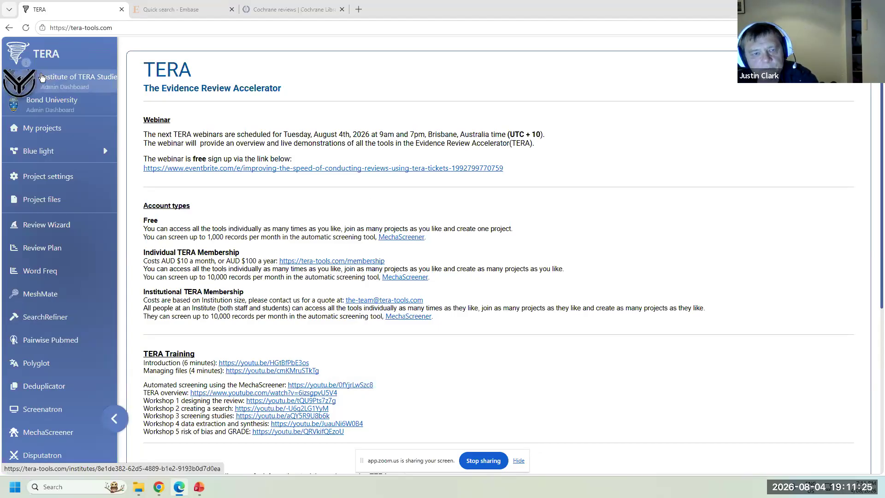
- From My projects, open the Create new project form
click(58, 128)
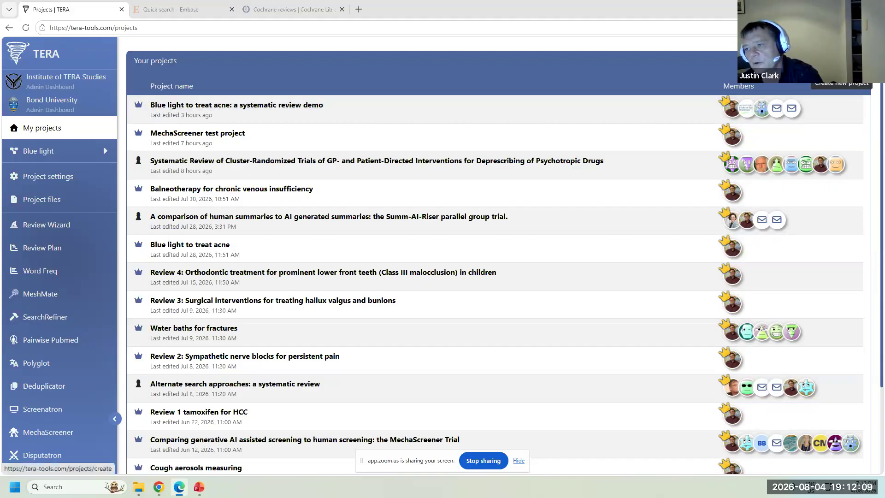
click(841, 81)
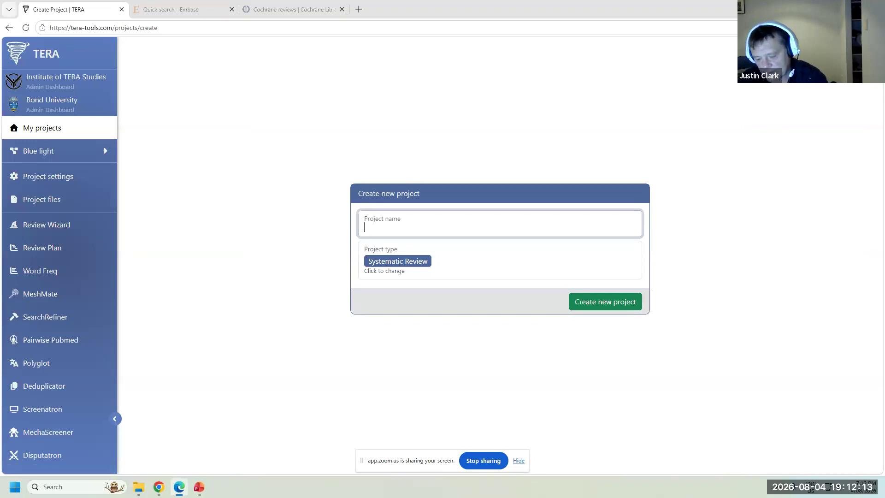
- Create a Systematic Review project named 'Blue light to treat acne'
text(Bl)
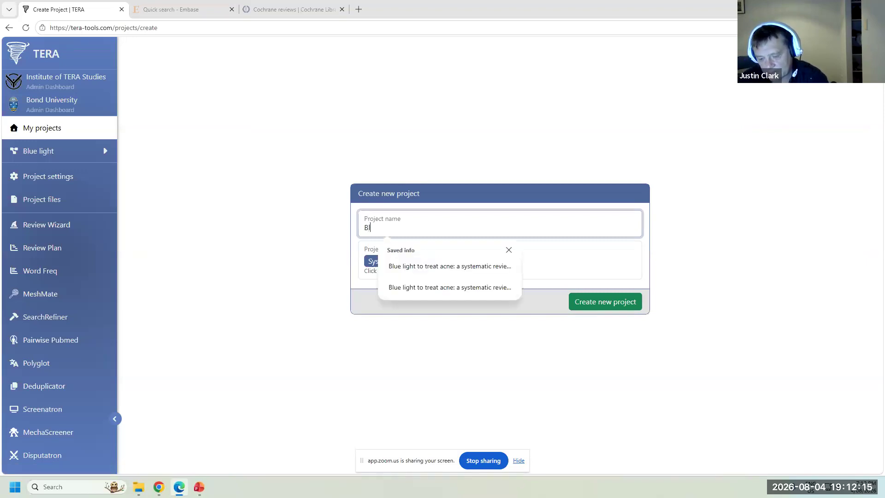
text(ue light to tr)
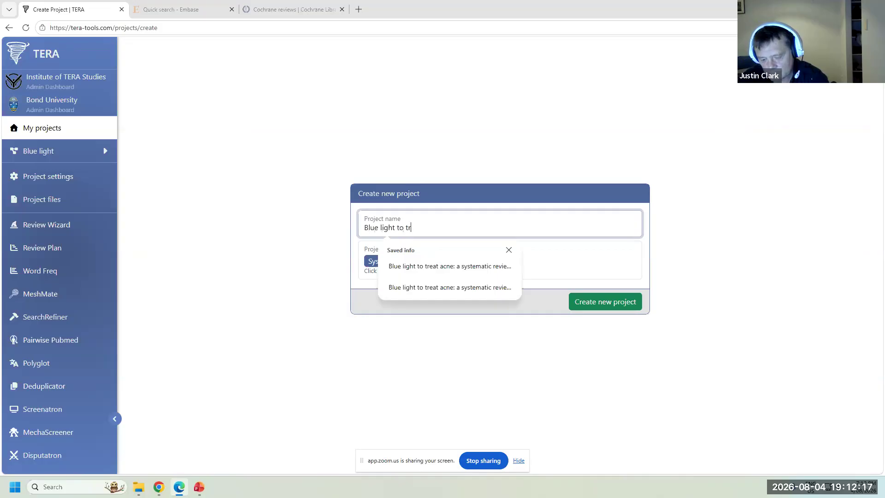
text(eat acne)
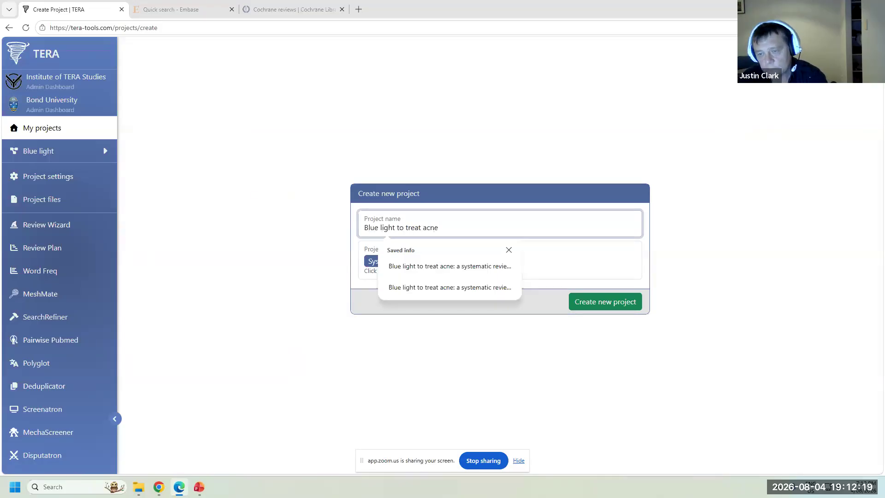
click(284, 369)
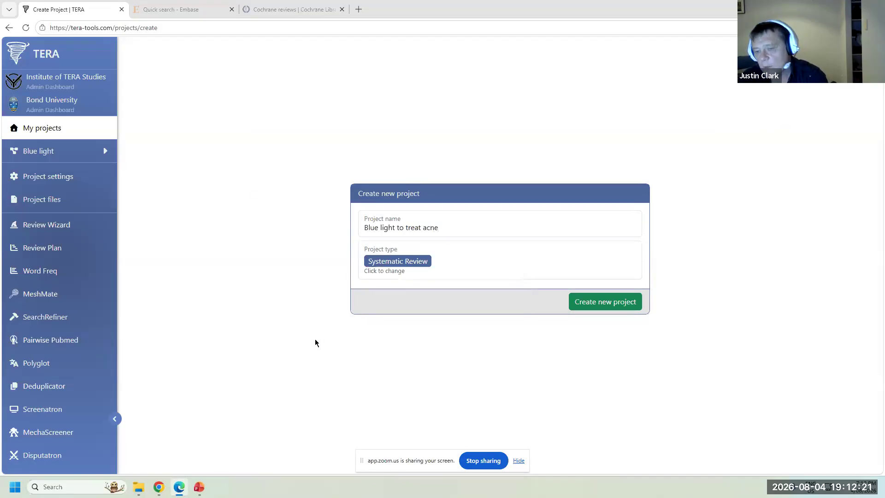
click(400, 262)
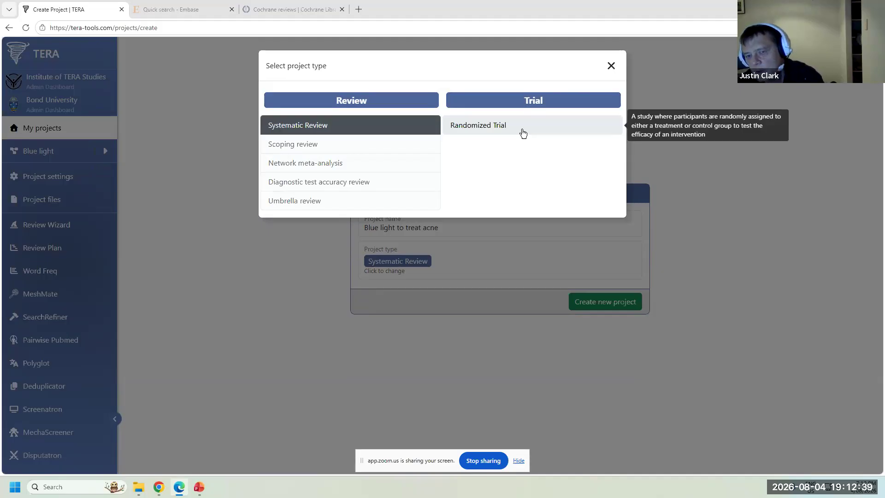
click(329, 127)
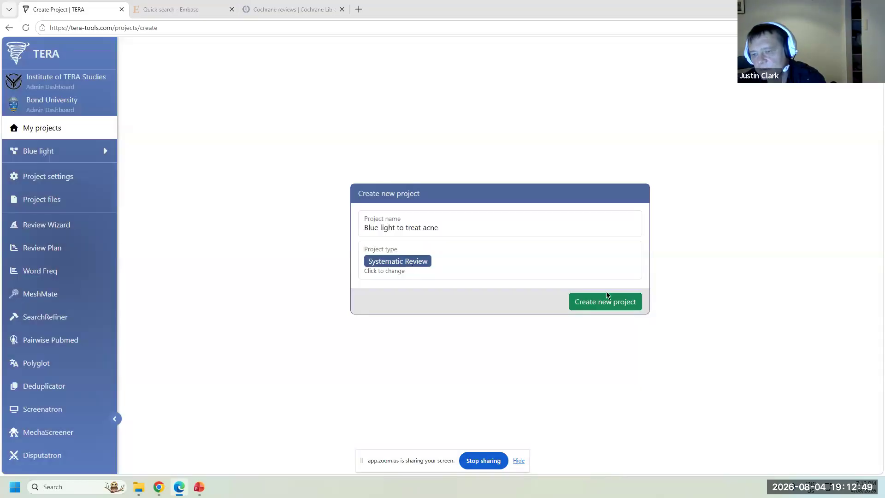
click(614, 304)
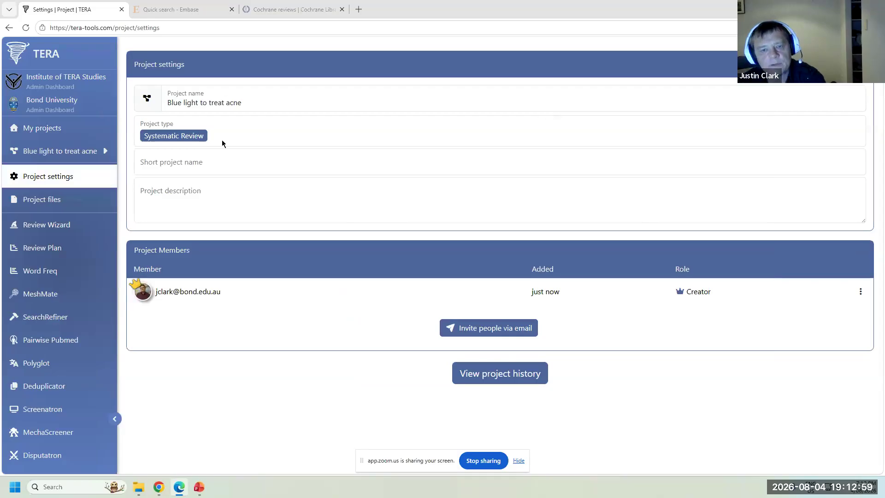
- Give the project the short name 'Blue light' and finish editing its details
click(224, 162)
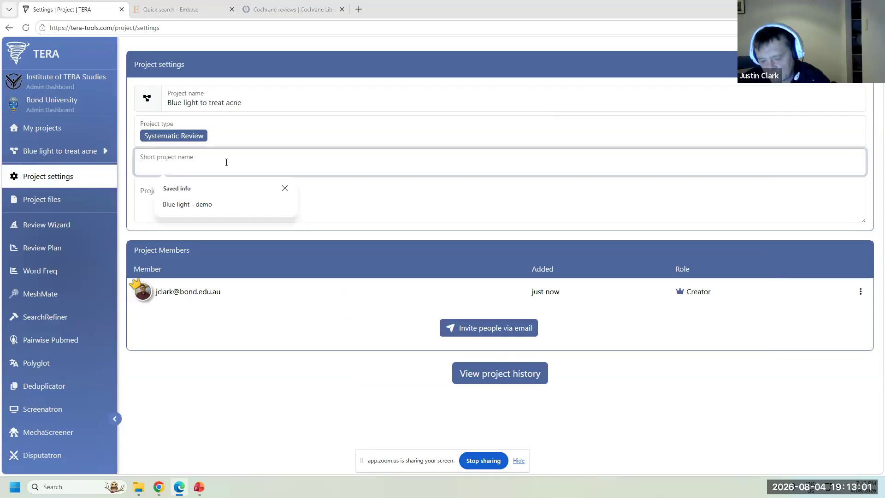
text(Blue light)
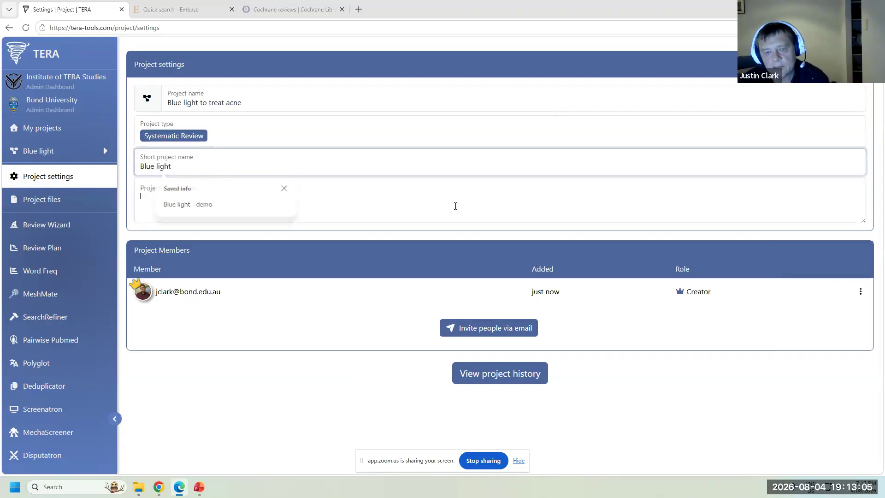
click(203, 201)
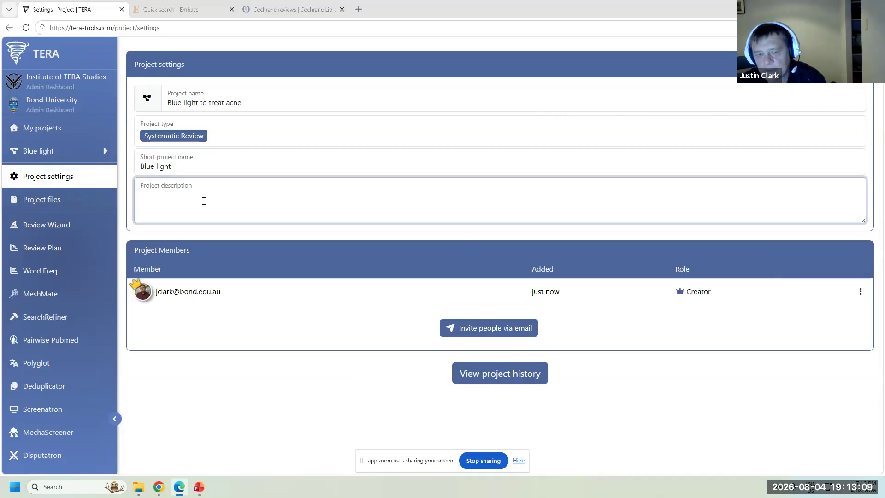
click(403, 307)
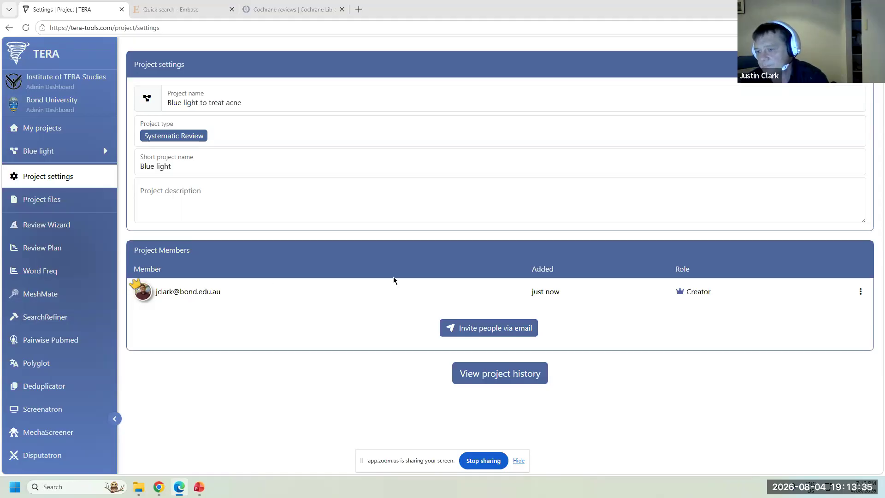
- Invite a colleague to the project by e-mail, then open the project actions menu
click(521, 329)
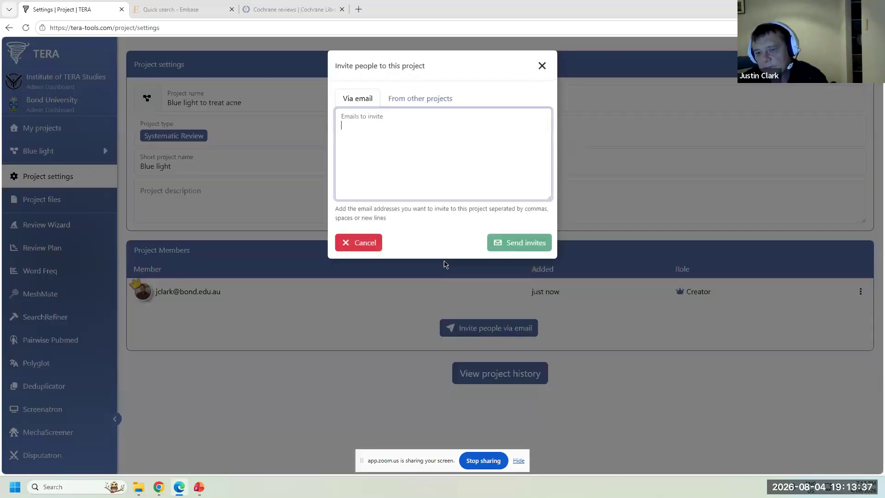
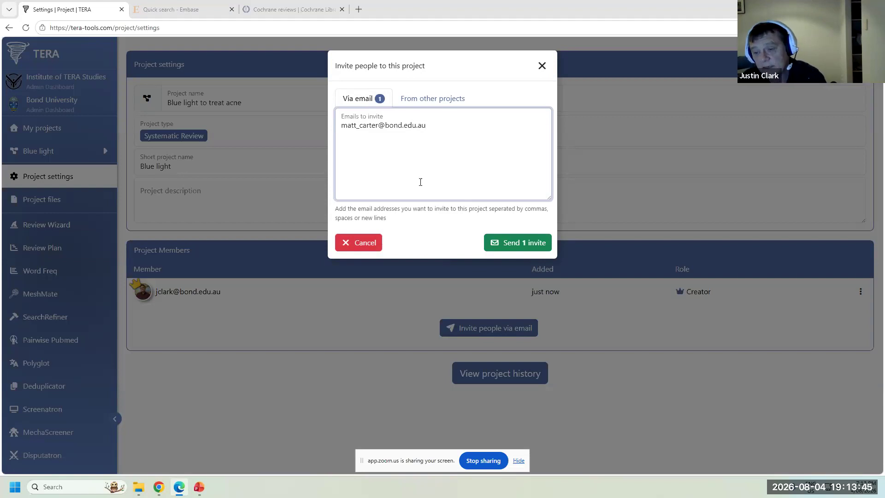
click(516, 244)
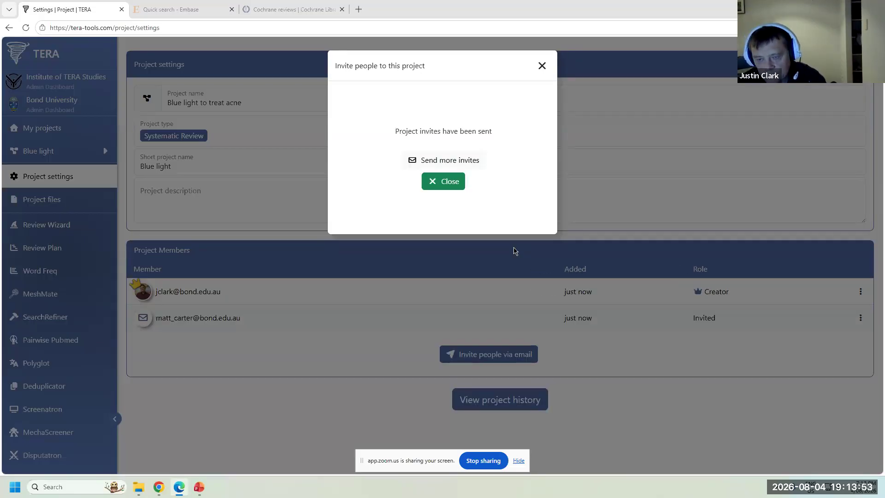
click(450, 184)
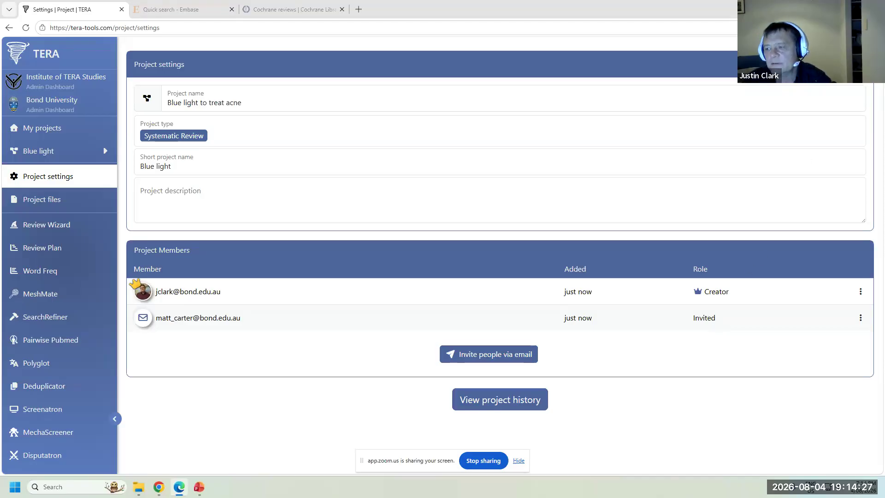
click(859, 64)
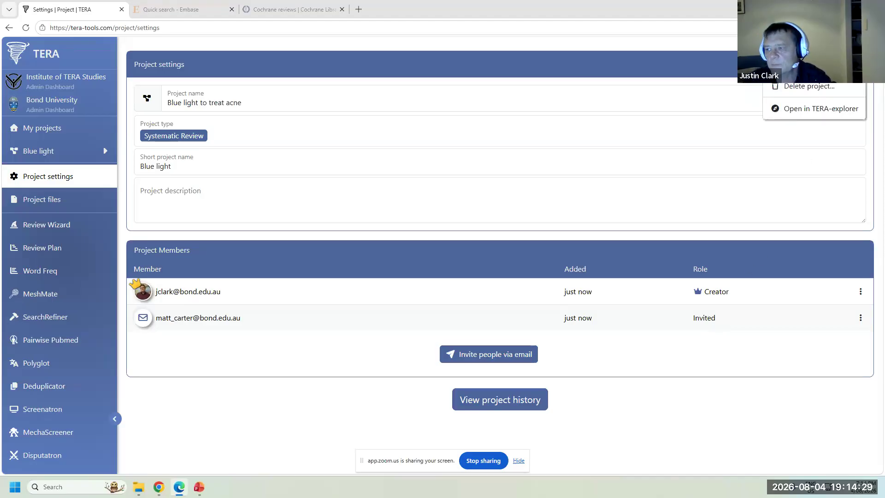
- Start deleting the project and type DELETE, but return to the project list instead
click(825, 86)
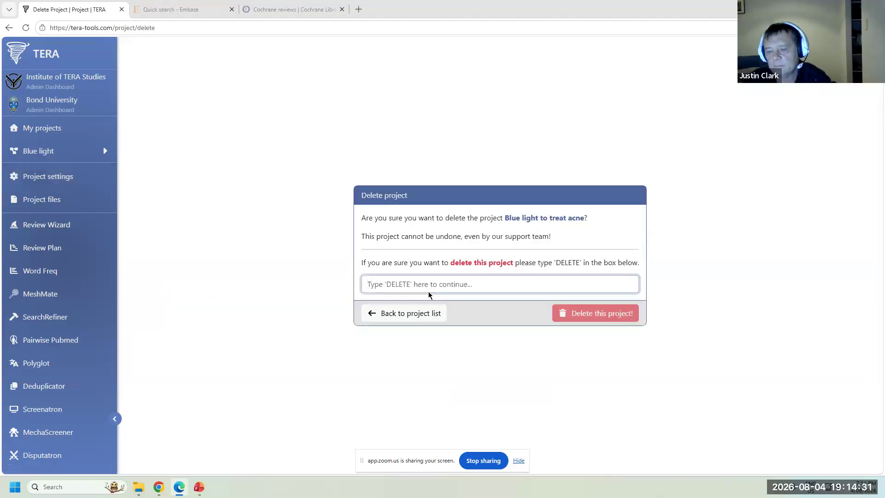
text(DELETE)
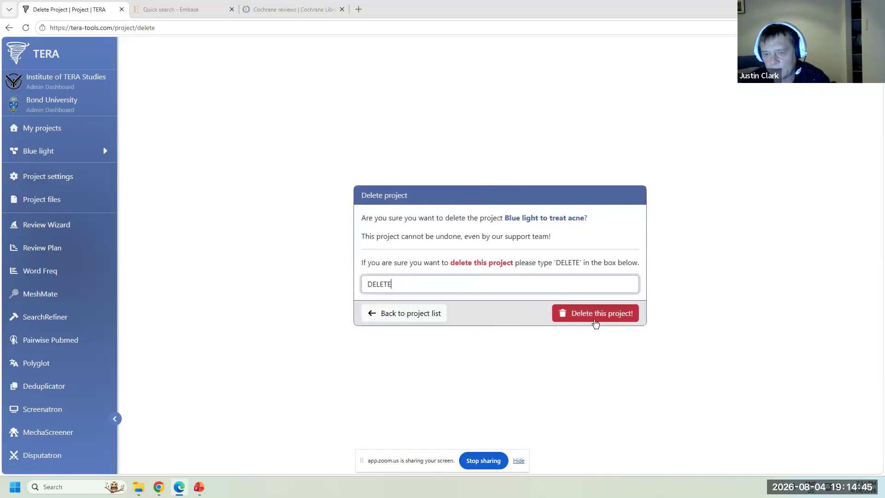
click(419, 317)
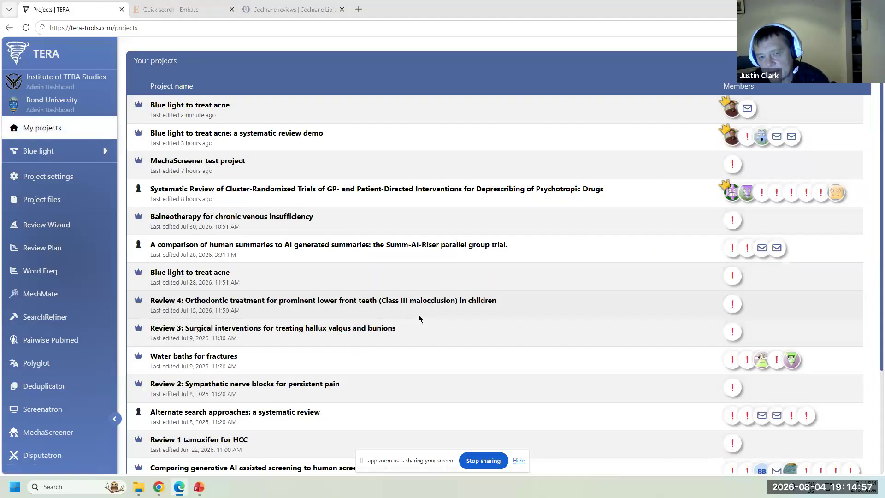
- Open the Blue light project settings and remove the invited member
click(222, 107)
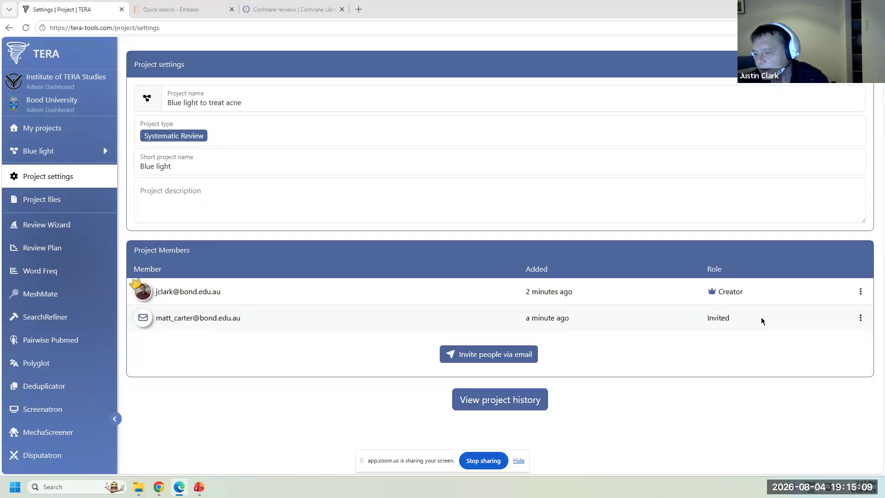
click(862, 318)
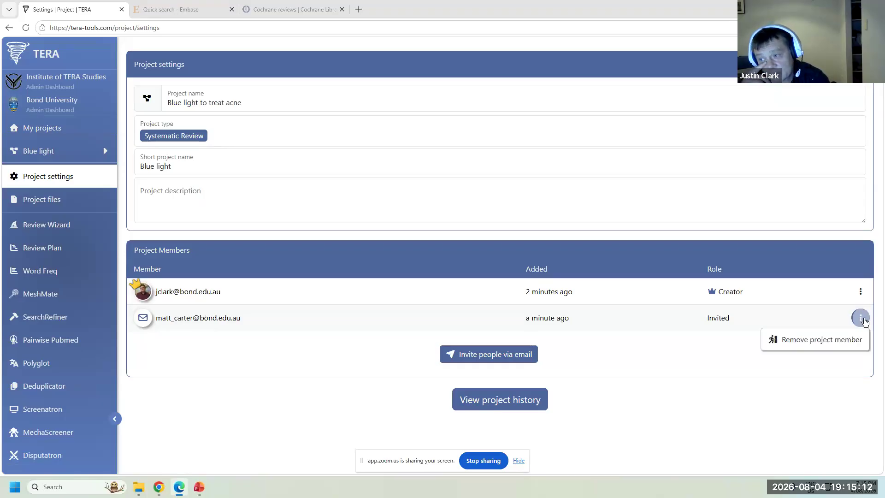
click(792, 345)
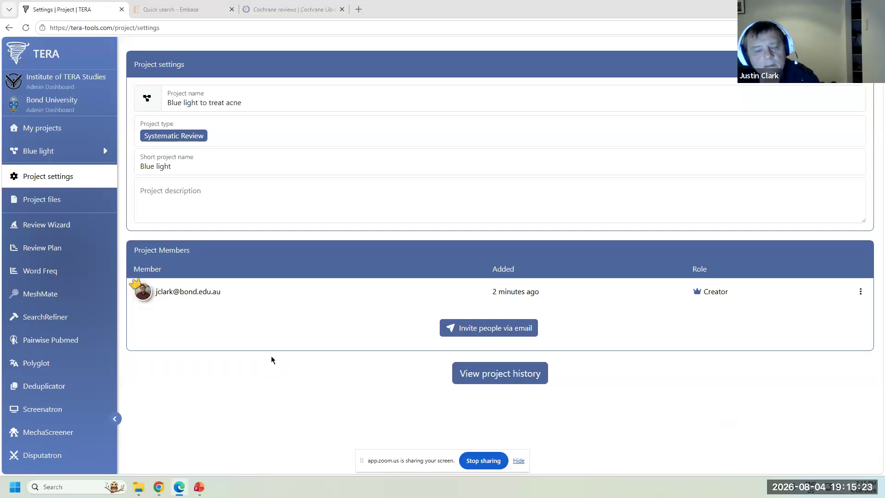
- Upload 'Blue light seed studies' from Downloads into the project files
click(77, 205)
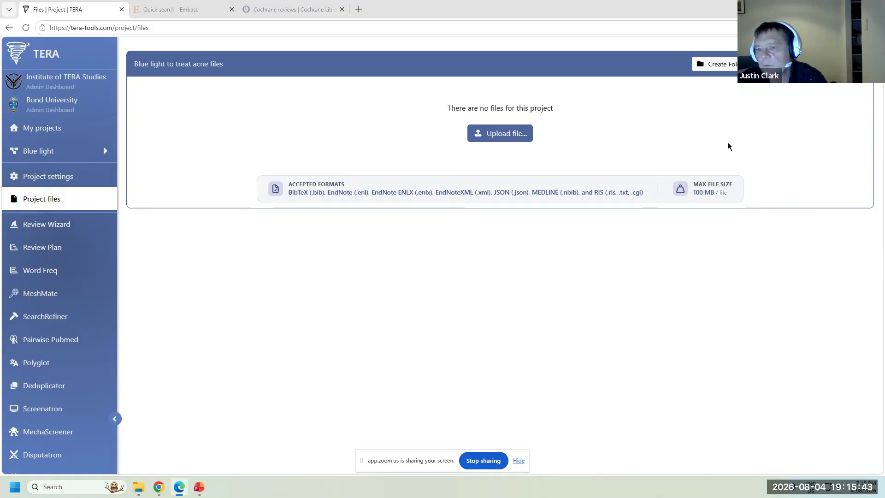
click(501, 135)
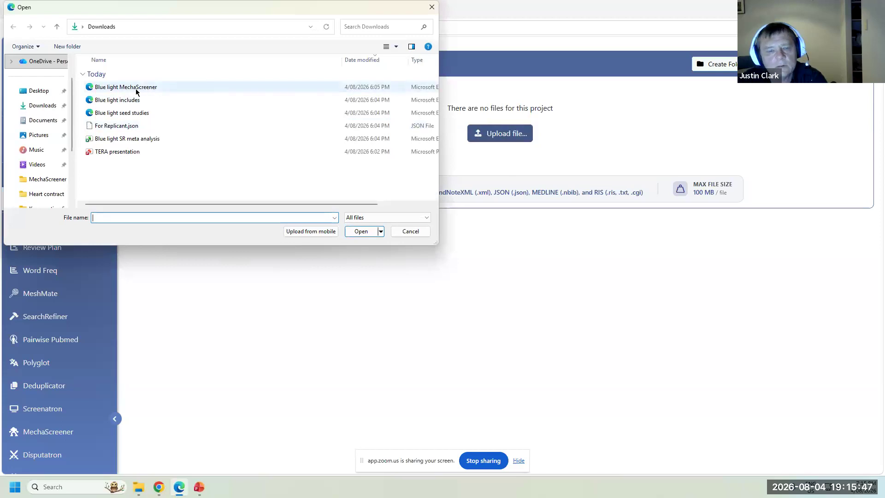
click(138, 113)
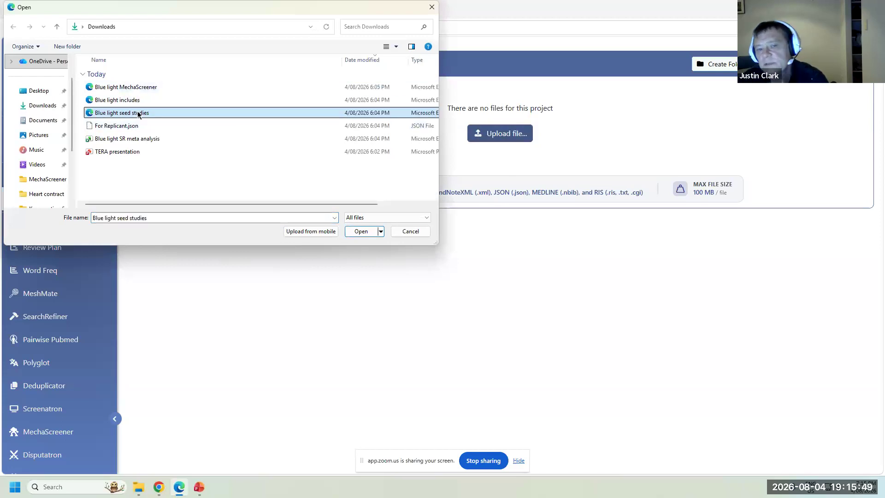
click(361, 231)
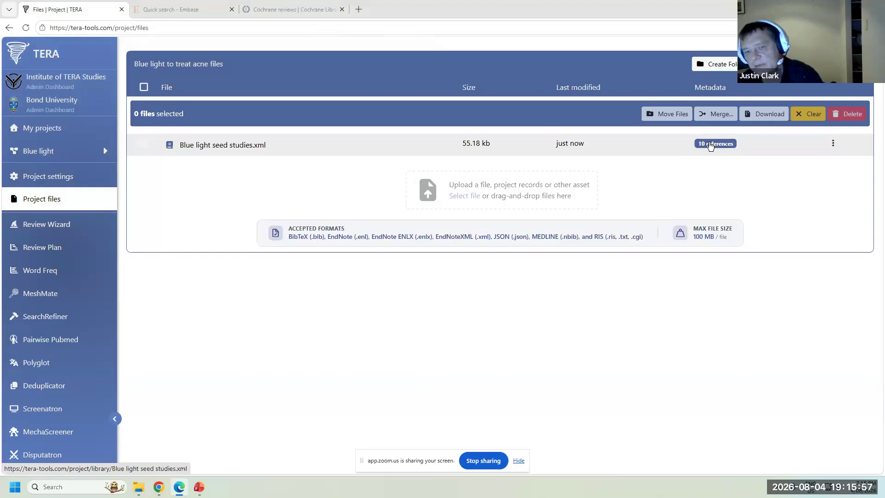
- Open the seed studies file's references and inspect the first study's full record
click(242, 144)
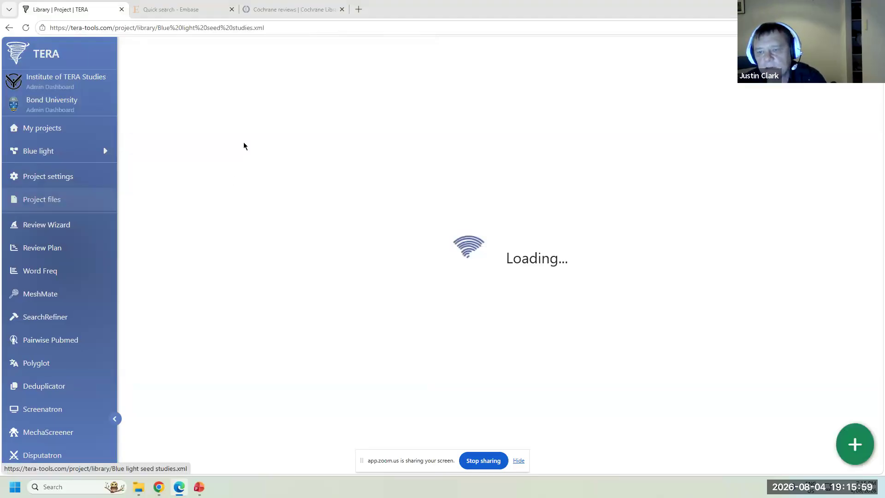
click(317, 124)
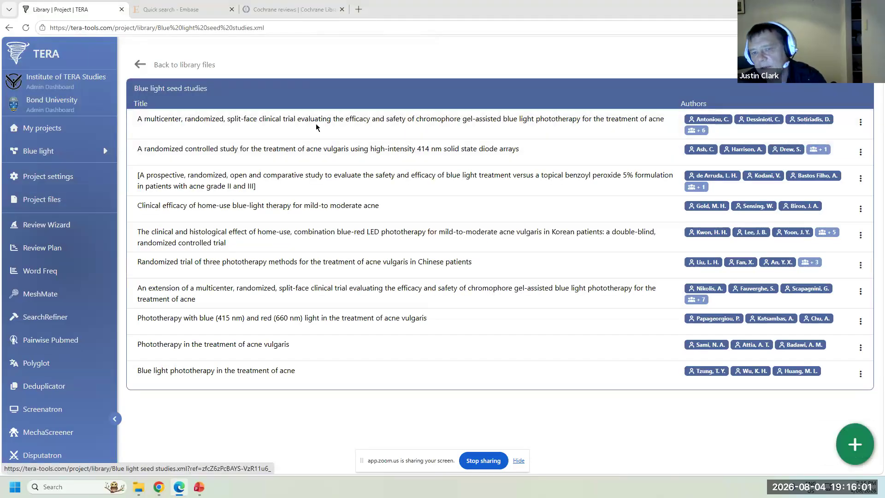
scroll(401, 177, down, 10)
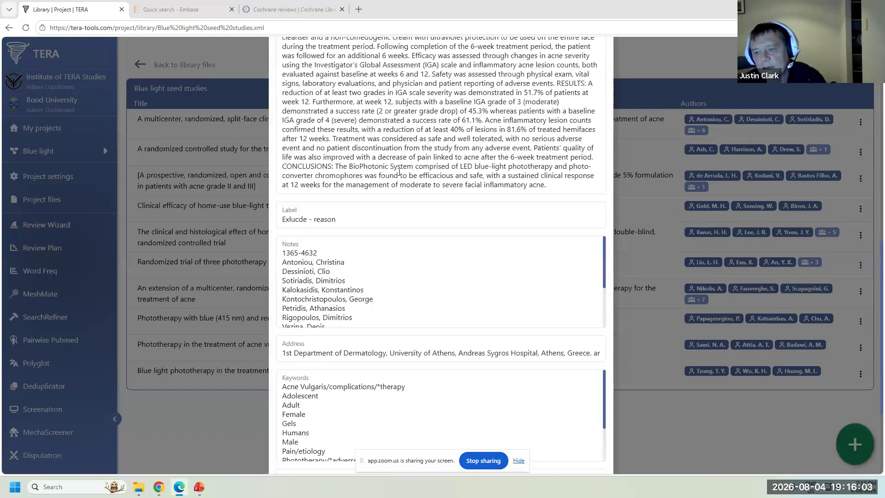
scroll(400, 174, up, 10)
click(598, 69)
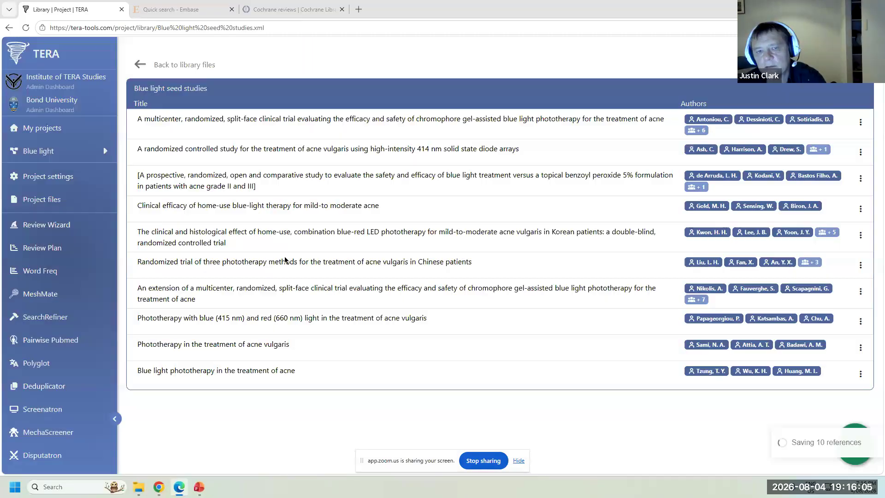
- Return to the project files and start creating a new folder
click(140, 64)
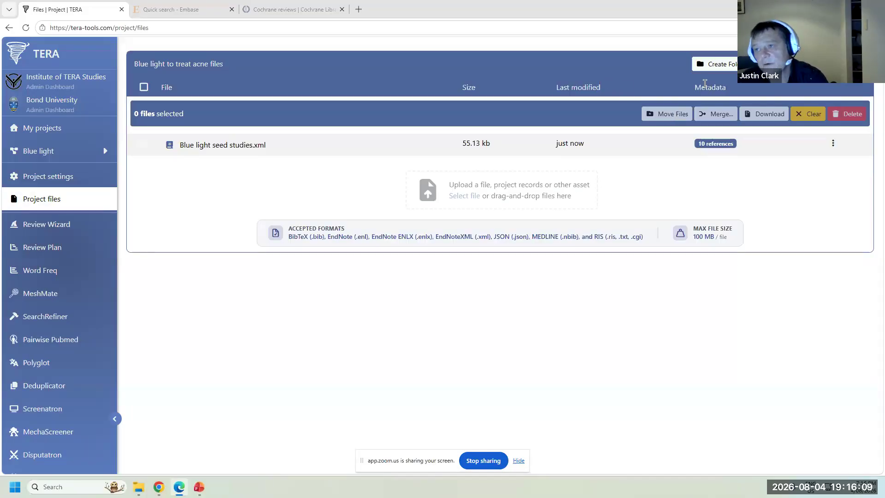
click(705, 64)
click(436, 261)
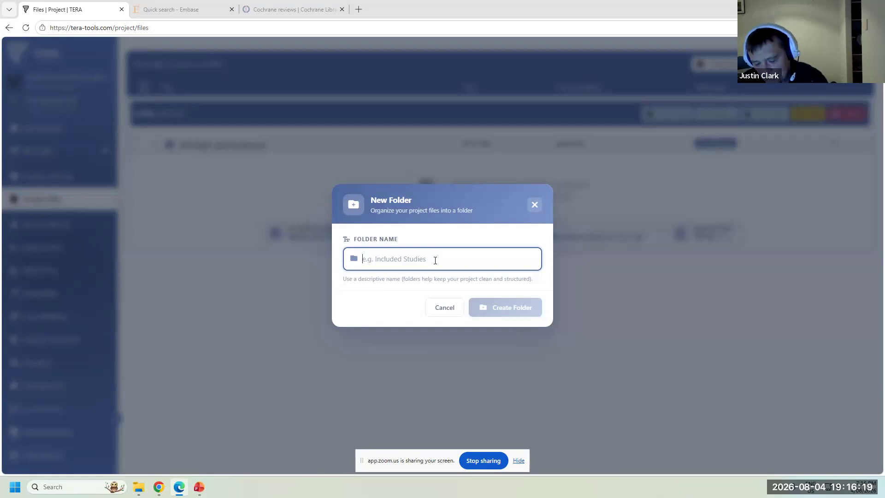
- Create a new project folder named 'Search results'
text(Search results)
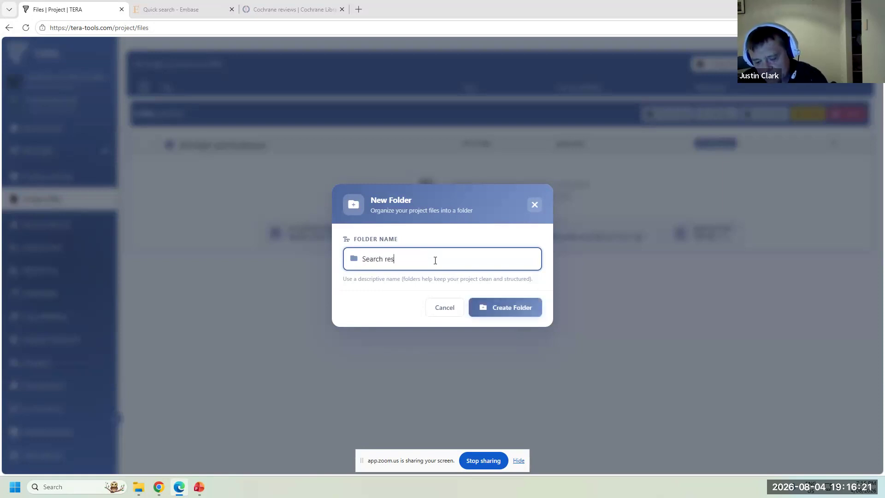
click(512, 308)
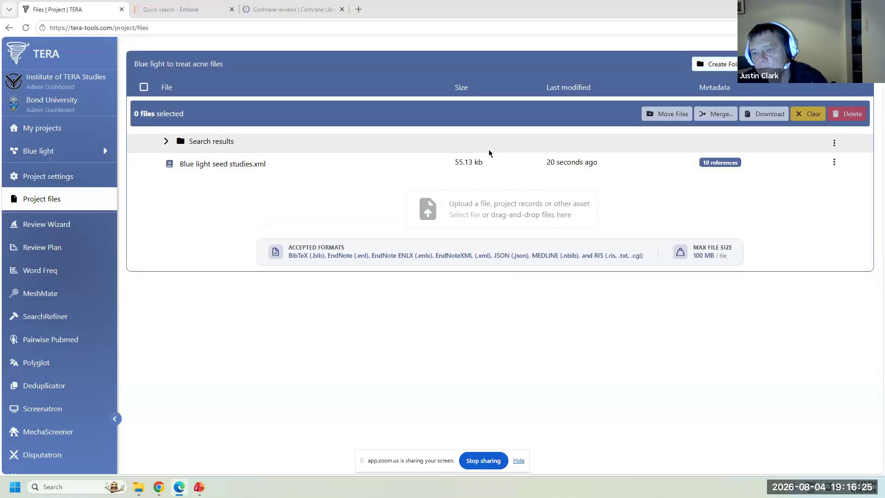
- Expand and collapse the new Search results folder, then bring up the project's Review Wizard
click(199, 147)
click(167, 142)
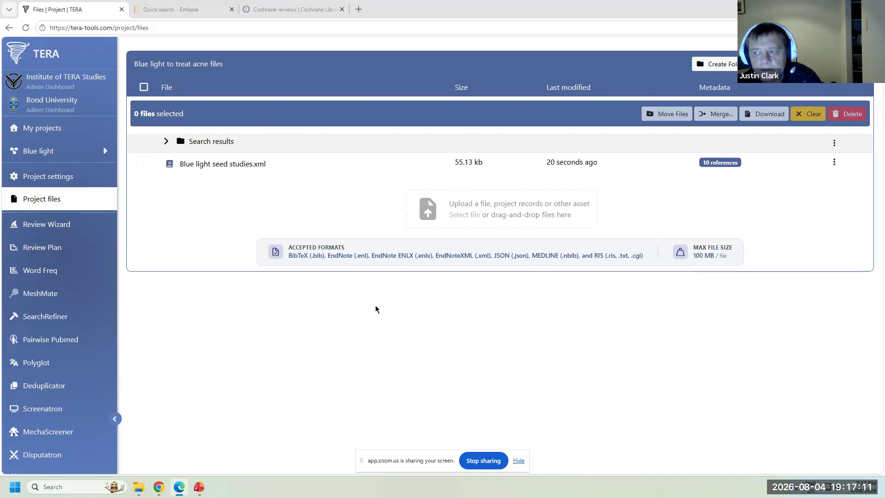
click(59, 226)
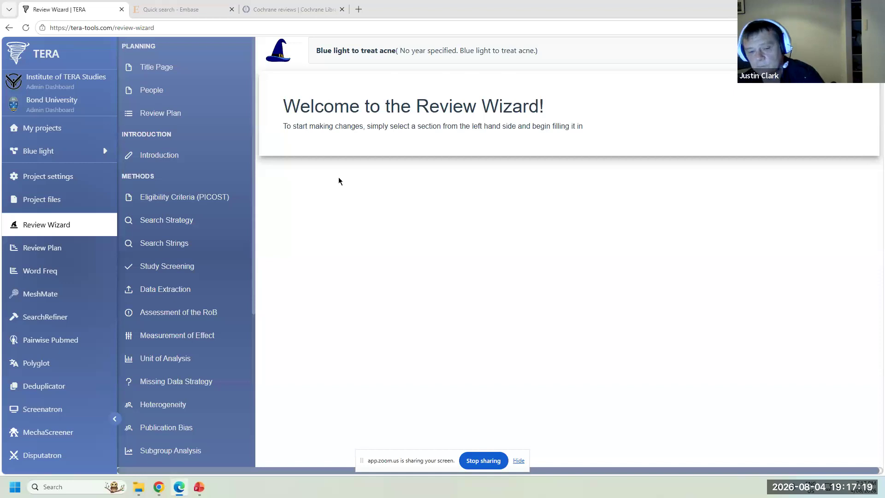
- On the Title Page, extend the study title to 'Blue light to treat acne: a systematic review'
click(162, 67)
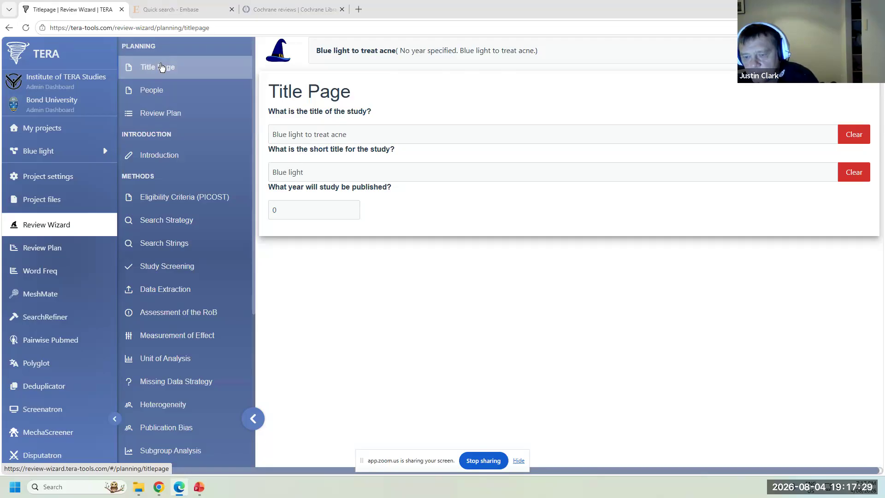
click(518, 461)
click(389, 136)
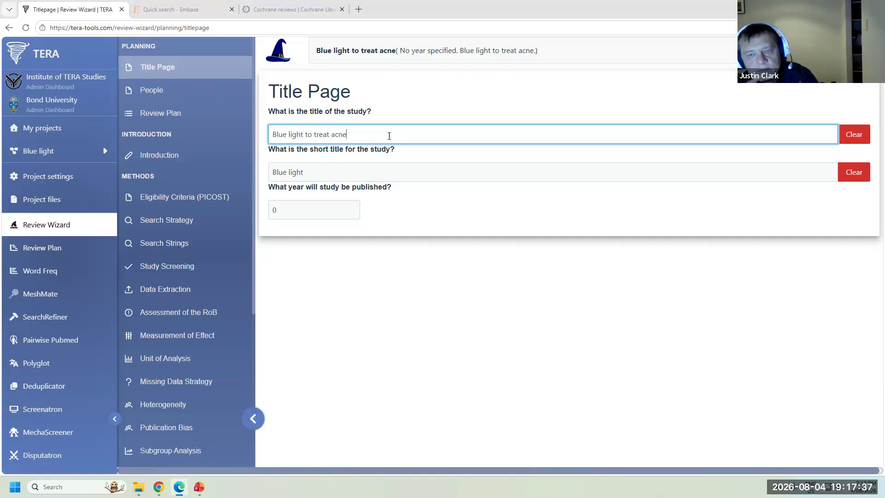
drag(389, 135, 270, 136)
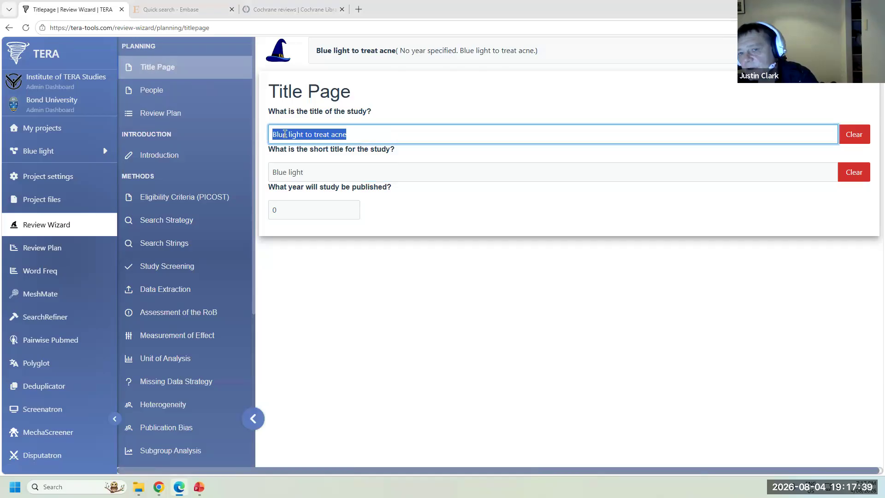
click(413, 131)
text(: )
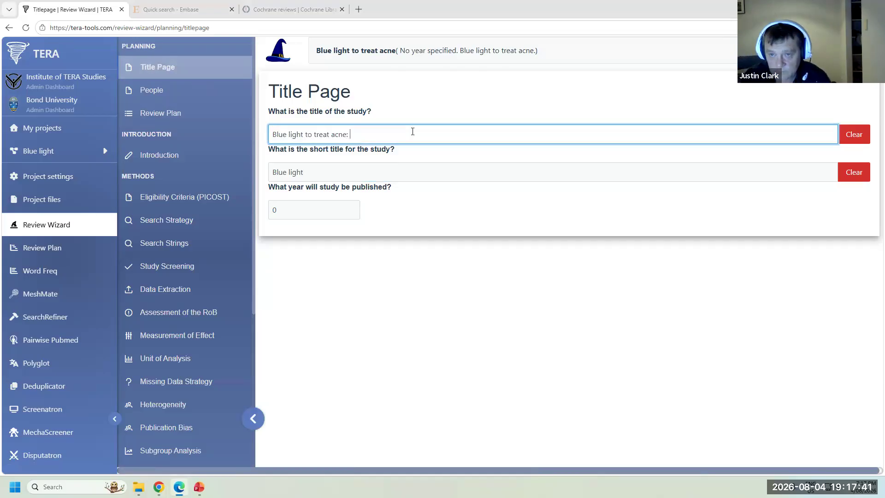
text(a syste)
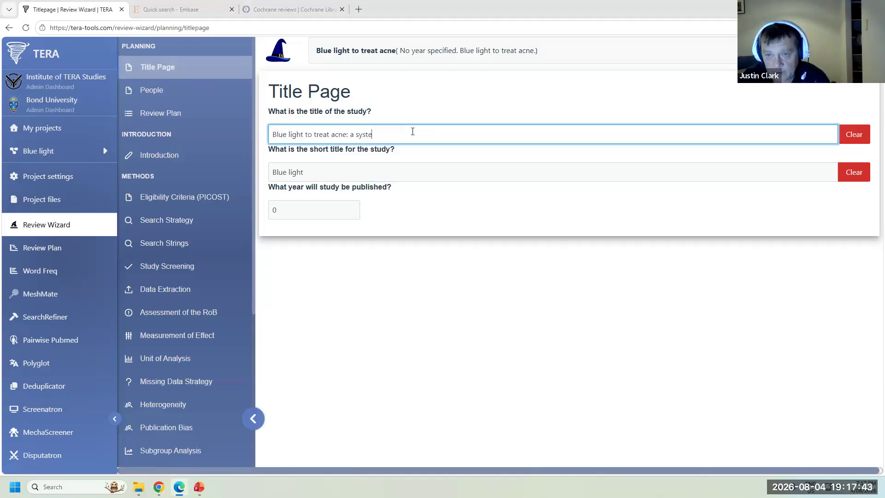
text(matic rev)
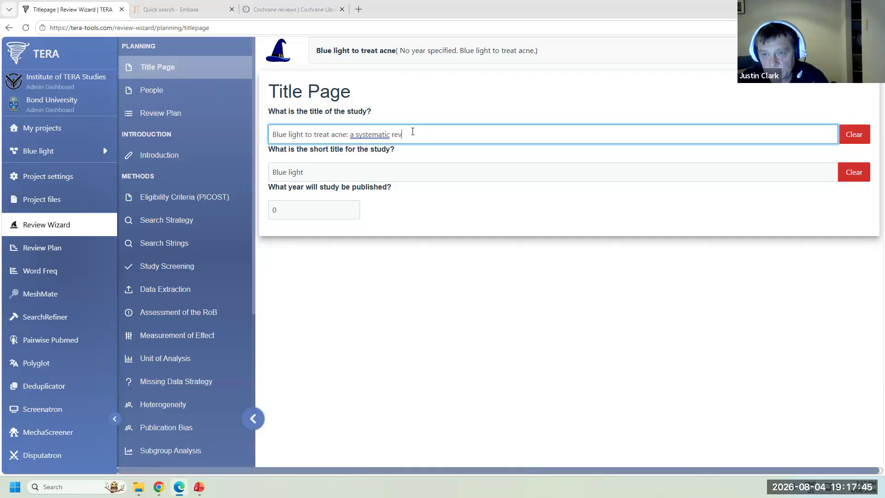
text(iew)
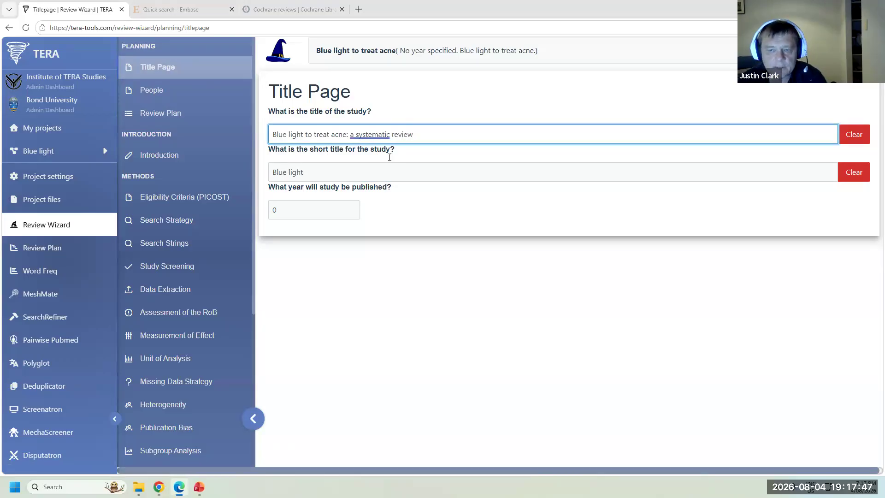
- Add the author's full name in the People section, then move on to Introduction
click(201, 95)
click(385, 123)
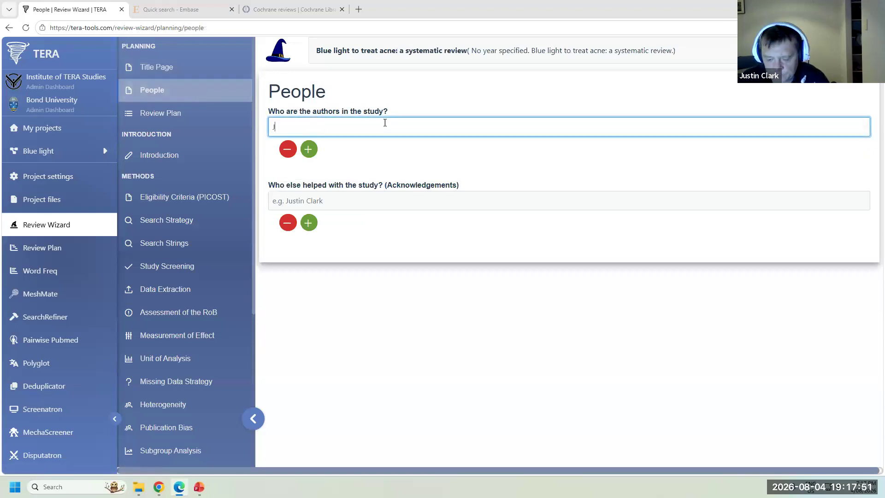
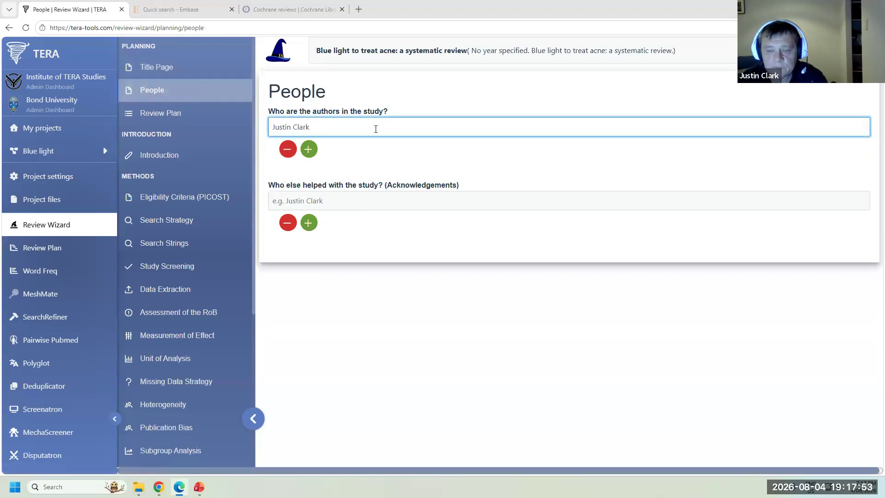
click(308, 149)
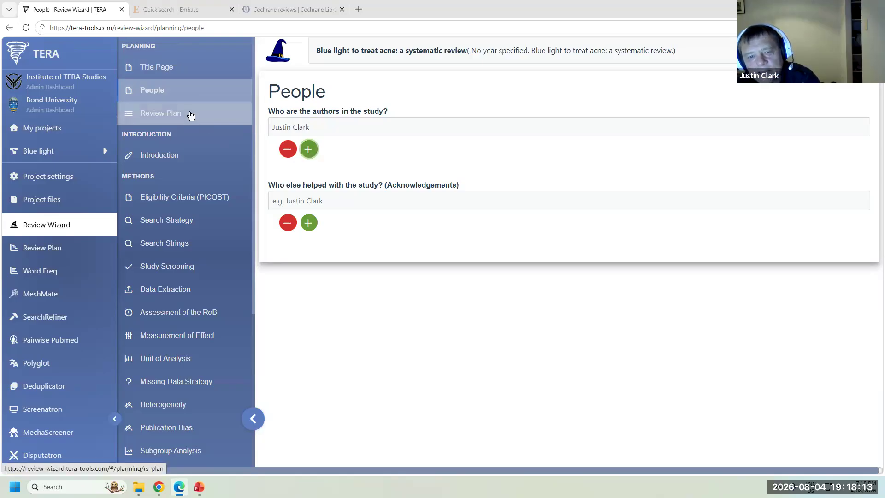
click(191, 158)
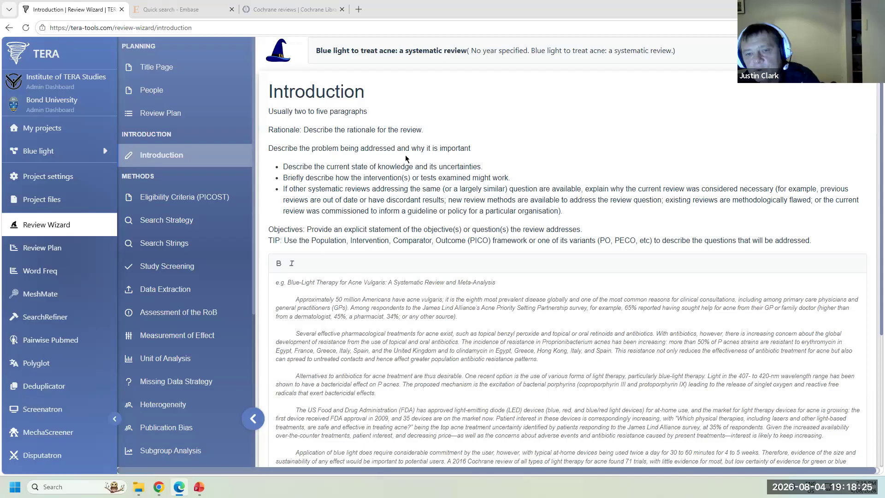
- Read the Introduction guidance and example, then go to Eligibility Criteria (PICOST)
drag(272, 111, 815, 243)
click(501, 225)
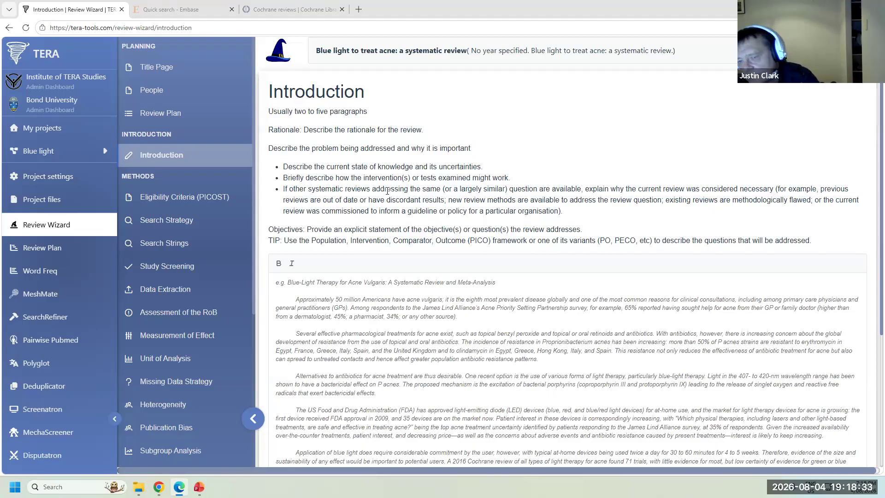
scroll(434, 300, down, 3)
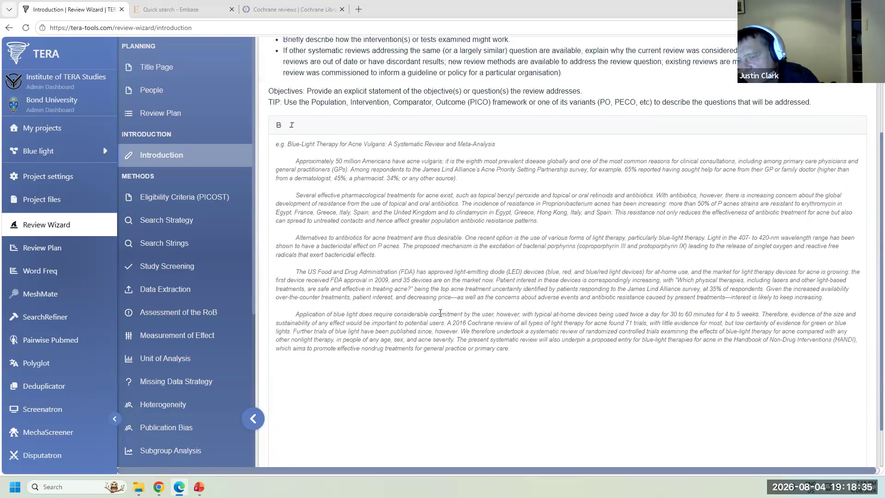
scroll(441, 313, up, 2)
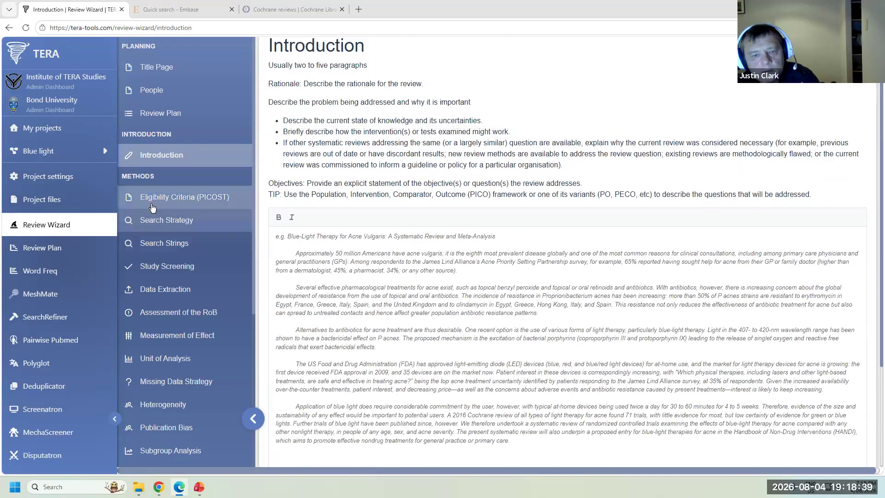
click(185, 197)
scroll(454, 192, up, 1)
- Enter population 'people with acne', intervention 'blue light phototherapy' and comparator 'usual care'
click(441, 155)
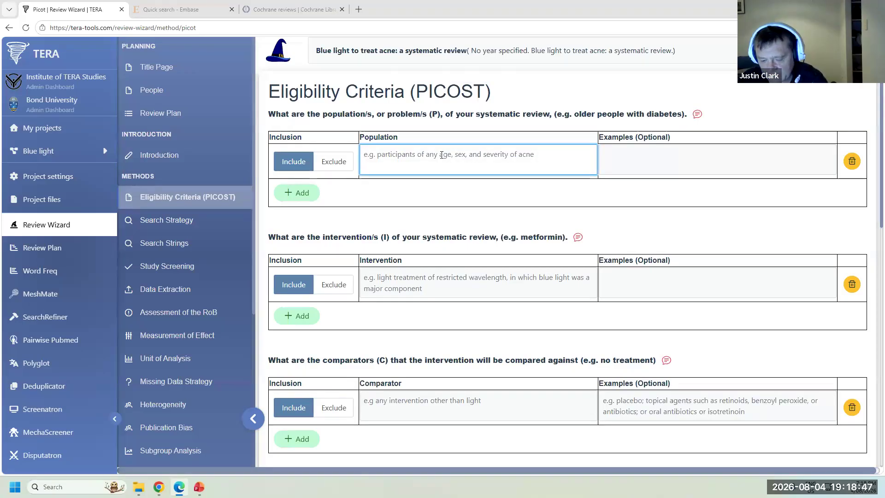
text(people with acne)
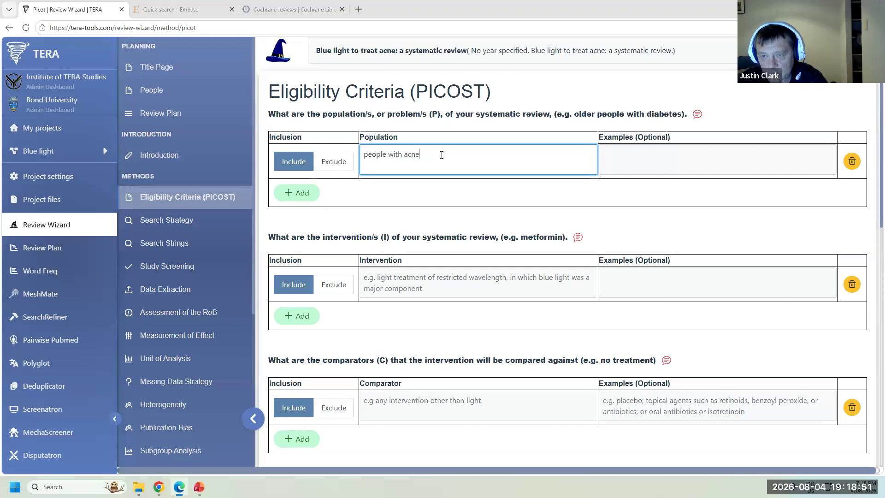
click(425, 281)
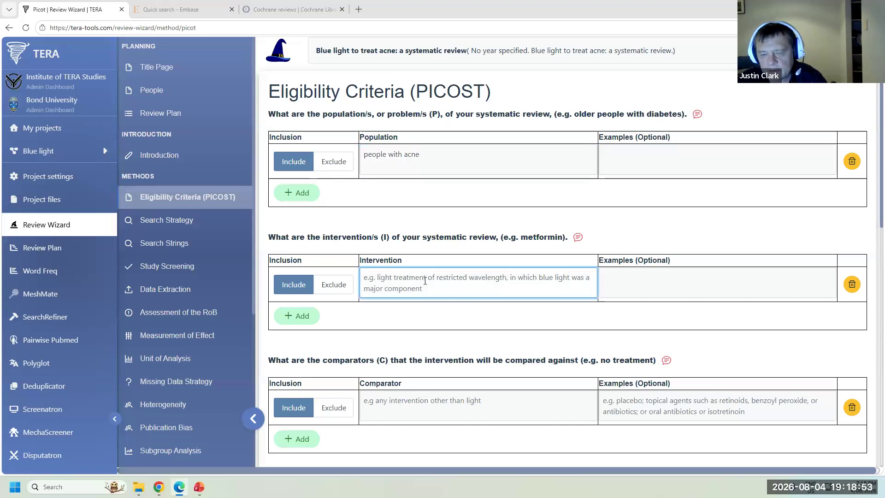
text(blue)
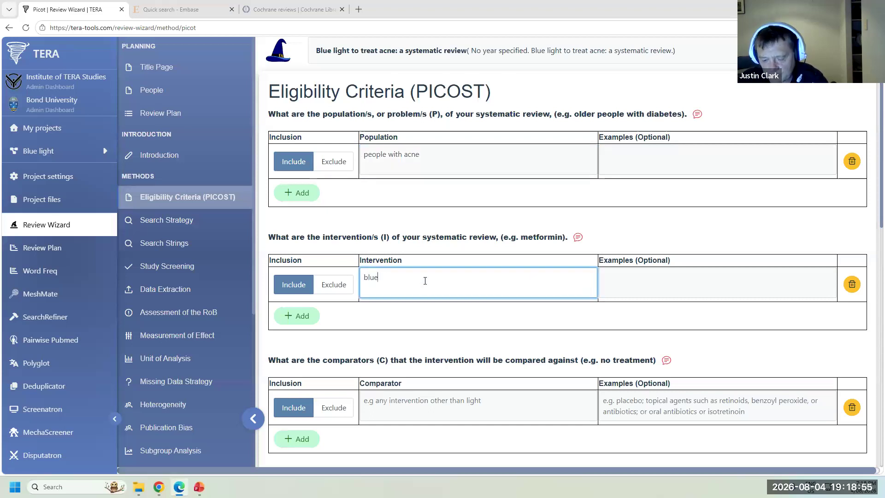
text( light phot)
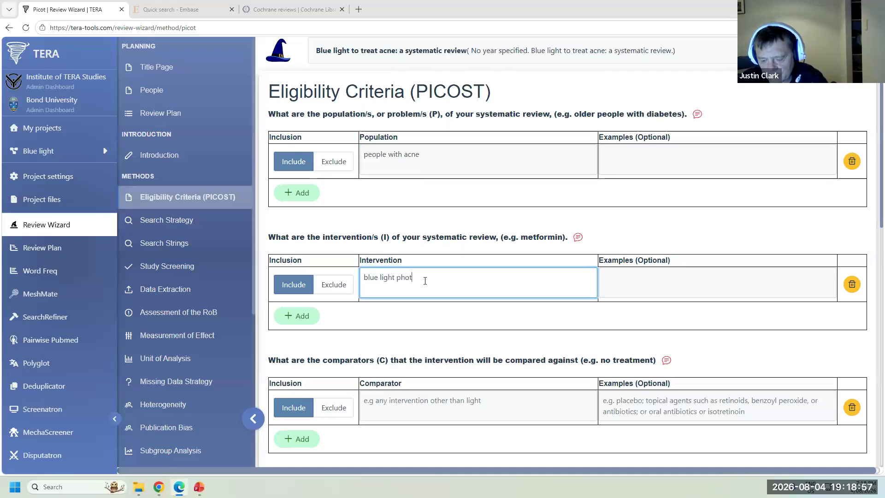
text(otherapy)
scroll(422, 310, down, 3)
click(414, 262)
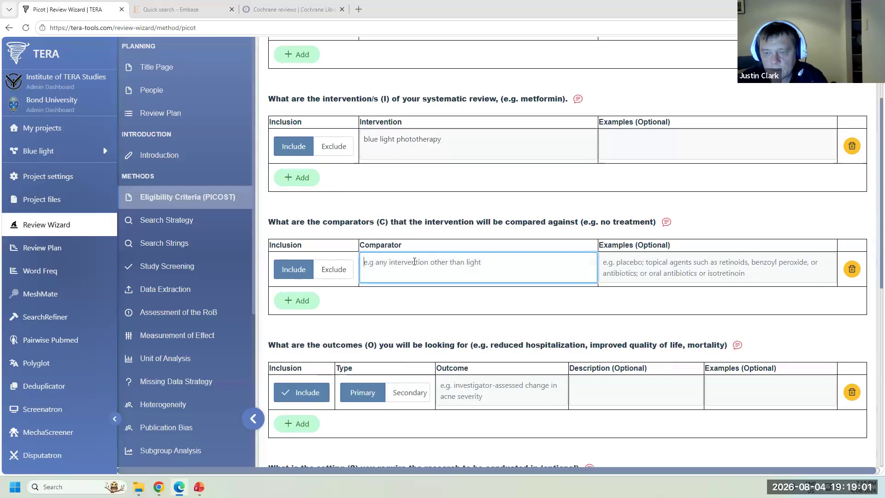
text(usual care)
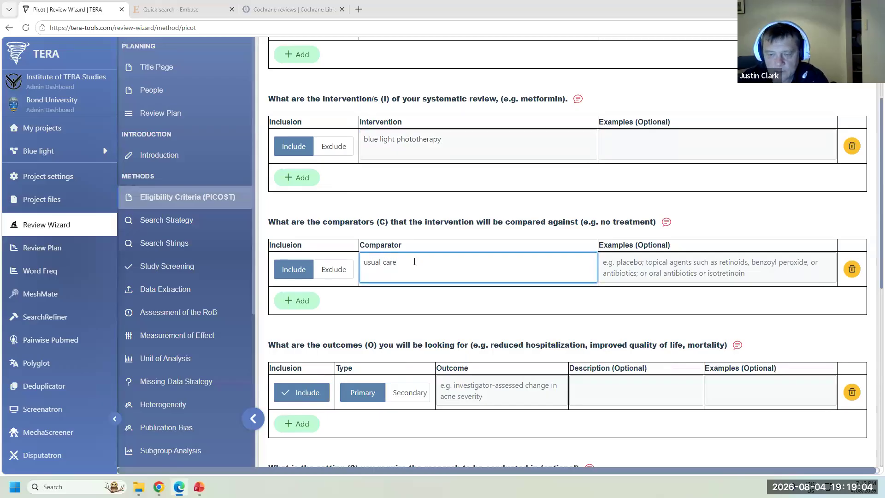
- Set outcome 'reduction in acne severity', setting 'the community', and pick Randomized Controlled Trials
click(465, 386)
text(reduction in acne severity)
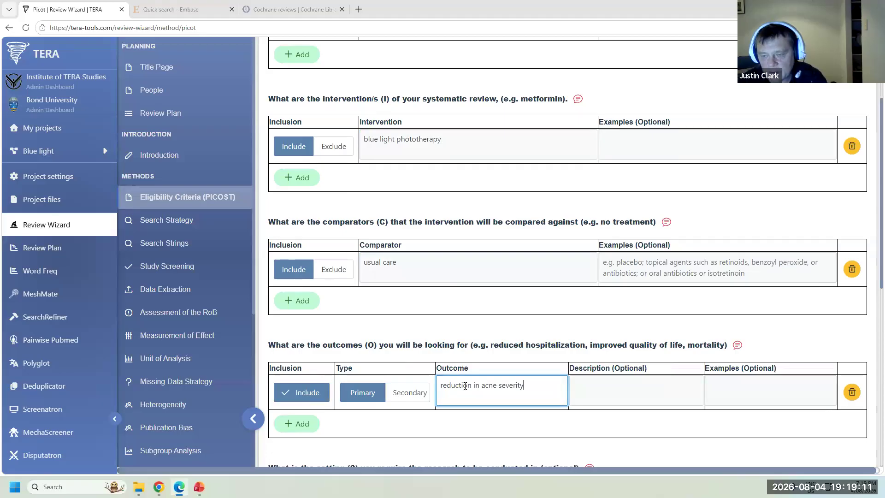
scroll(443, 336, down, 3)
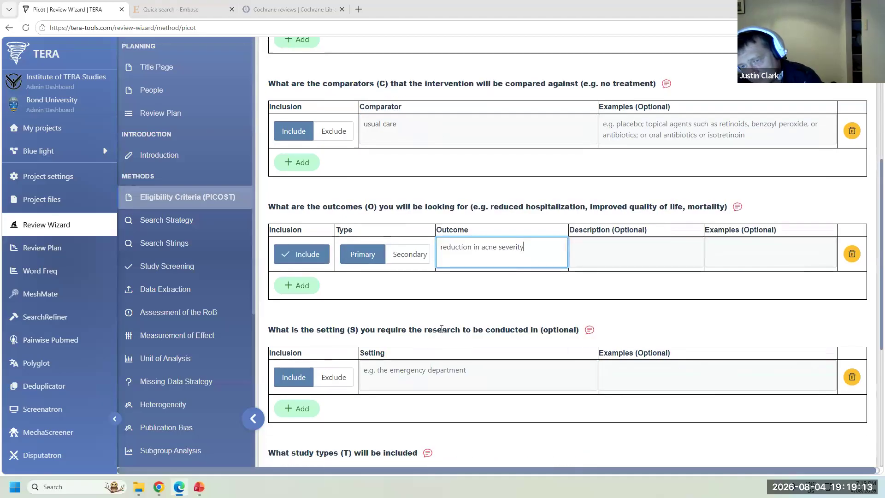
click(461, 370)
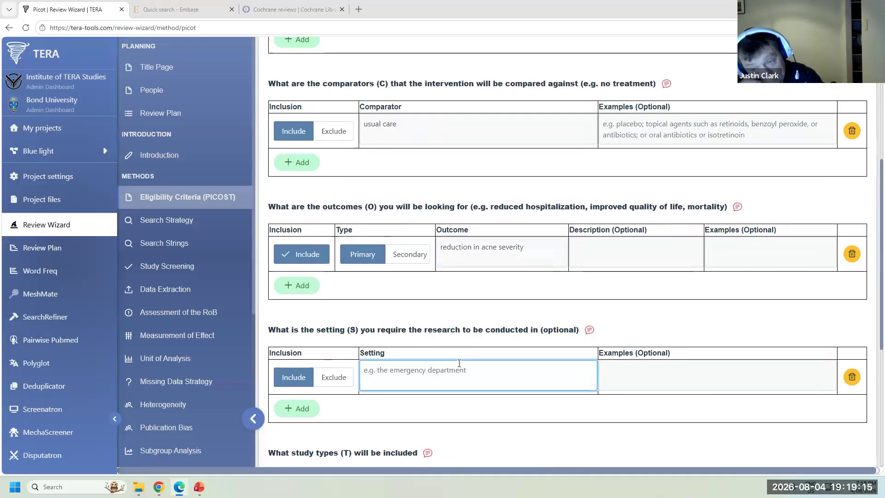
text(the community)
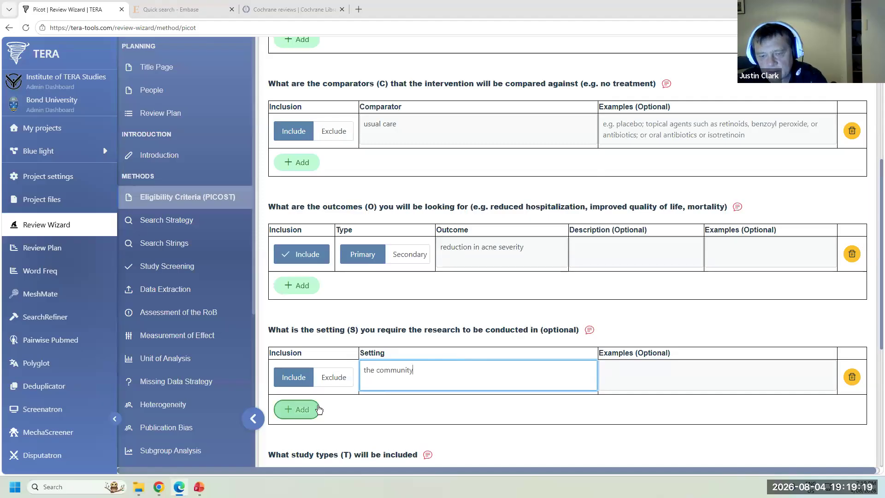
click(304, 409)
scroll(405, 418, down, 3)
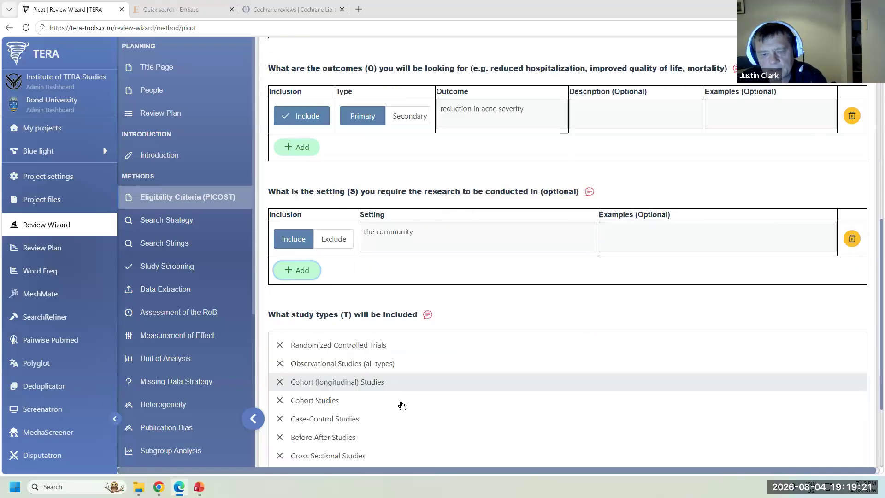
click(393, 346)
scroll(395, 295, down, 3)
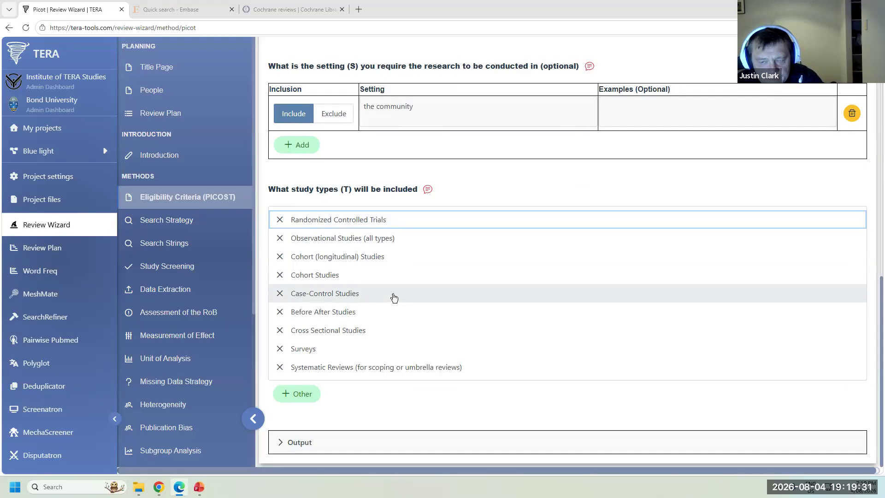
- Switch to the demo review project and open its Eligibility Criteria (PICOST) page
click(60, 130)
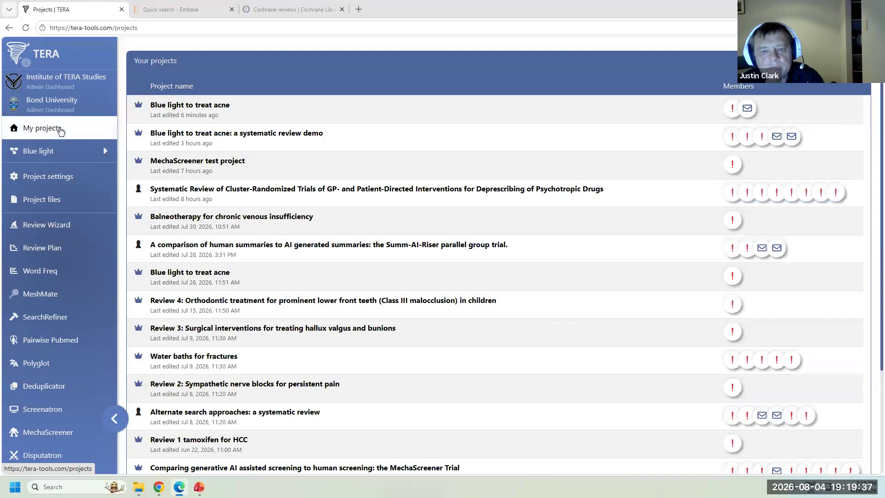
click(221, 136)
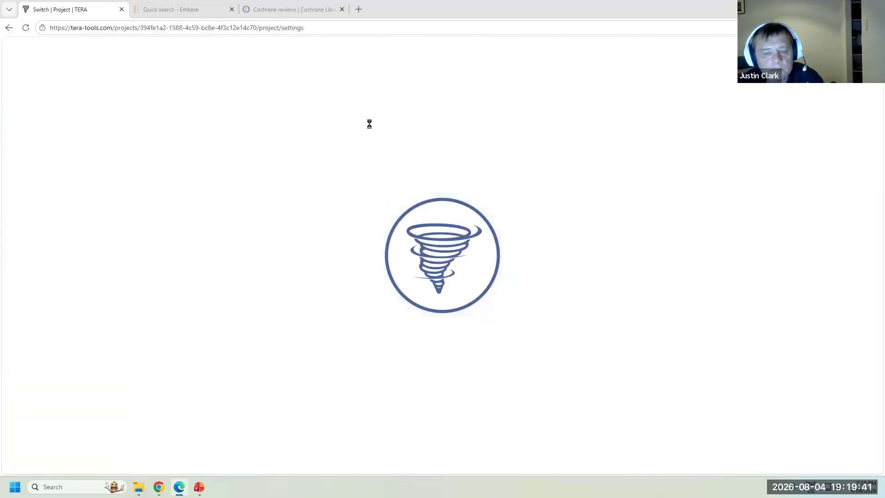
click(36, 224)
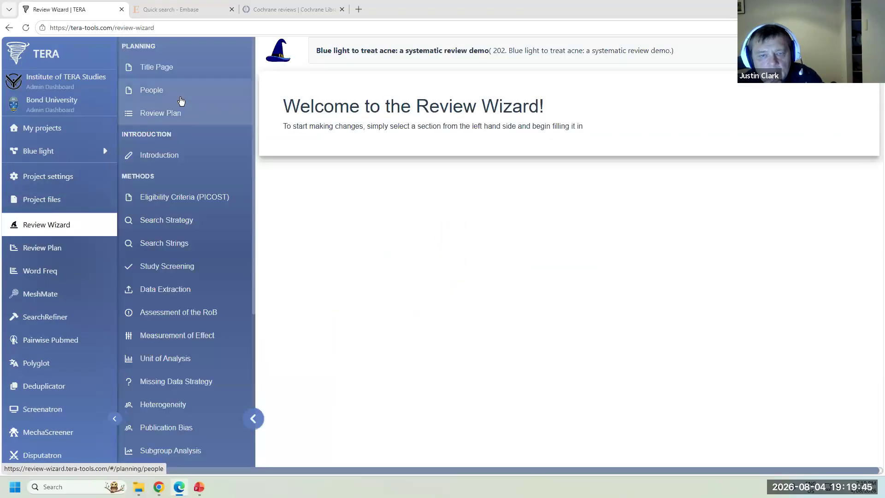
click(178, 197)
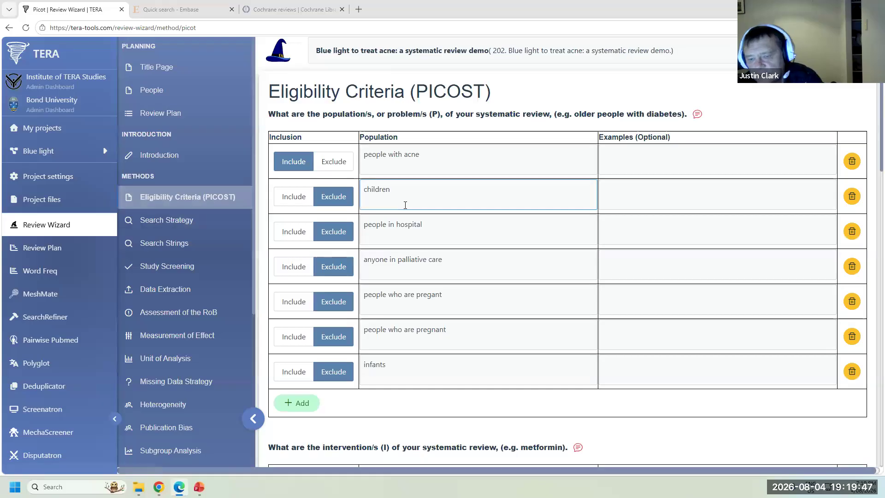
- Browse the demo's filled-in criteria, including the blue light phototherapy and quality of life entries
scroll(507, 251, down, 5)
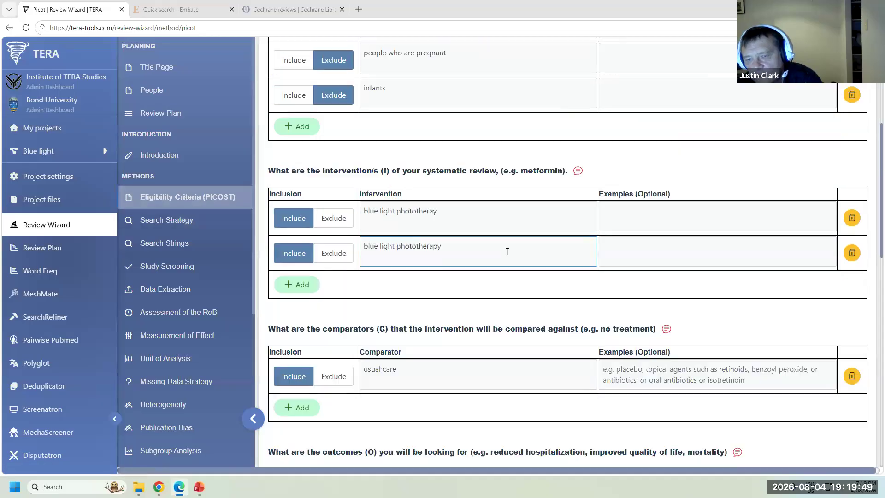
scroll(484, 237, down, 4)
scroll(466, 203, up, 4)
click(457, 261)
scroll(458, 261, down, 5)
click(497, 294)
scroll(497, 295, down, 3)
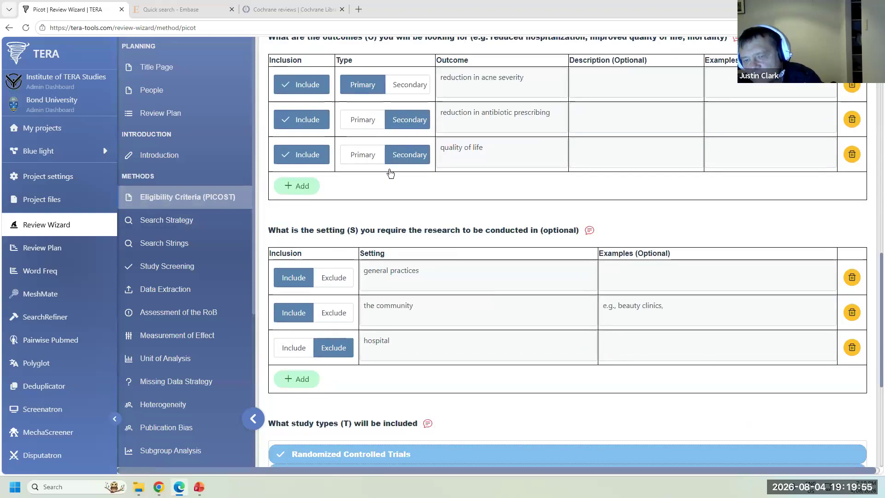
scroll(396, 189, down, 4)
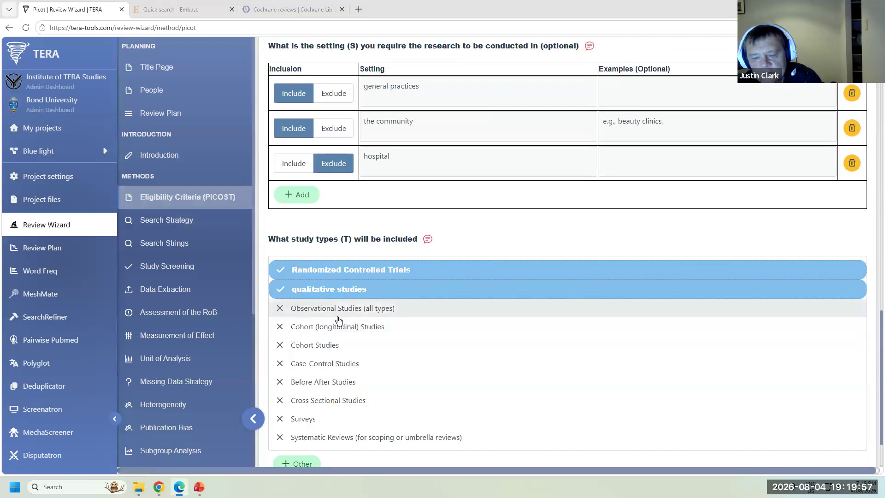
- Step through the Search Strategy, Search Strings, Study Screening, Data Extraction and Risk of Bias sections
click(174, 221)
scroll(461, 173, up, 9)
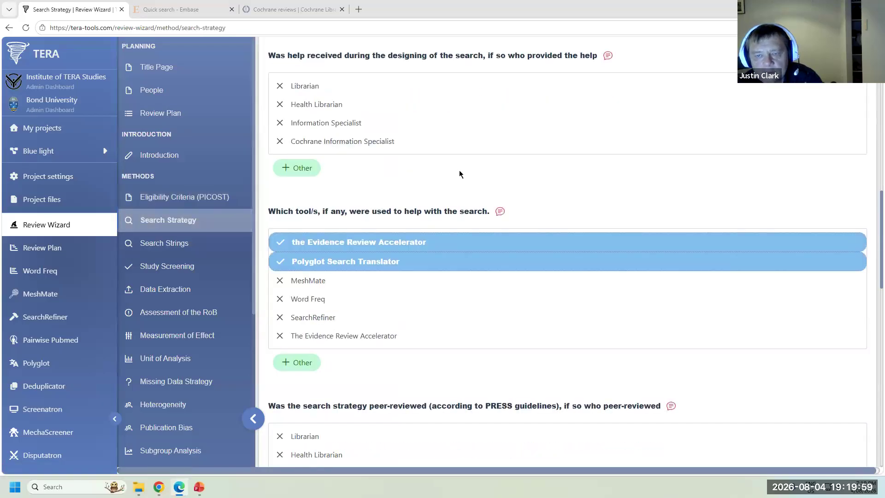
scroll(459, 175, up, 5)
scroll(459, 173, down, 15)
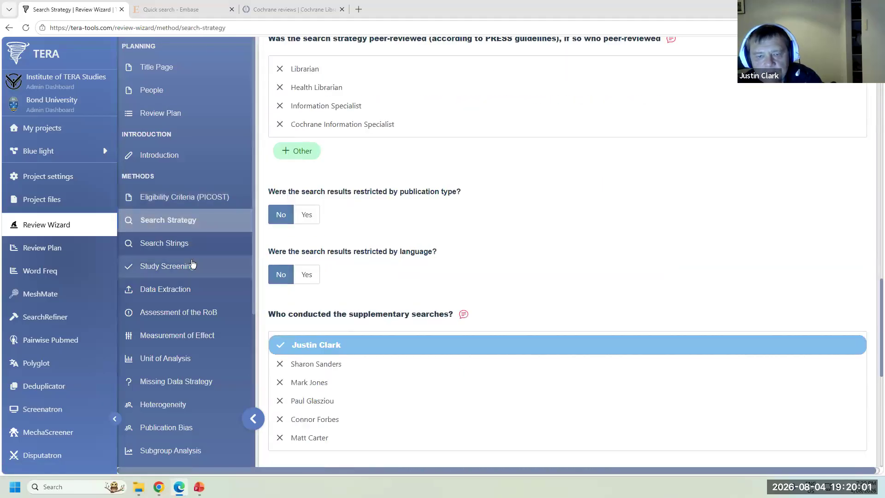
click(179, 252)
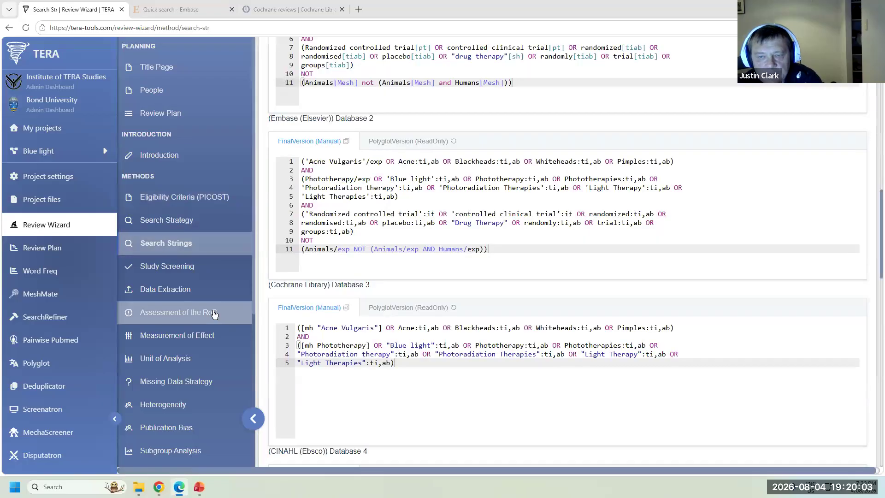
scroll(440, 247, up, 9)
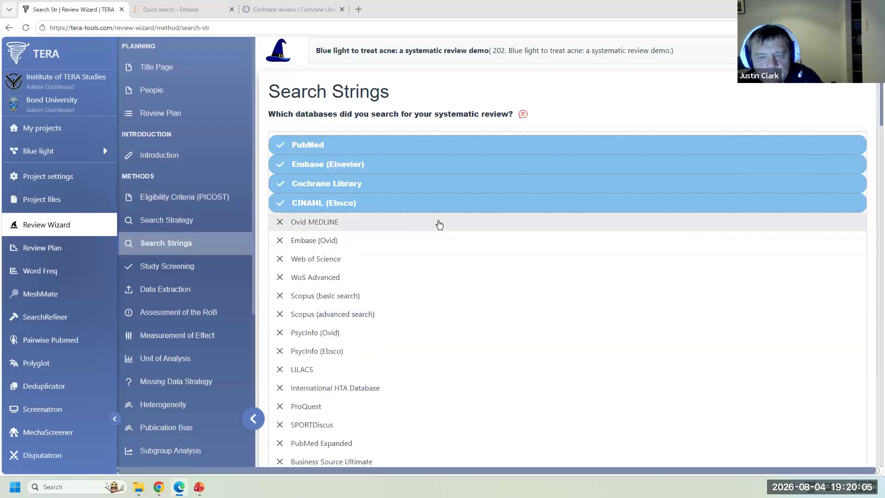
click(184, 267)
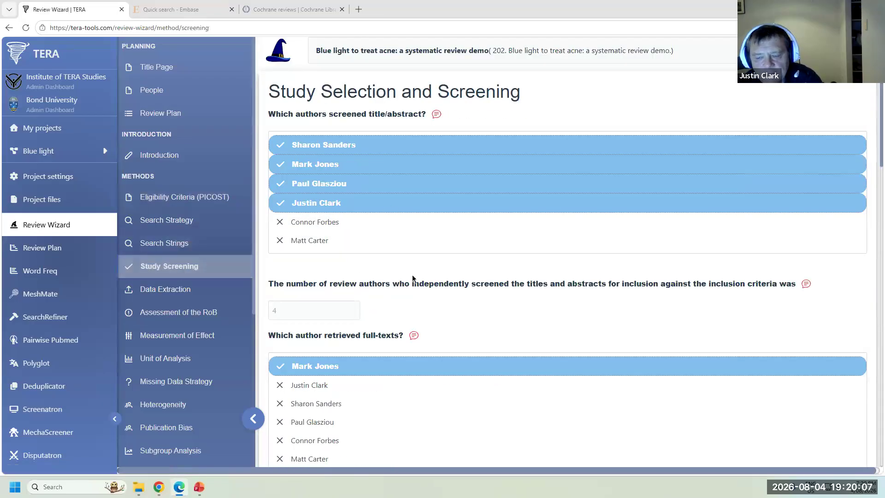
scroll(412, 278, down, 10)
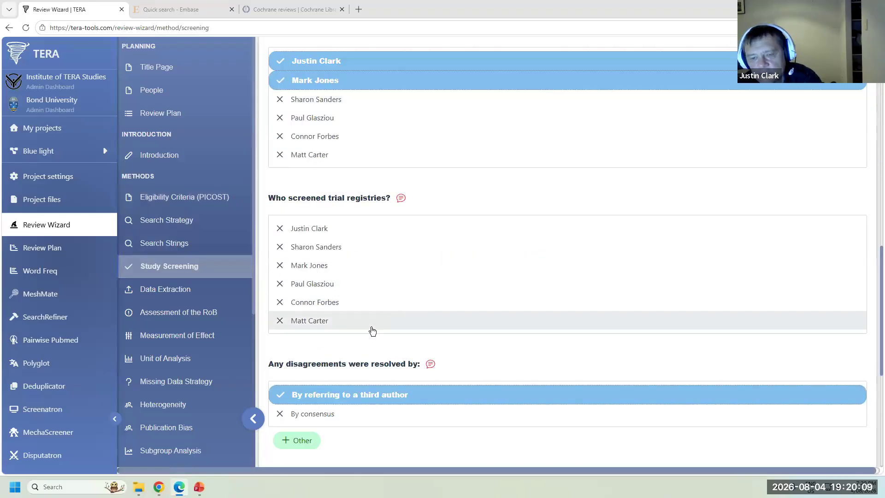
click(192, 291)
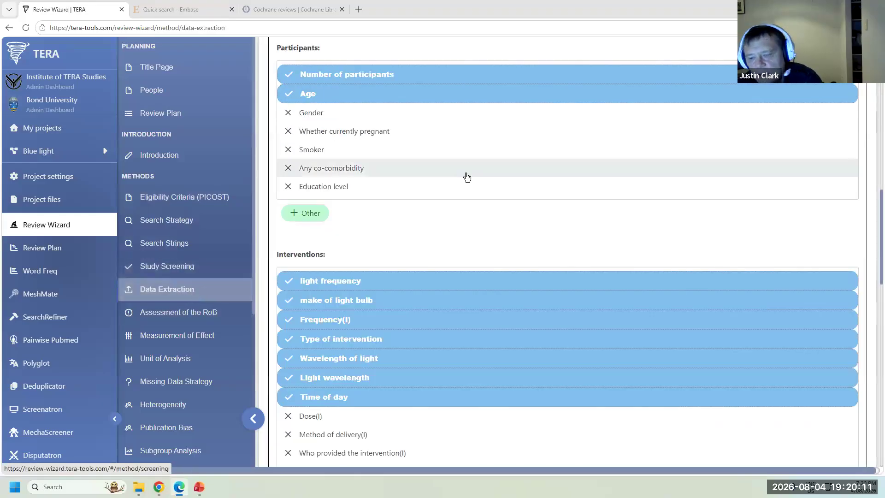
scroll(519, 228, down, 15)
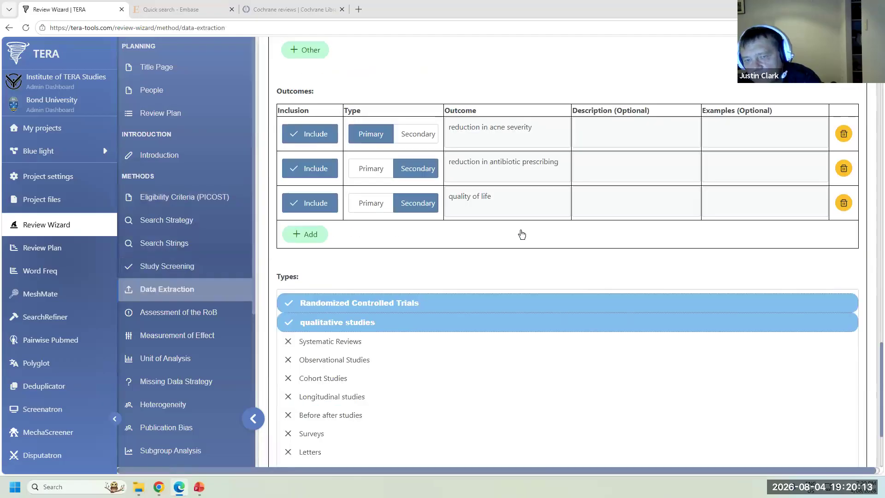
click(187, 314)
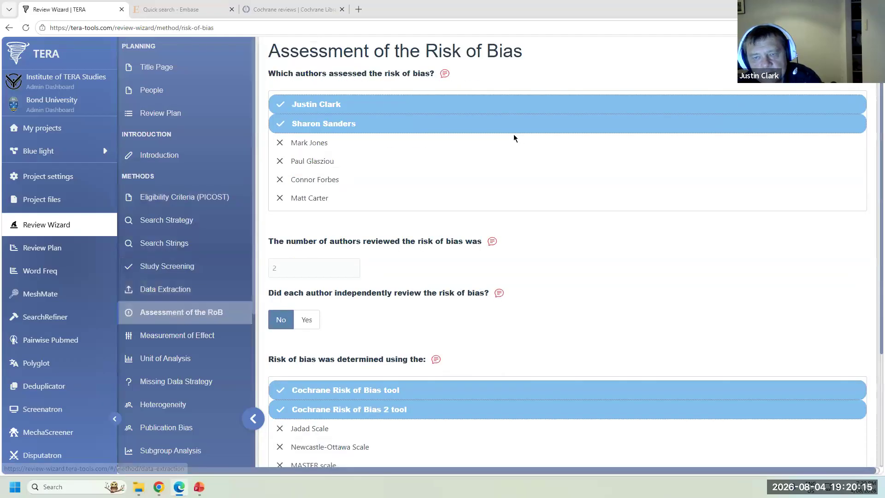
scroll(515, 138, down, 5)
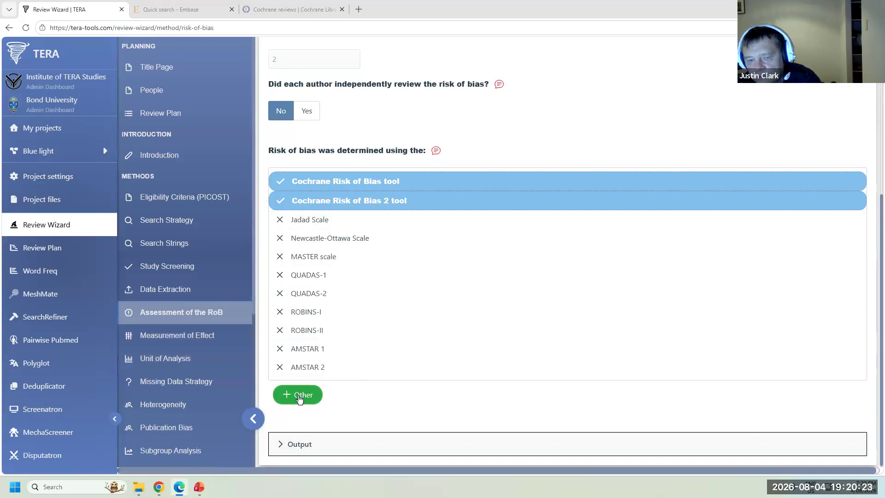
- Review the Measurement of Effect, Unit of Analysis and Missing Data sections
click(199, 339)
scroll(378, 300, up, 5)
scroll(380, 303, down, 2)
scroll(380, 303, up, 3)
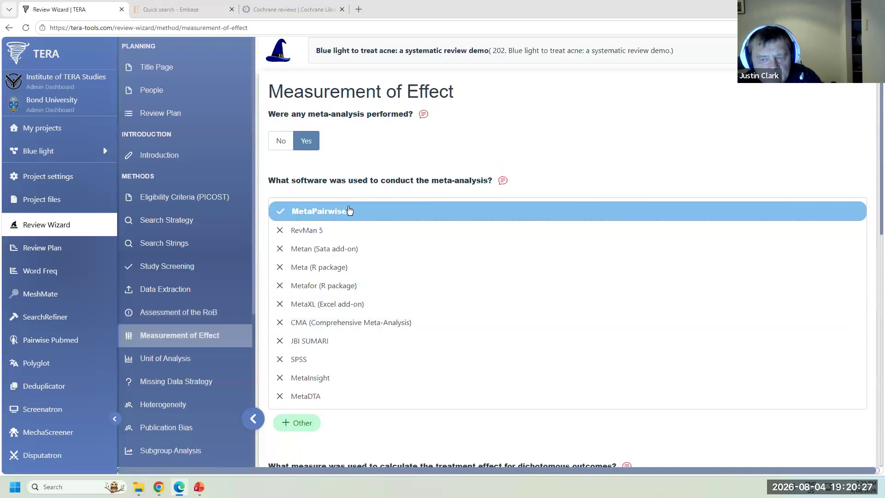
click(191, 369)
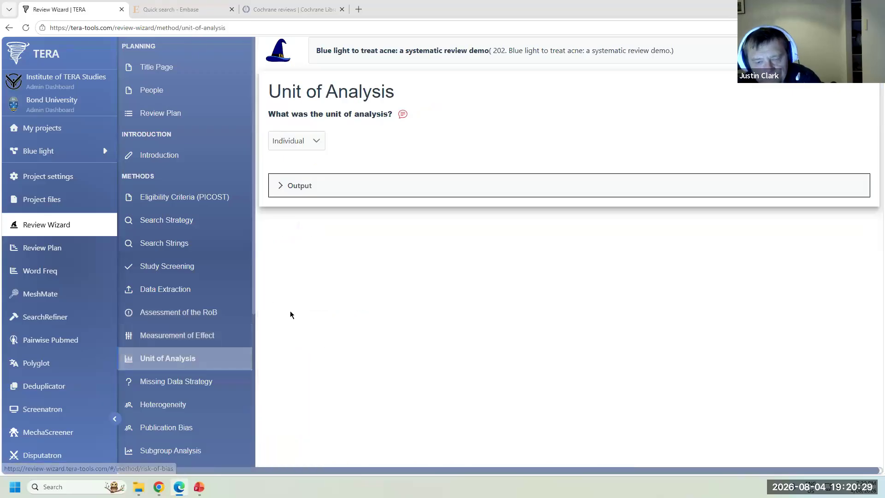
click(212, 381)
- Page through Heterogeneity, Publication Bias, Subgroup Analysis and Study Information to Contributions (CRediT)
click(182, 175)
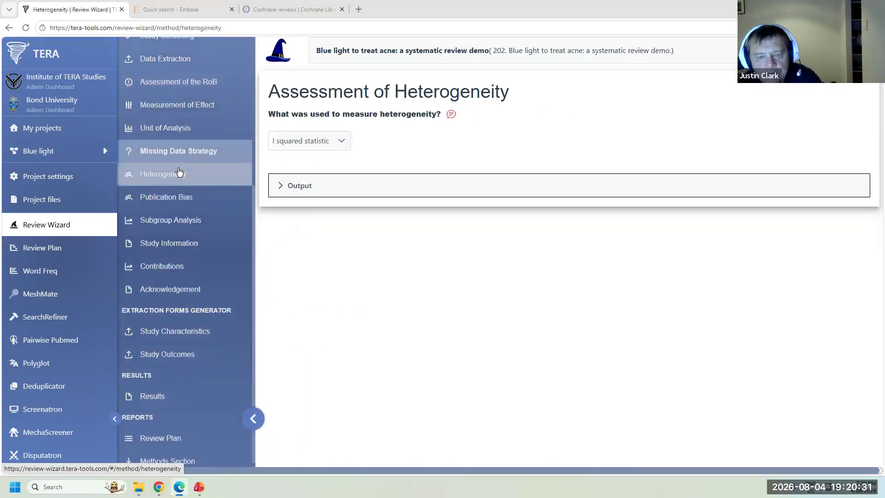
click(178, 197)
click(180, 221)
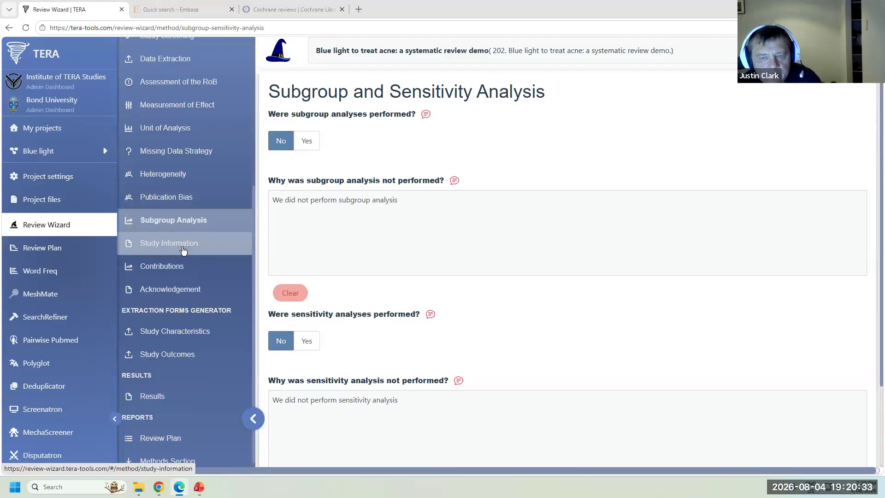
click(184, 244)
click(444, 139)
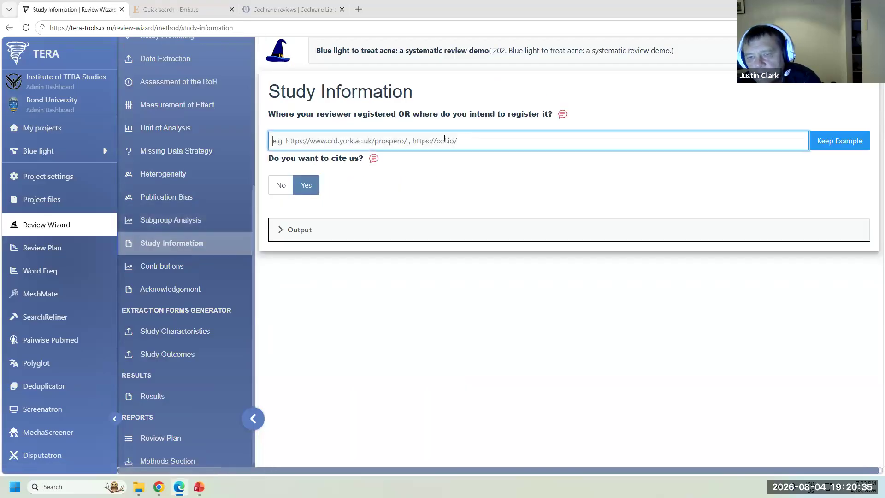
click(183, 274)
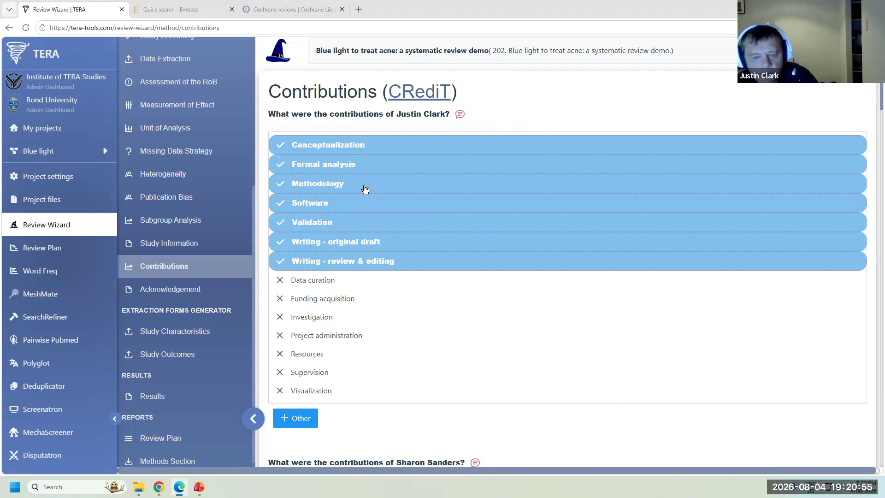
- Open Study Characteristics under Extraction Forms Generator to view the demo's extraction table
click(214, 333)
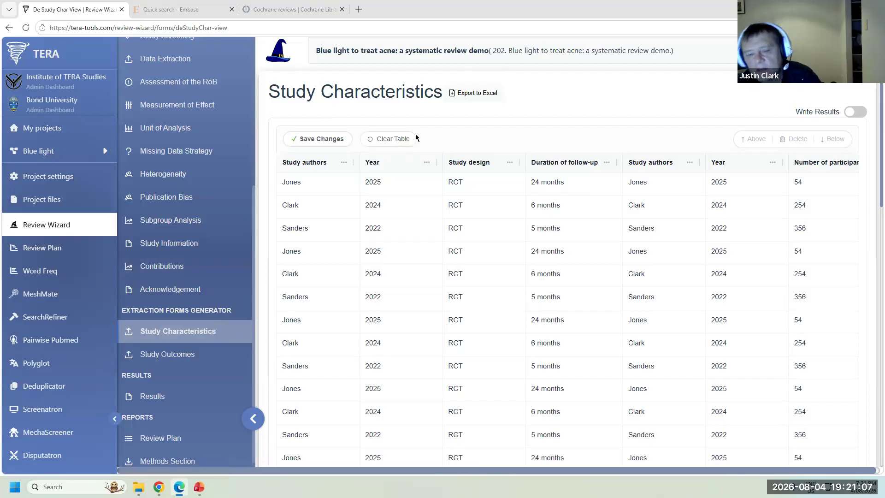
- Look over the Data Extraction page of the demo review
scroll(217, 157, up, 3)
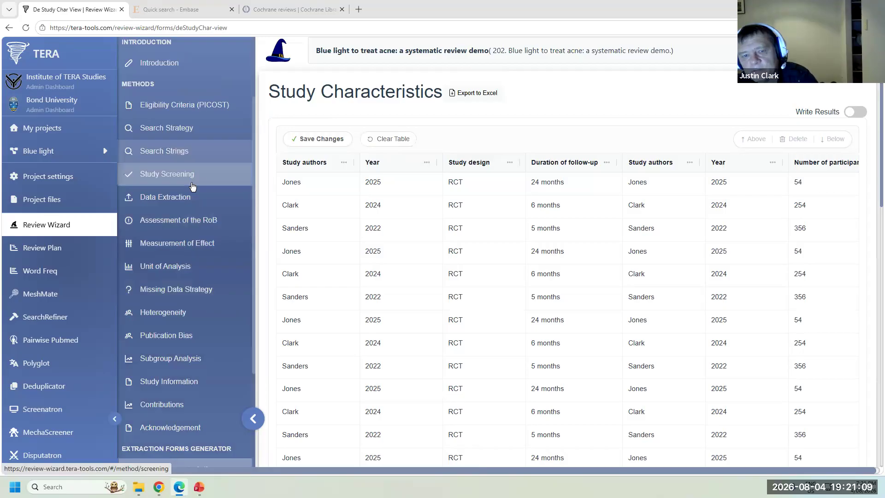
click(181, 204)
scroll(504, 278, down, 10)
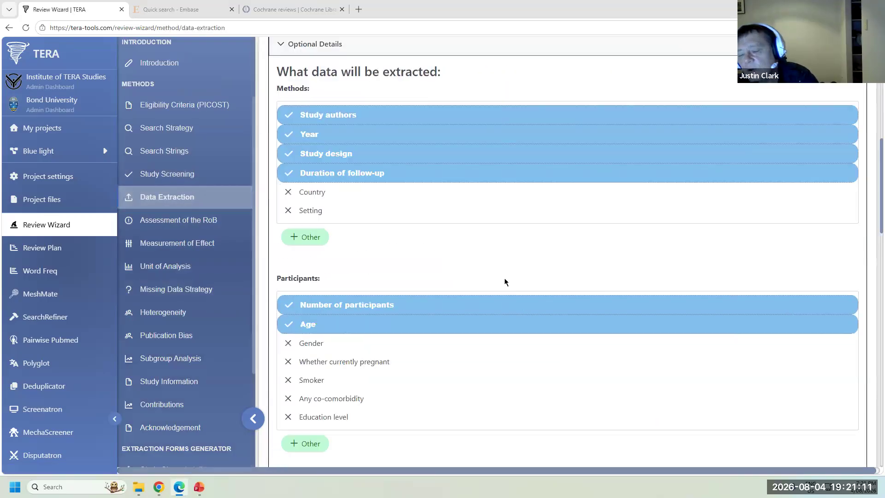
scroll(505, 277, down, 12)
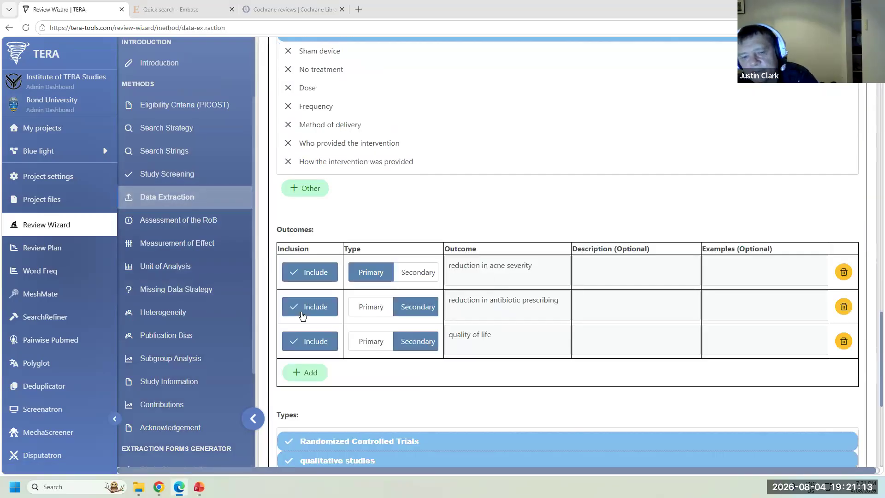
scroll(217, 334, down, 1)
scroll(218, 334, down, 3)
- Export the Study Characteristics table to Excel and download it as DataExtraction.xlsx
click(185, 327)
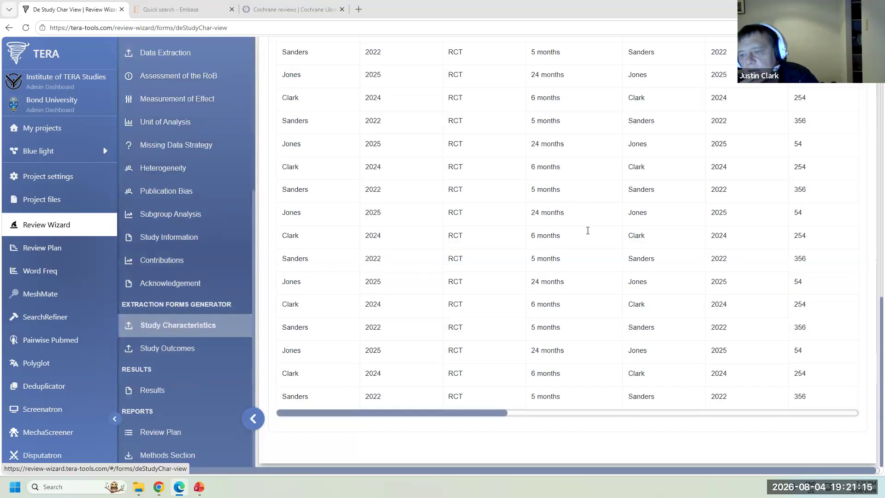
scroll(587, 230, up, 7)
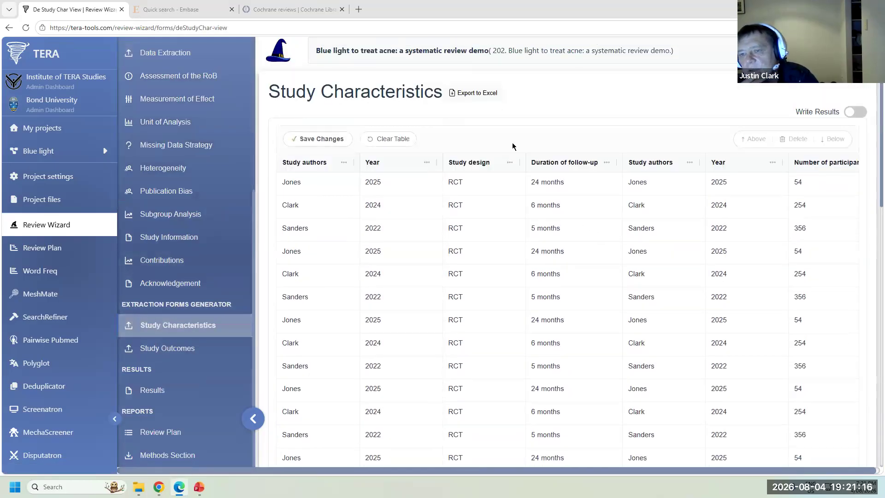
click(467, 94)
click(561, 290)
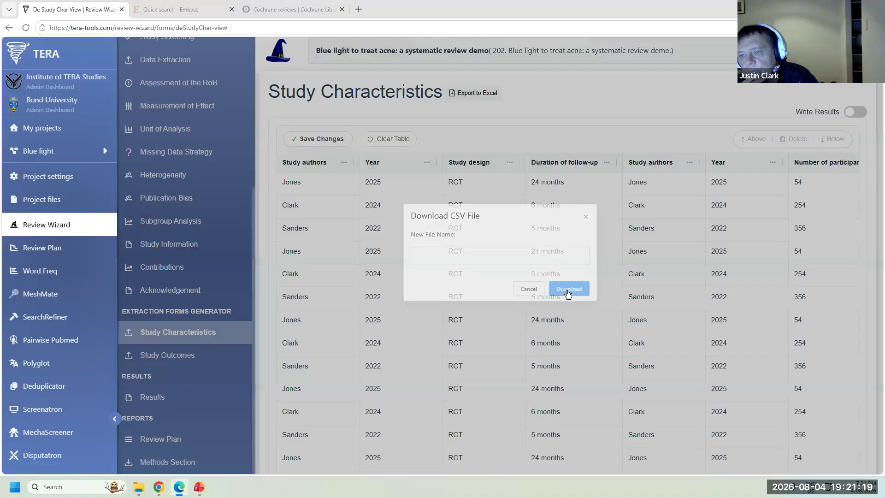
click(688, 75)
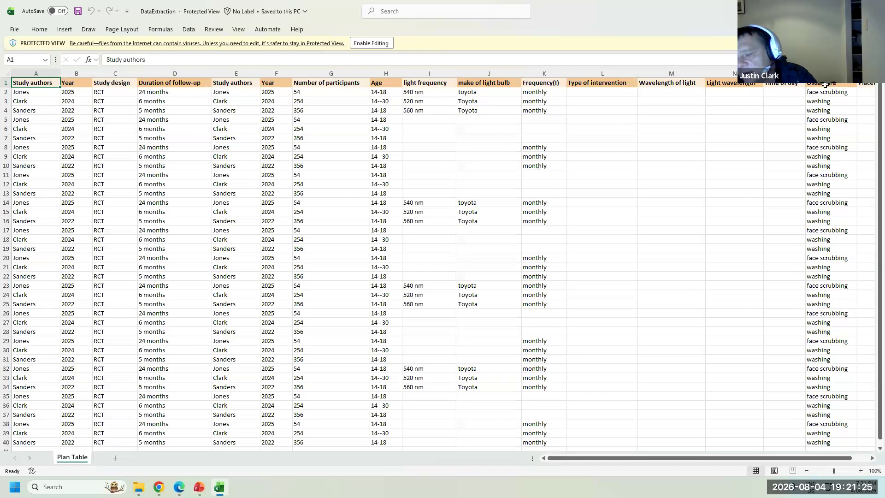
drag(718, 458, 679, 456)
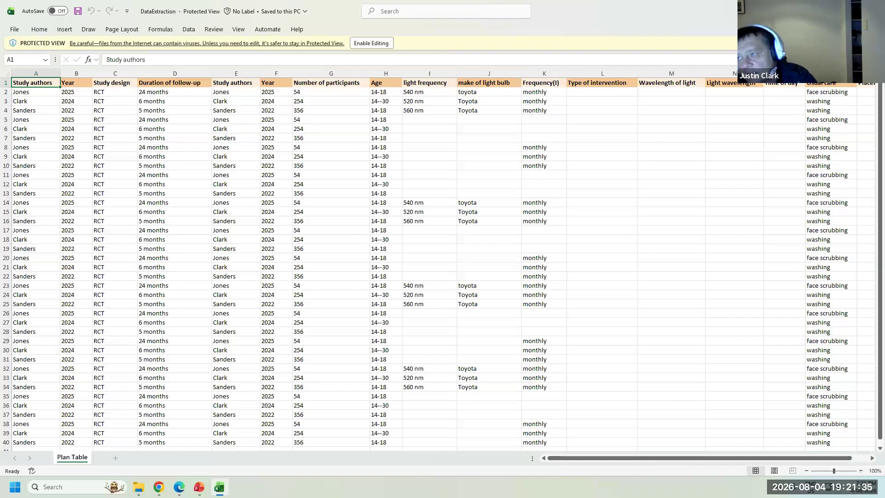
key(alt+F4)
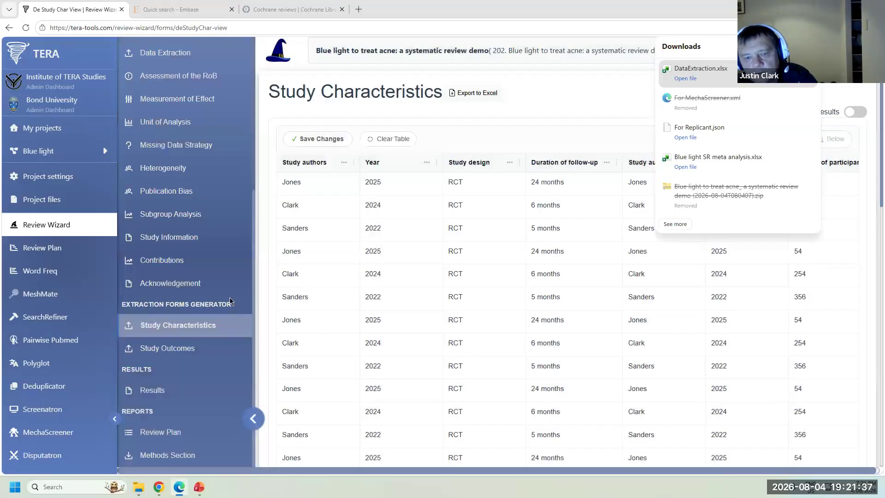
- Go from the Study Outcomes table to the Methods Section output page
click(194, 348)
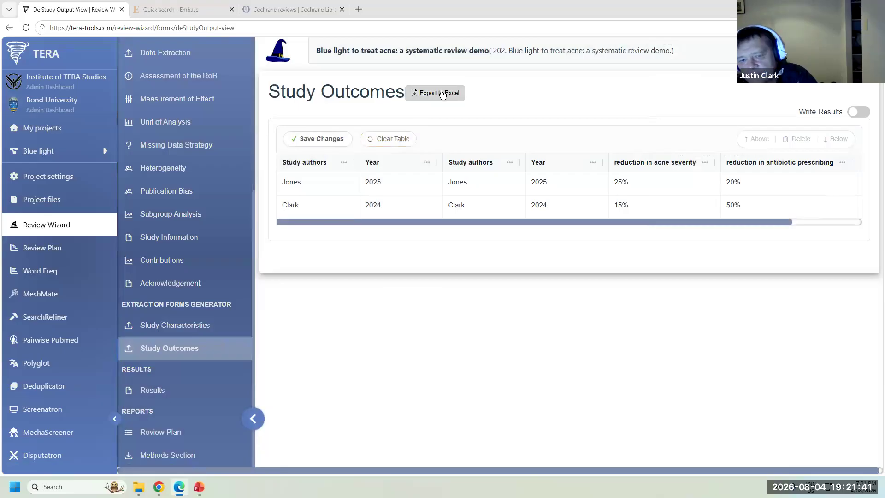
click(178, 455)
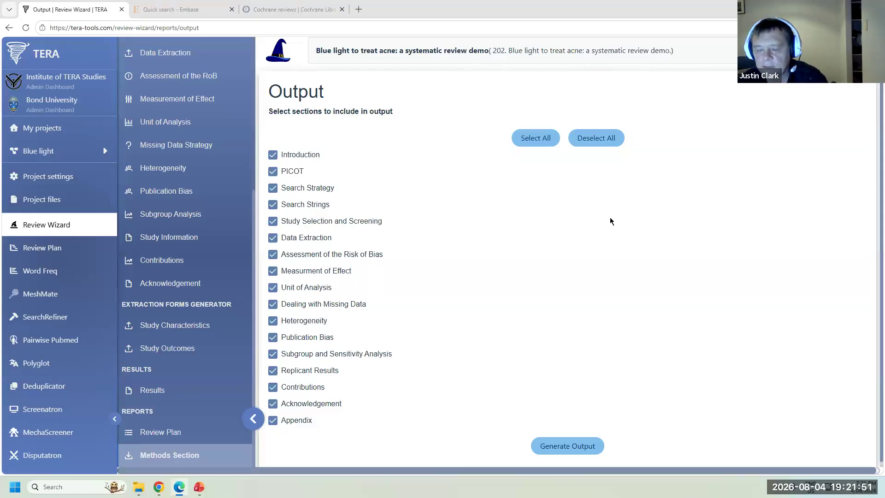
- Generate the Methods text from the selected sections, read through it, and reword it twice
click(568, 450)
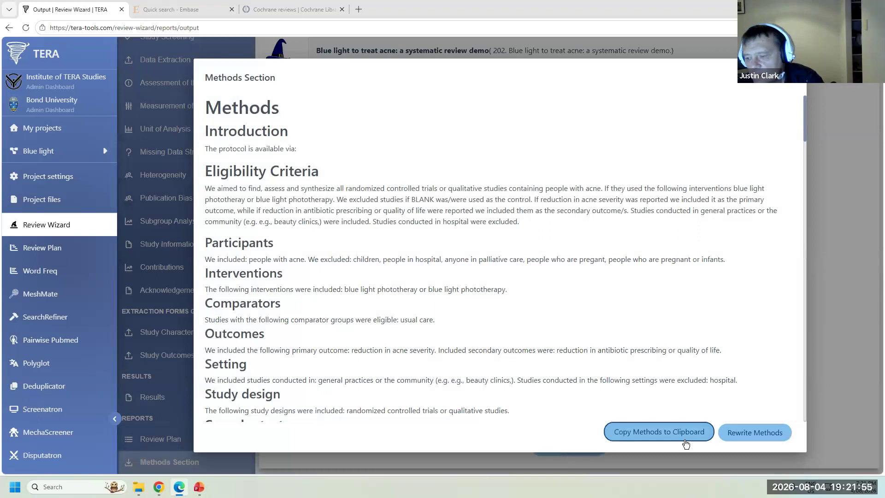
click(788, 78)
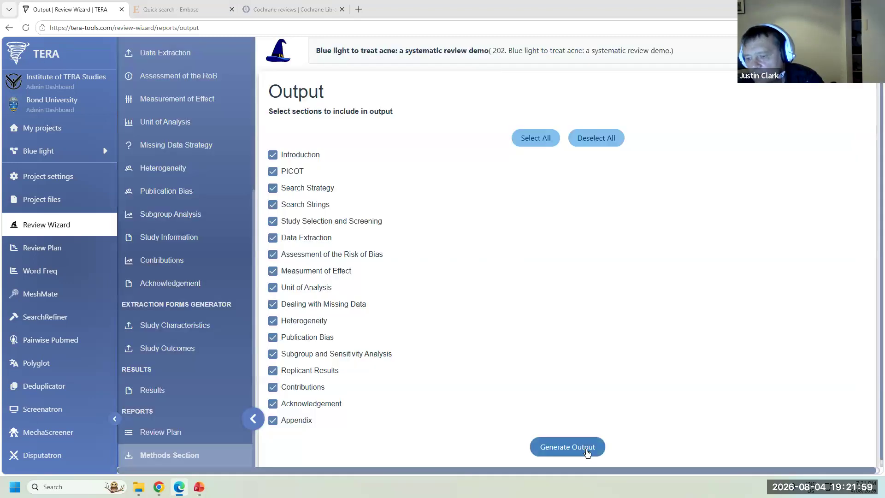
click(586, 451)
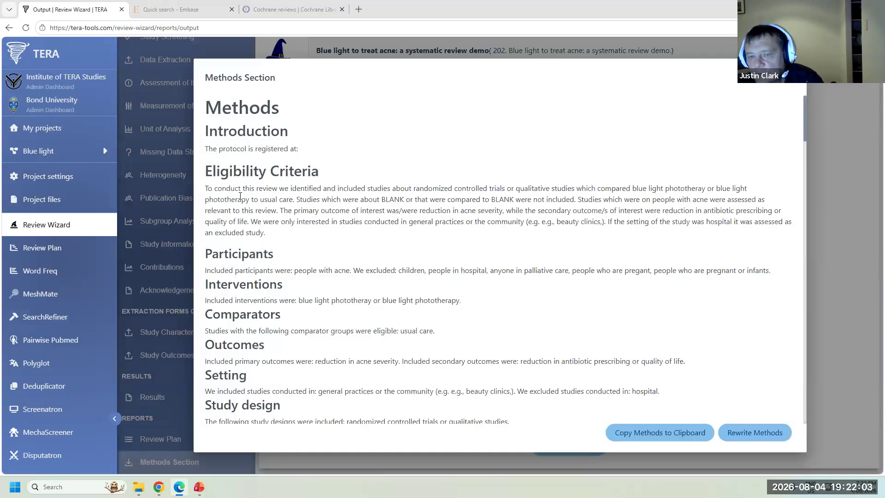
scroll(543, 263, down, 5)
scroll(484, 272, down, 20)
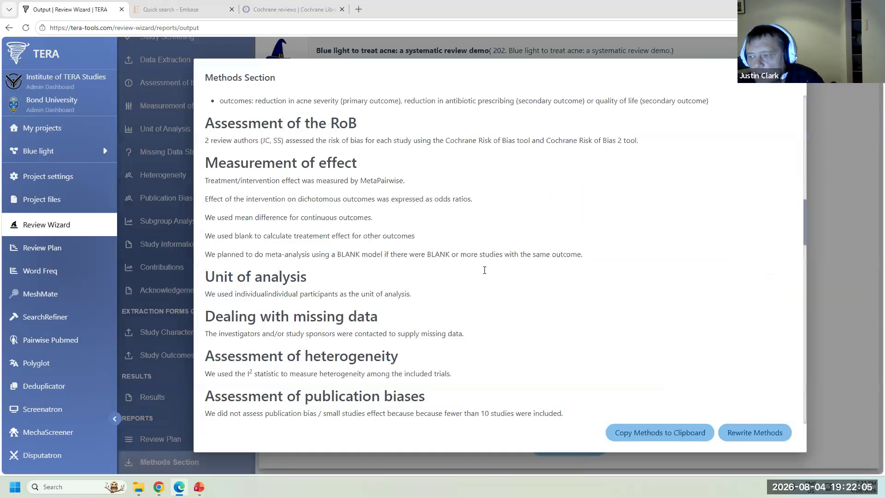
scroll(477, 276, up, 5)
scroll(477, 275, down, 8)
scroll(477, 276, up, 4)
scroll(292, 254, down, 15)
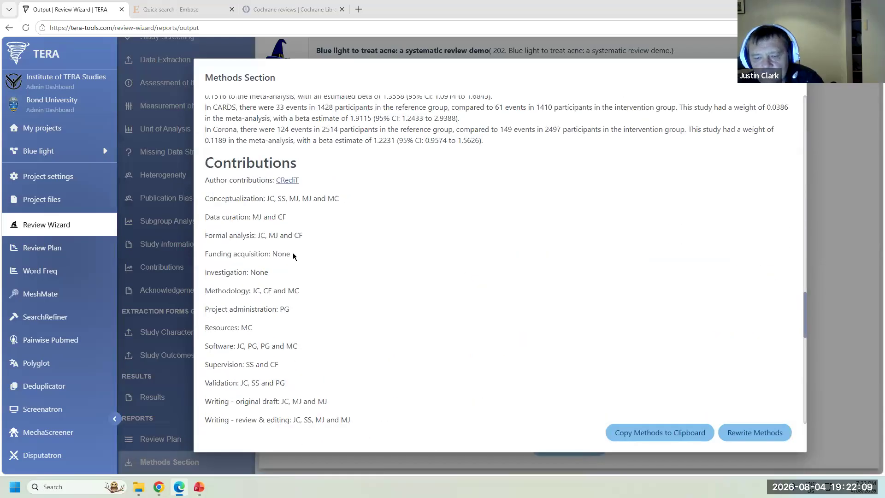
scroll(293, 254, up, 20)
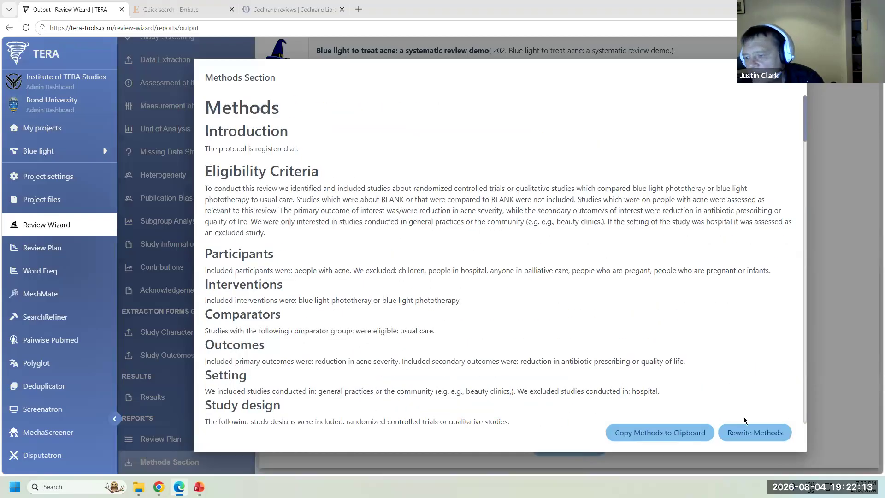
click(772, 433)
click(664, 437)
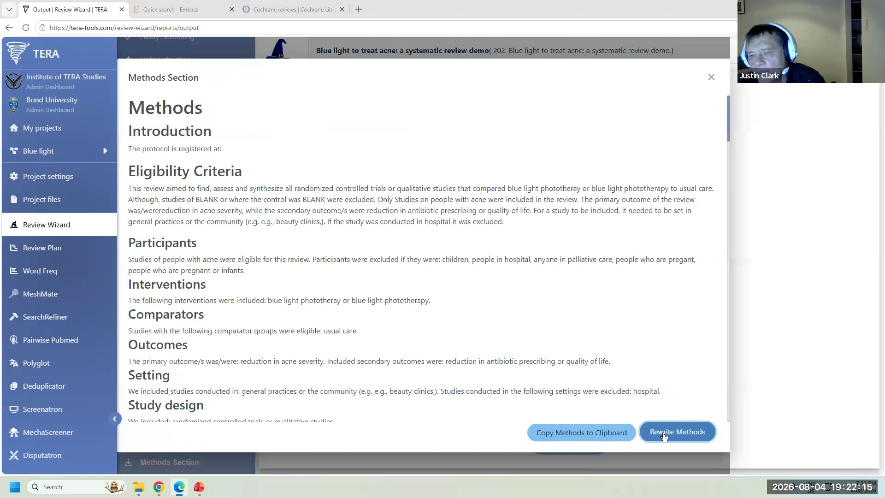
- Reword the Methods draft seven more times until it uses 'We included…' phrasing
click(664, 436)
click(664, 436)
click(664, 437)
click(664, 437)
click(664, 436)
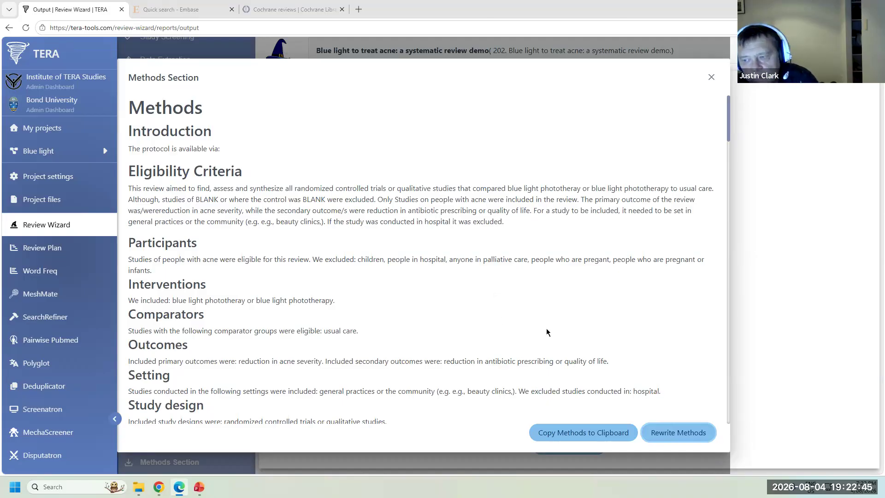
click(673, 435)
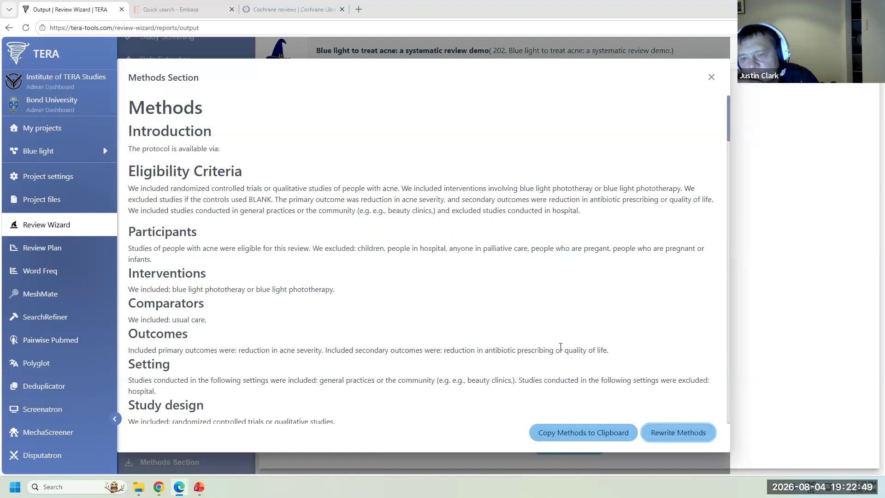
click(657, 434)
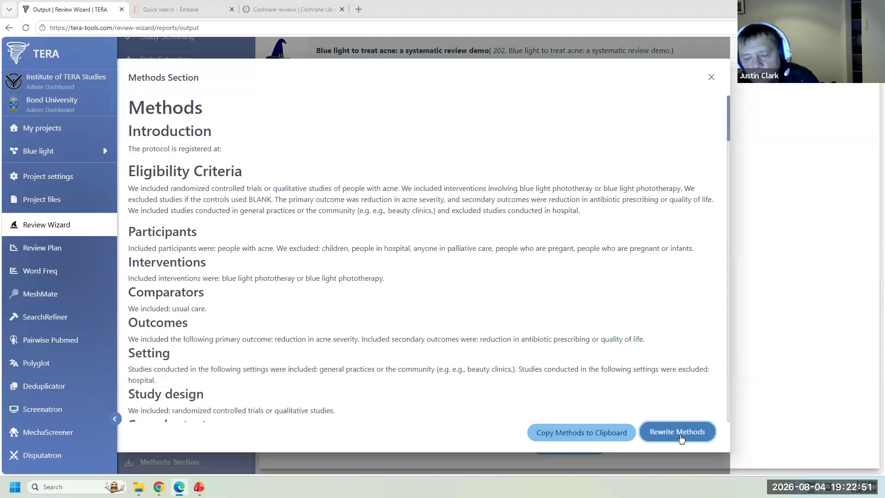
- Copy the Methods text to the clipboard, close the Methods window and go to Review Plan
click(578, 441)
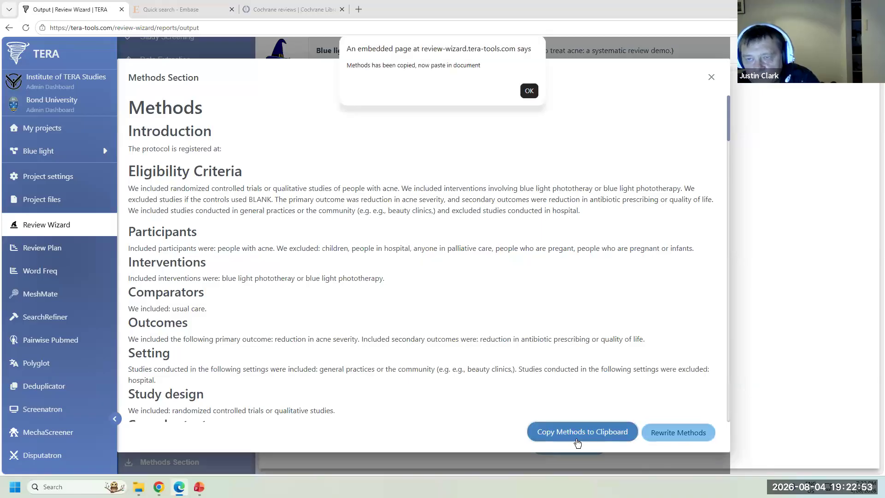
click(529, 91)
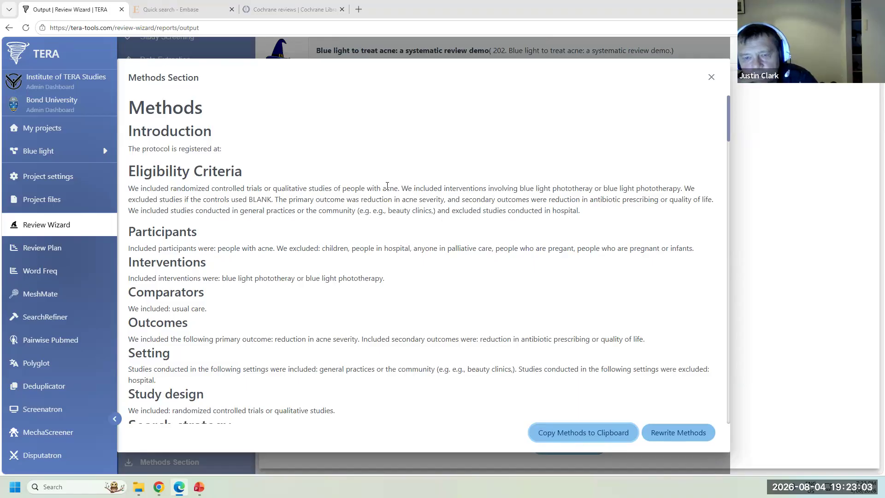
drag(249, 199, 272, 199)
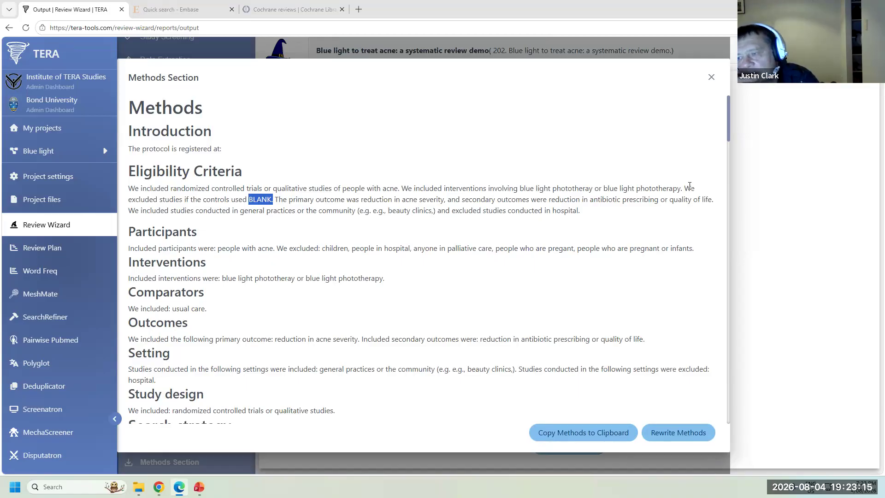
drag(690, 188, 271, 209)
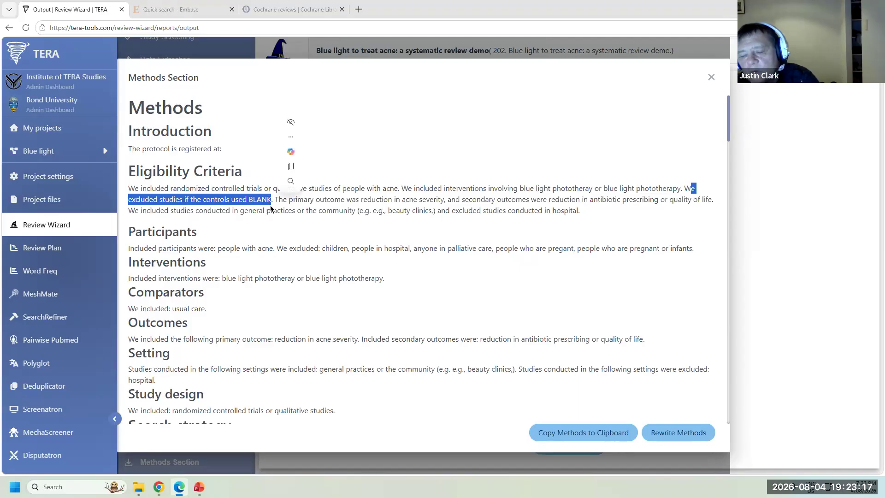
click(261, 200)
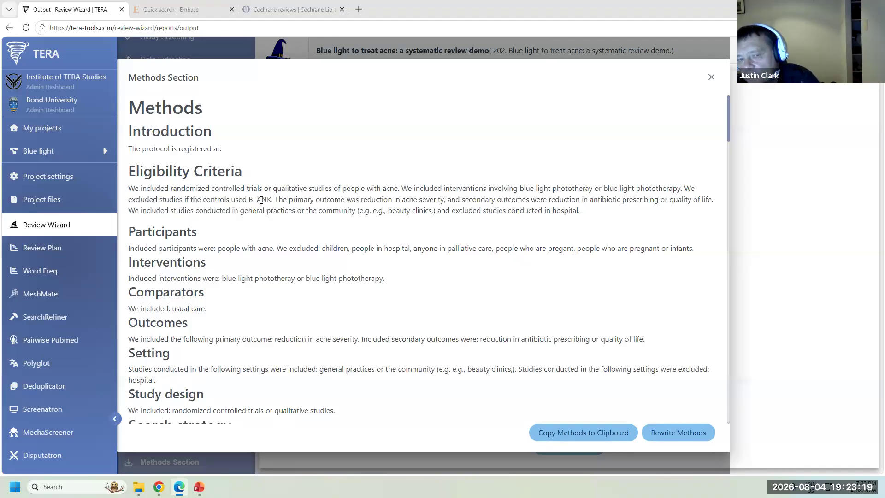
click(711, 78)
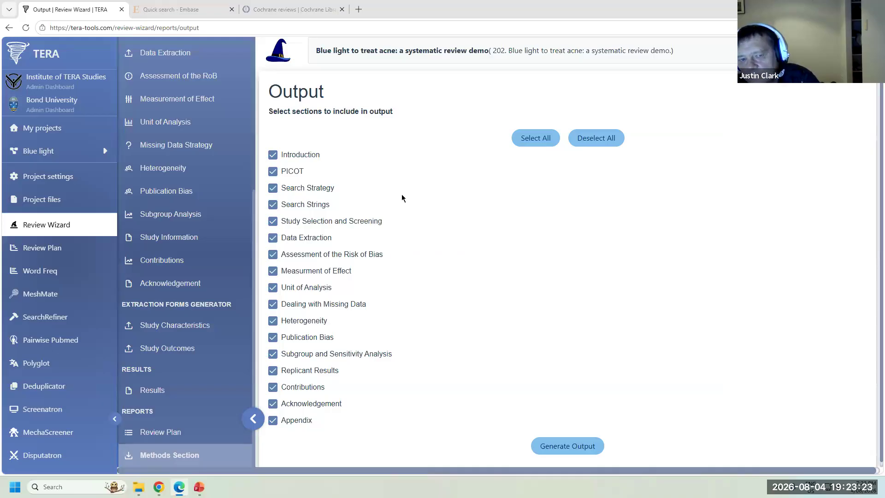
click(52, 252)
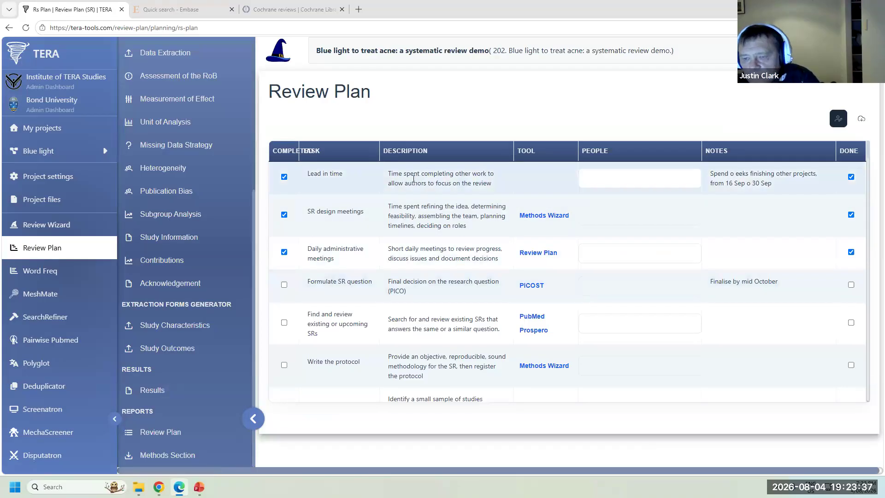
- Mark Formulate SR question, Find and review existing SRs and Write the protocol complete, then open Word Freq
scroll(553, 281, down, 5)
scroll(553, 280, down, 12)
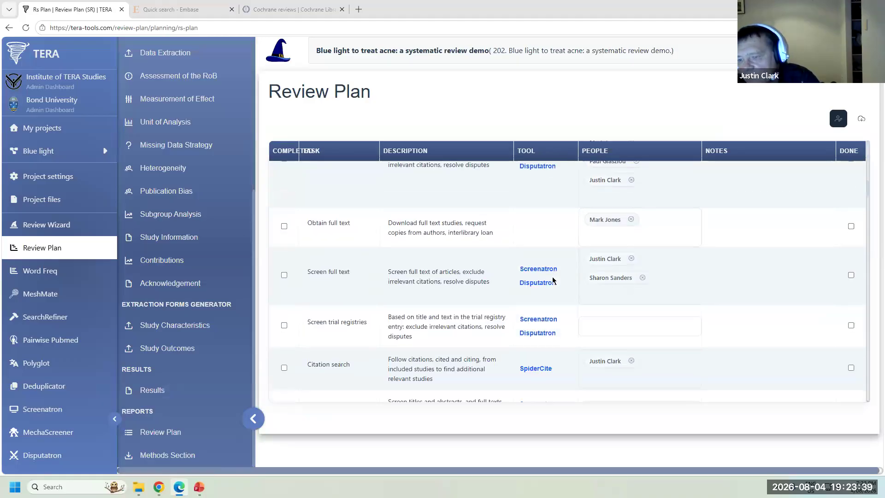
scroll(553, 280, up, 6)
scroll(553, 280, up, 1)
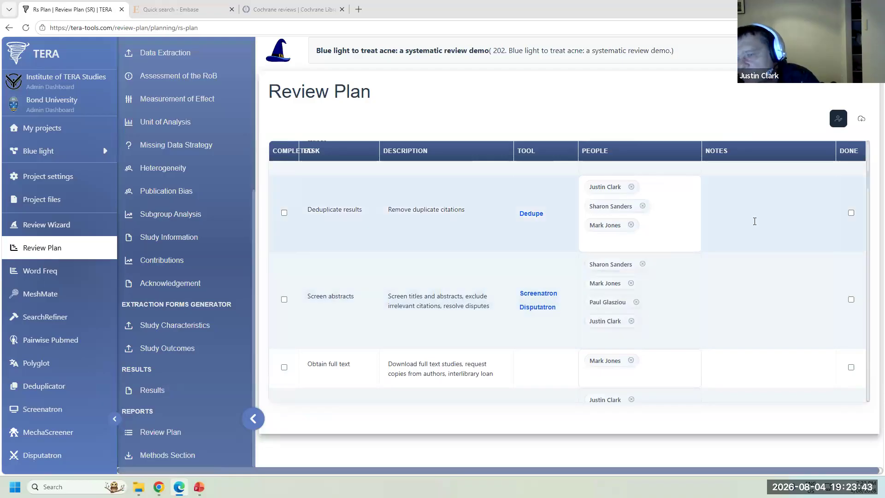
scroll(438, 299, up, 6)
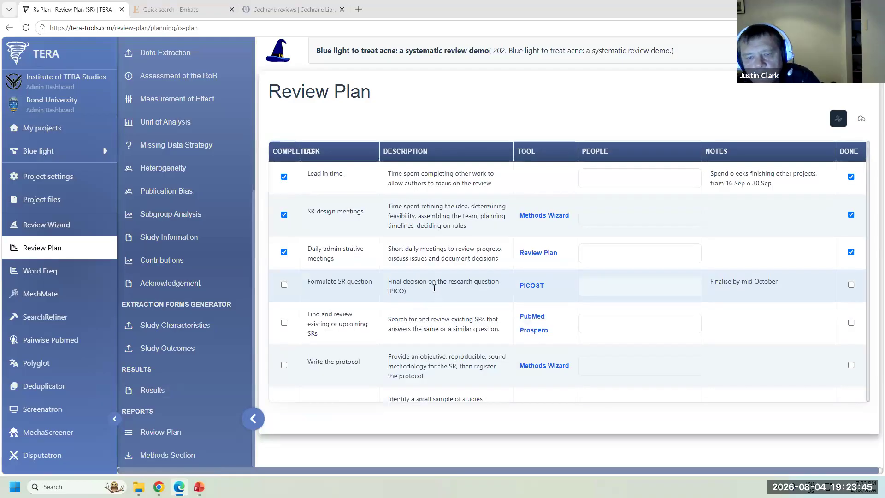
click(284, 285)
click(284, 322)
click(284, 365)
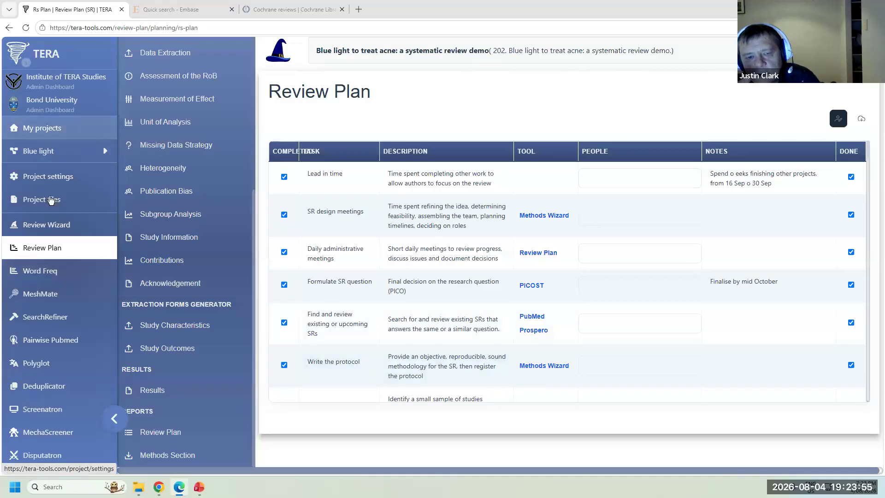
click(52, 282)
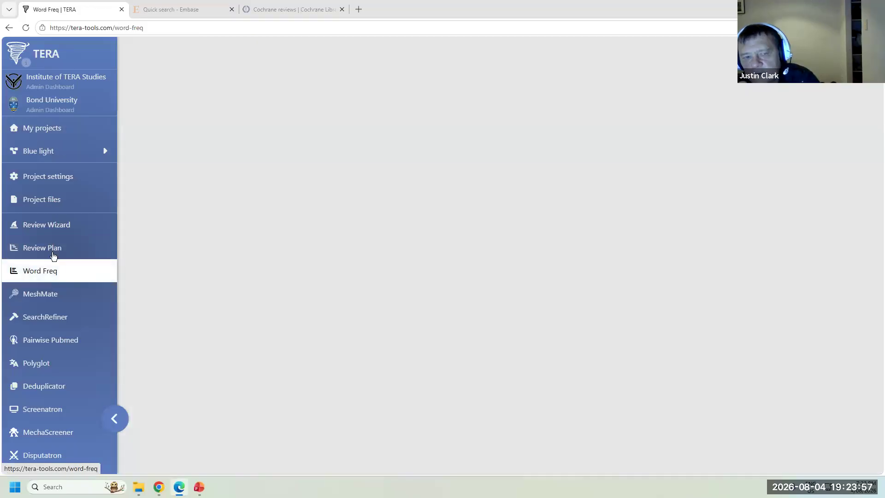
- Open the Blue light to treat acne project from My projects and go to its Word Freq tool
click(70, 127)
click(179, 115)
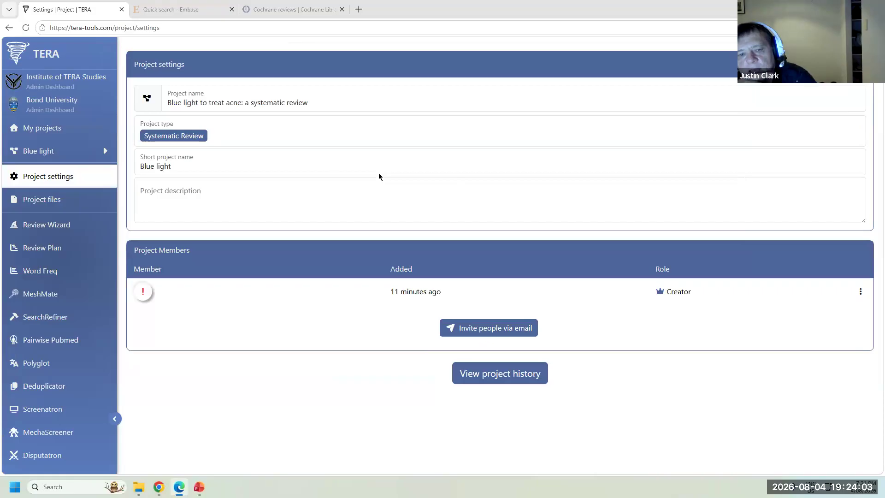
click(41, 271)
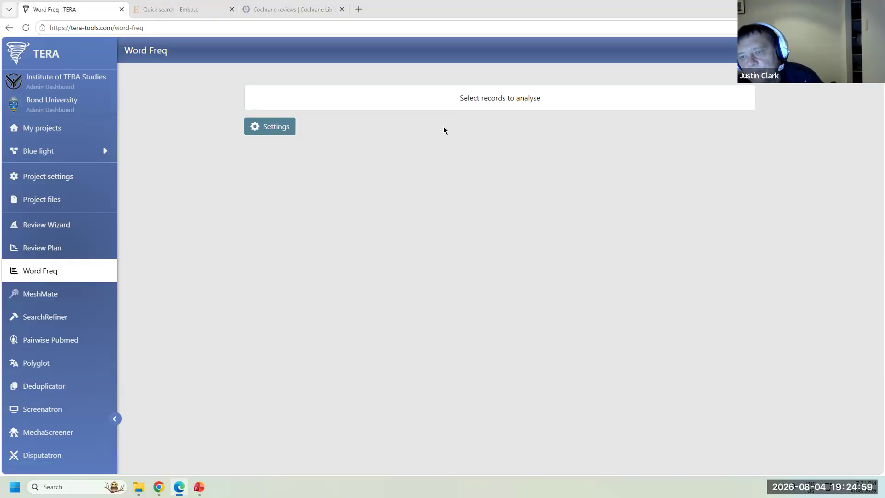
- Run Word Freq on Blue light seed studies.xml to produce the term frequency table
click(474, 102)
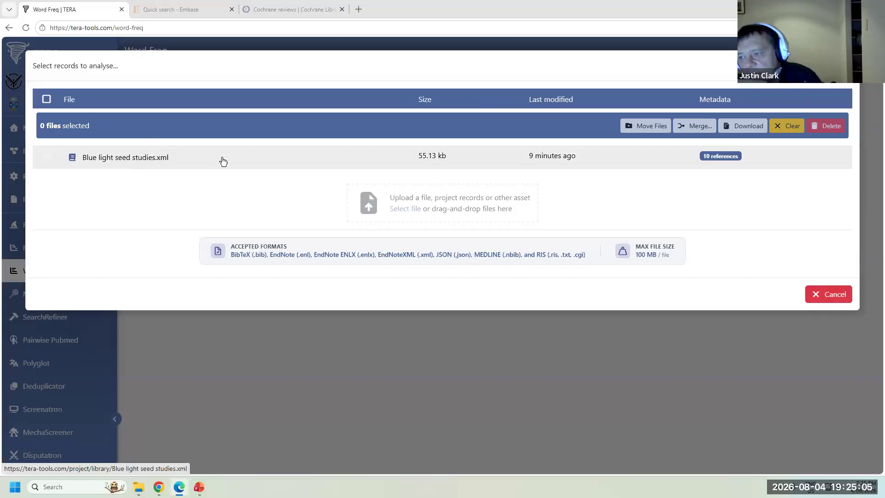
click(179, 166)
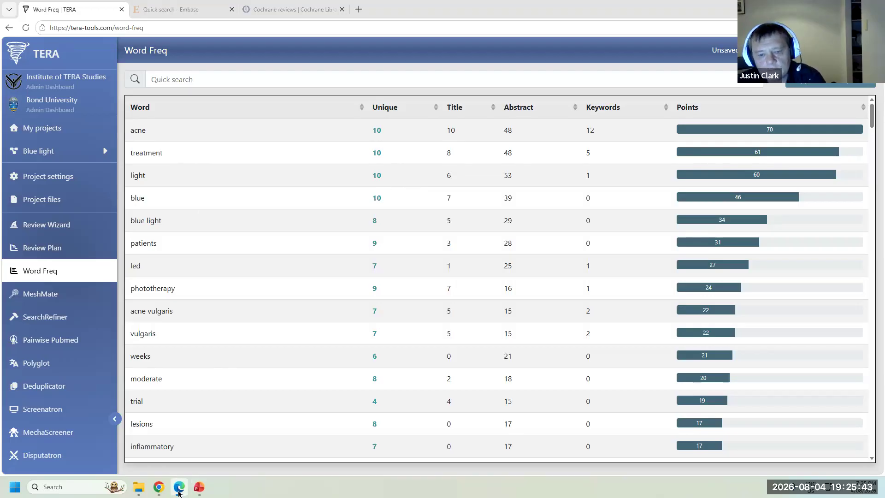
click(157, 491)
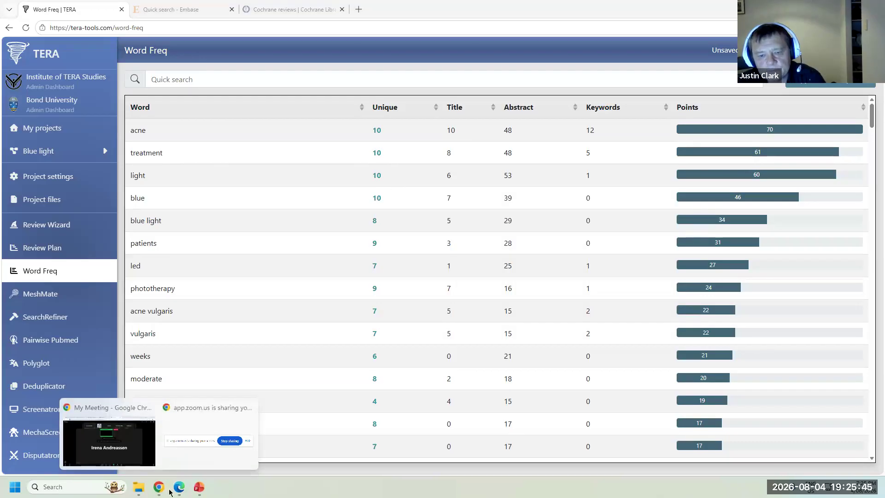
- Copy acne from the Word Freq table into the Doc's PubMed search line, followed by OR
click(119, 411)
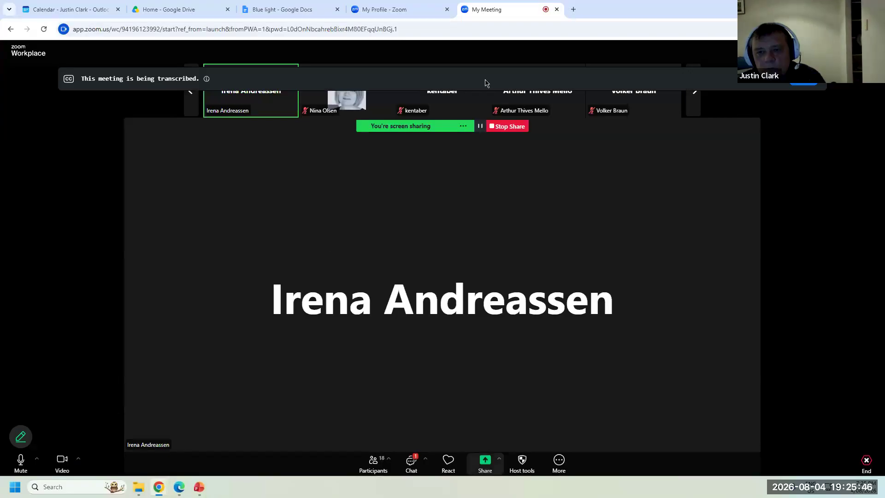
click(278, 10)
click(180, 487)
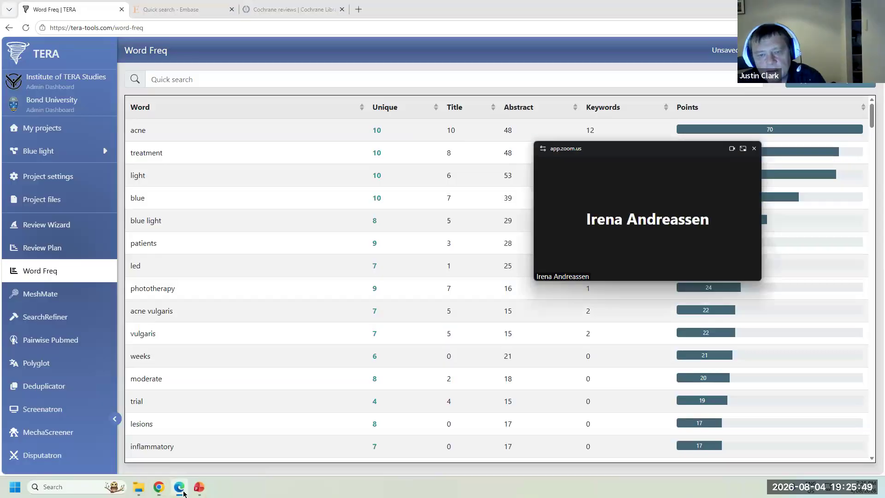
drag(147, 131, 131, 130)
key(ctrl+c)
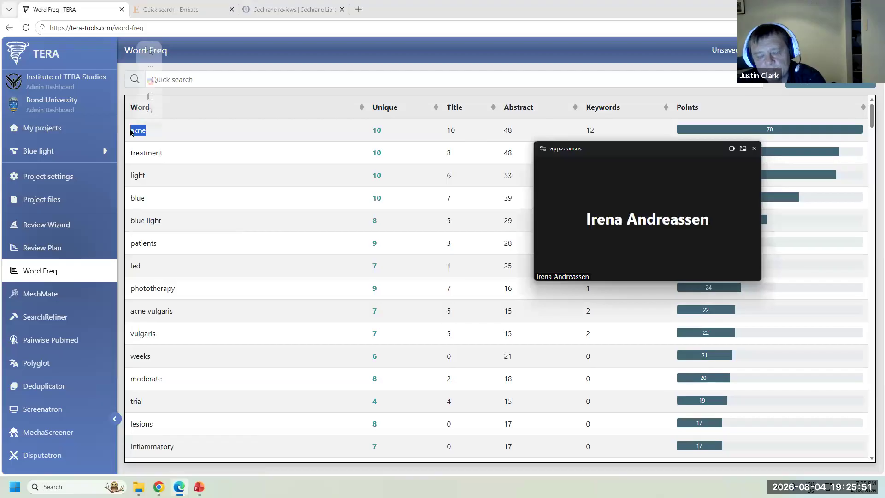
mouse_move(162, 491)
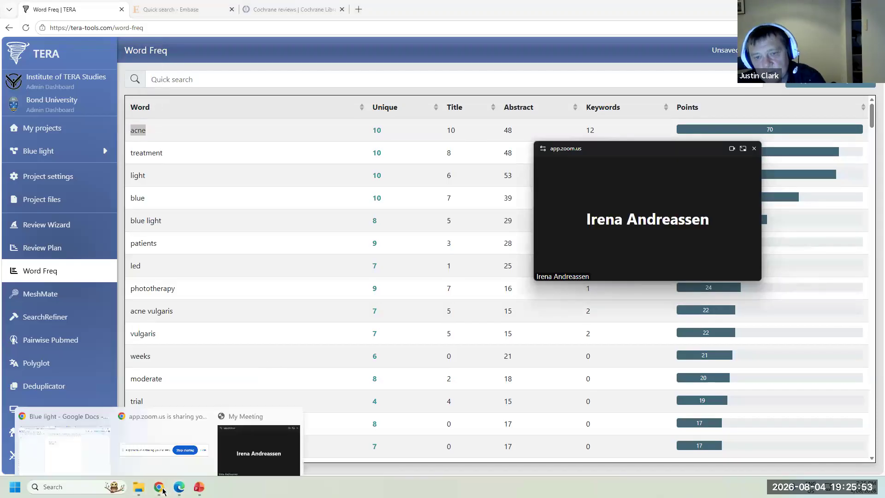
click(69, 438)
key(ctrl+v)
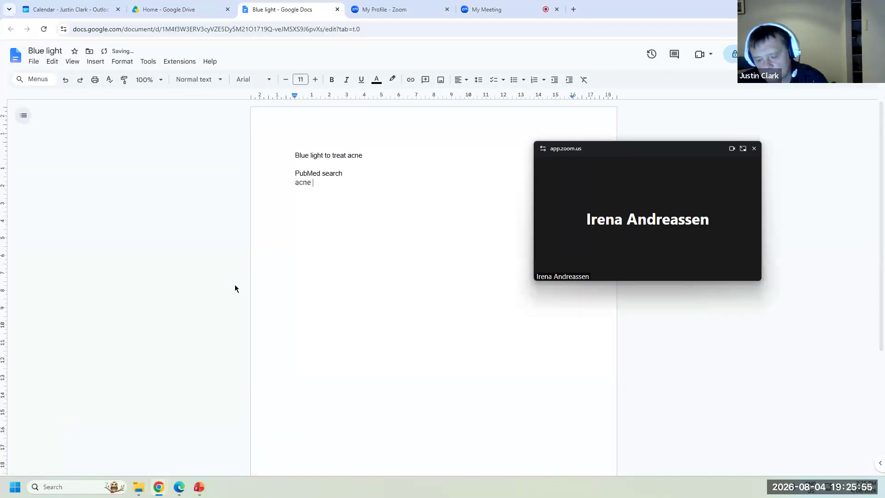
text(OR)
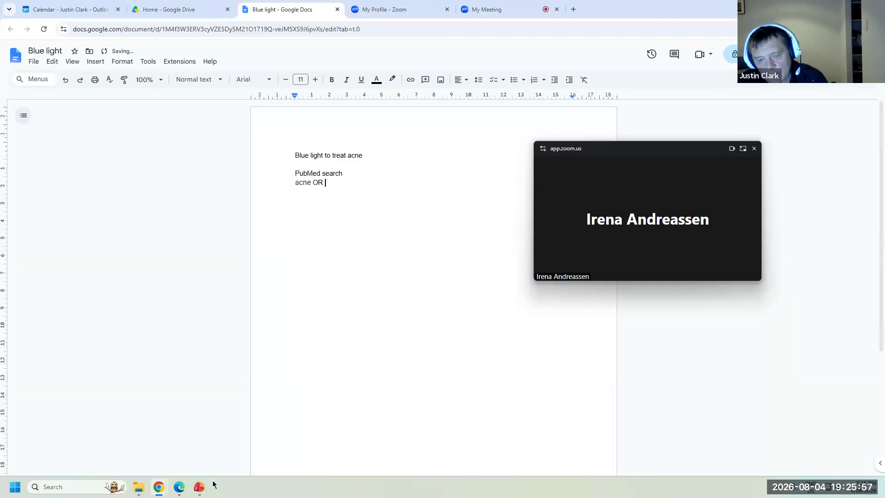
- Back in Word Freq, move the meeting video aside and select the phrase blue light
click(179, 488)
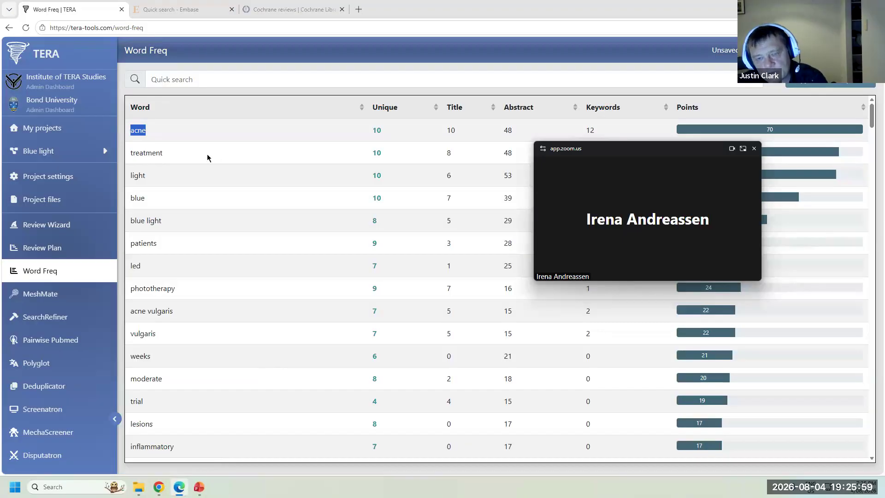
drag(669, 154, 772, 216)
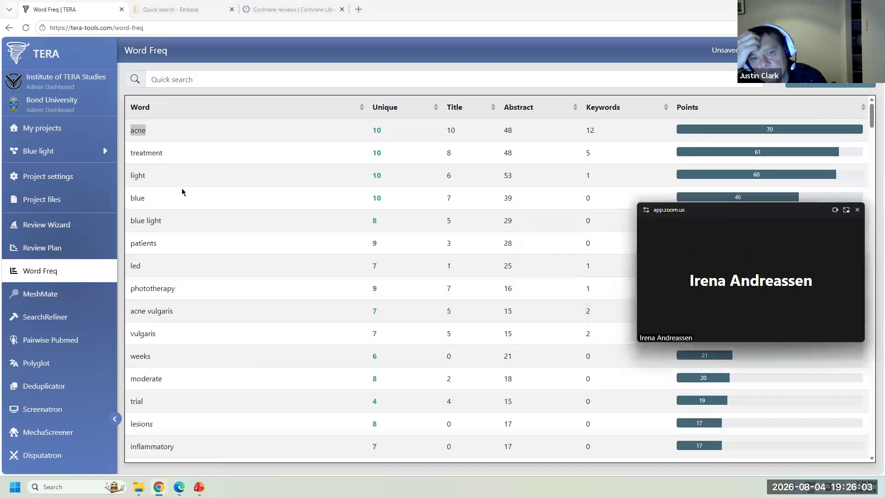
click(195, 219)
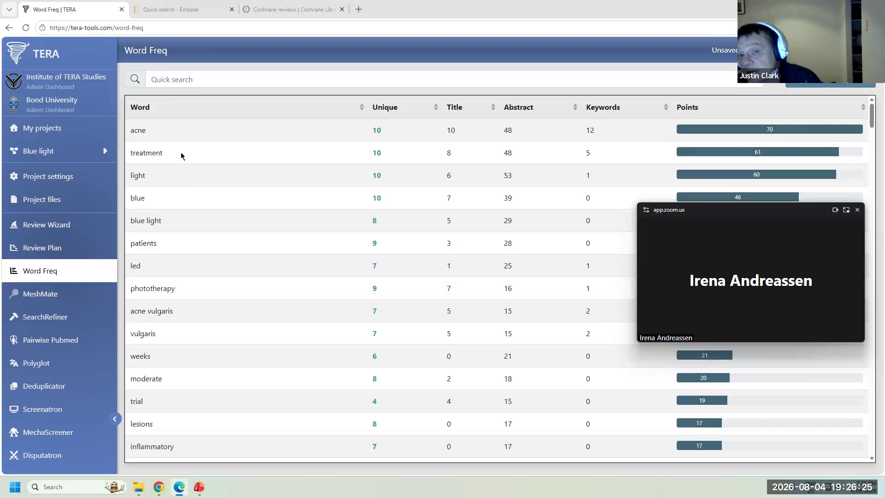
drag(170, 156, 131, 155)
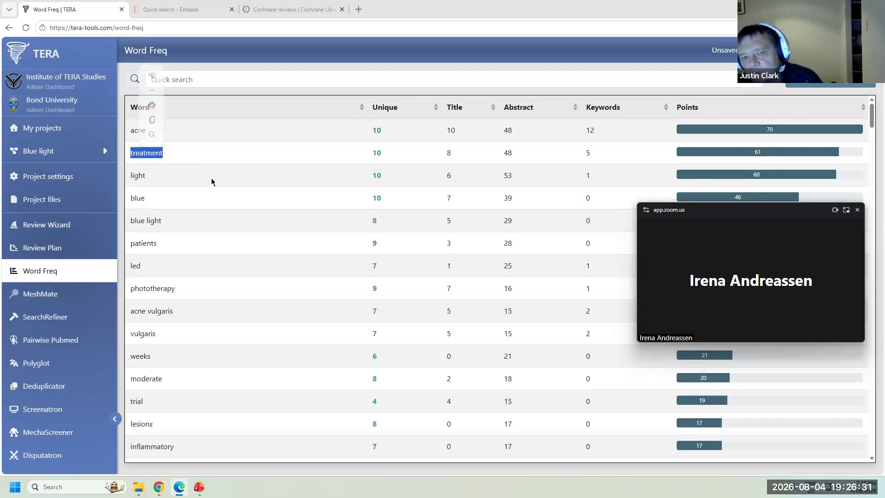
click(137, 179)
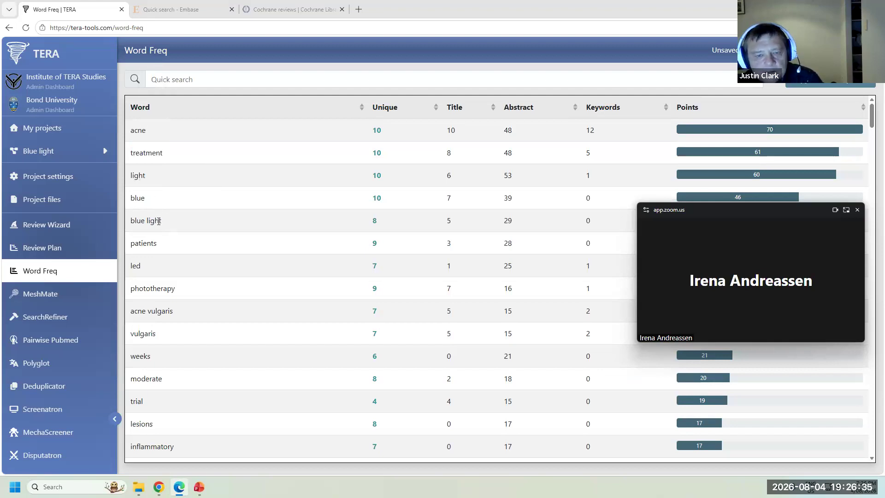
drag(161, 221, 131, 222)
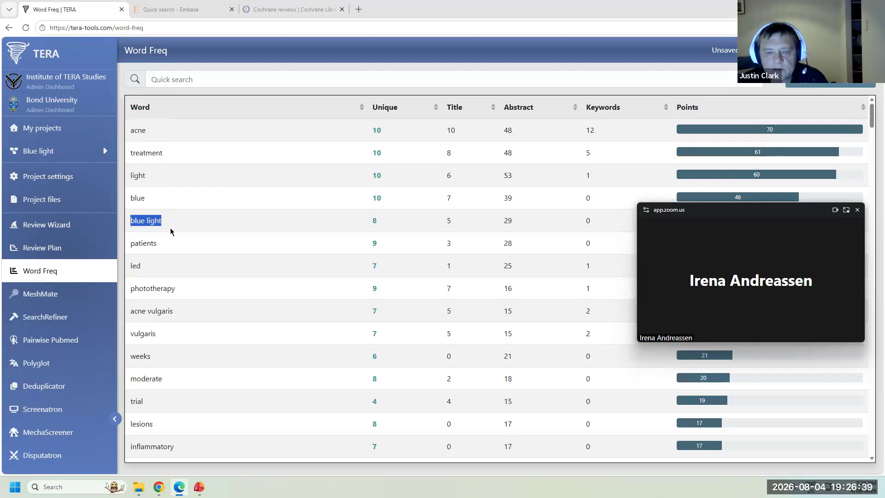
- Add an AND line and a quoted "blue light" line below acne OR in the Doc
mouse_move(158, 487)
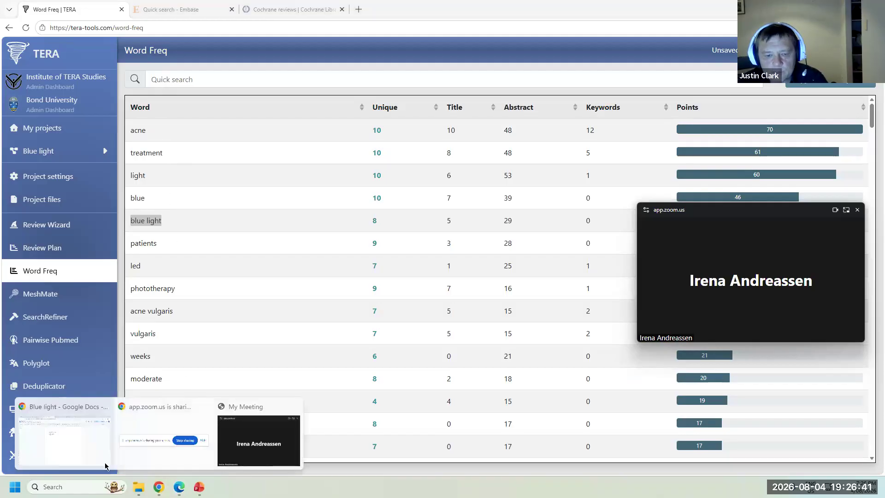
click(167, 441)
text(blue light)
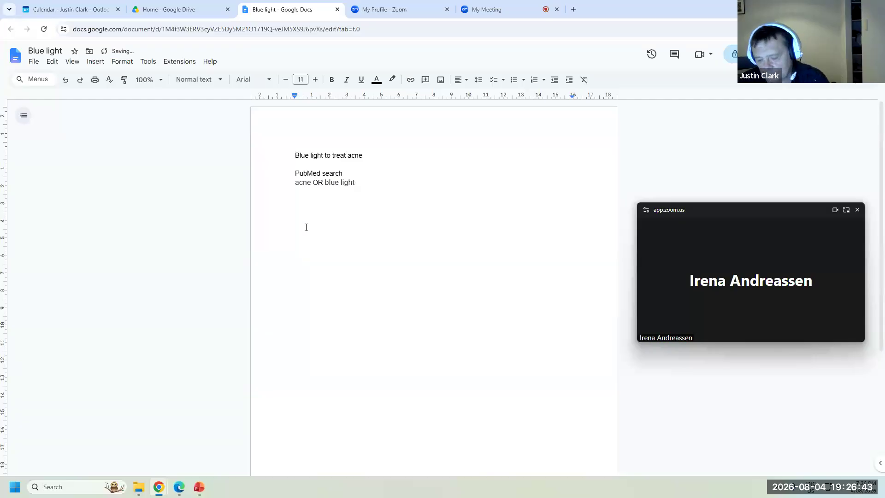
key(BackSpace)
text(")
click(325, 182)
text(")
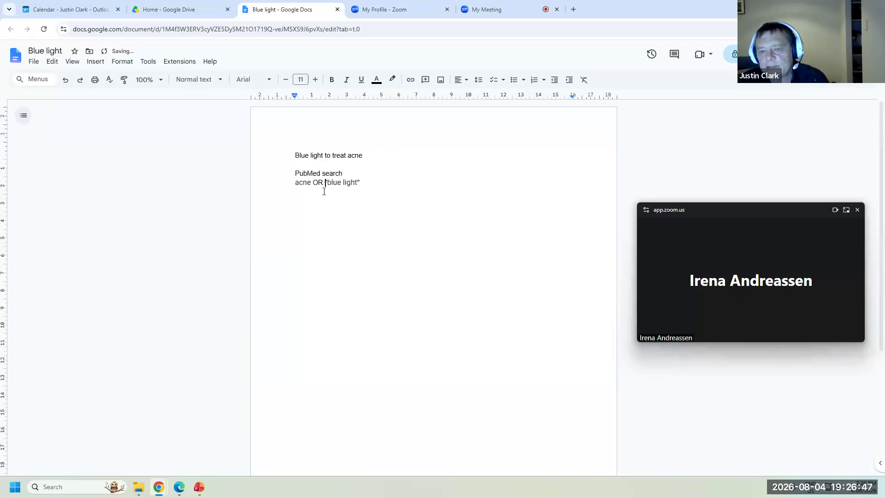
key(Return)
text(AND)
key(Return)
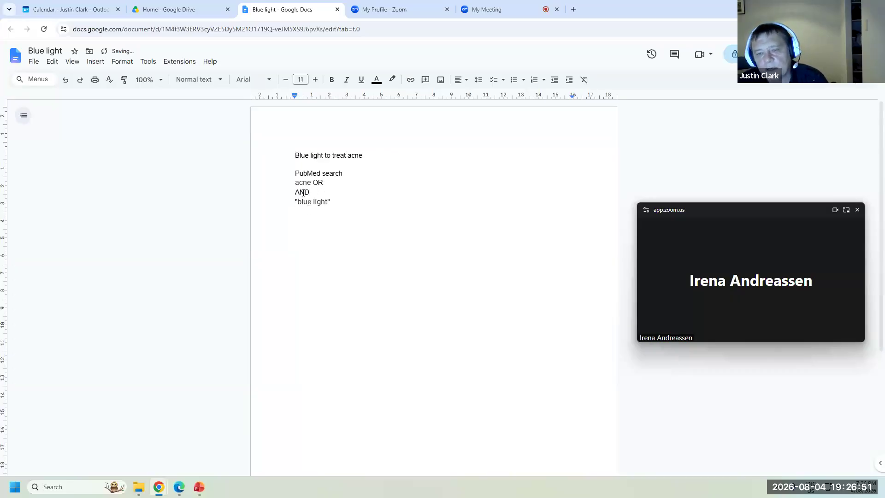
click(330, 185)
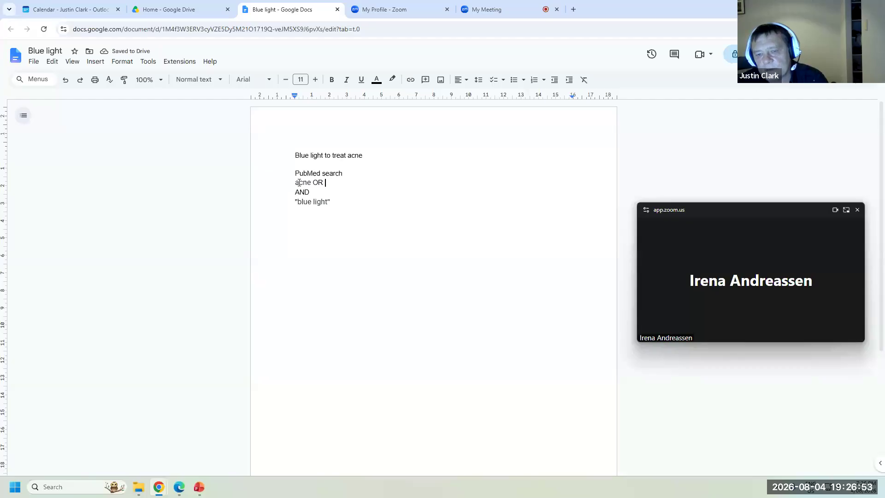
drag(299, 183, 321, 203)
click(286, 203)
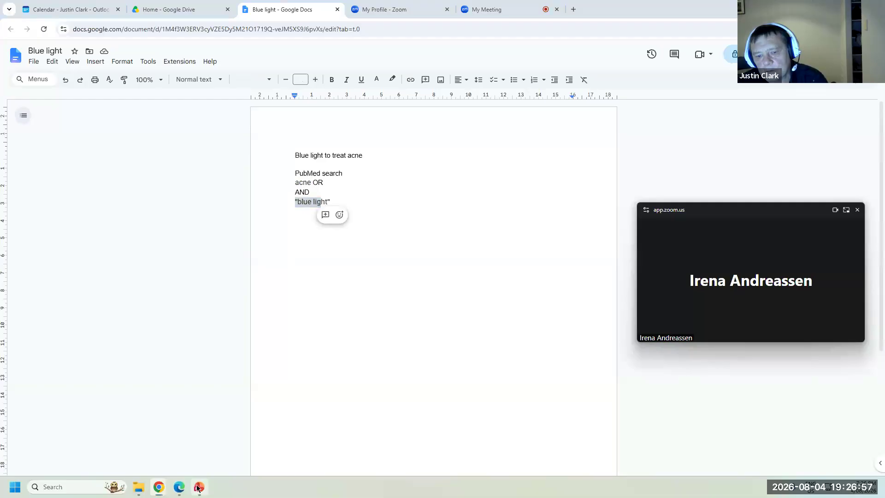
- Append OR led OR after "blue light" in the search
click(199, 487)
click(180, 487)
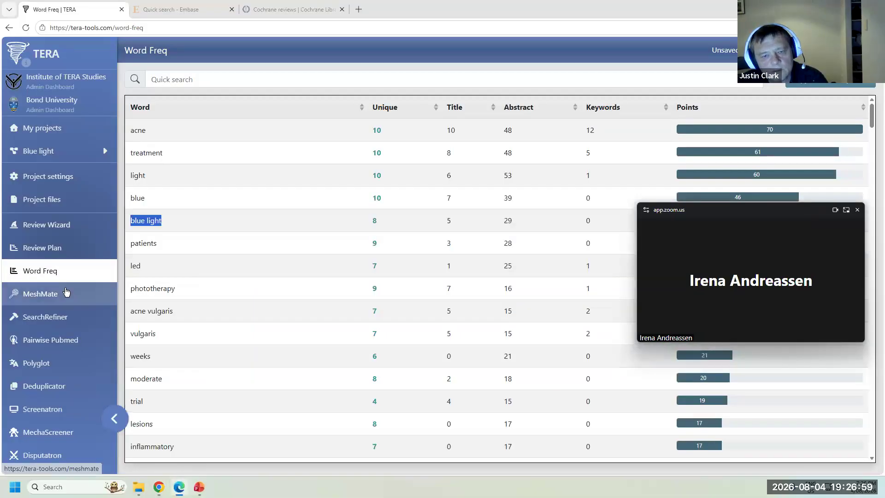
scroll(187, 231, down, 2)
drag(148, 177, 131, 174)
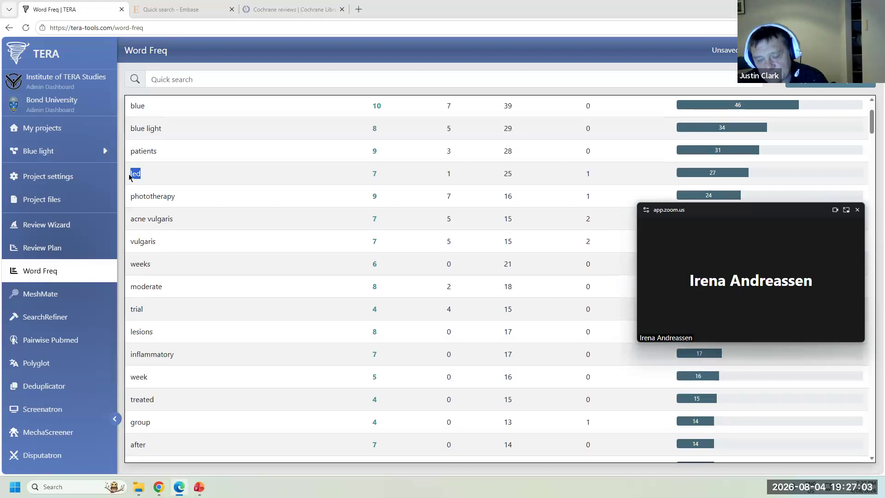
mouse_move(158, 487)
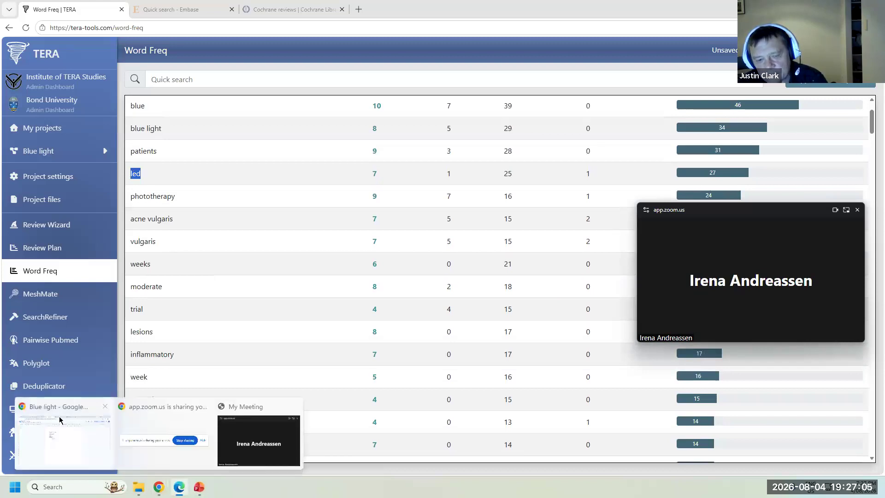
click(88, 428)
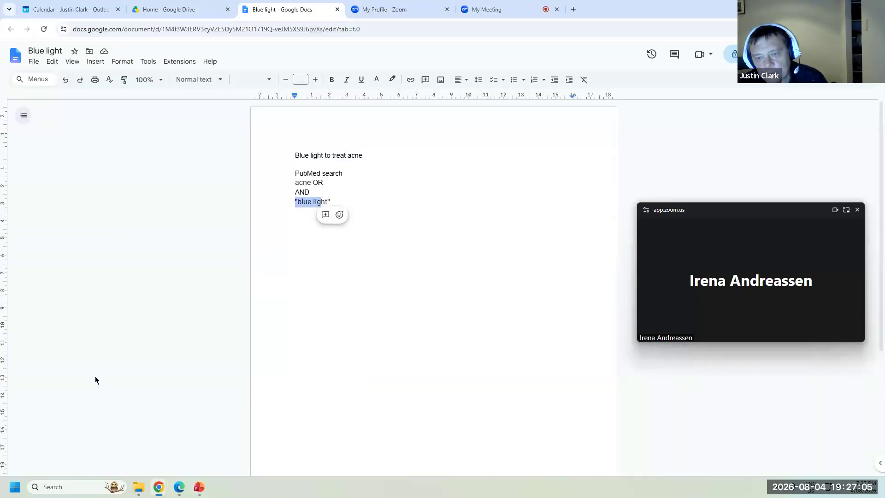
click(385, 202)
text(OR led )
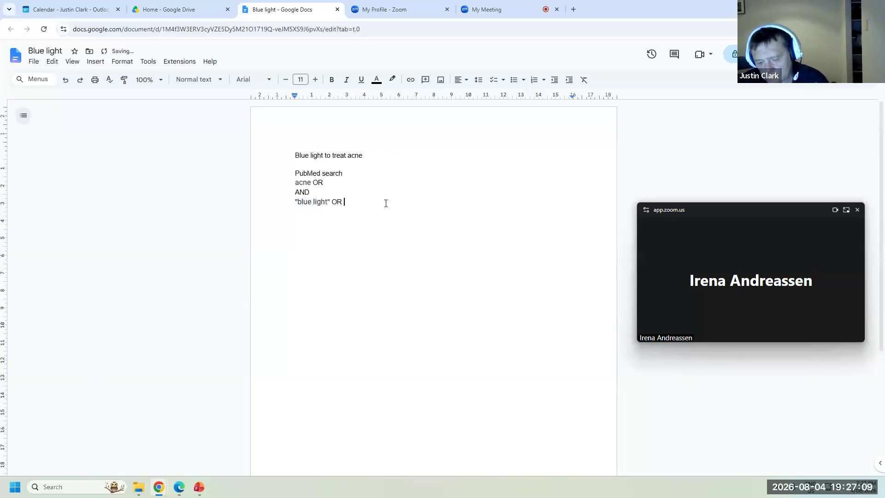
text(OR)
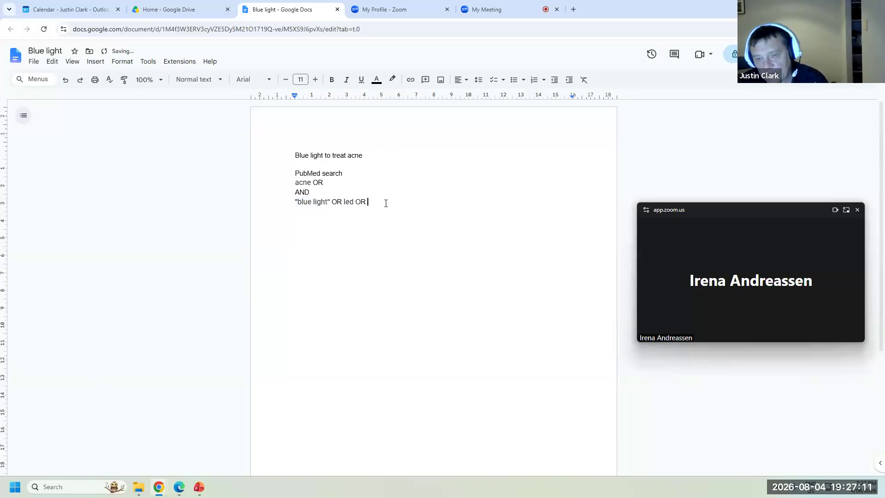
- Copy phototherapy from Word Freq and paste it after led OR, followed by OR
mouse_move(181, 488)
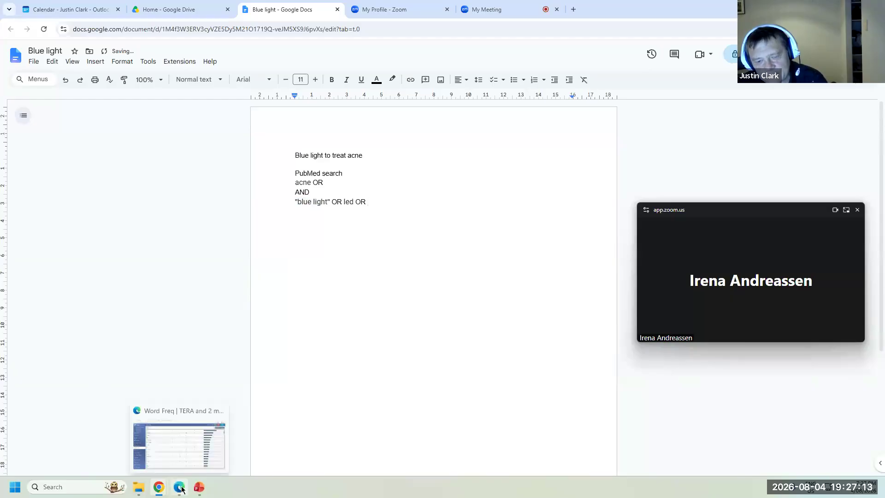
click(184, 463)
drag(176, 198, 129, 200)
key(ctrl+c)
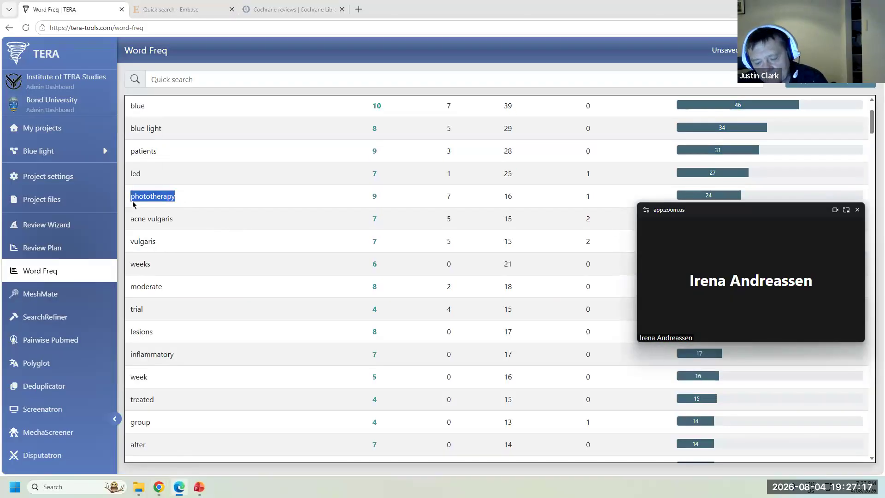
click(159, 490)
click(44, 420)
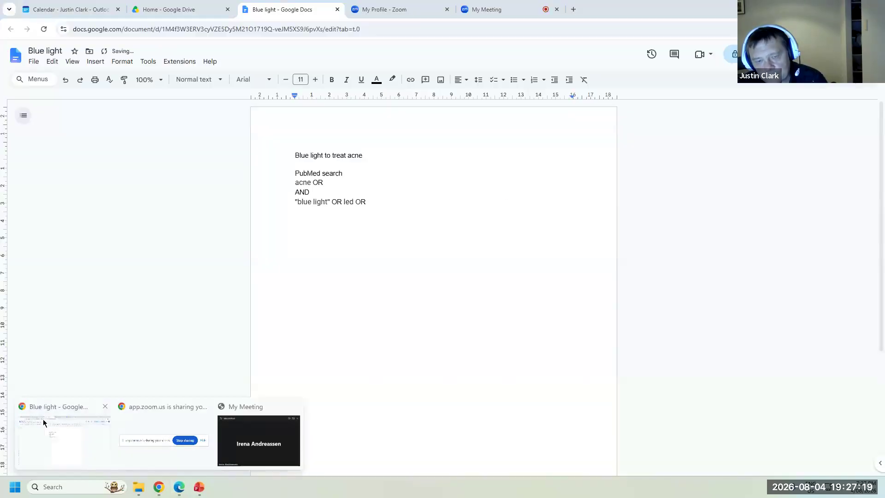
key(ctrl+v)
text(OR)
- Copy vulgaris from Word Freq and paste it after acne OR, followed by OR
click(179, 488)
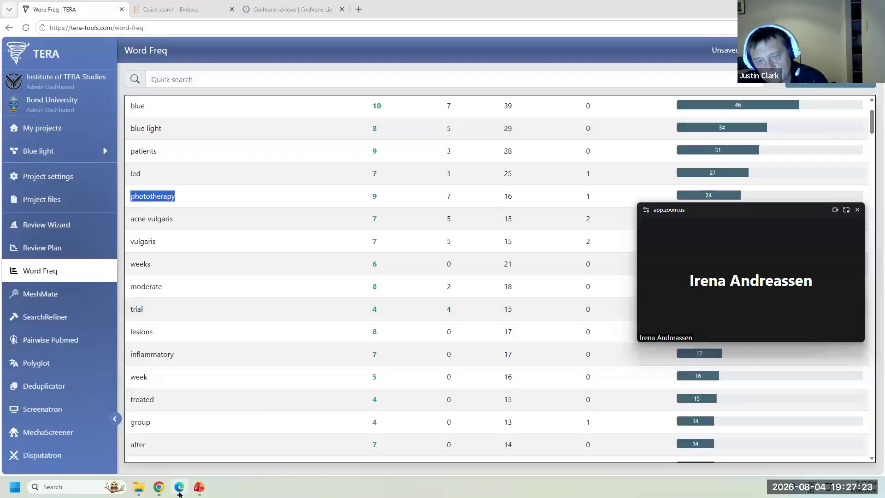
click(169, 218)
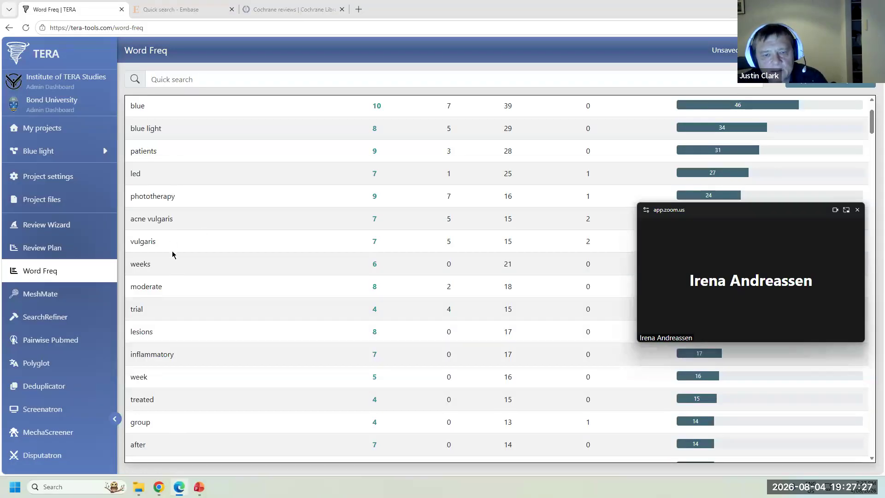
drag(158, 242, 132, 244)
key(ctrl+c)
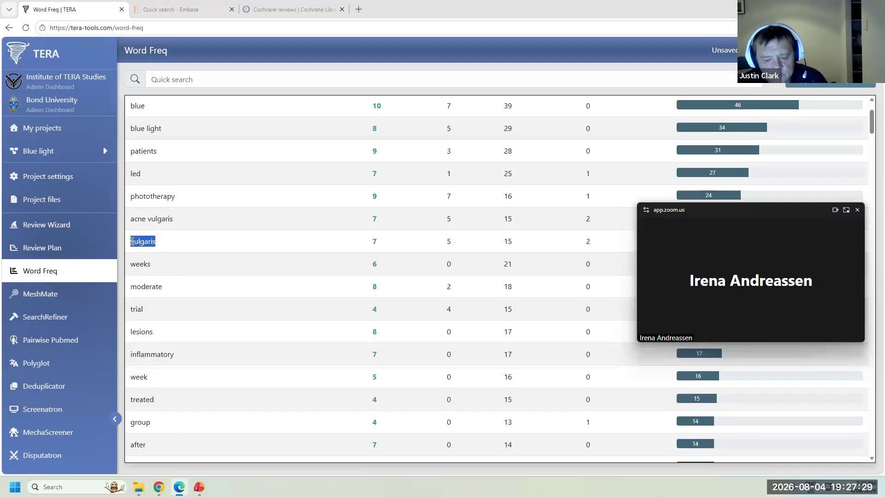
mouse_move(161, 489)
click(65, 442)
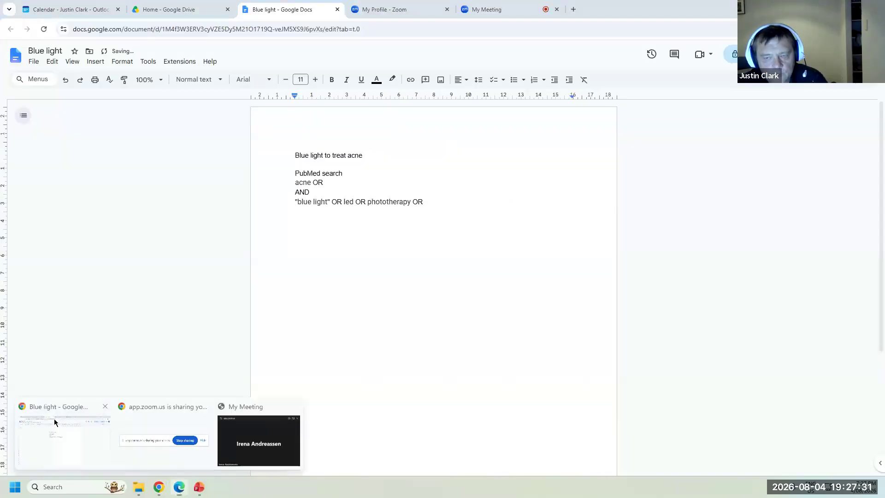
click(378, 189)
click(380, 182)
key(ctrl+v)
text(OR)
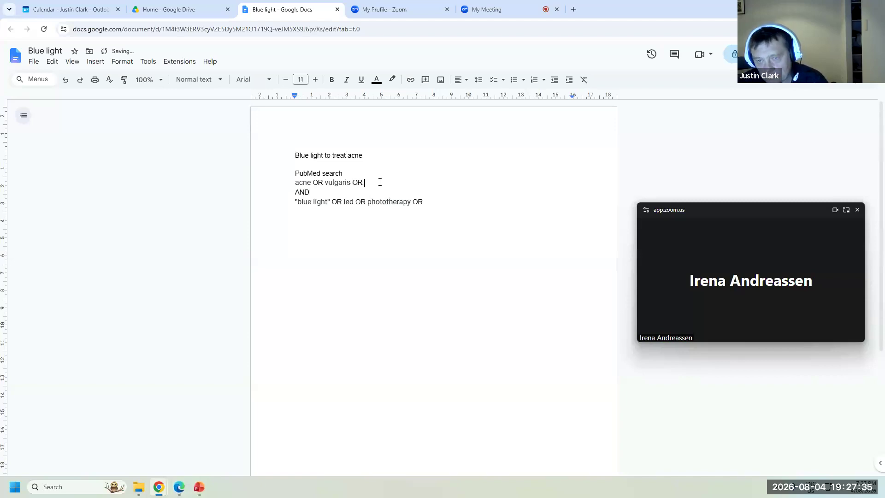
- Copy lesions from Word Freq and paste it after vulgaris OR, followed by OR
click(184, 484)
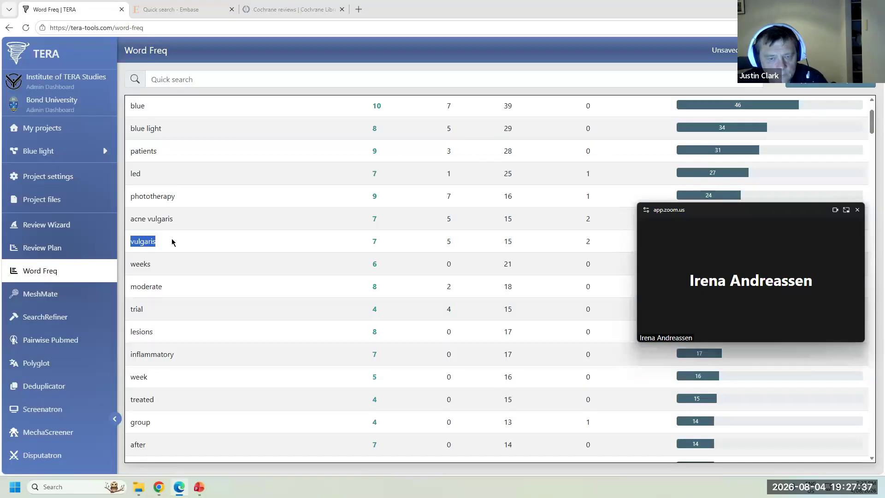
scroll(172, 243, down, 2)
drag(166, 245, 130, 245)
key(ctrl+c)
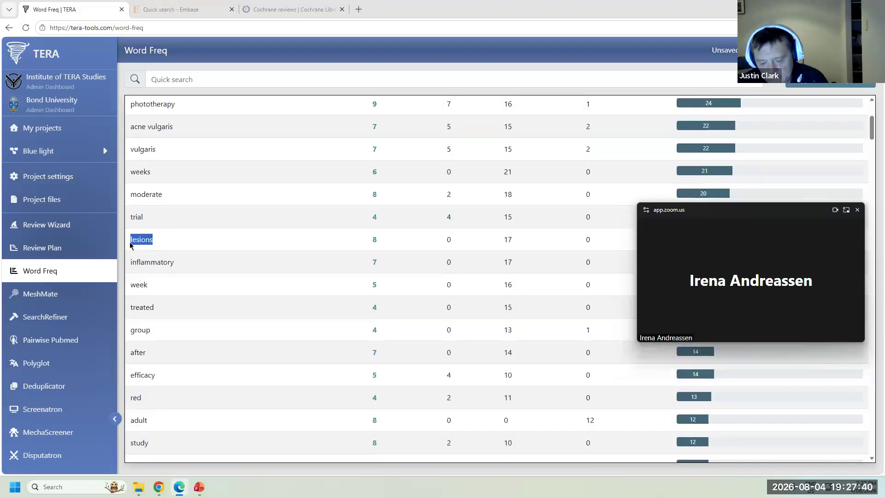
click(158, 487)
click(44, 422)
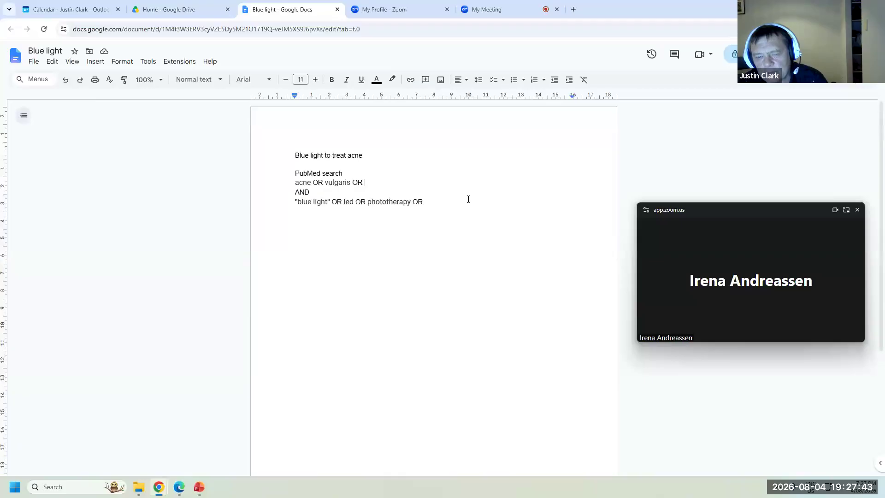
key(ctrl+v)
text(OR)
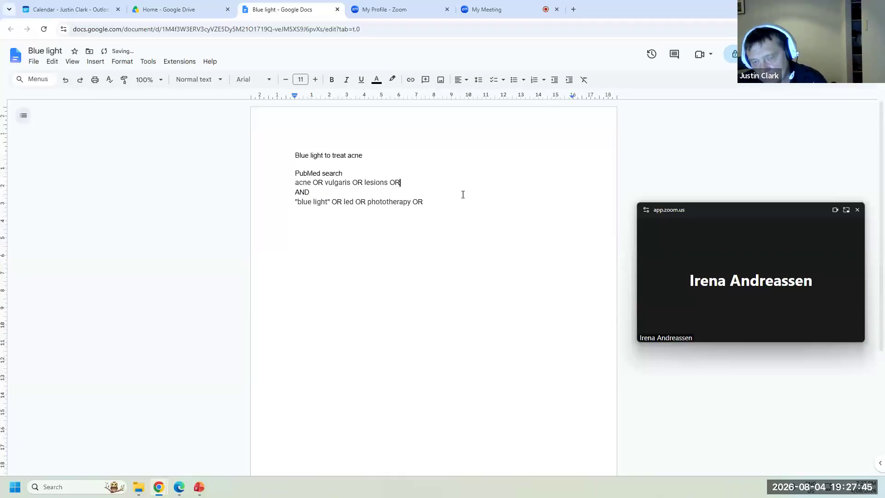
- Paste lesion after lesions OR and delete the trailing OR after phototherapy
click(179, 487)
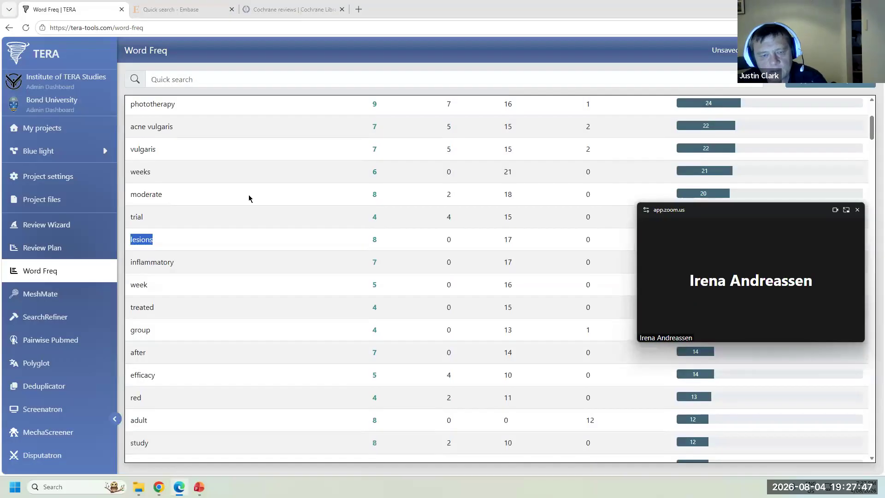
scroll(241, 233, down, 2)
scroll(240, 235, down, 5)
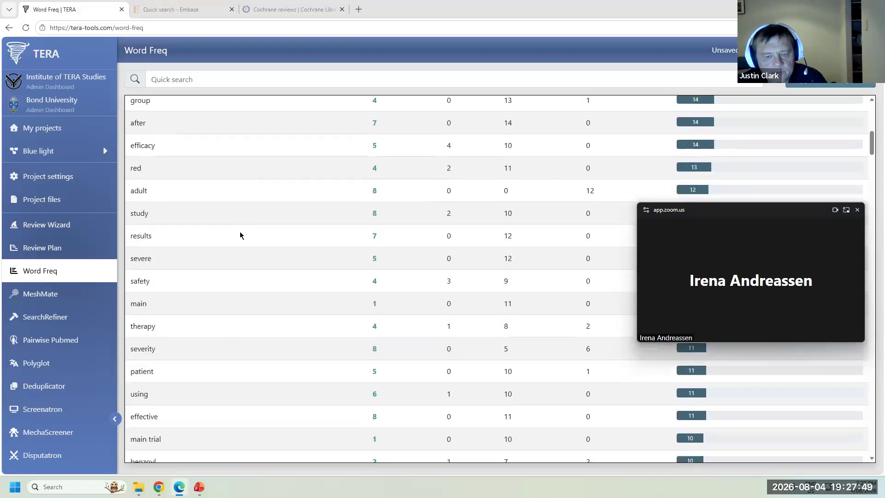
scroll(240, 235, down, 3)
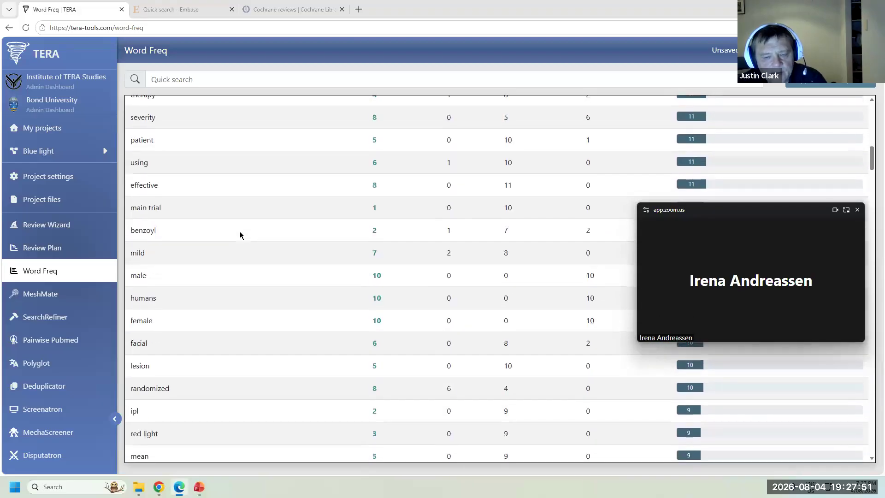
double_click(144, 366)
key(ctrl+c)
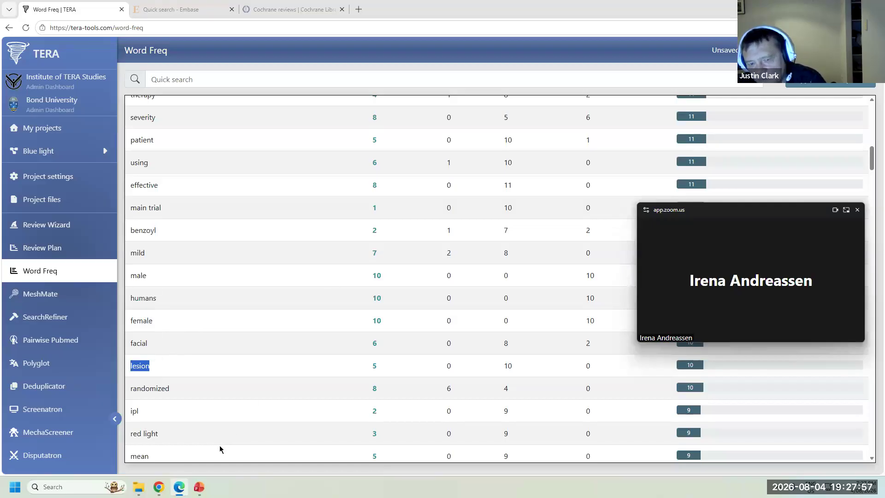
mouse_move(159, 487)
click(98, 451)
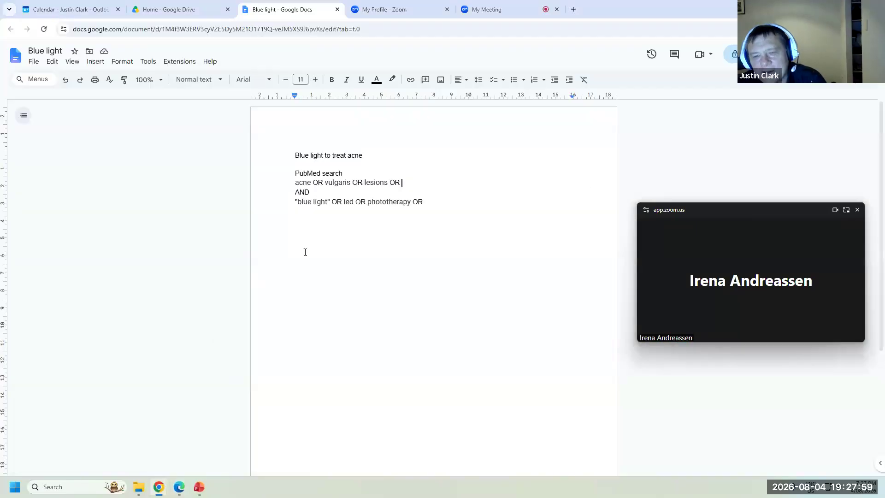
key(ctrl+v)
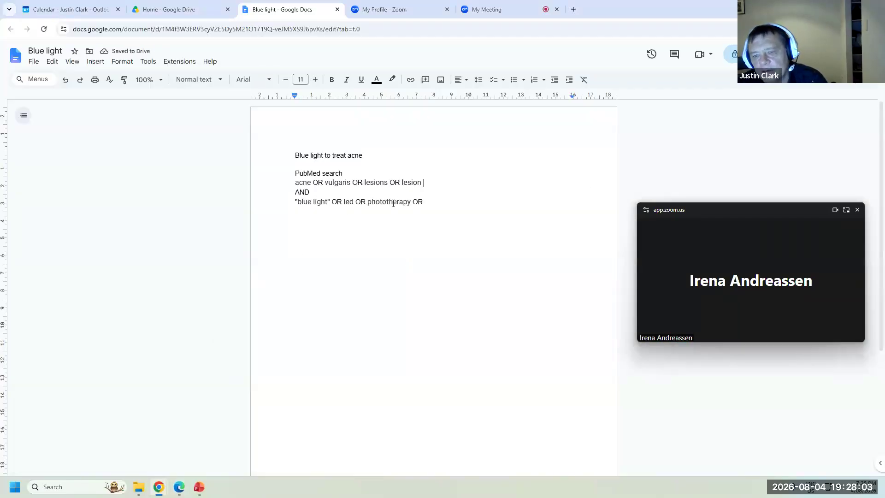
click(423, 201)
key(BackSpace)
key(BackSpace)
key(BackSpace)
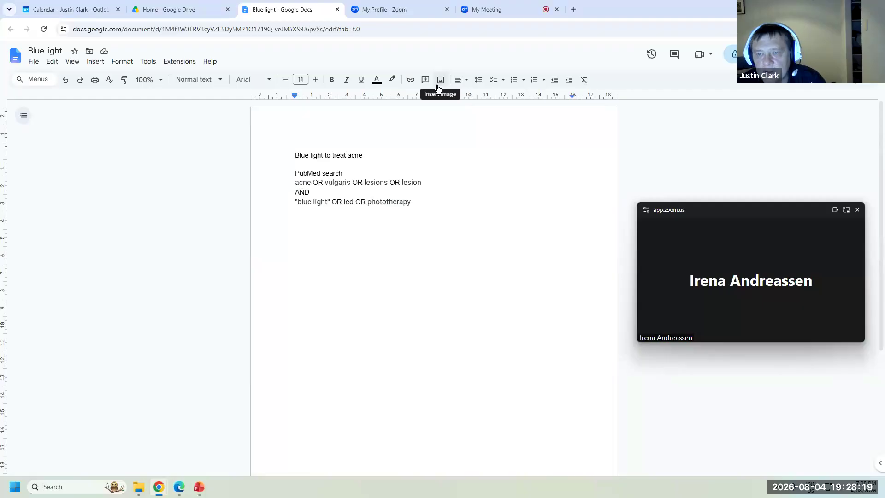
click(178, 487)
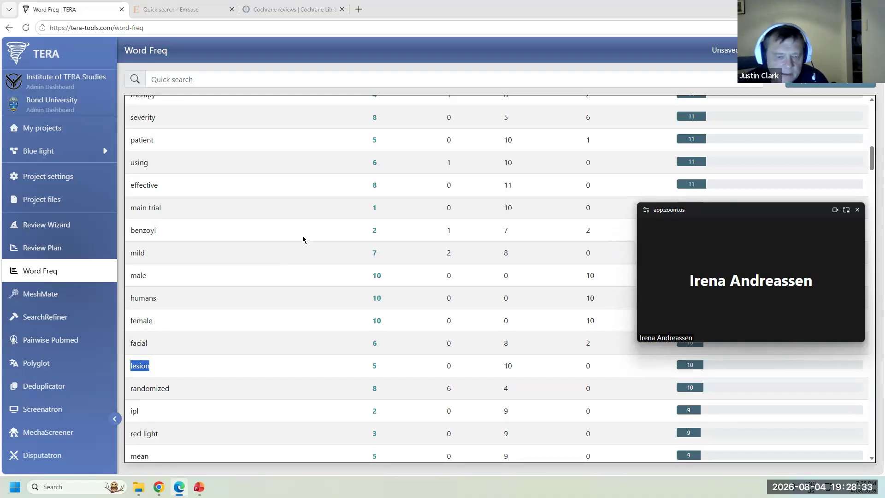
- Open MeshMate and look up MeSH terms matching acne
click(63, 298)
click(493, 94)
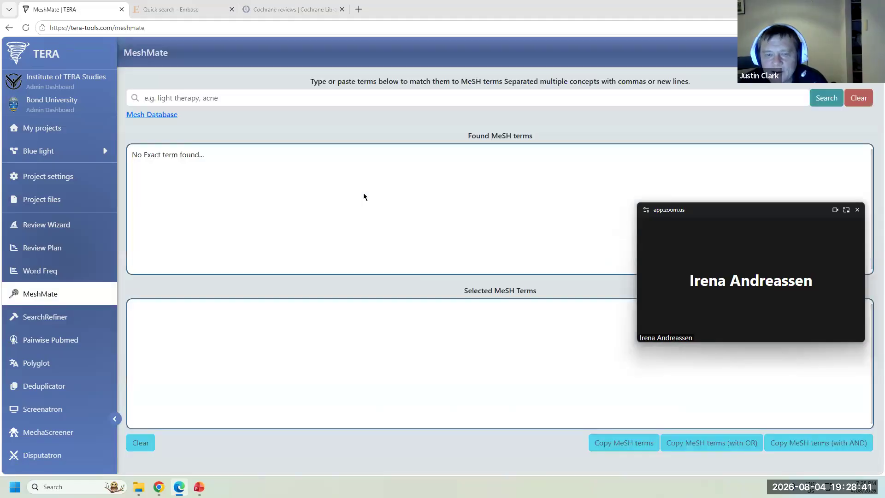
click(271, 100)
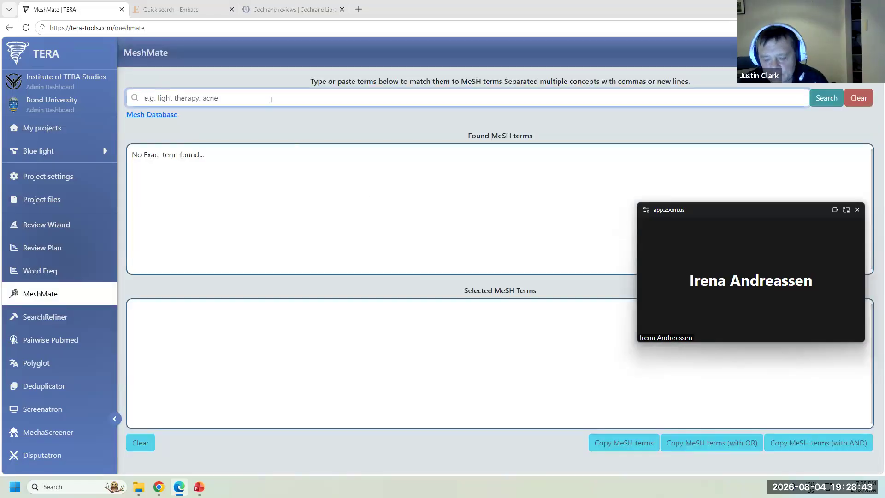
text(acne)
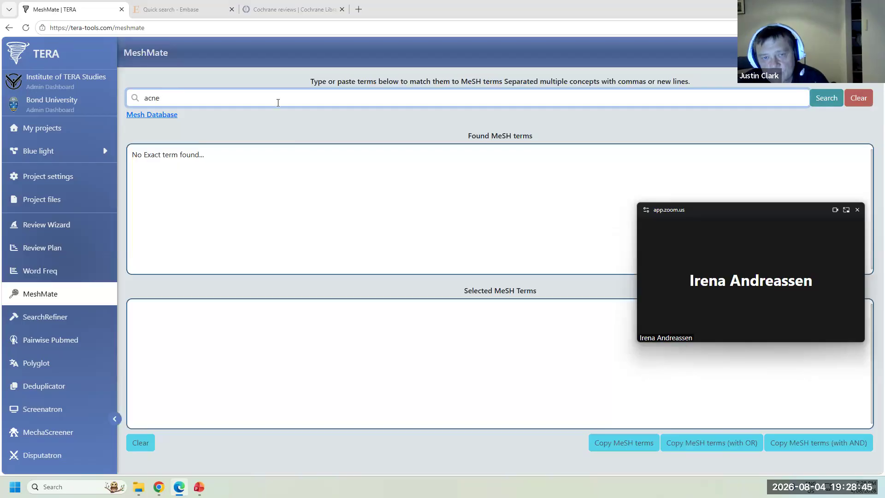
click(827, 98)
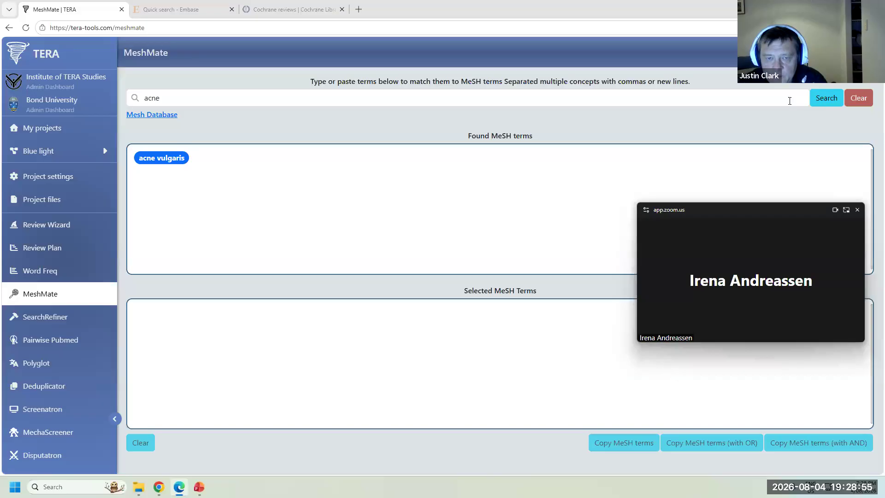
- Select acne vulgaris, copy it as a MeSH term, and return to the Blue light Doc
click(162, 159)
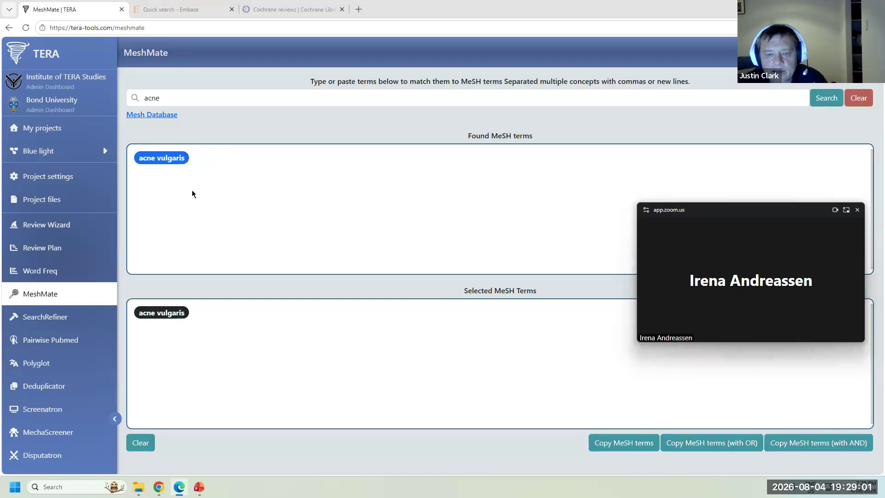
click(188, 159)
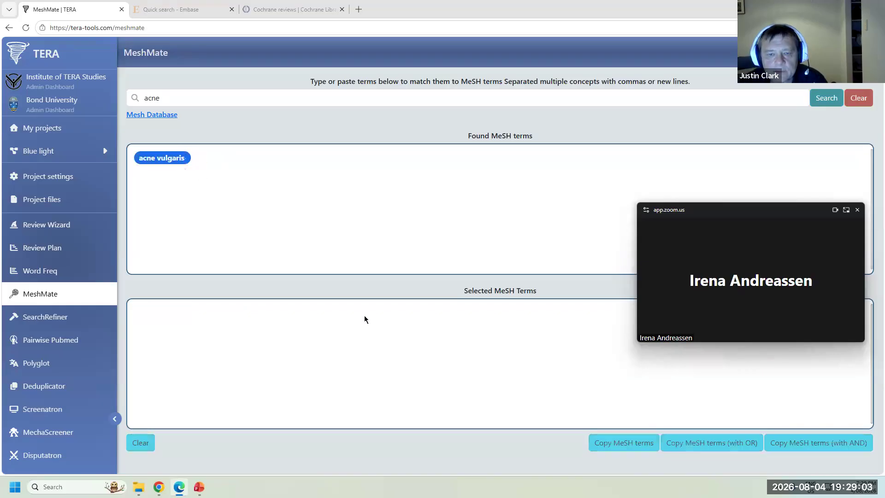
click(186, 162)
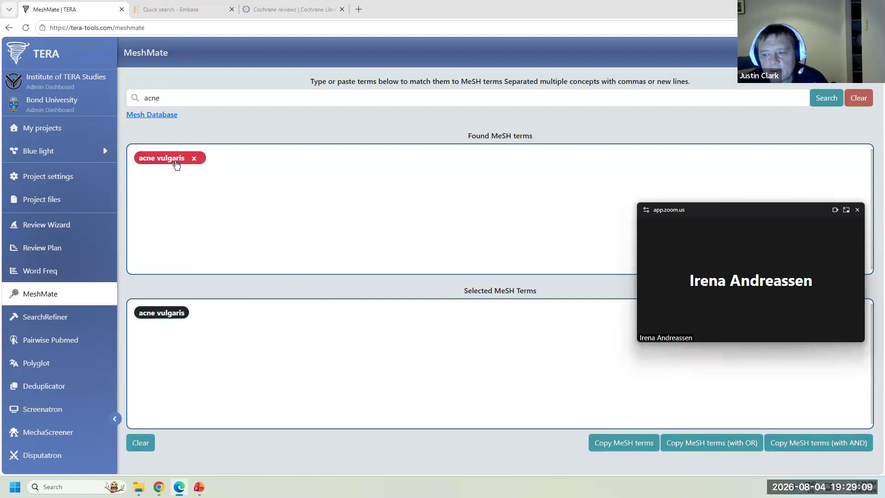
click(627, 445)
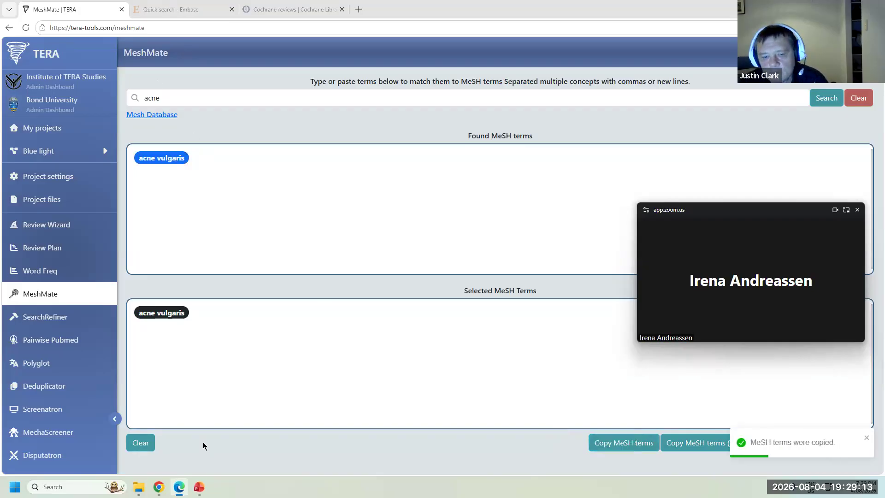
mouse_move(159, 487)
click(57, 428)
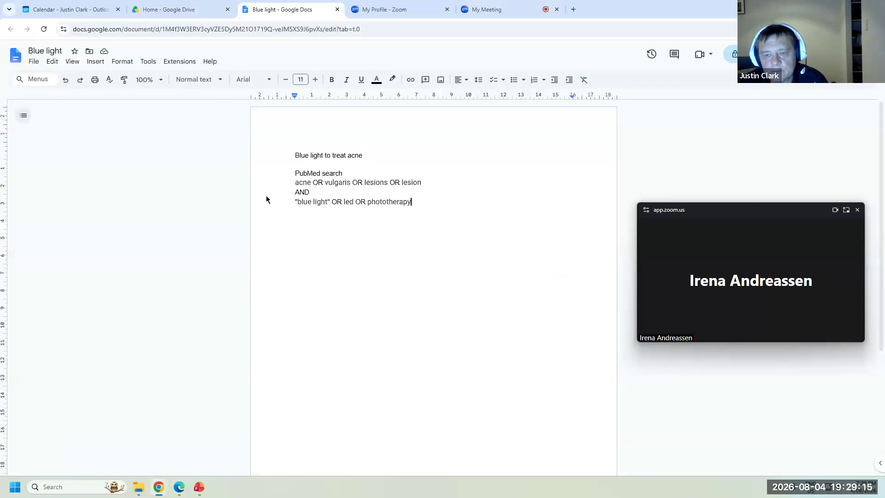
- Prefix the acne query line with "acne vulgaris"[Mesh] OR
click(292, 184)
text("acne vulgaris"[Mesh])
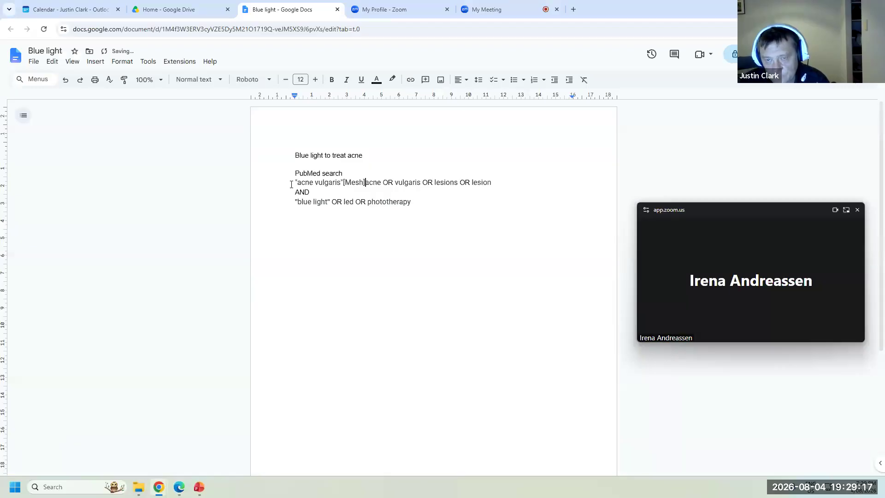
text(OR)
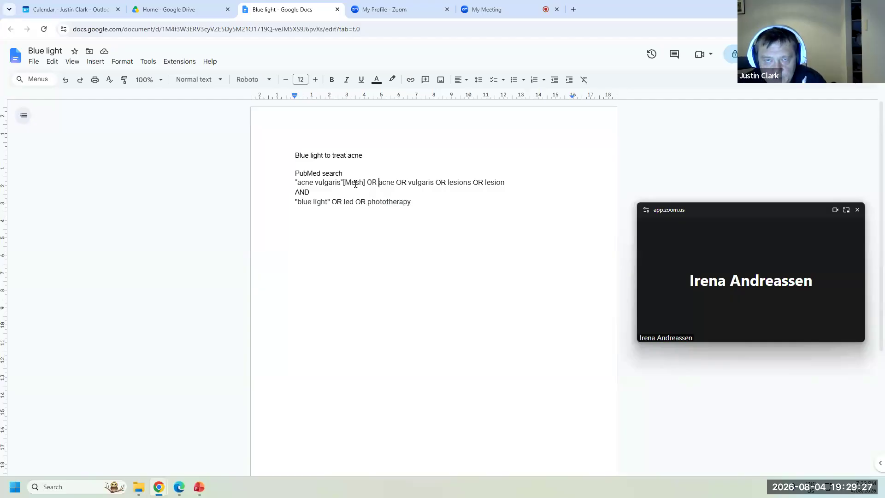
click(179, 487)
- Look up phototherapy in MeshMate, select the phototherapy MeSH term and copy it
drag(178, 98, 125, 97)
text(phototherap)
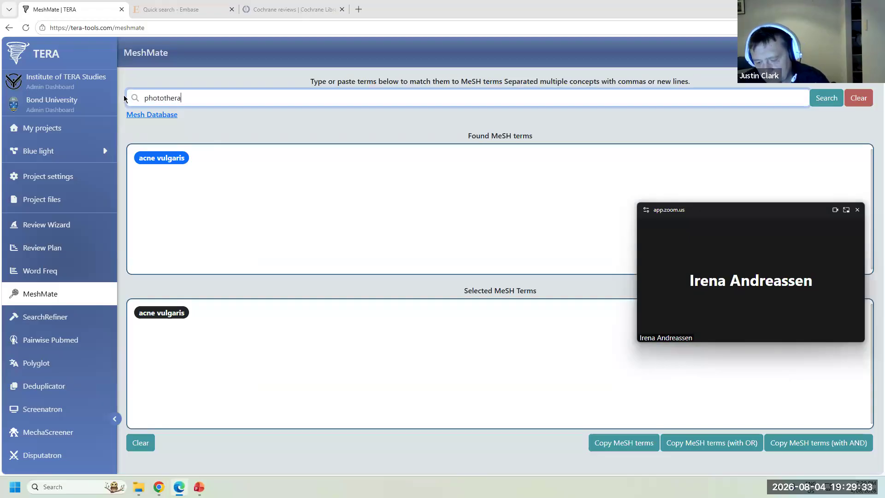
text(y)
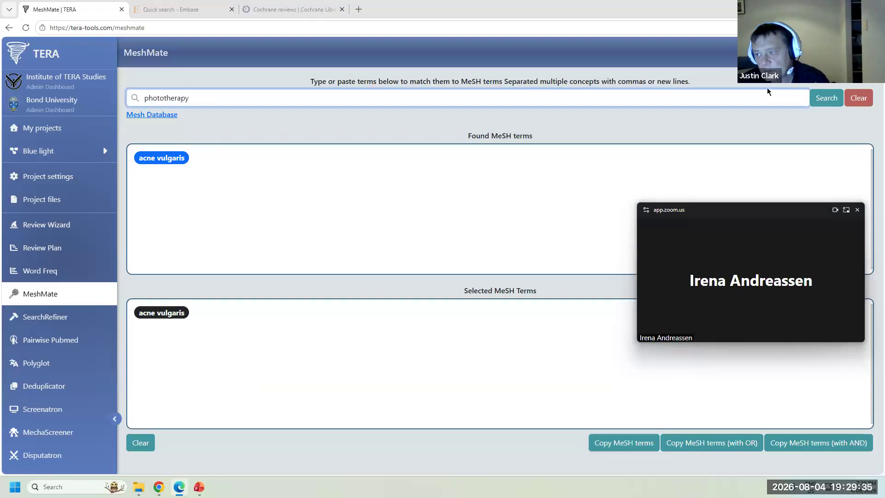
click(826, 99)
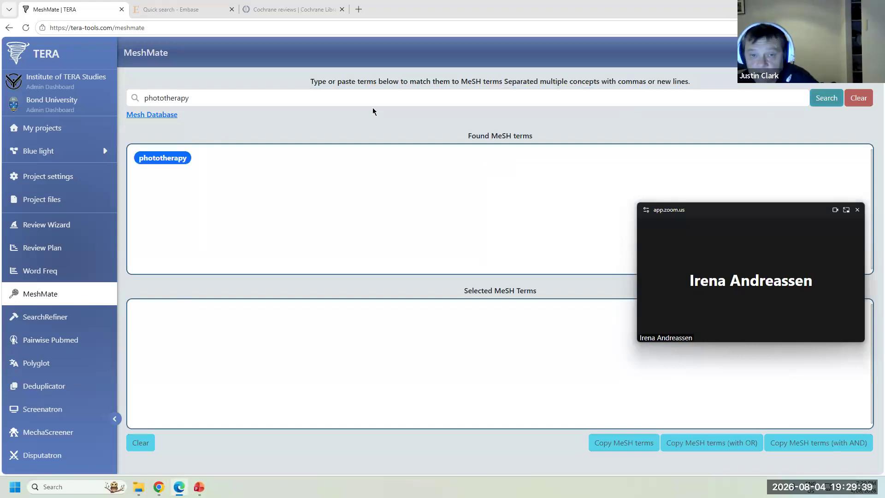
click(174, 161)
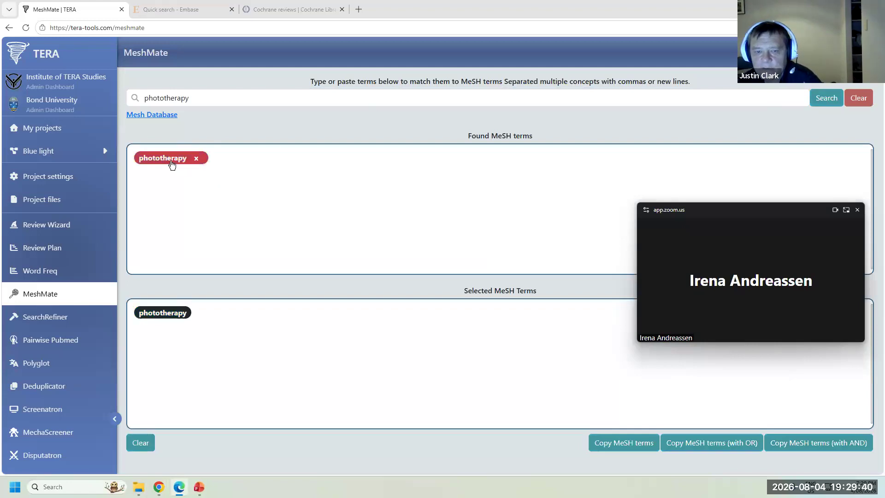
click(612, 447)
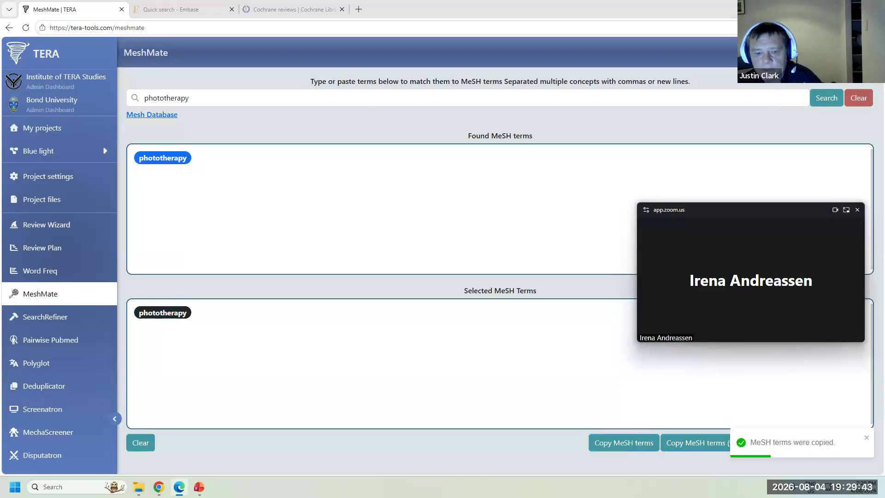
mouse_move(157, 490)
click(80, 434)
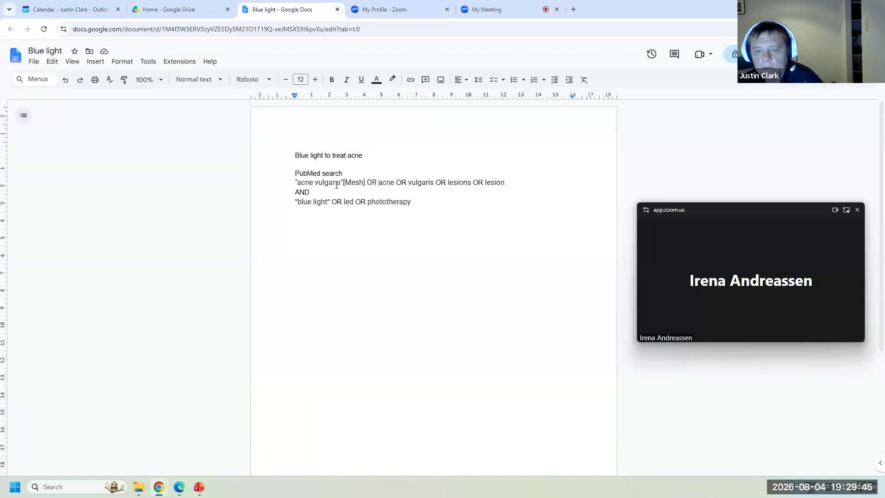
- Start the blue light line with "phototherapy"[Mesh] OR
click(294, 202)
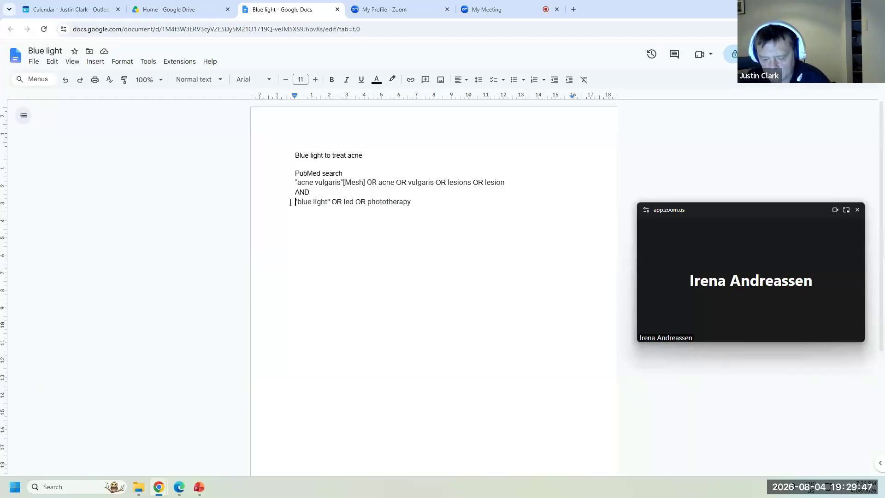
key(ctrl+v)
text(OR)
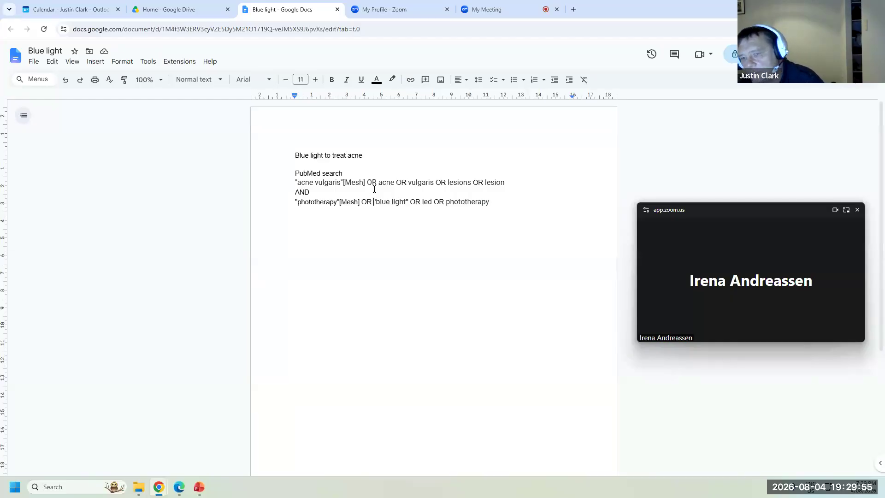
- Tag acne, vulgaris, lesions and lesion on the acne line with [tiab]
click(394, 183)
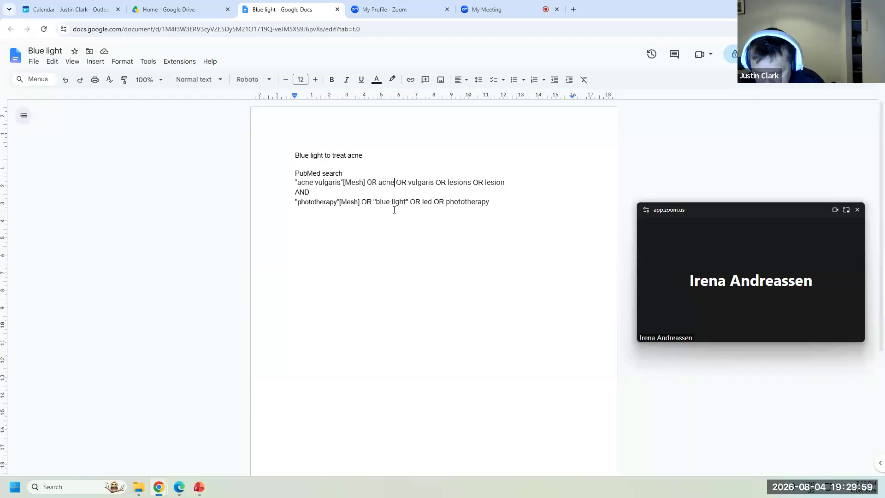
text(acne[)
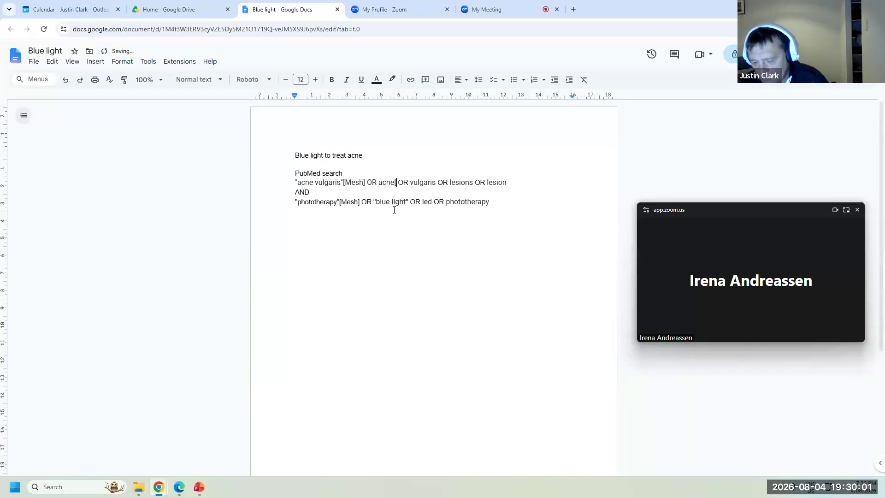
text(ti)
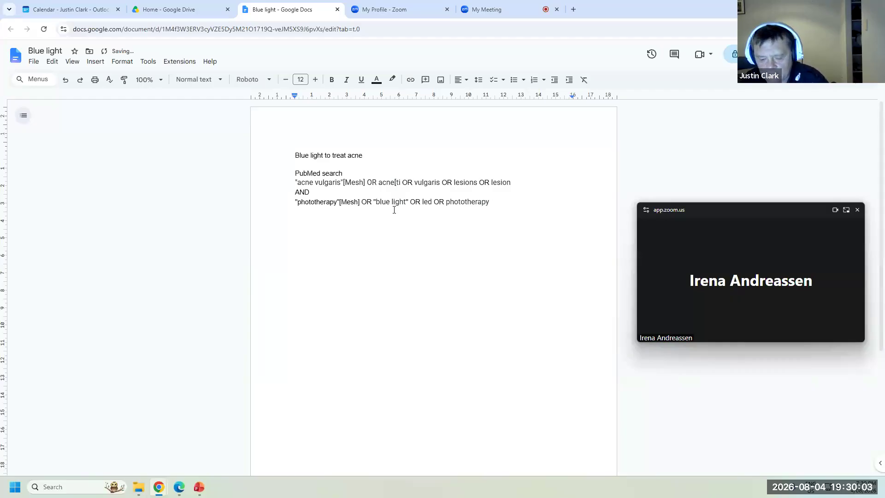
text(ab])
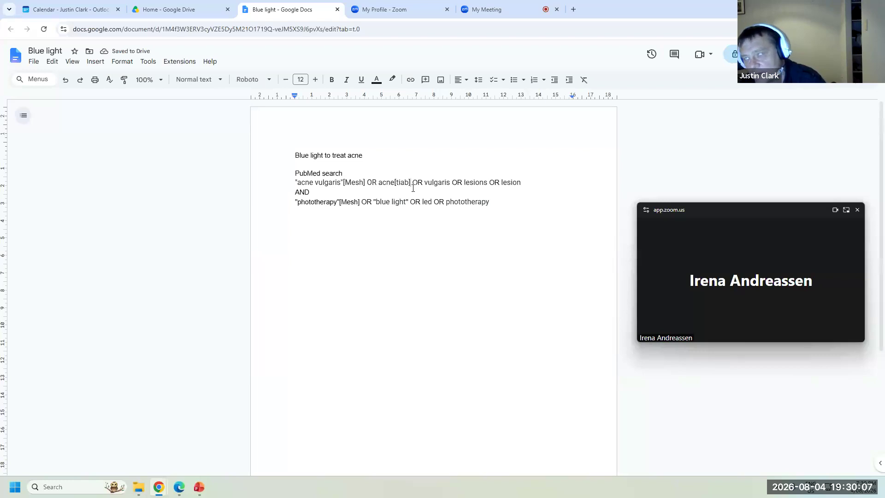
click(452, 183)
key(BackSpace)
text([tiab])
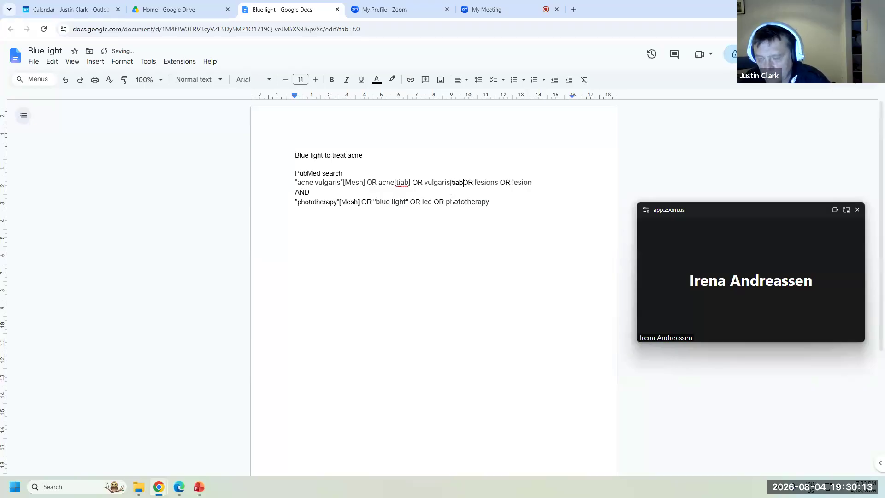
click(501, 184)
text([tiab])
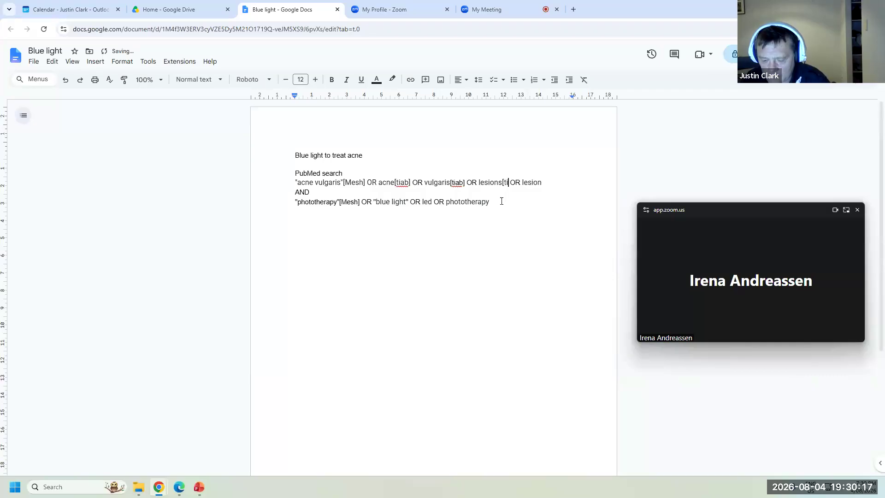
click(557, 182)
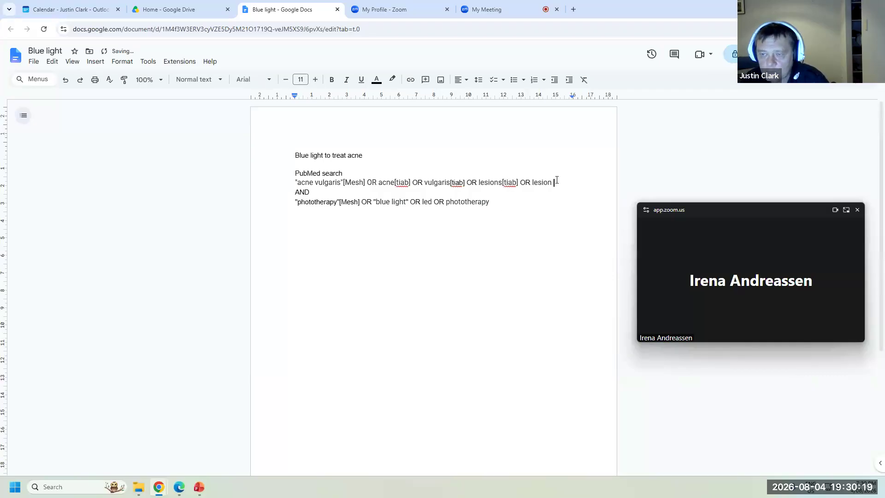
text([tiab)
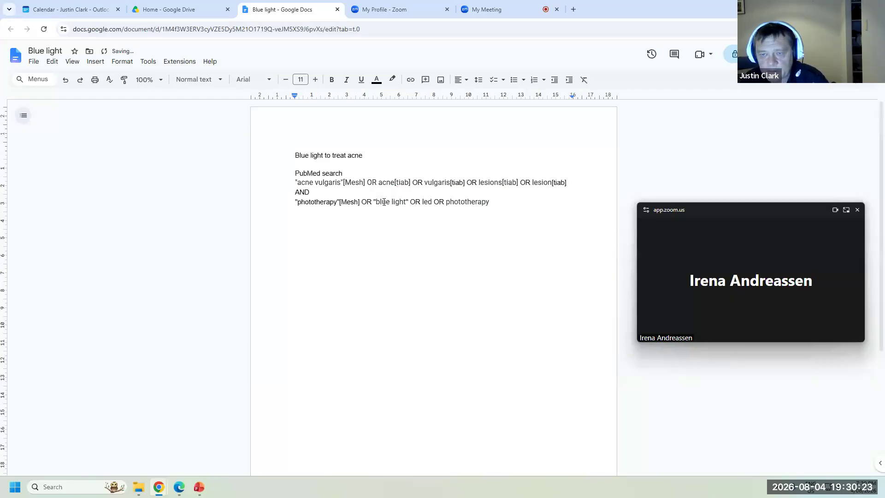
- Add [tiab] to the blue light and led terms on the second line
click(409, 202)
text([tiab])
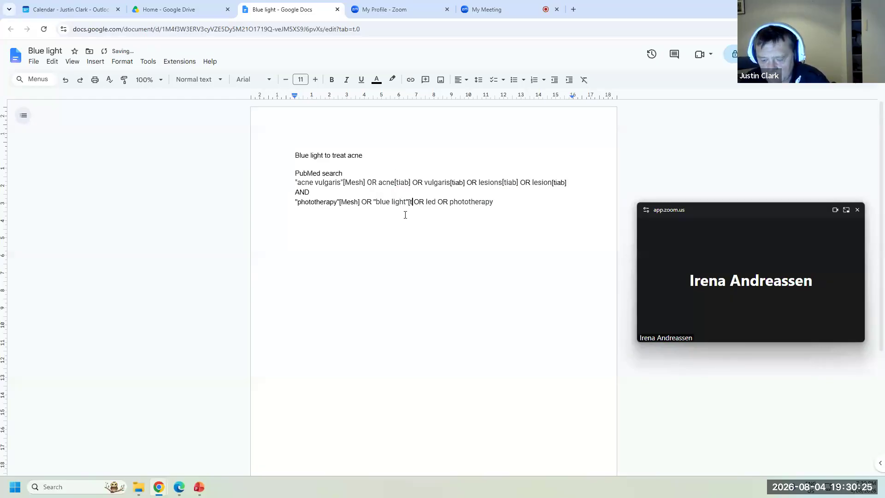
click(447, 201)
text([ti)
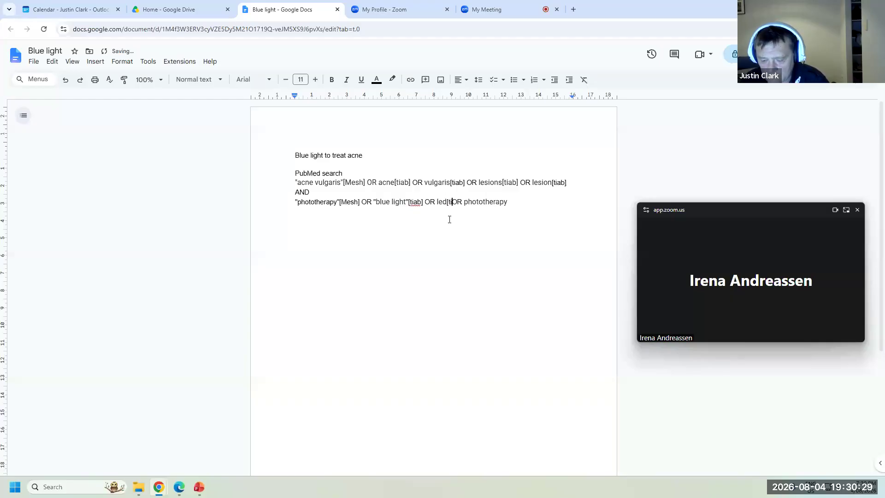
text(ab])
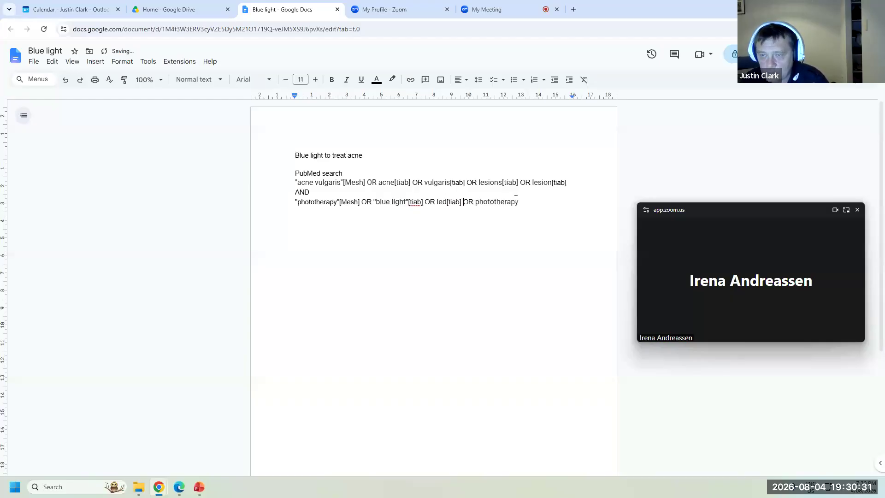
click(522, 202)
text([tiab])
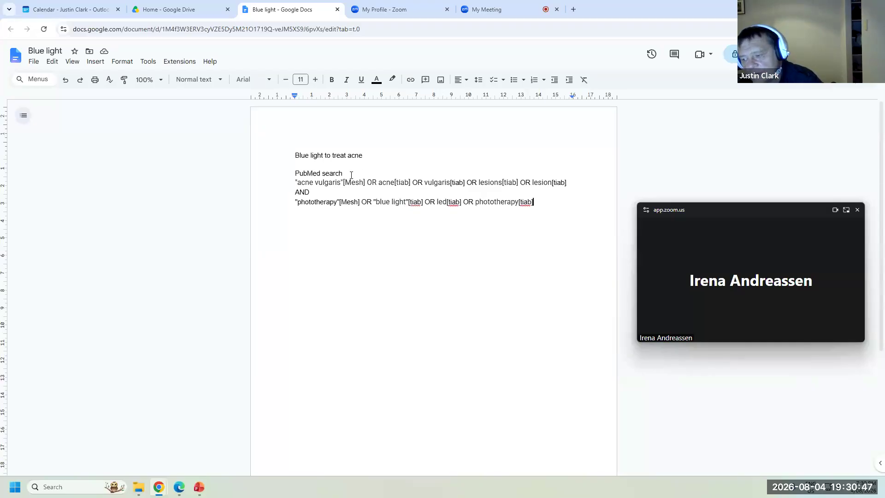
- Wrap both concept lines in parentheses and select the whole query
click(288, 180)
text(()
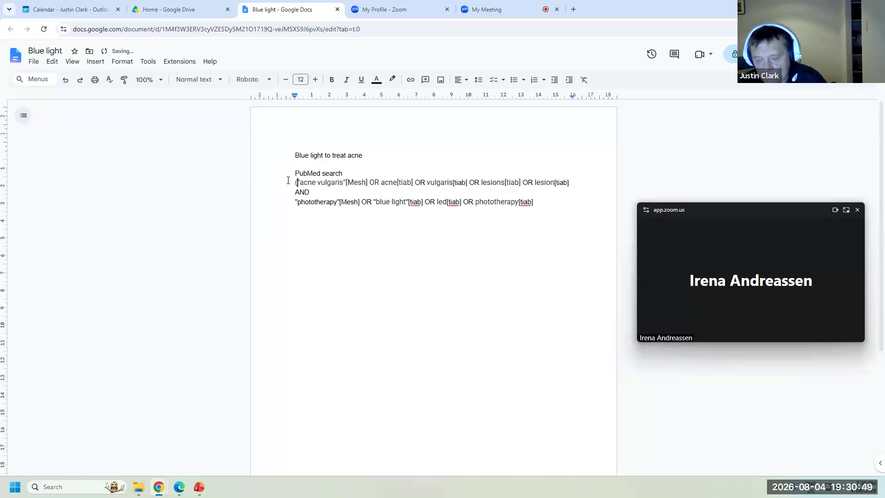
drag(570, 182, 575, 182)
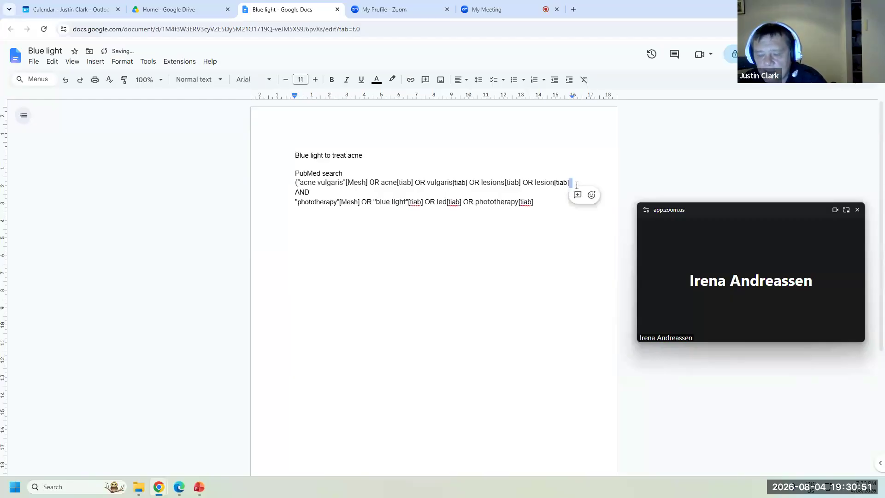
text())
click(553, 204)
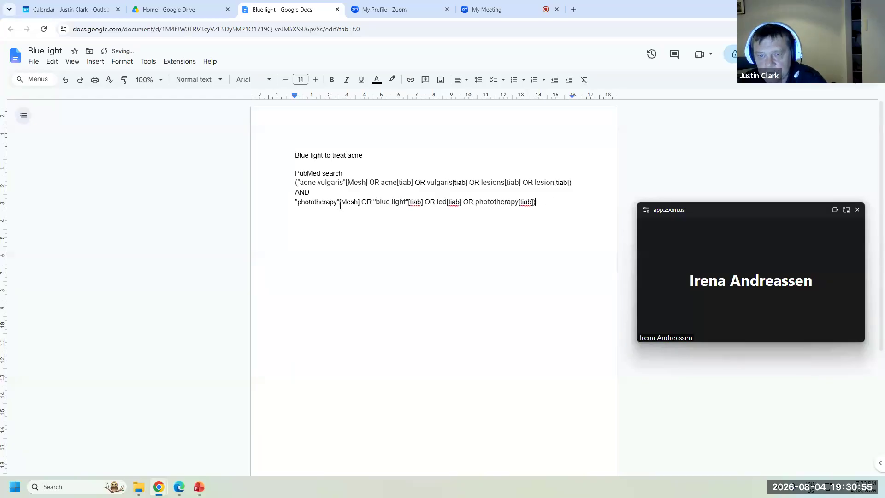
text(()
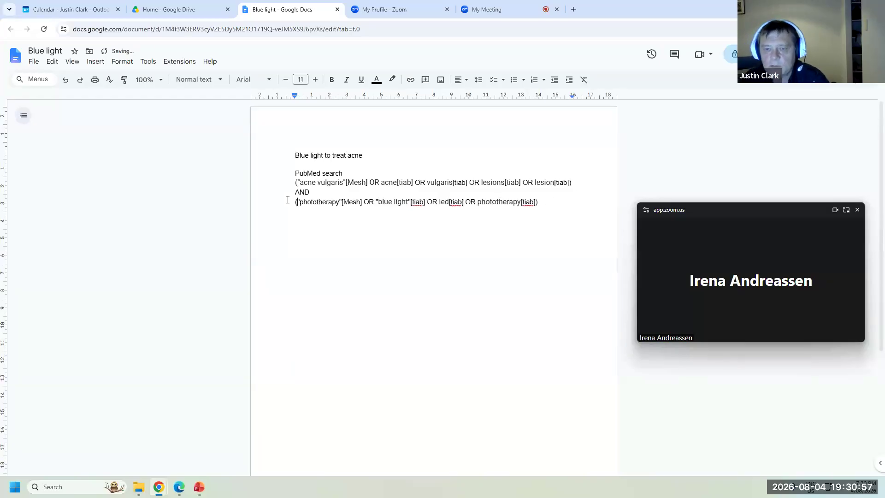
drag(543, 204, 275, 178)
key(ctrl+c)
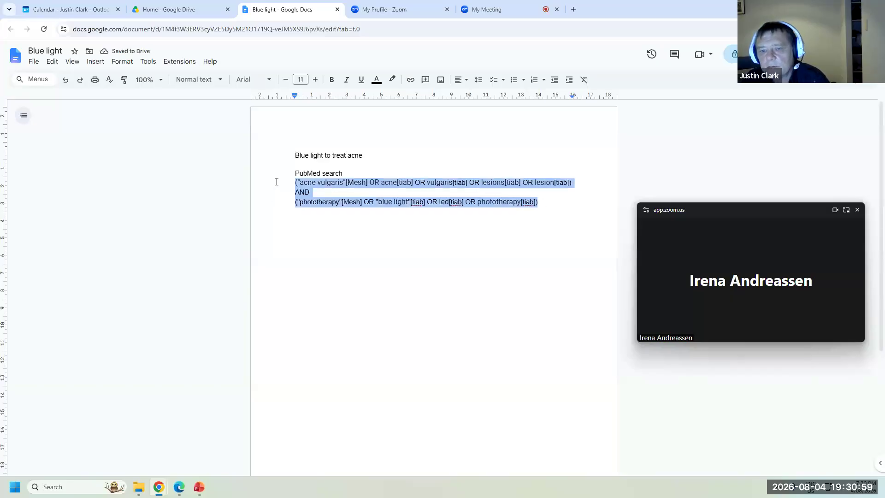
- Paste the acne AND phototherapy query into SearchRefiner and join it onto one line
click(180, 488)
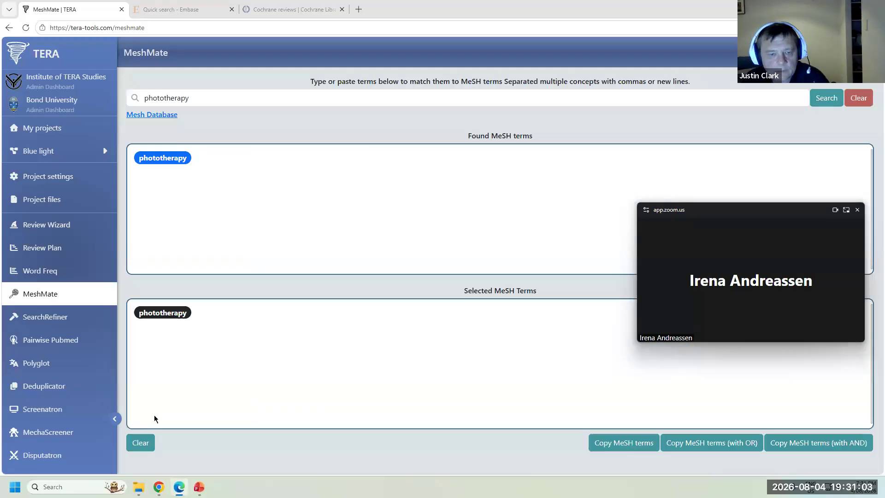
click(62, 325)
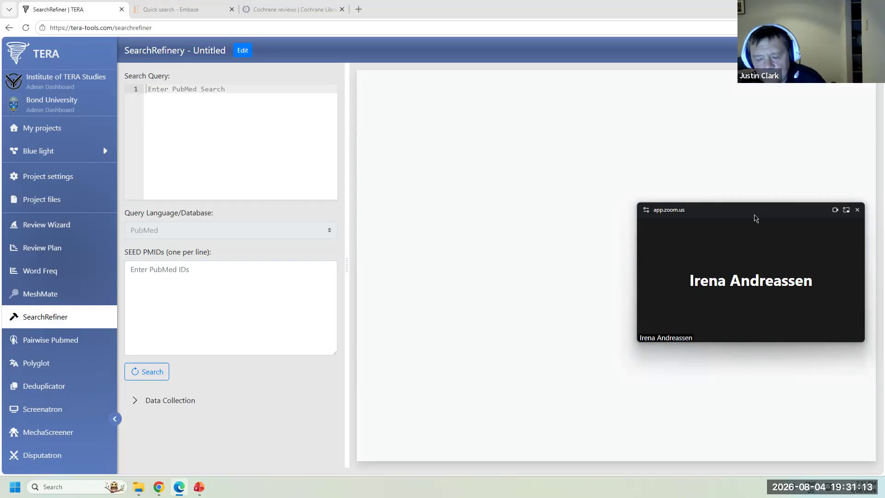
click(213, 88)
key(ctrl+v)
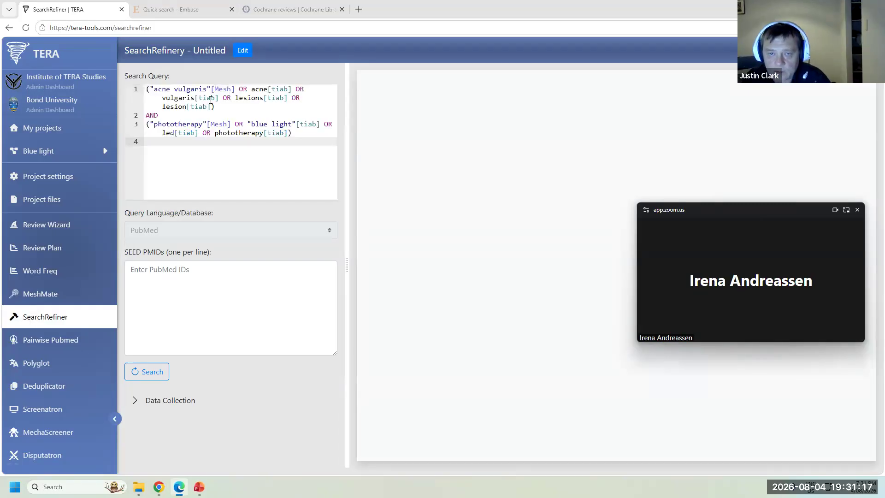
click(220, 111)
click(218, 106)
key(Delete)
click(252, 106)
key(Delete)
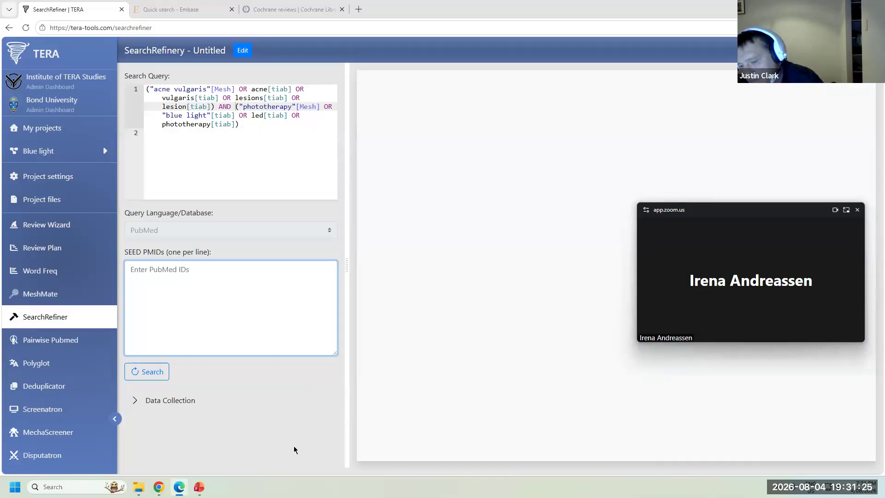
- Copy the ten seed PMIDs from PowerPoint slide 9 into TERA's SEED PMIDs box
click(201, 488)
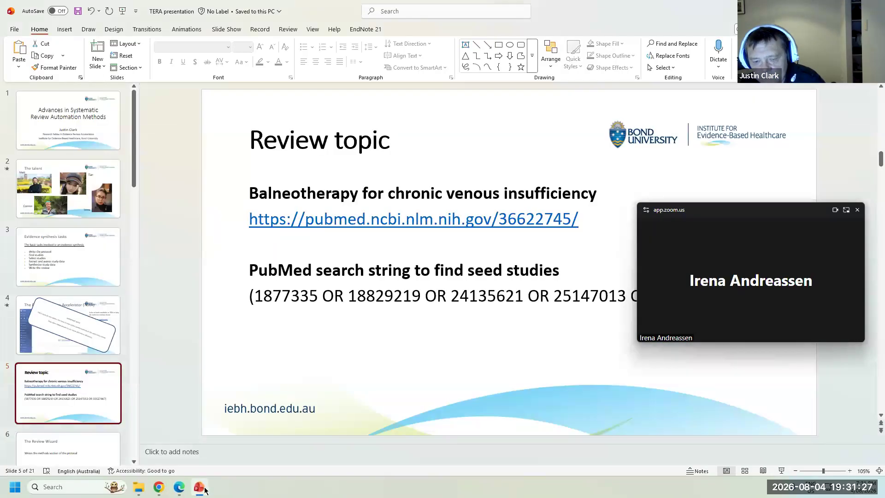
scroll(77, 288, down, 6)
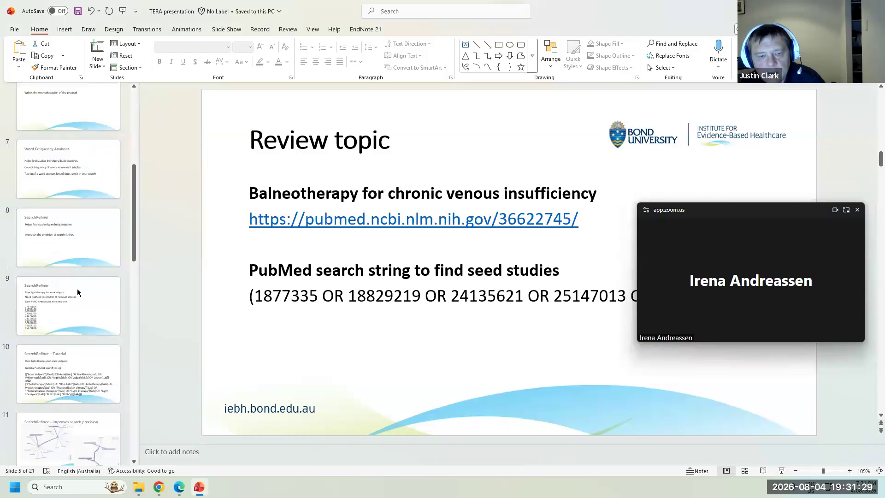
click(76, 258)
drag(322, 395, 218, 263)
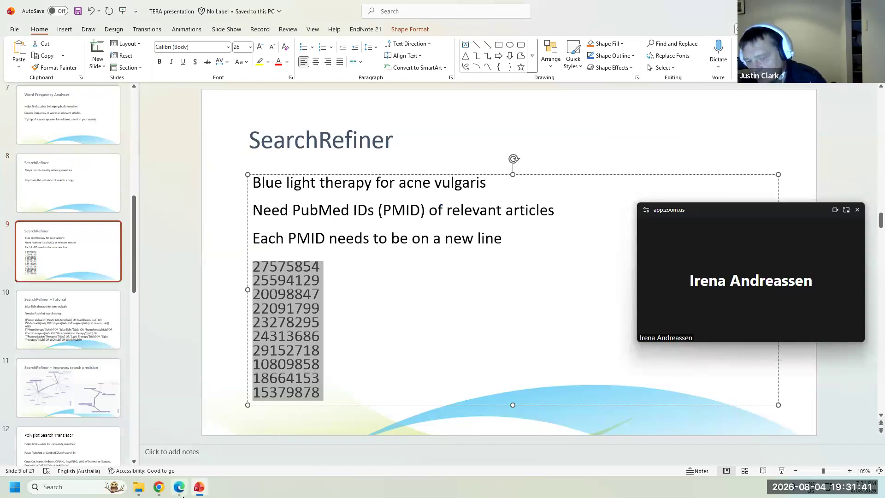
click(179, 486)
key(ctrl+v)
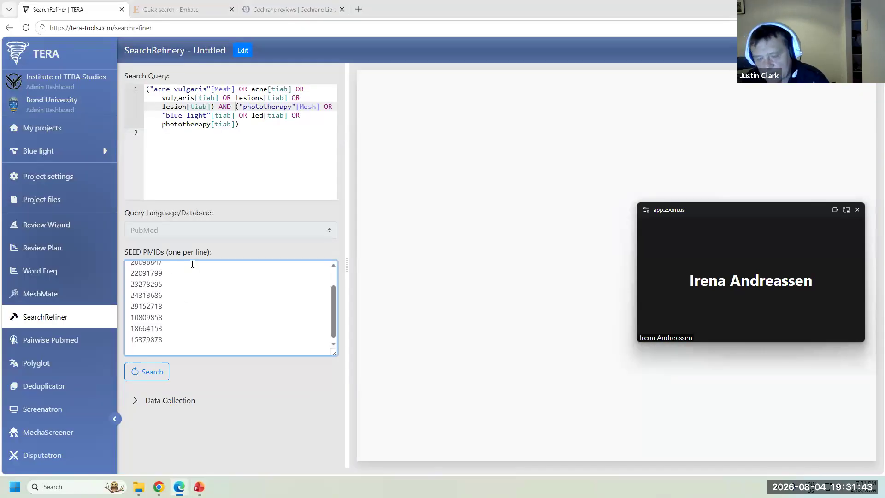
- Run the search, retrieving 32540 citations with all 10 seed PMIDs found
click(146, 381)
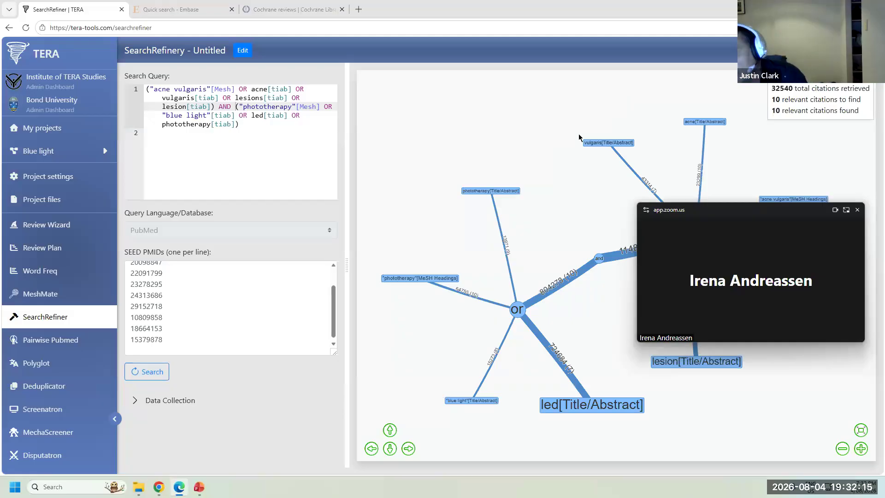
drag(761, 229, 366, 16)
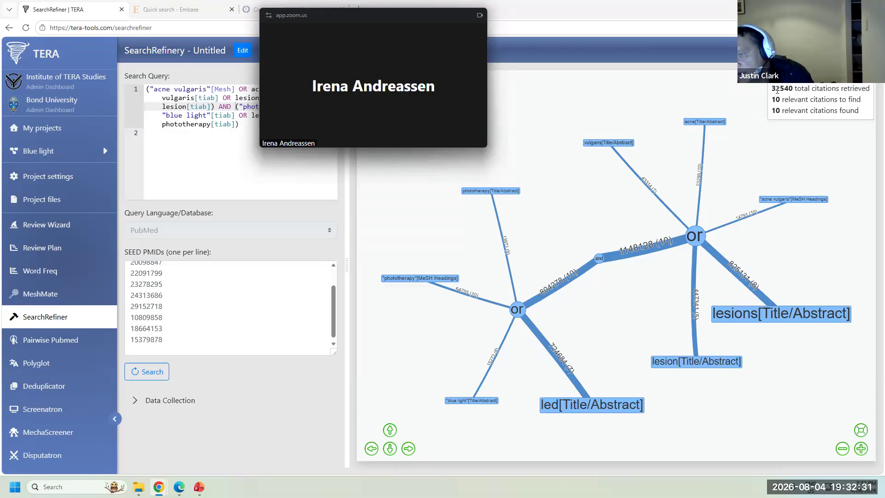
click(798, 91)
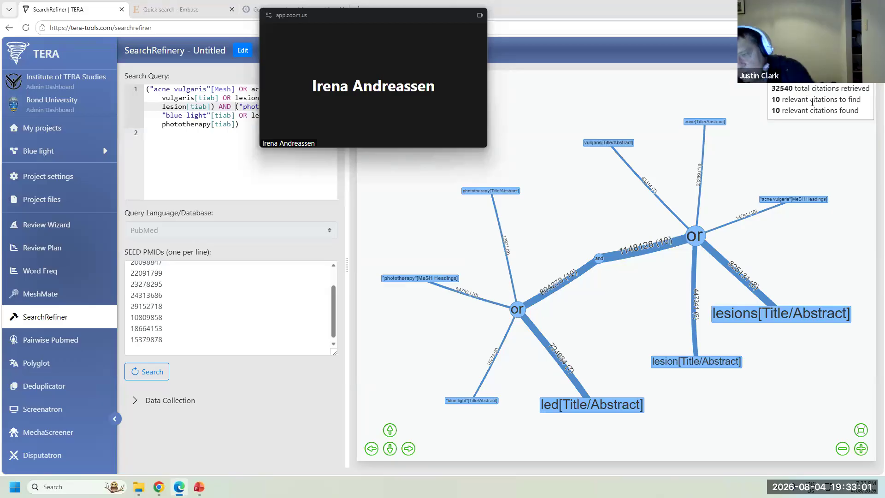
click(170, 342)
key(ctrl+a)
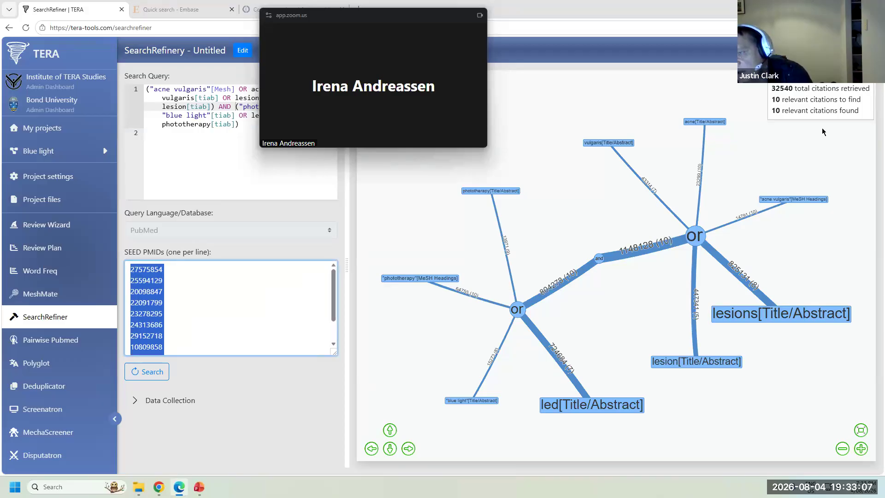
click(809, 110)
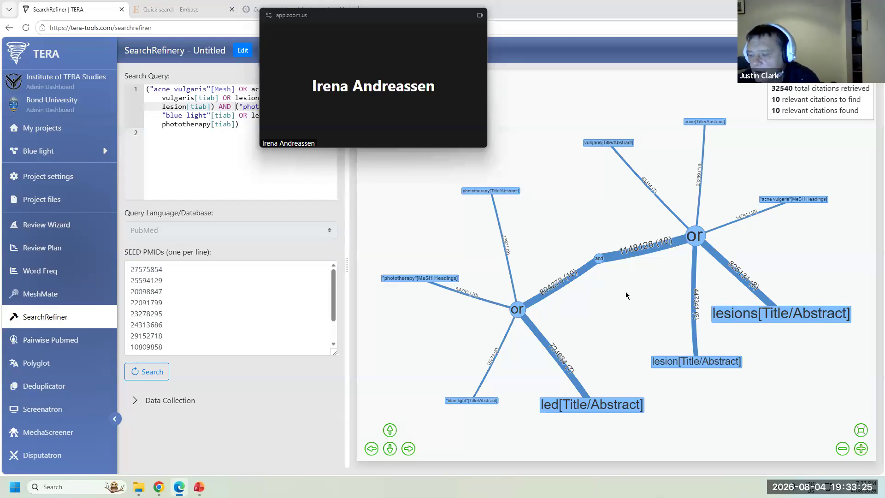
- Zoom the graph and separate the lesion (447341, 5 seeds) and lesions (825131, 8 seeds) nodes
scroll(631, 300, up, 3)
drag(681, 341, 511, 304)
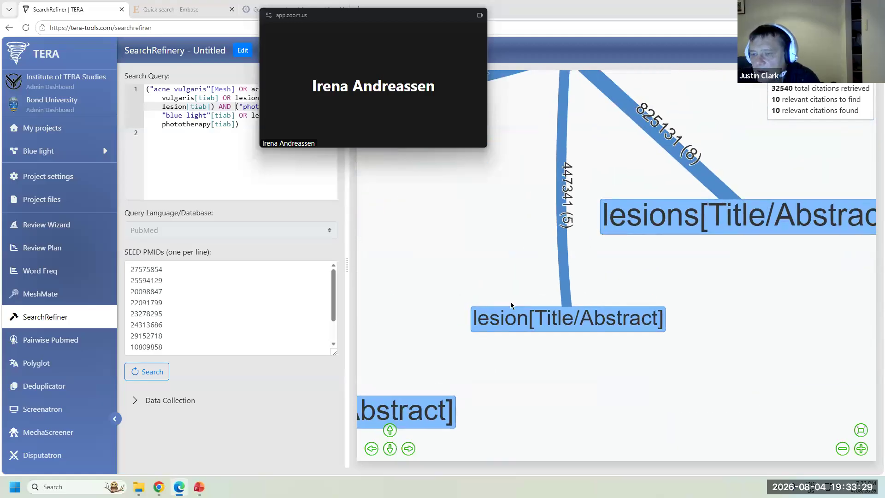
drag(562, 318, 774, 174)
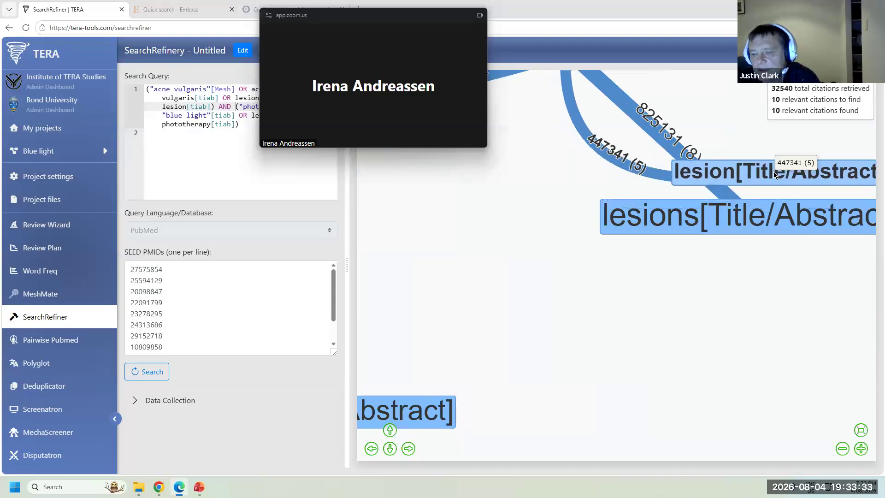
drag(630, 209, 584, 282)
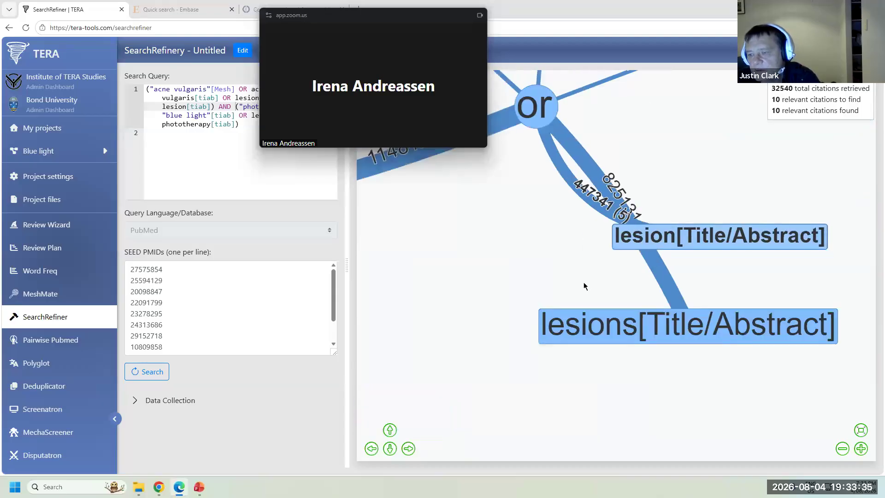
drag(672, 245, 485, 312)
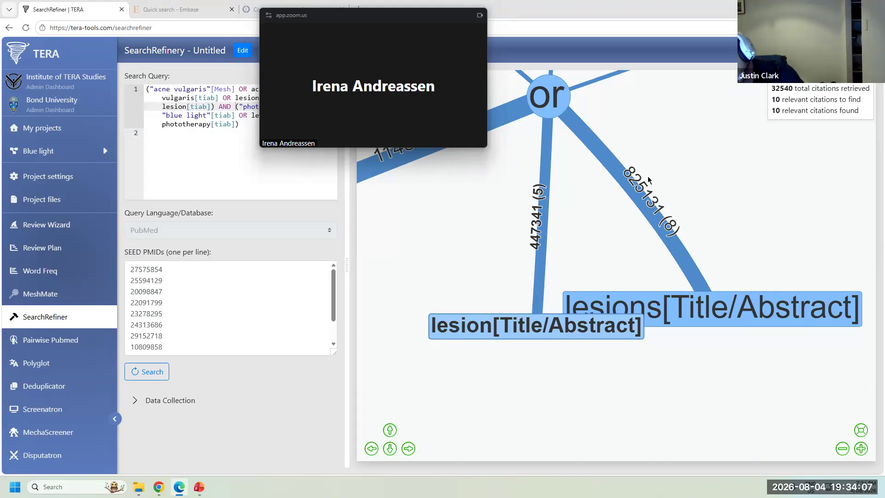
drag(728, 310, 710, 251)
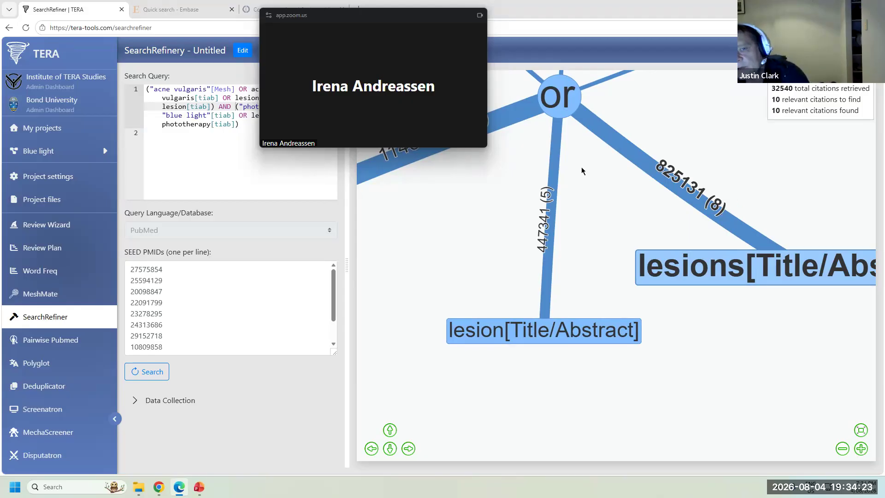
drag(385, 19, 665, 352)
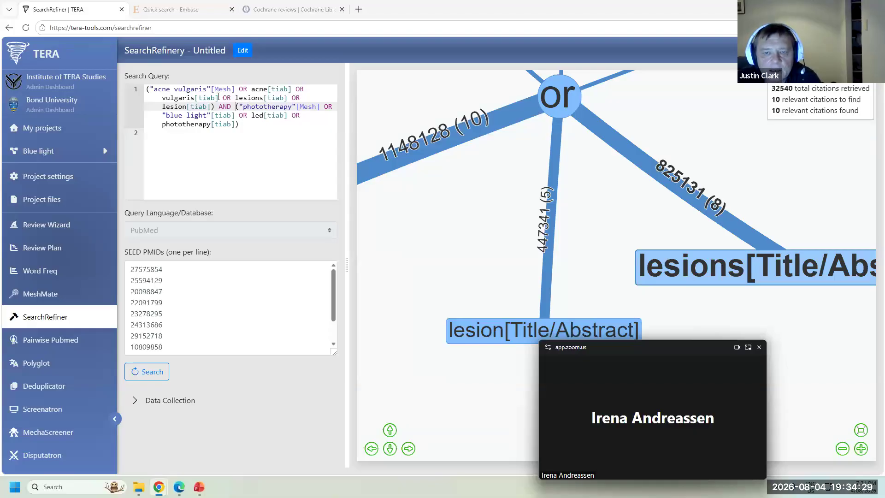
- Delete the lesions and lesion terms and rerun: 2802 citations, all 10 seeds found
drag(224, 97, 211, 106)
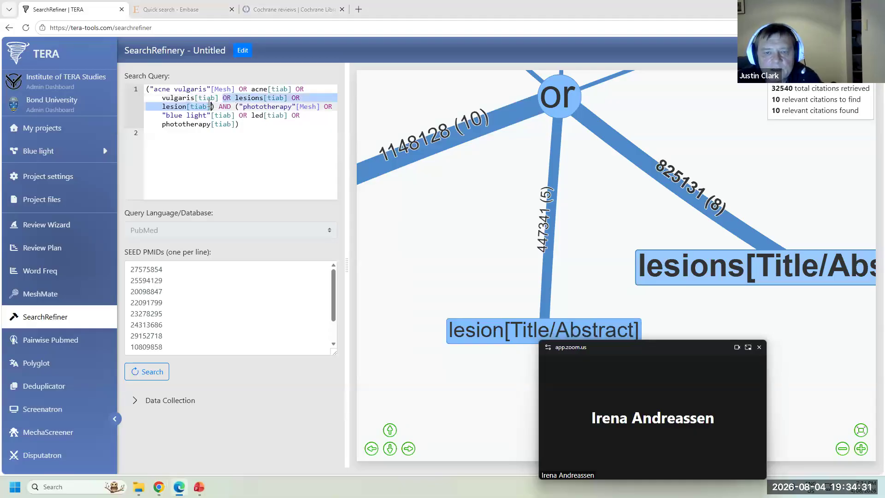
key(Delete)
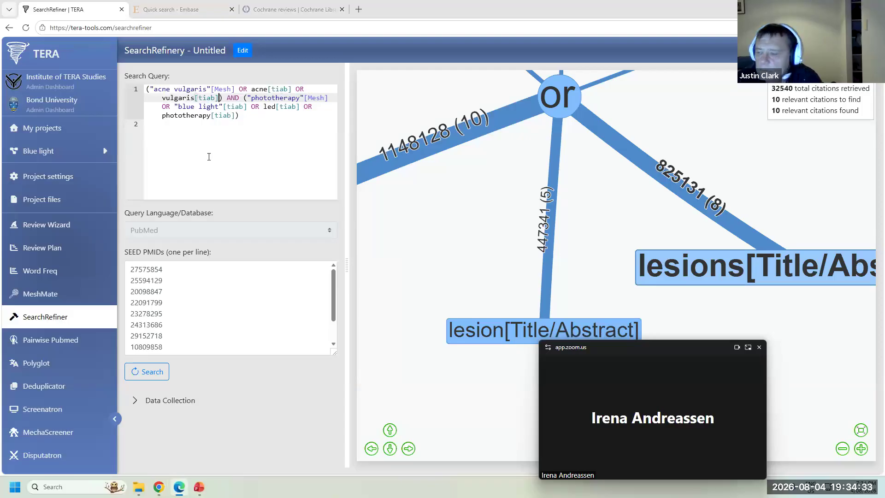
click(147, 372)
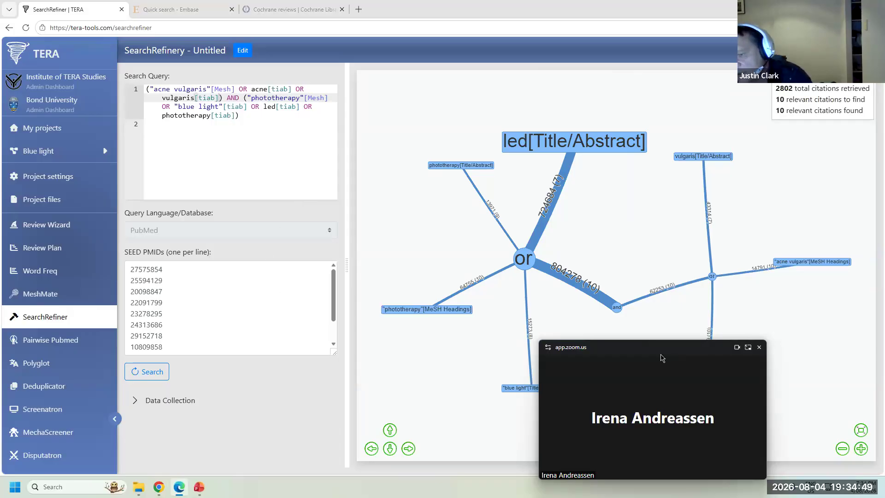
drag(662, 358, 732, 354)
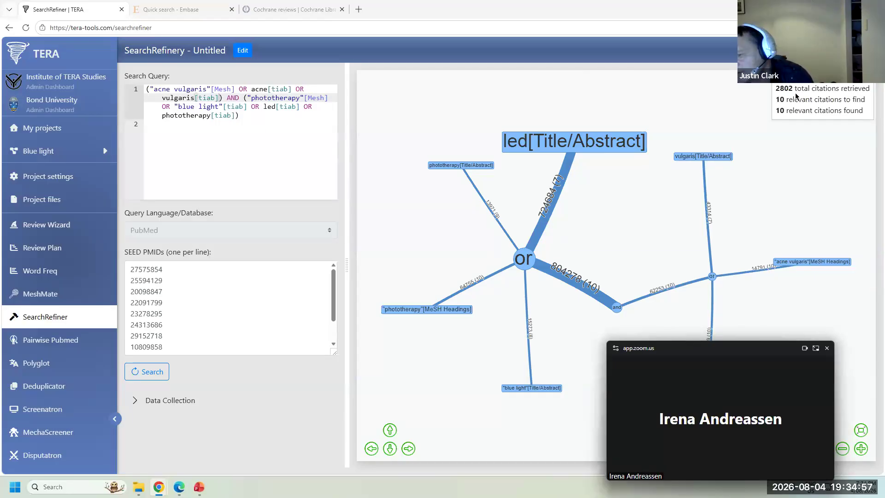
drag(780, 99, 779, 135)
click(780, 111)
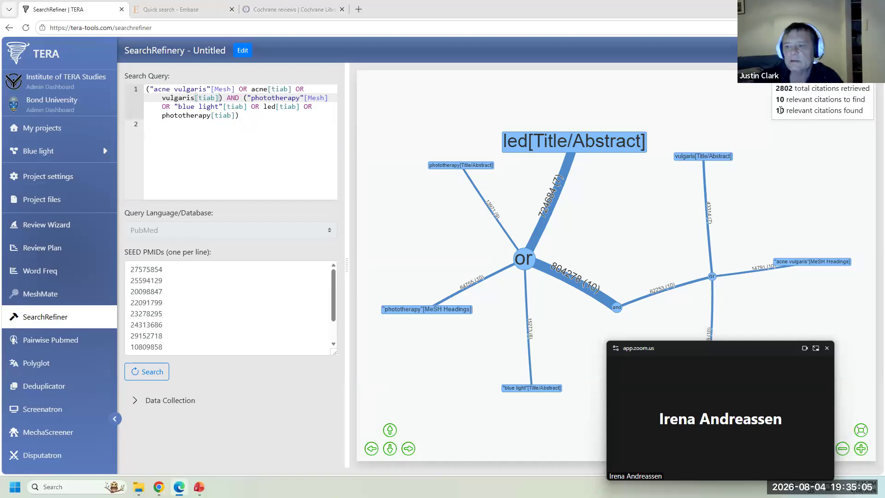
- Remove OR led[tiab] from the phototherapy group and rerun the search
drag(251, 107, 302, 106)
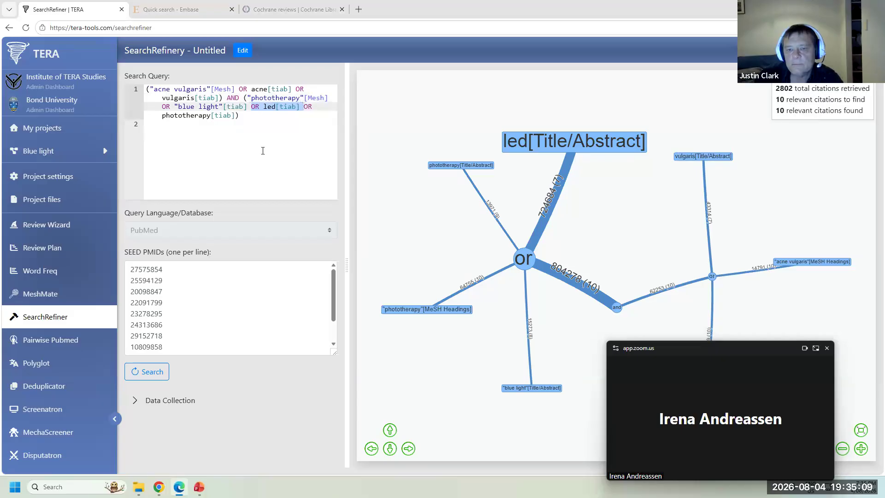
key(Delete)
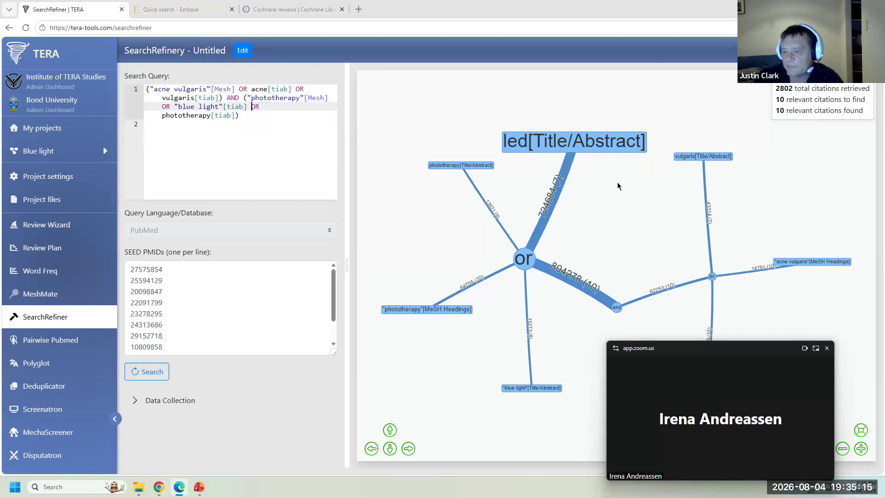
click(562, 141)
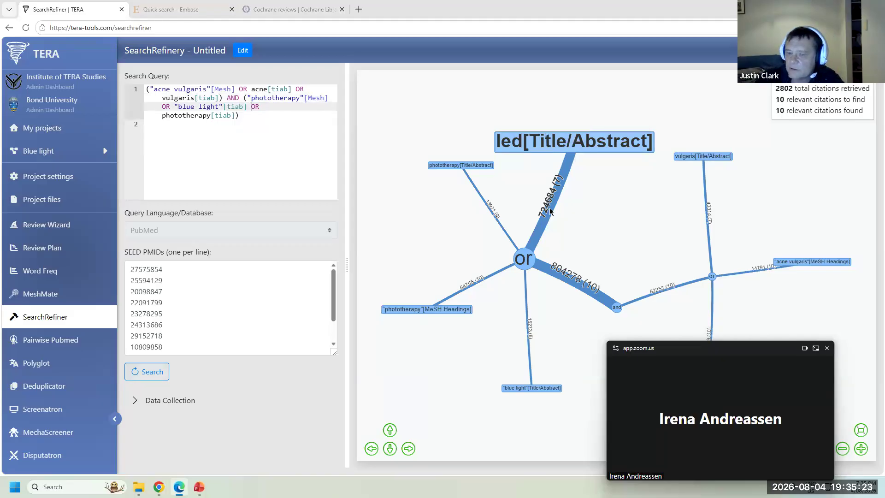
click(146, 371)
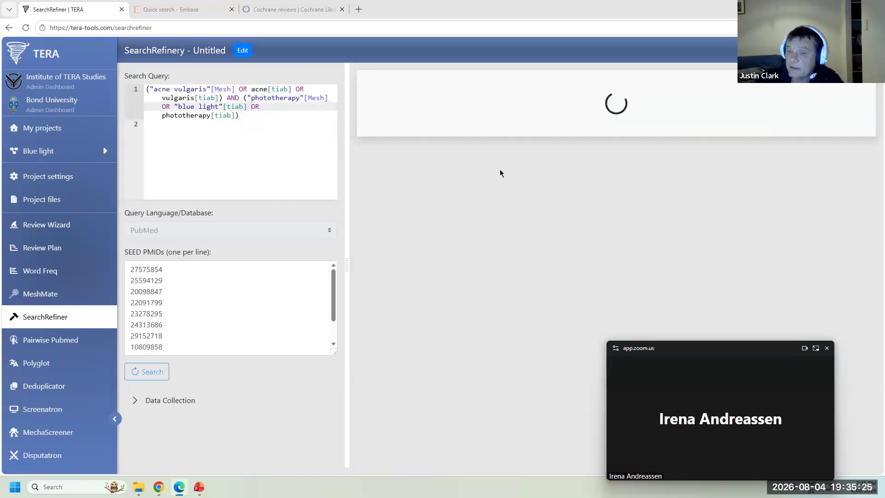
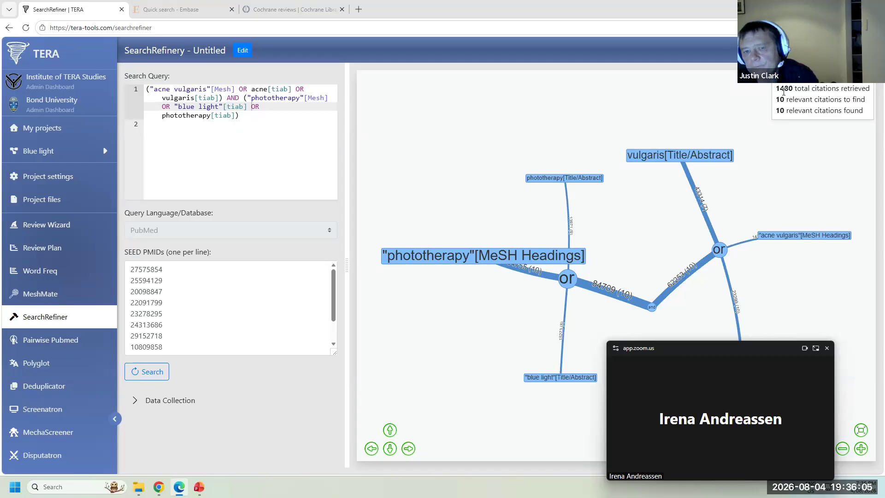
- Replace the old query under PubMed search in the Blue light doc with the copied SearchRefiner query
drag(246, 118, 143, 89)
key(ctrl+c)
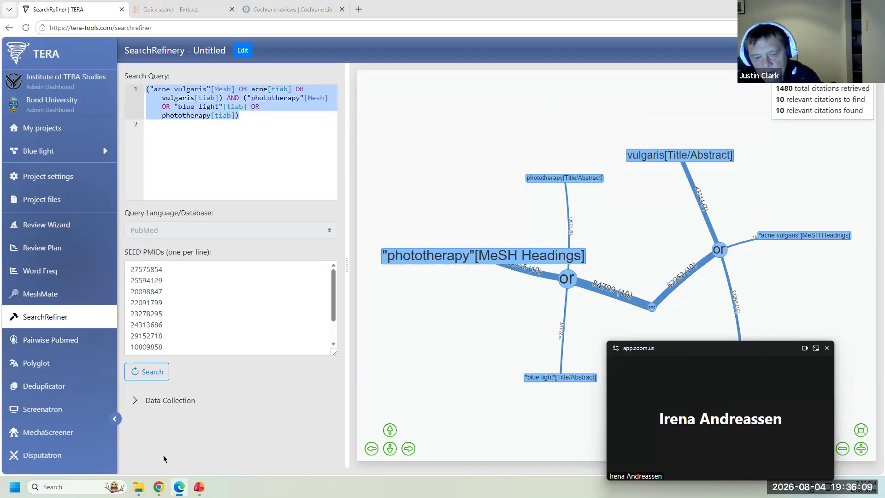
mouse_move(158, 487)
click(66, 435)
click(309, 182)
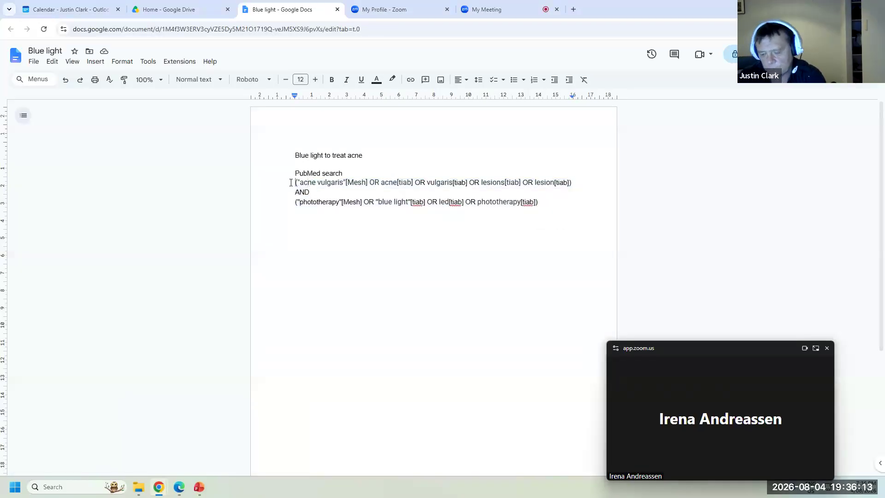
key(ctrl+Return)
scroll(293, 182, up, 5)
click(292, 190)
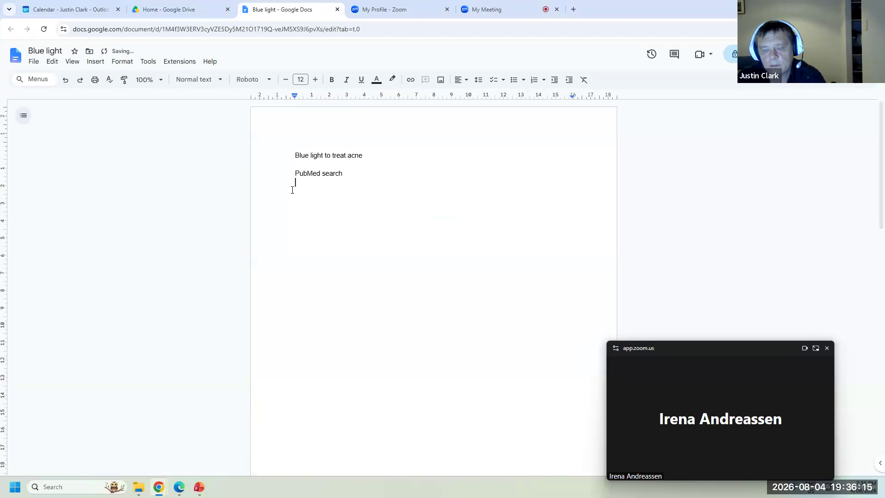
key(ctrl+v)
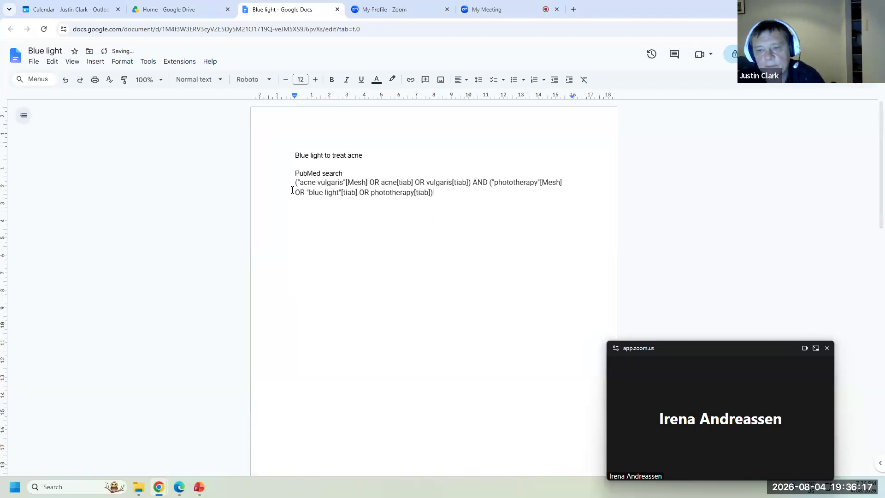
key(Return)
key(Return)
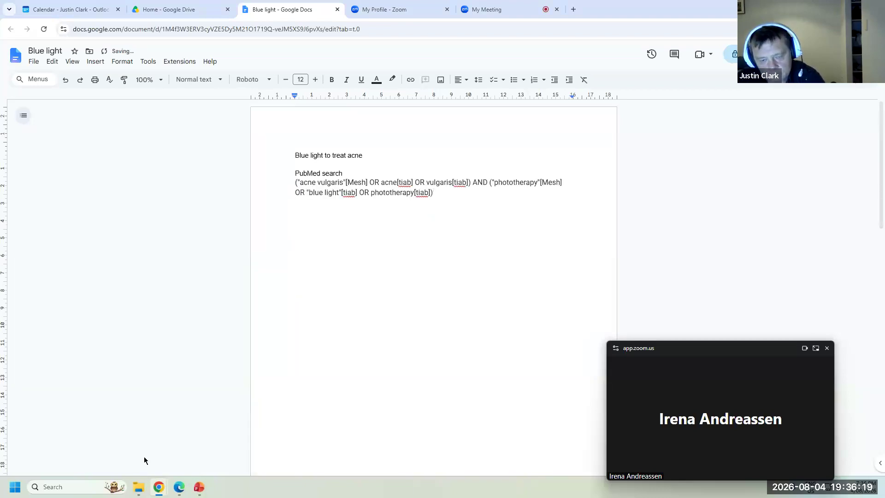
mouse_move(181, 486)
click(181, 457)
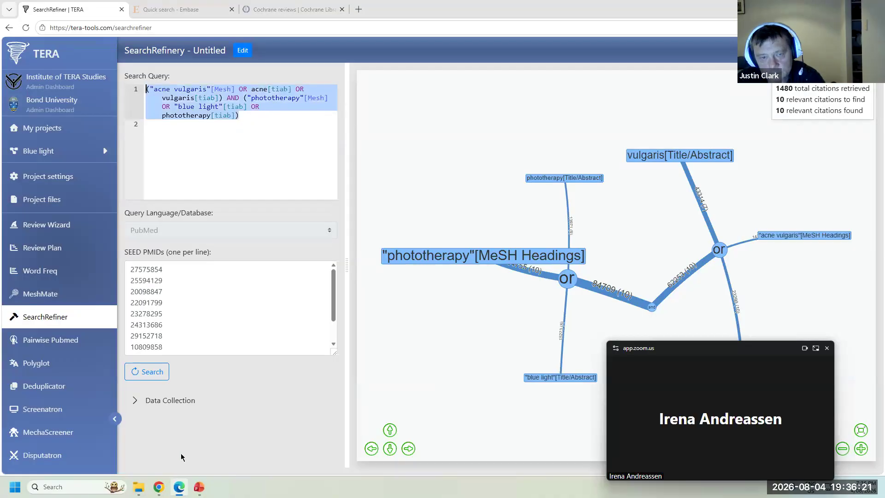
- Switch TERA to the Pairwise PubMed Search Generator page
click(50, 339)
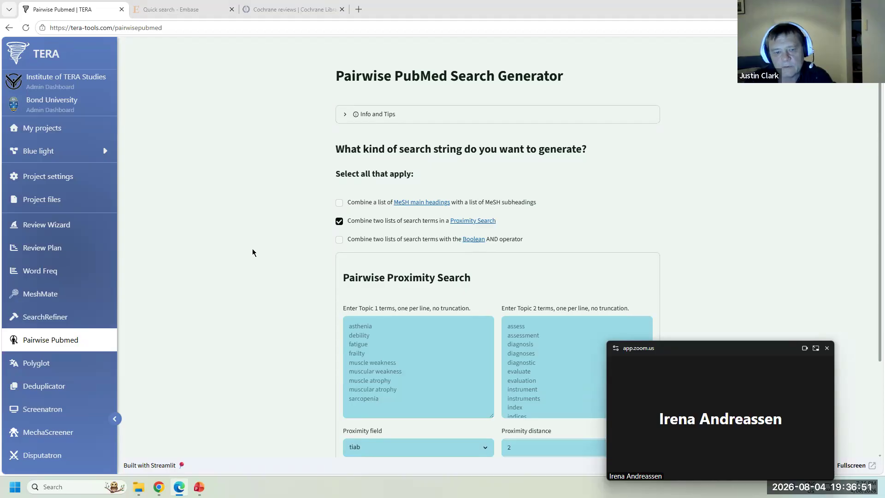
- Open Polyglot, then open the PubMed website in a new browser tab
click(50, 366)
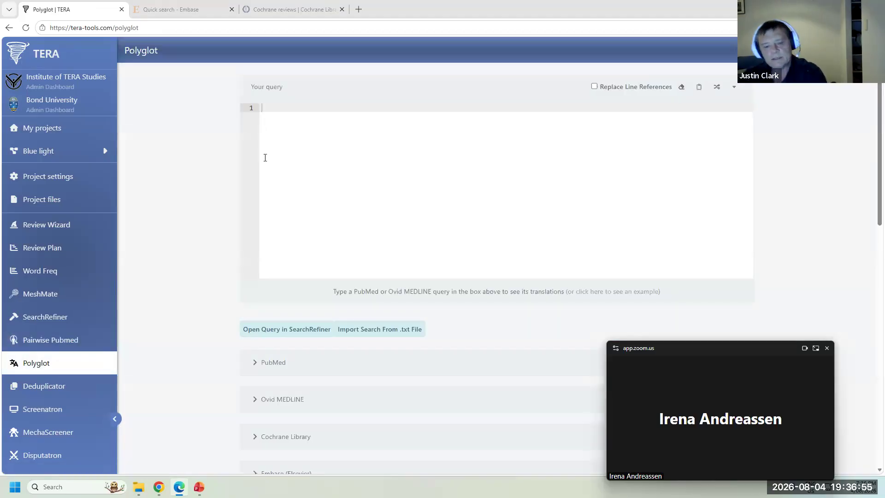
click(359, 9)
text(pubmed)
key(Return)
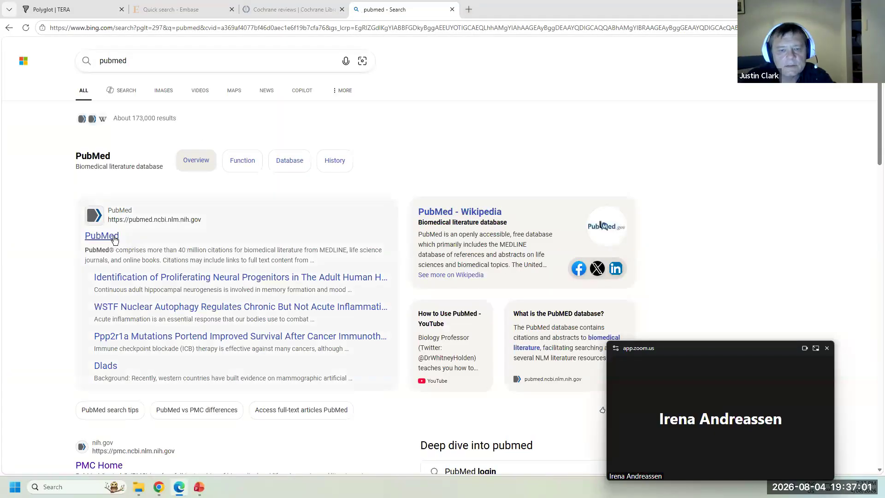
click(116, 233)
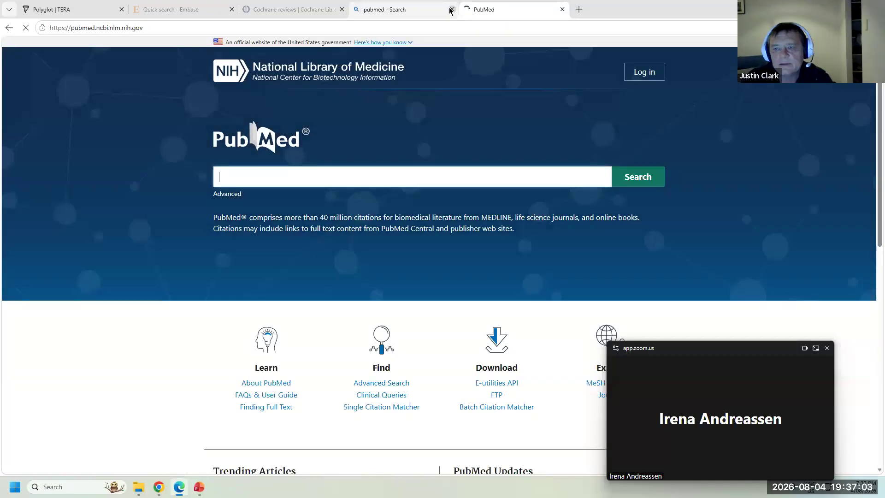
click(452, 10)
- Return to the Polyglot tab and bring the Blue light document forward
click(69, 9)
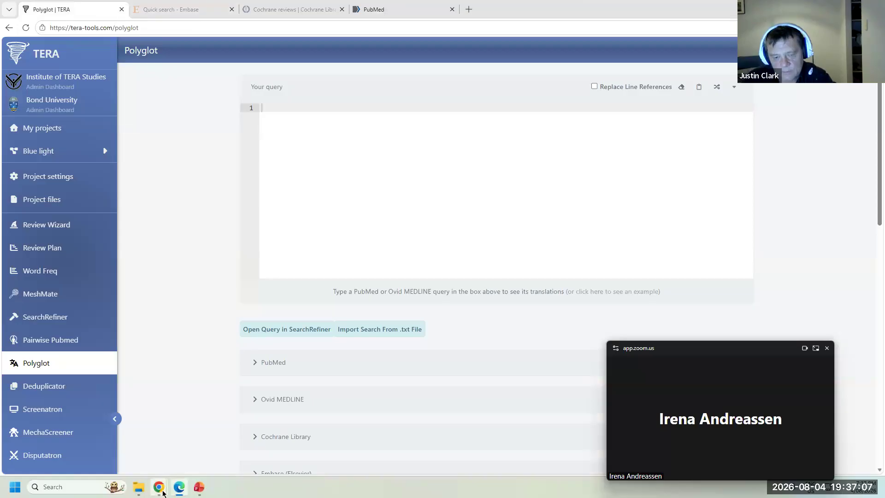
mouse_move(162, 492)
click(58, 419)
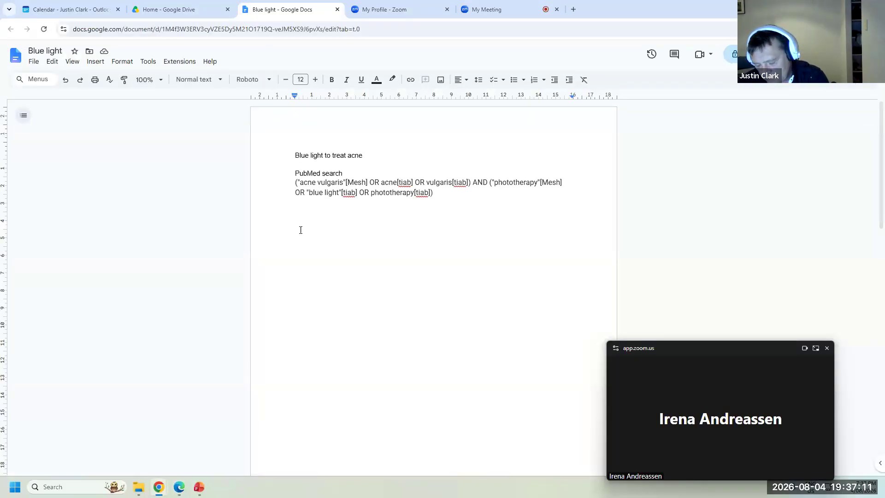
- Add 'Cochrane CENTRAL' and 'Embase' headings below the PubMed query in the doc
text(Co)
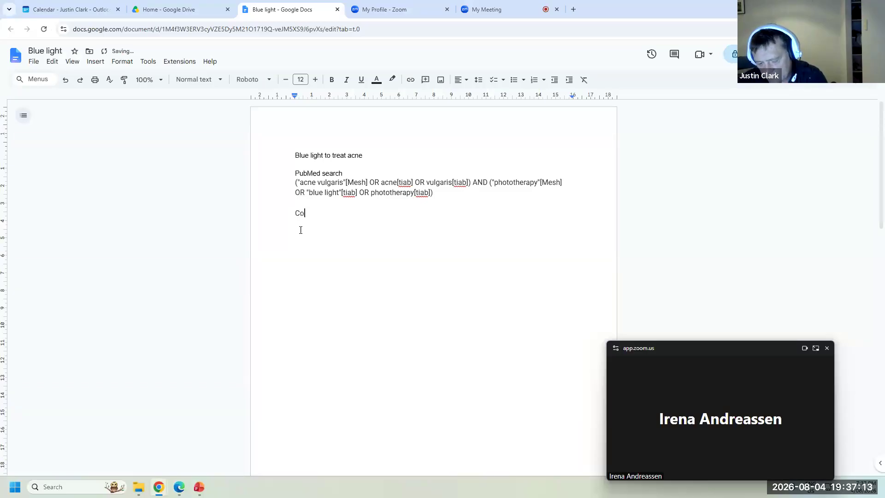
text(chrane CENTRAL)
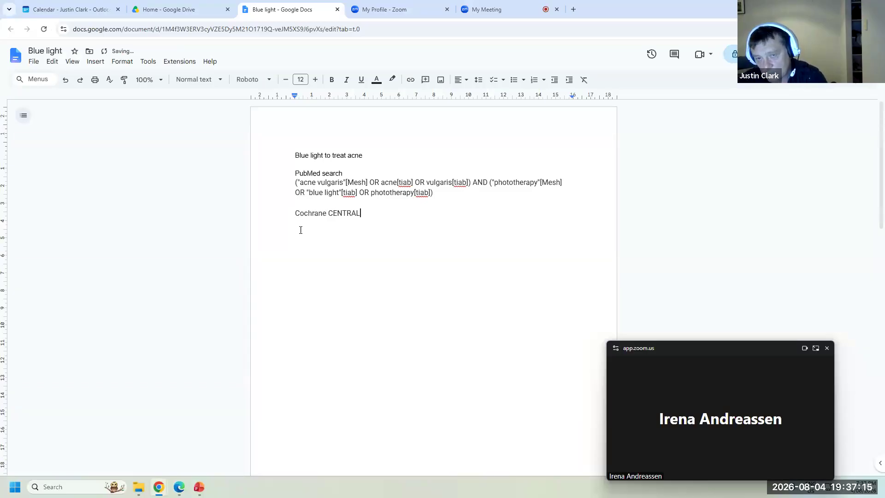
key(Return)
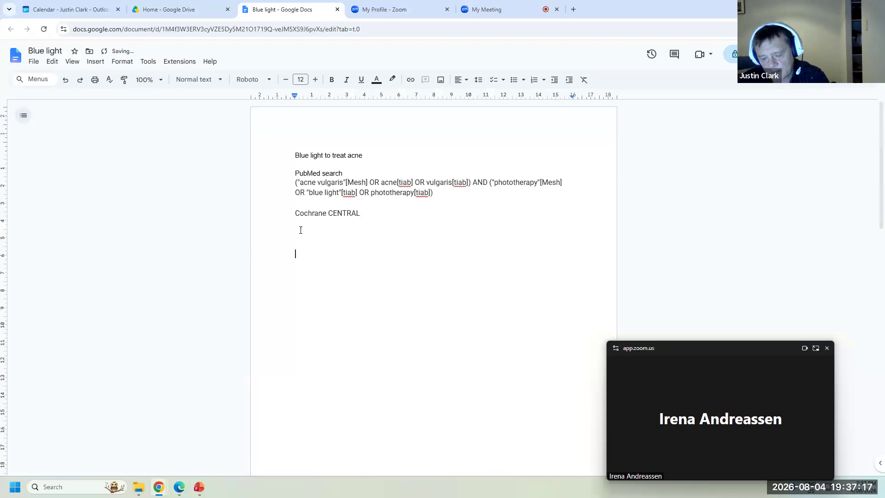
text(Embase)
key(Return)
key(Return)
key(Return)
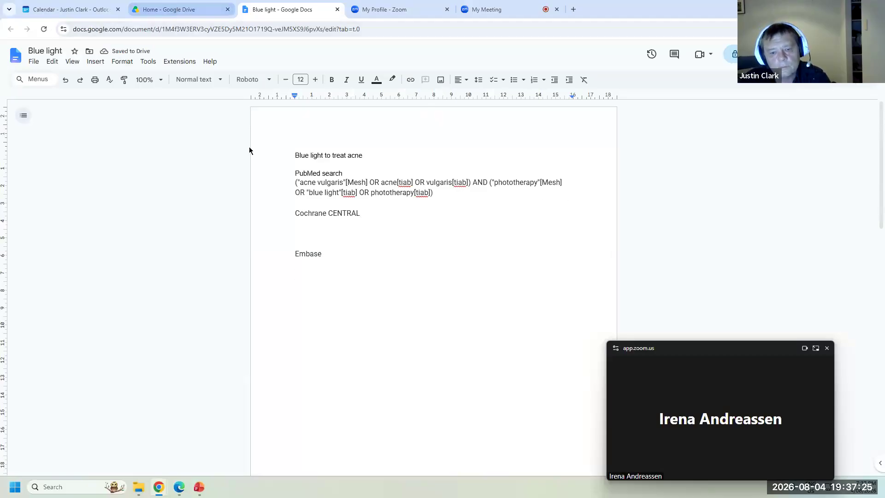
click(179, 487)
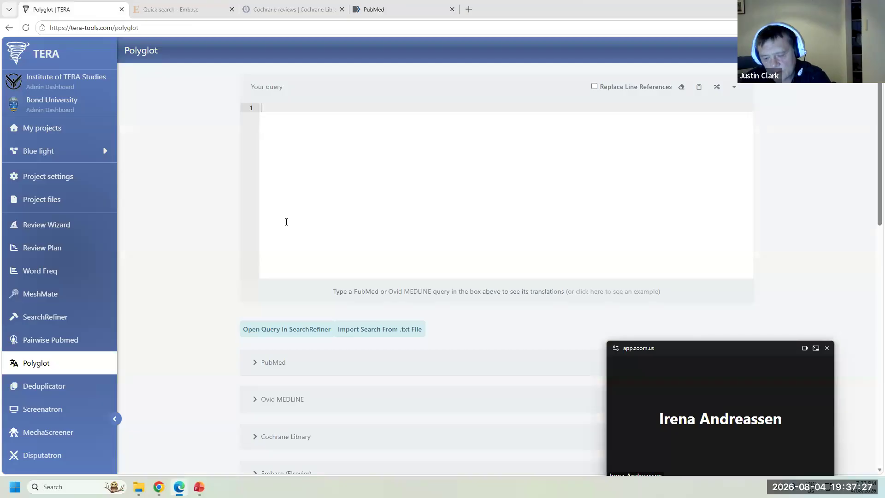
- Paste the PubMed query into Polyglot and copy its Cochrane Library translation
text(("acne vulgaris"[Mesh] OR acne[tiab] OR vulgaris[tiab]) AND ("phototherapy"[Mesh] OR "blue light"[tiab] OR phototherapy[tiab]))
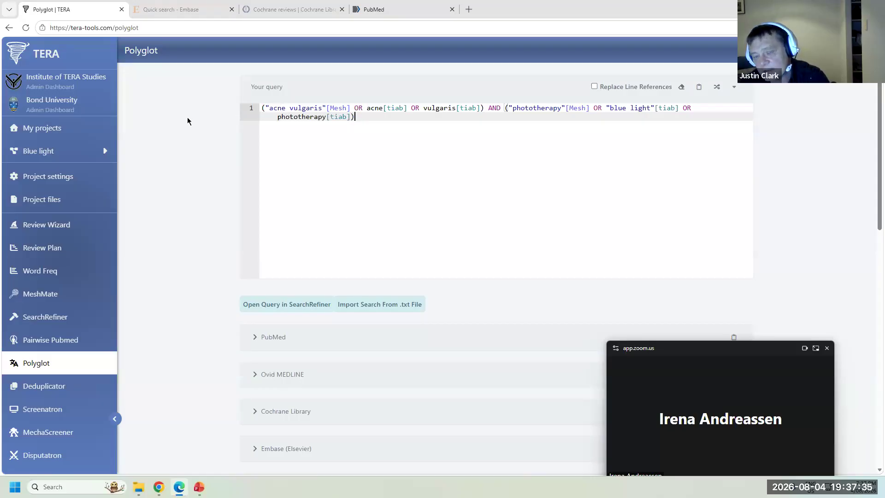
scroll(190, 123, down, 3)
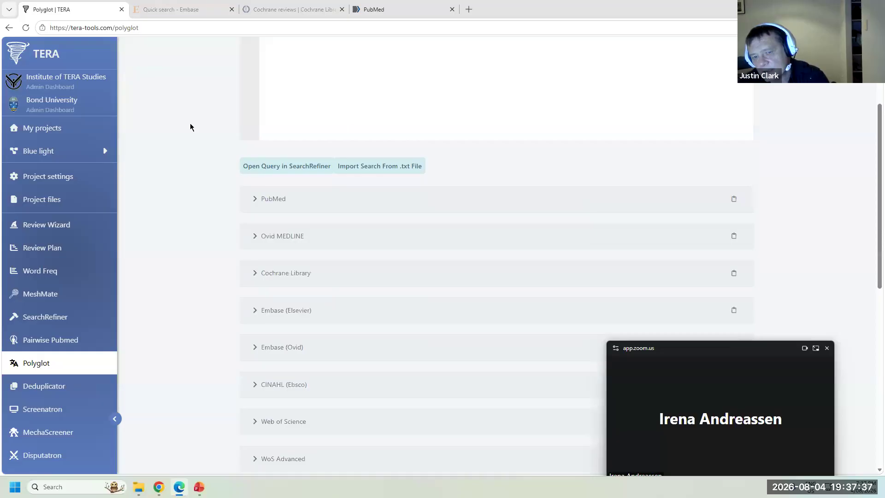
scroll(192, 131, down, 3)
click(280, 138)
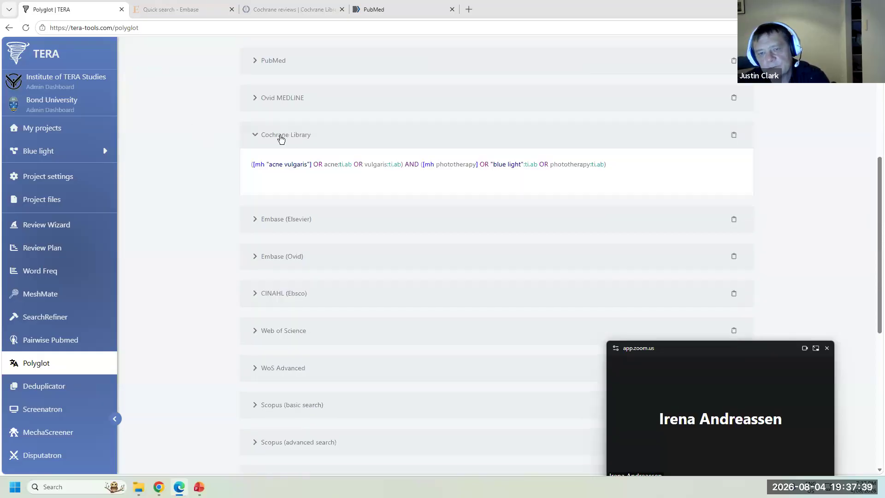
drag(603, 164, 231, 168)
key(ctrl+c)
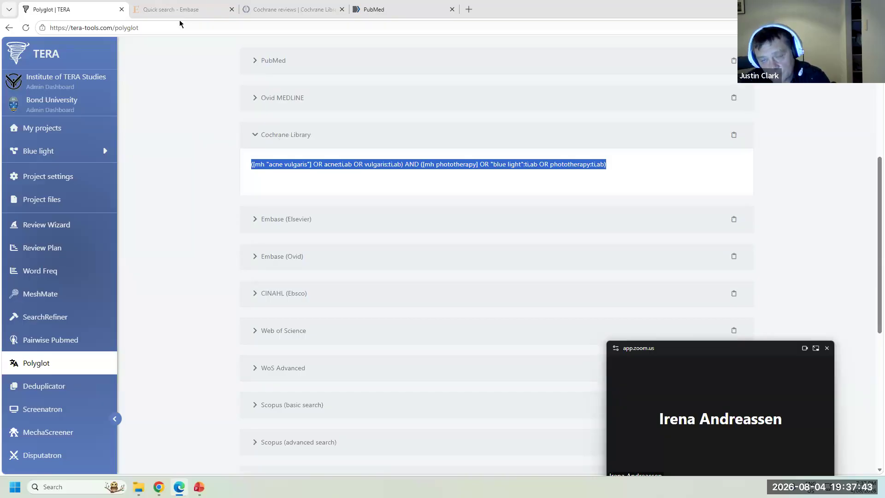
mouse_move(159, 487)
click(66, 434)
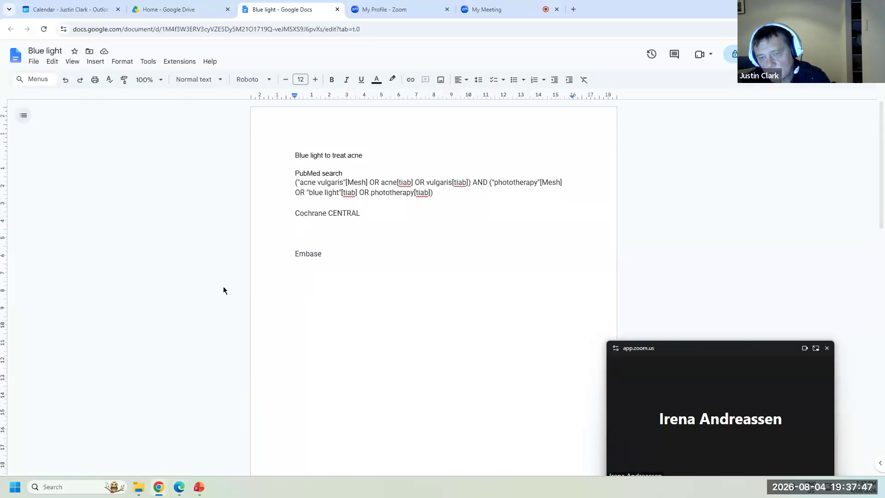
- Paste the Cochrane translation as plain text under Cochrane CENTRAL and remove the extra blank line
key(ctrl+v)
key(ctrl+z)
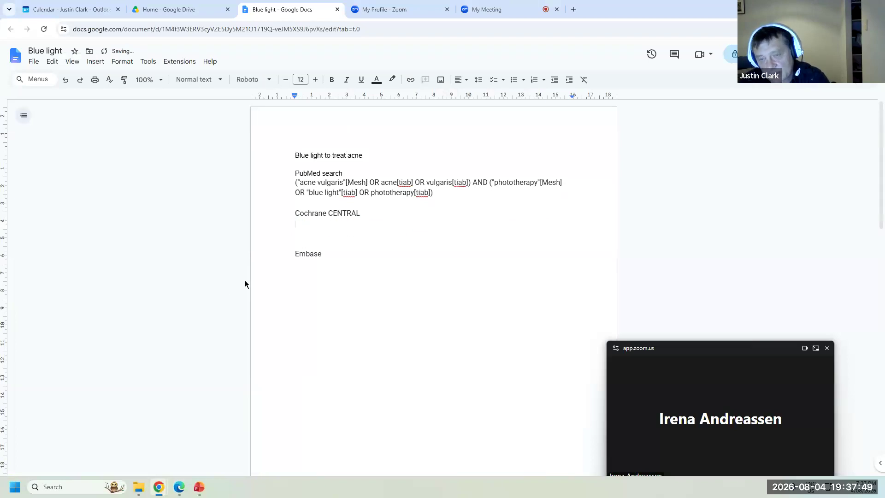
key(ctrl+shift+v)
click(289, 256)
key(Delete)
click(292, 264)
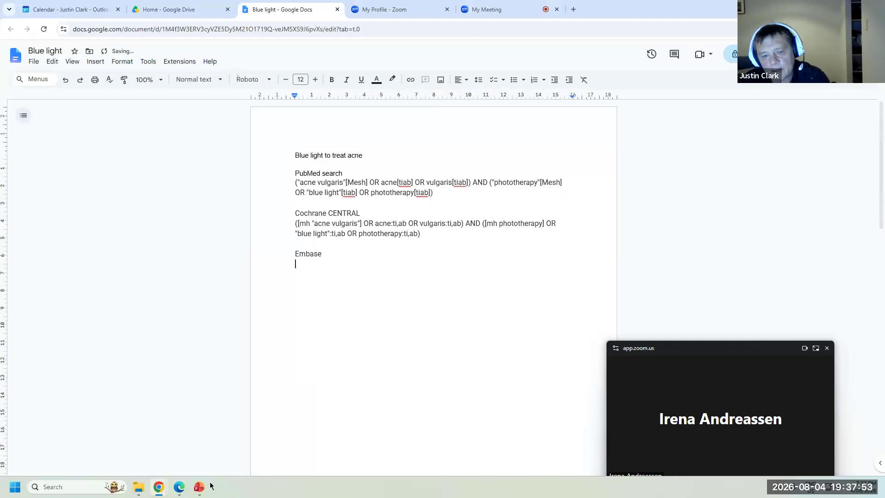
- Copy Polyglot's Embase (Elsevier) translation and paste it under the Embase heading
click(179, 487)
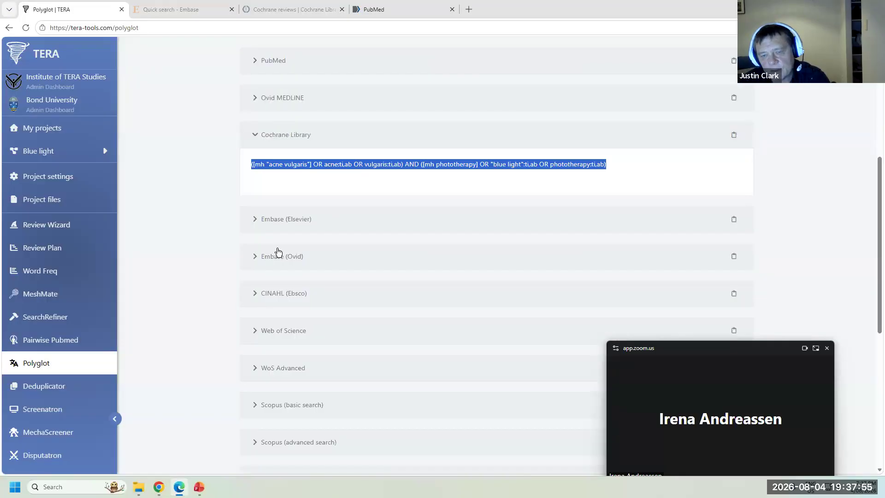
click(289, 223)
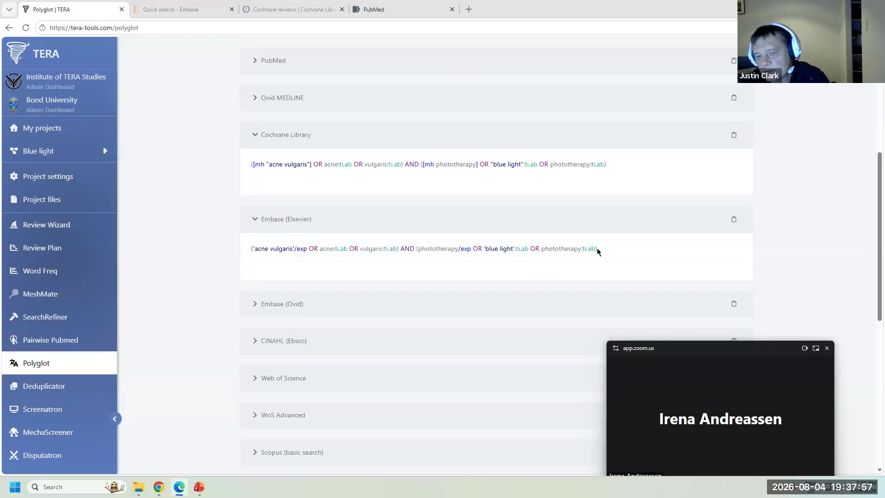
click(266, 308)
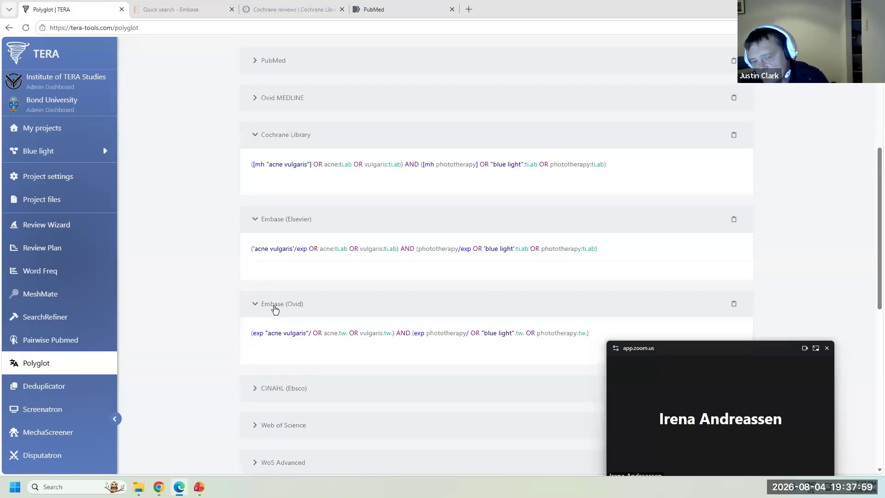
click(276, 306)
drag(604, 252, 244, 249)
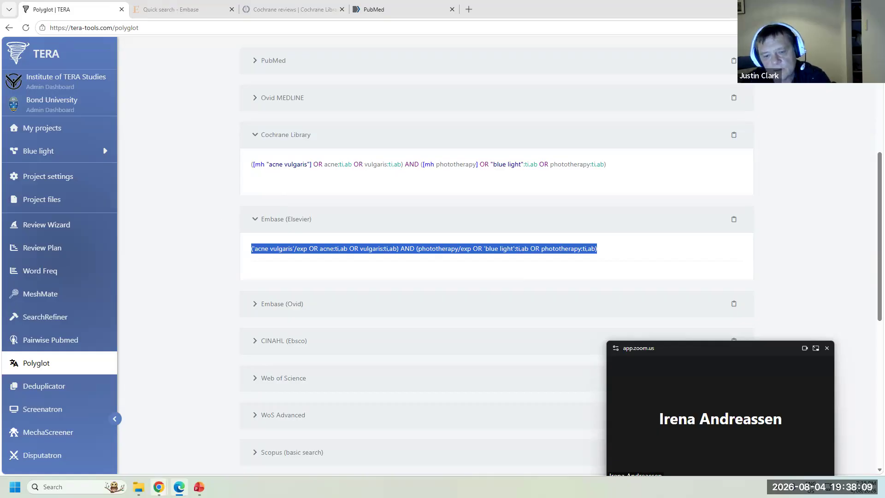
mouse_move(158, 487)
mouse_move(77, 432)
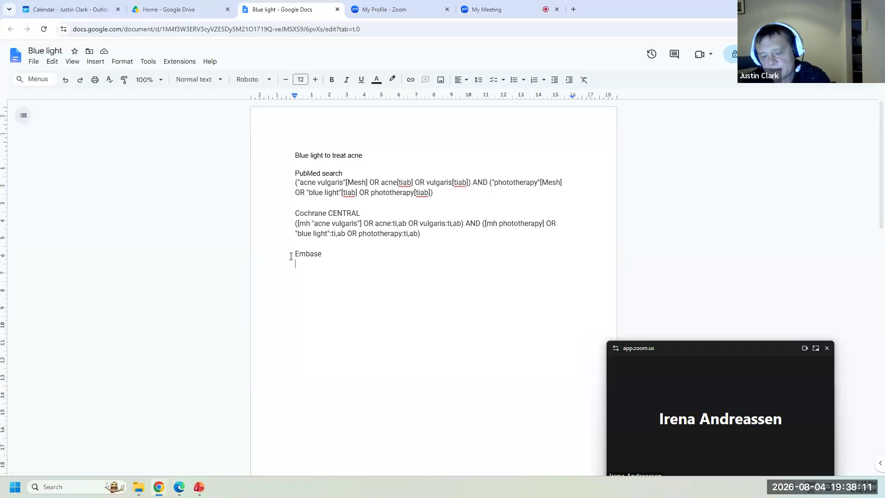
text(('acne vulgaris'/exp OR acne:ti,ab OR vulgaris:ti,ab) AND (phototherapy/exp OR 'blue light':ti,ab OR phototherapy:ti,ab))
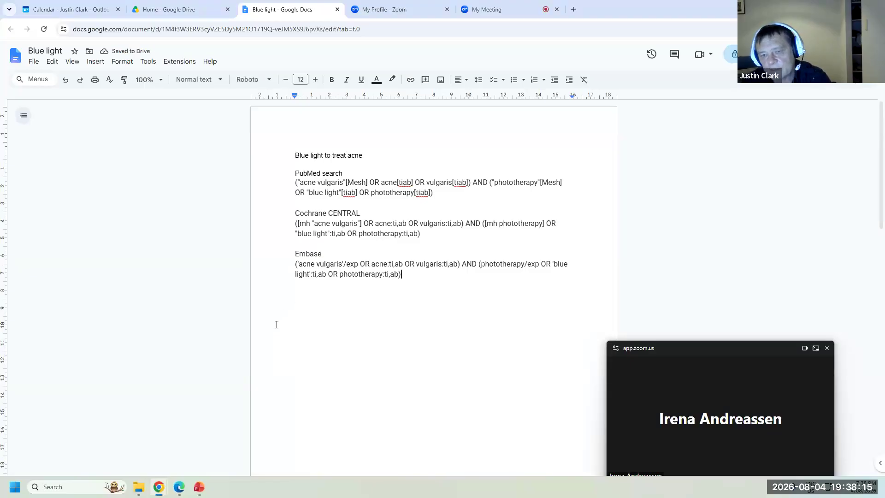
drag(441, 191, 227, 181)
key(ctrl+c)
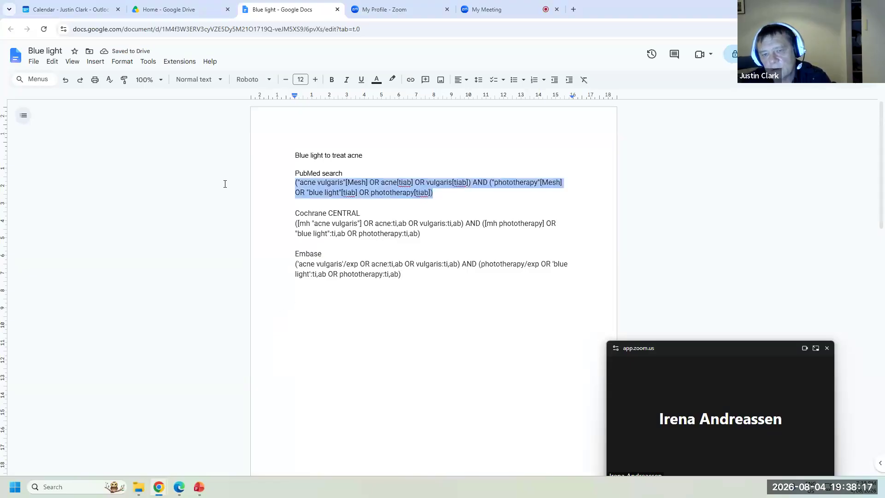
- Run the acne blue-light query in PubMed, returning 1,480 results
click(178, 485)
click(400, 10)
key(ctrl+v)
key(Return)
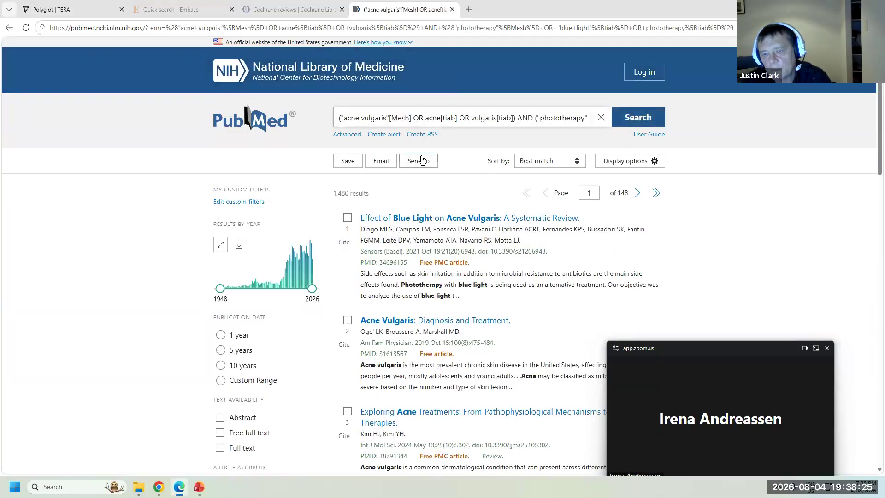
- Export all 1,480 PubMed results to a citation-manager file
click(421, 159)
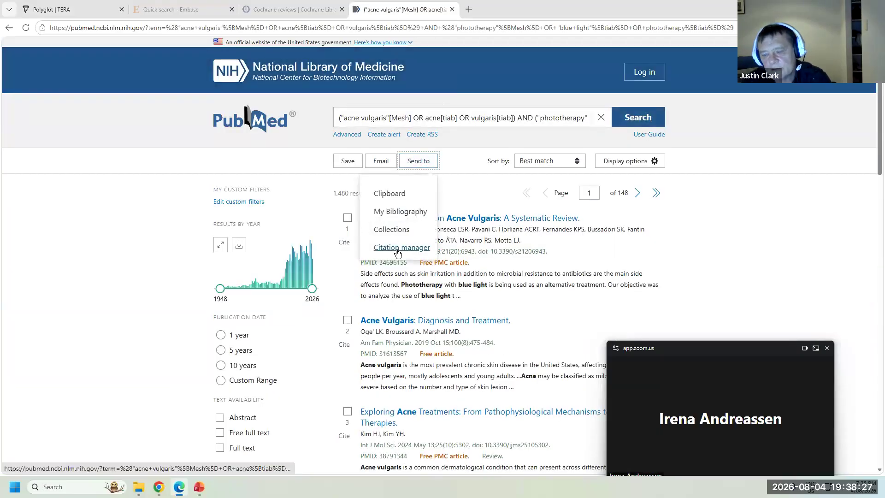
click(397, 249)
click(414, 221)
click(418, 257)
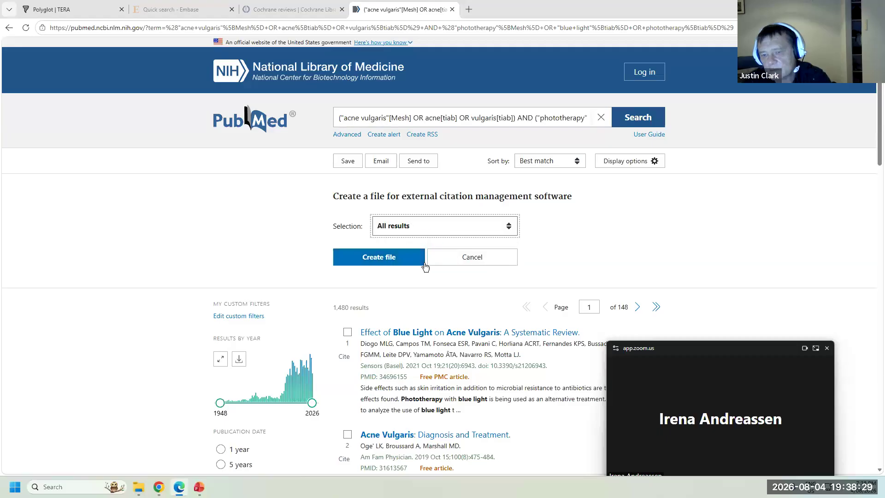
click(420, 259)
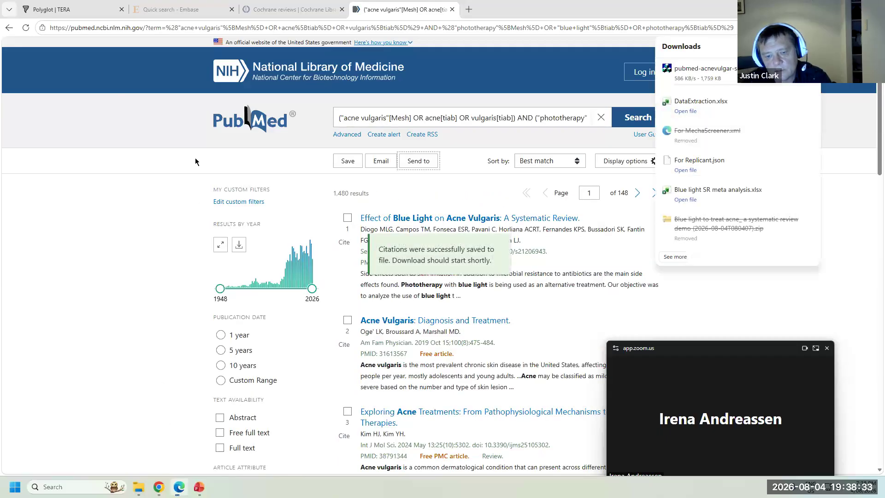
click(291, 9)
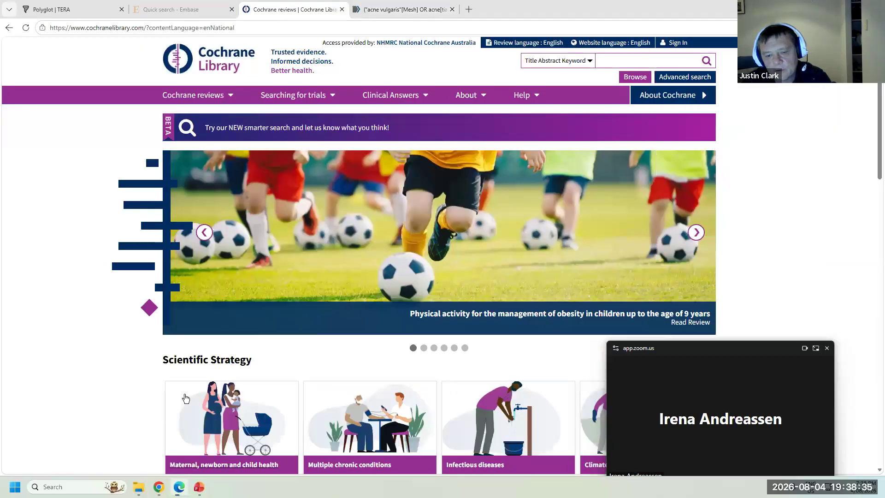
- Copy the Cochrane CENTRAL search string from the Blue light document
click(159, 487)
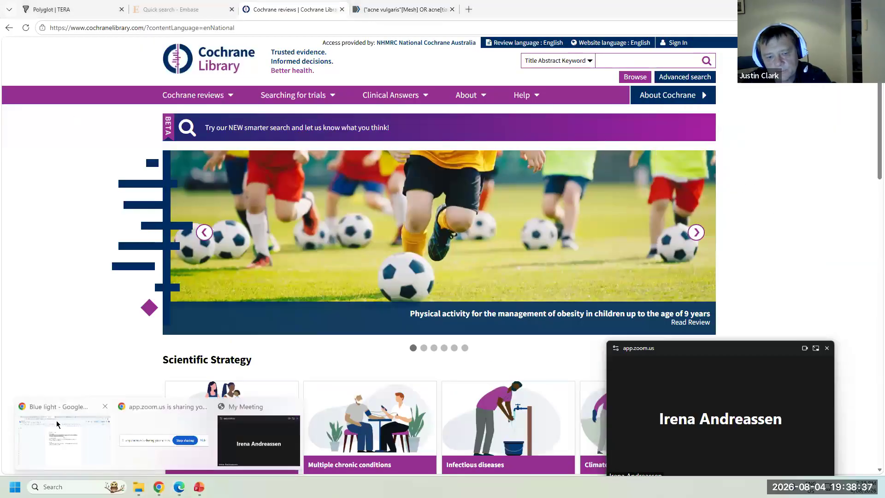
click(56, 424)
drag(422, 236, 272, 225)
key(ctrl+c)
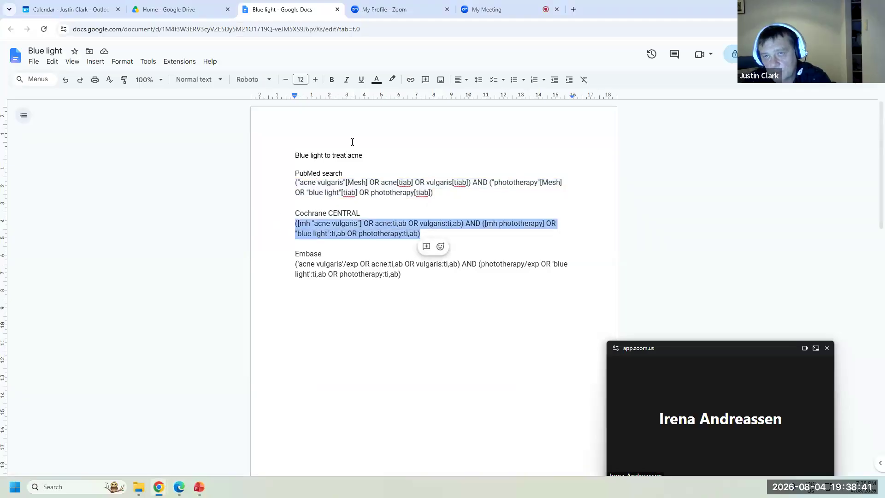
click(176, 488)
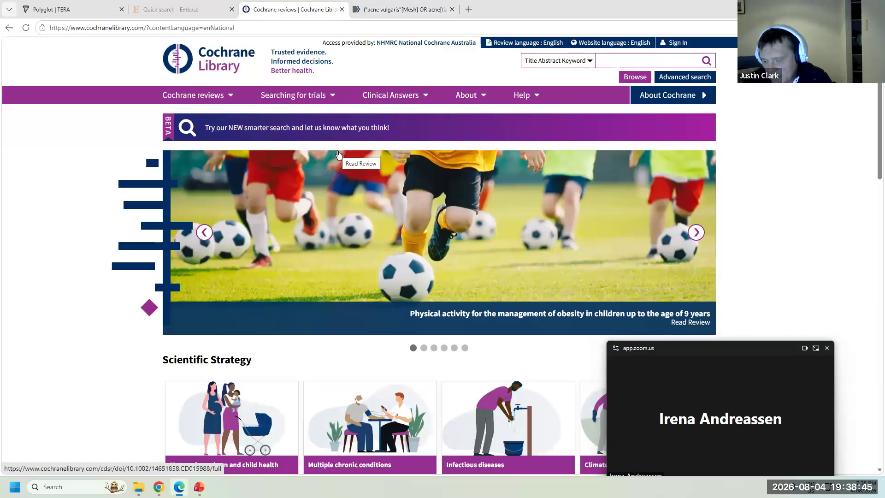
- Run the query as Search Manager line #1 (353 hits) and select all 349 Trials
click(698, 80)
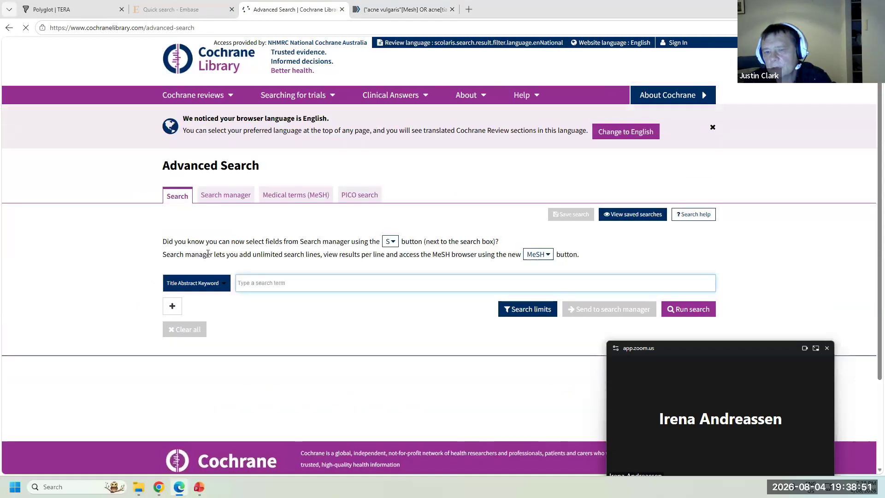
click(219, 199)
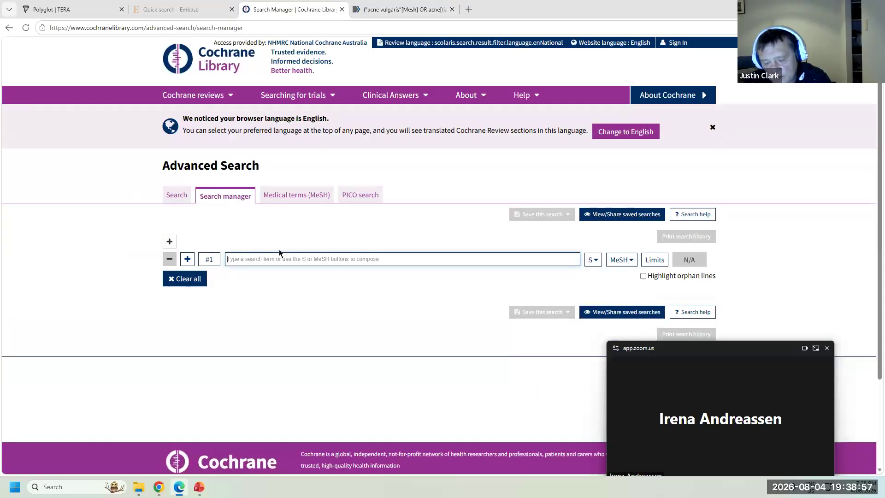
key(ctrl+v)
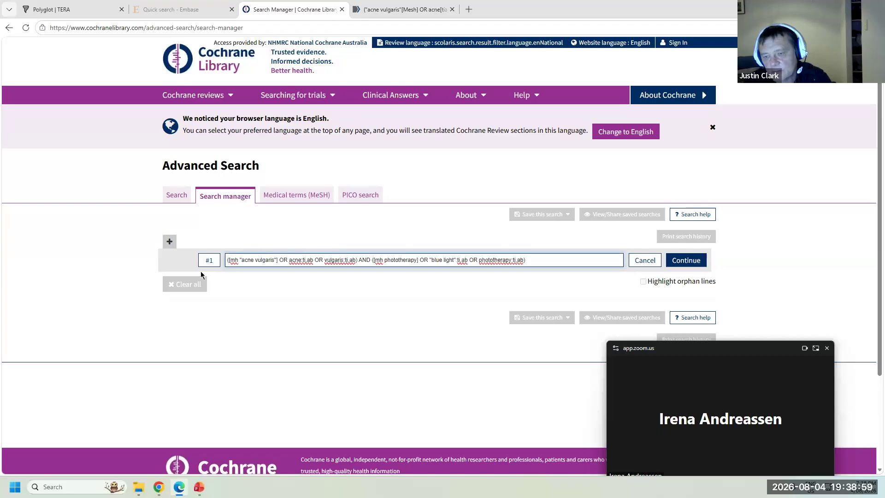
click(686, 261)
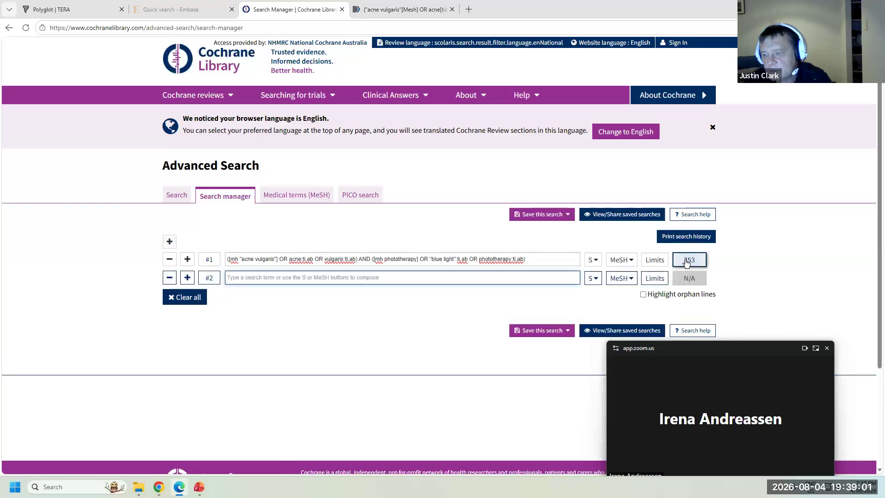
click(688, 261)
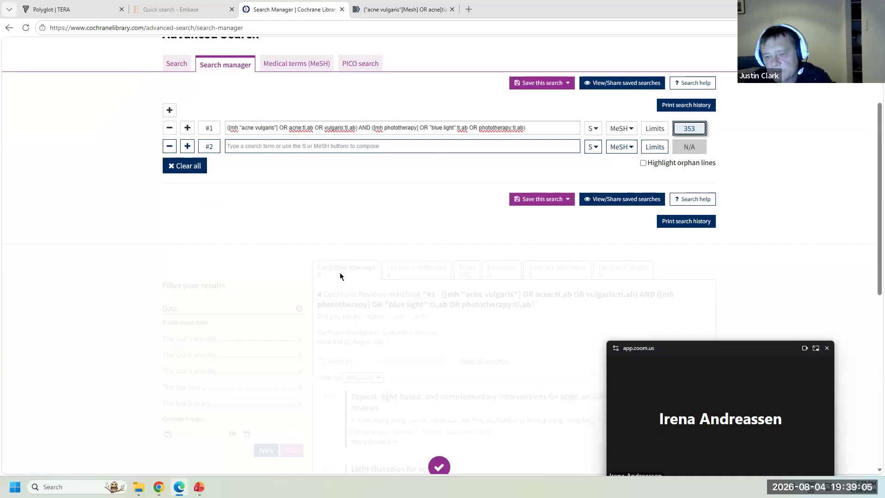
click(464, 270)
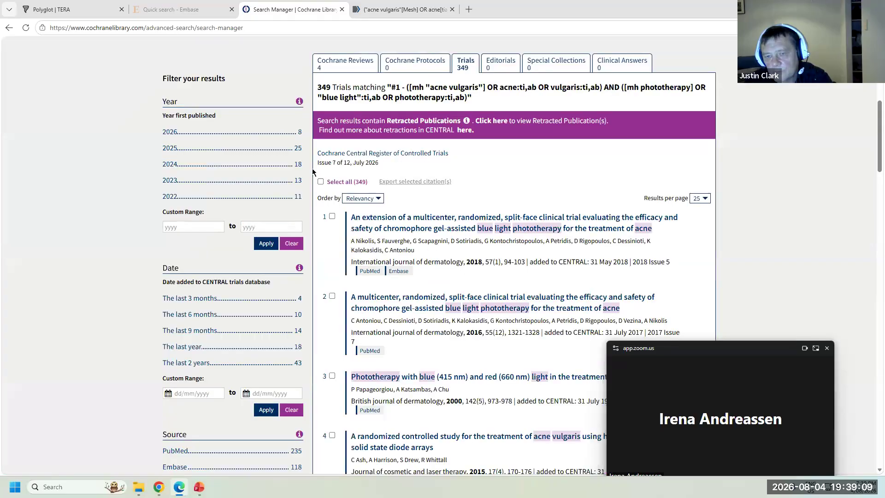
click(321, 181)
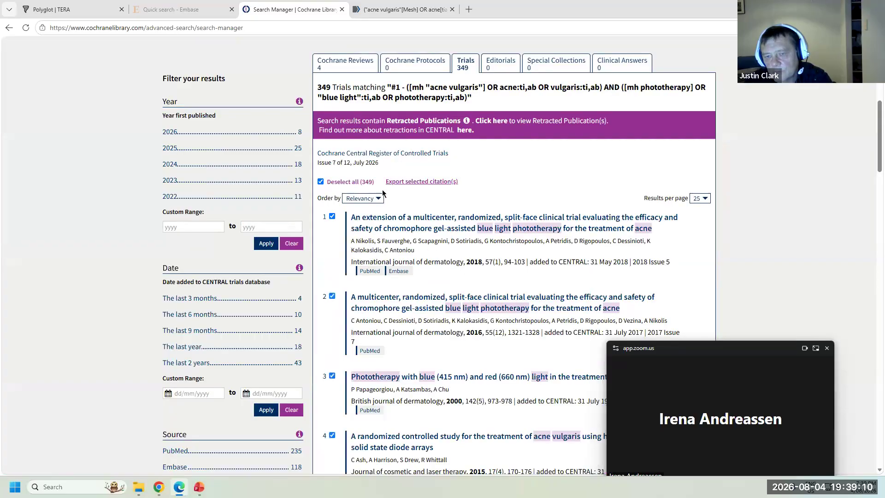
- Download the 349 selected trials as an RIS (EndNote) file with abstracts
click(424, 182)
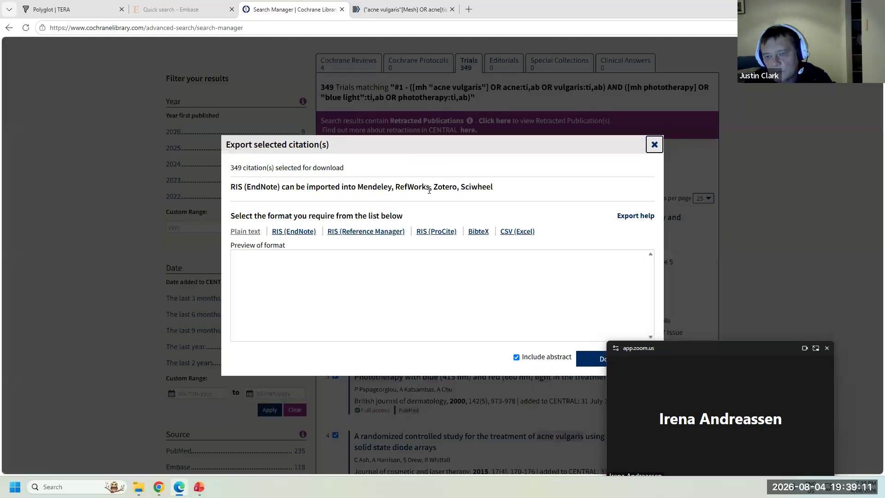
click(288, 234)
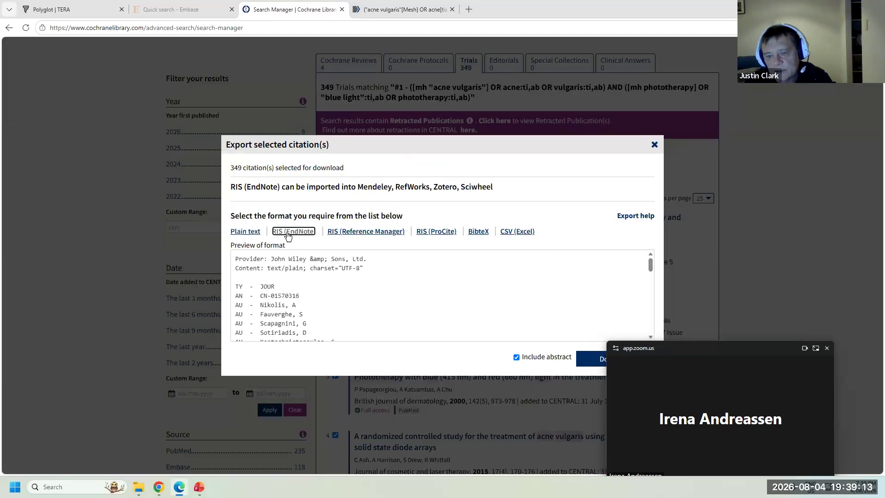
click(594, 366)
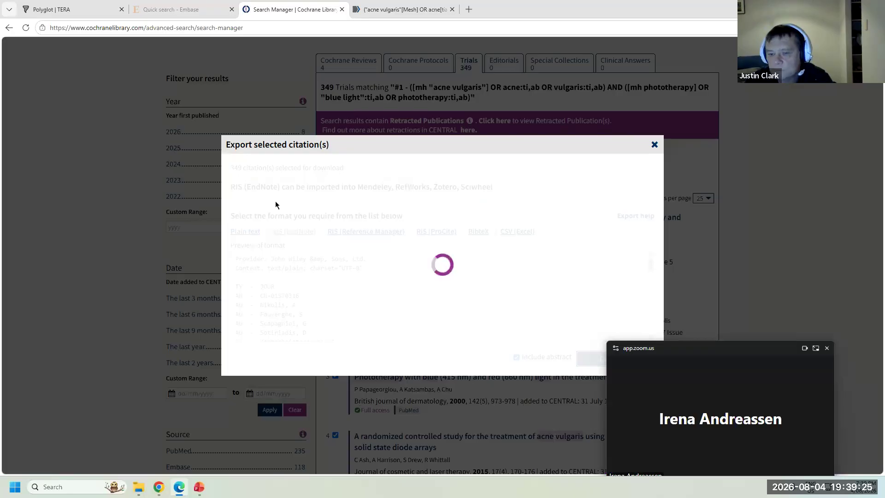
click(175, 10)
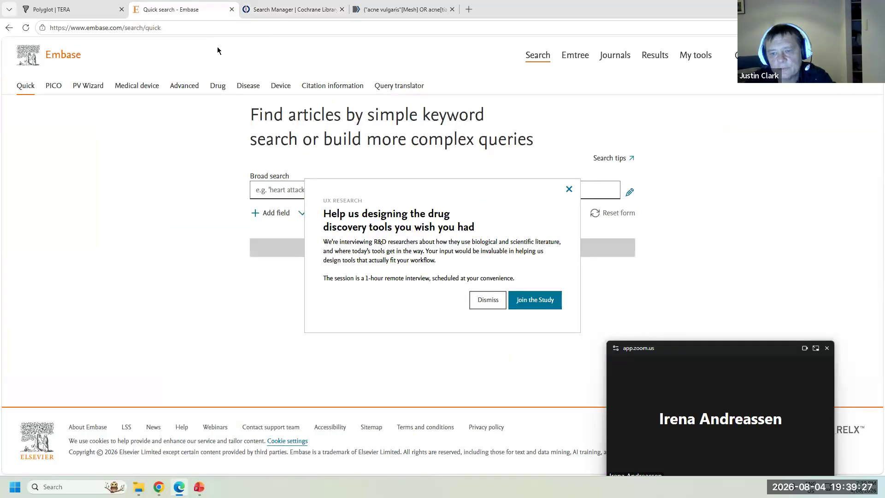
- Dismiss Embase's research invitation and open the Browse Emtree page
click(491, 300)
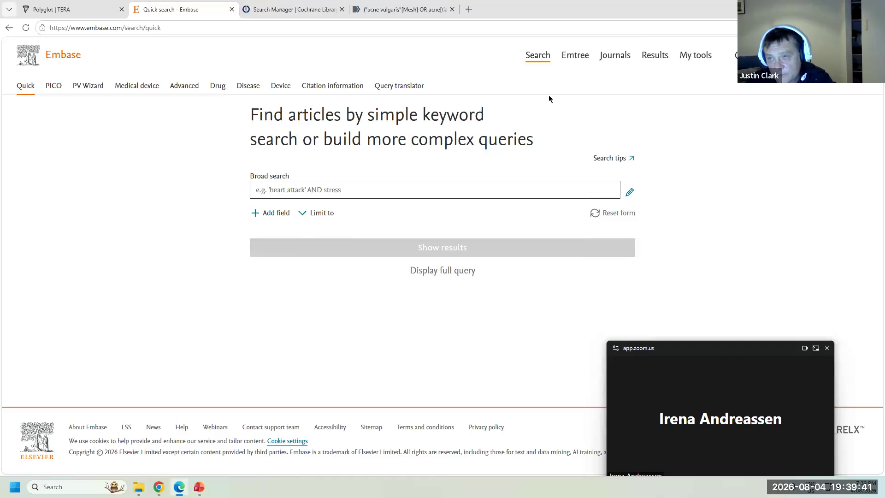
click(575, 58)
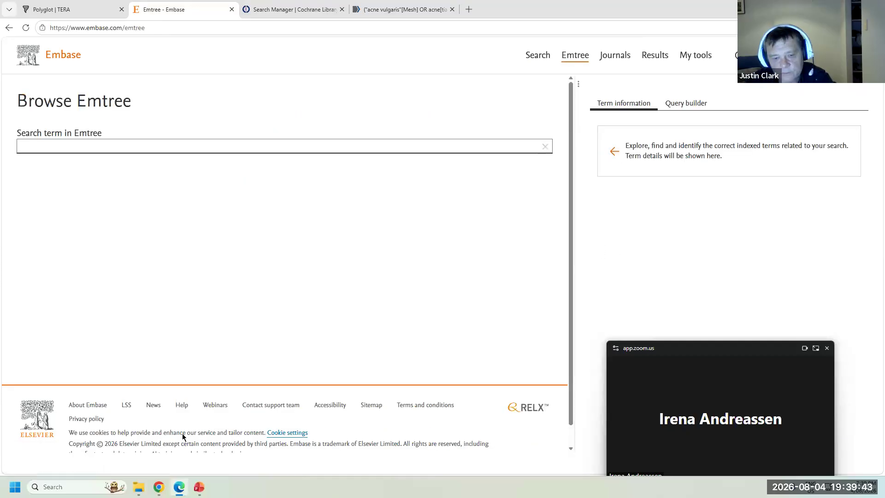
mouse_move(178, 487)
mouse_move(68, 433)
click(179, 490)
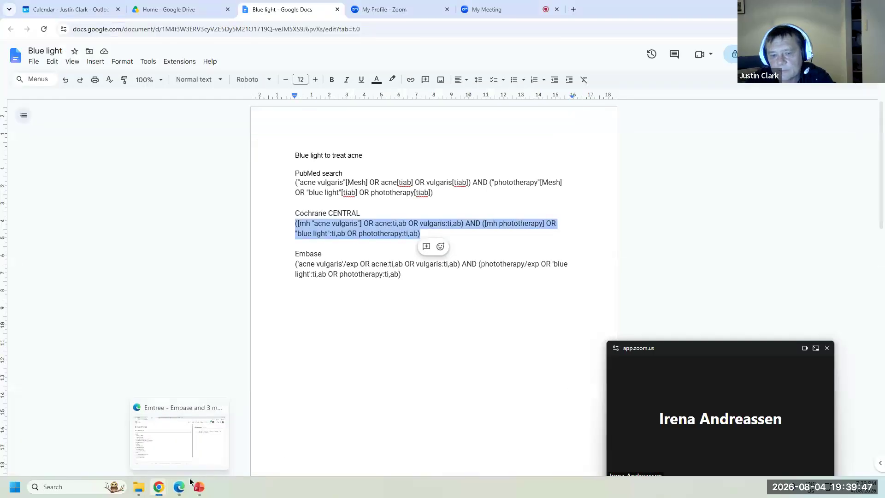
click(179, 489)
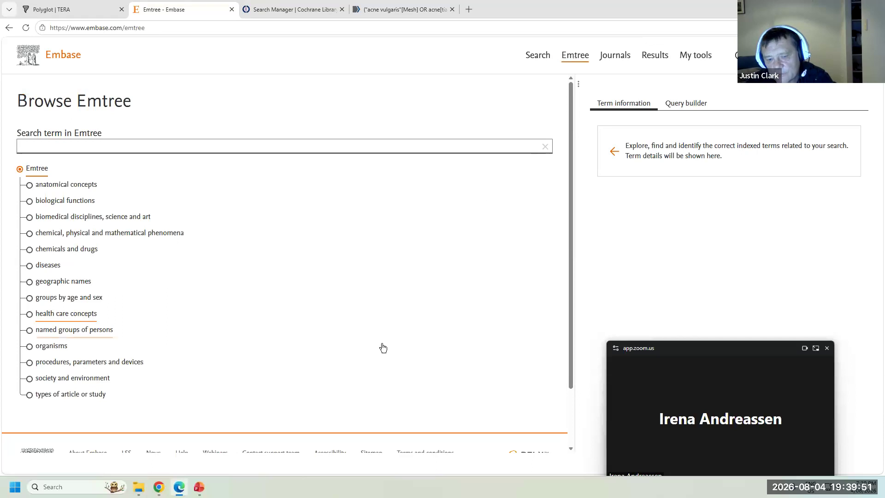
- Copy the term 'acne vulgaris' from the PubMed query in the Blue light doc
mouse_move(158, 486)
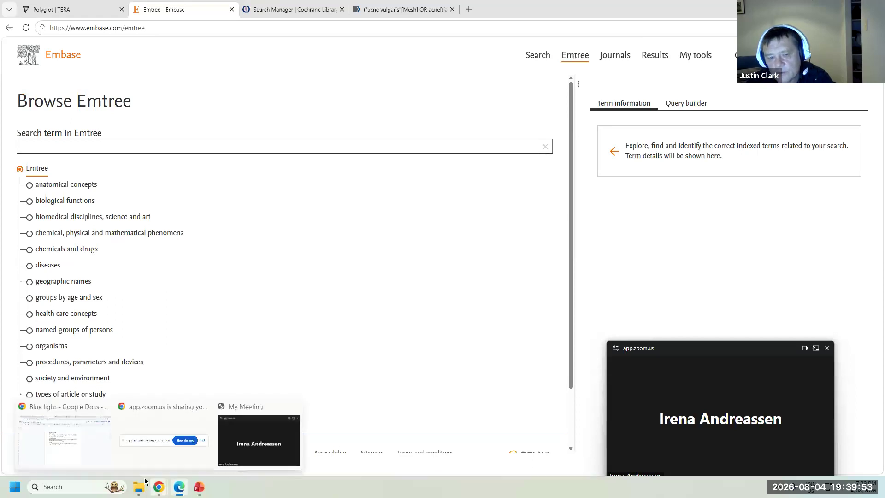
click(50, 428)
click(356, 190)
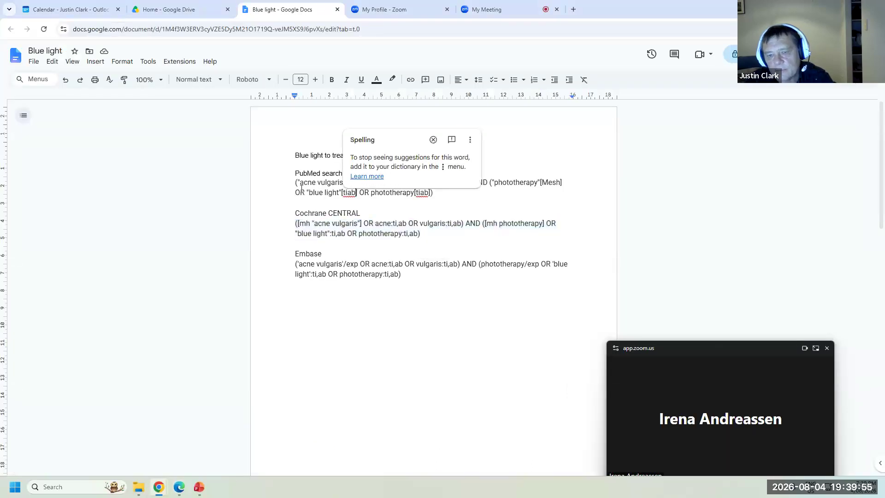
drag(301, 184, 344, 181)
key(ctrl+c)
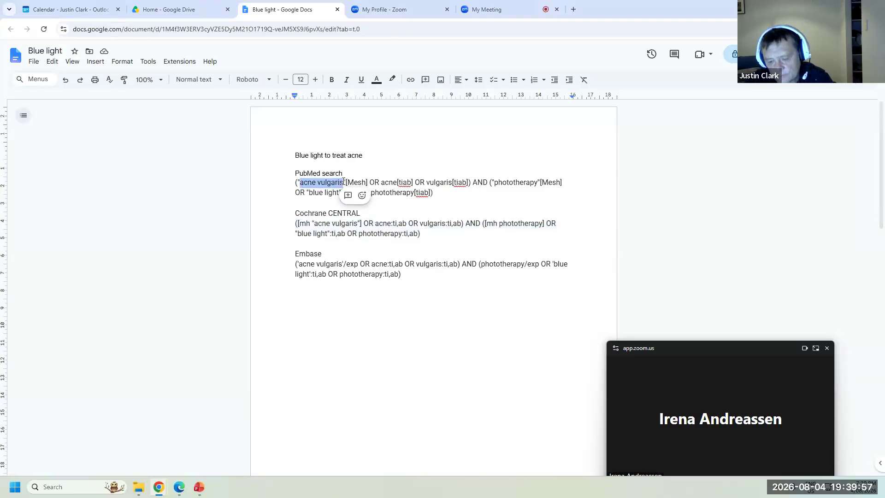
click(179, 487)
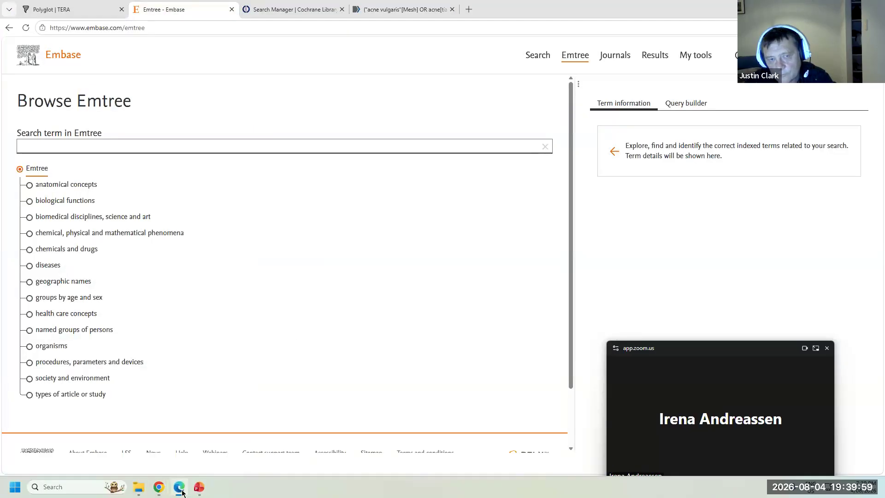
- Look up acne vulgaris in Emtree and view its term details (17,695 records)
key(ctrl+v)
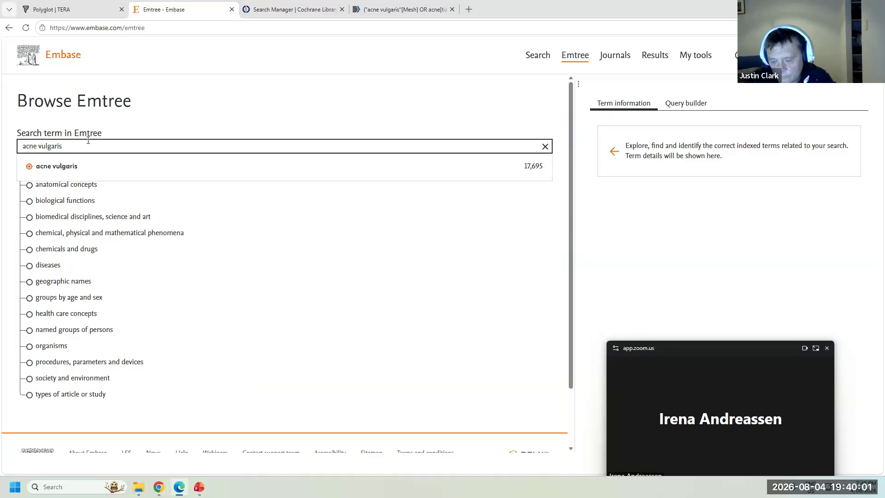
key(Return)
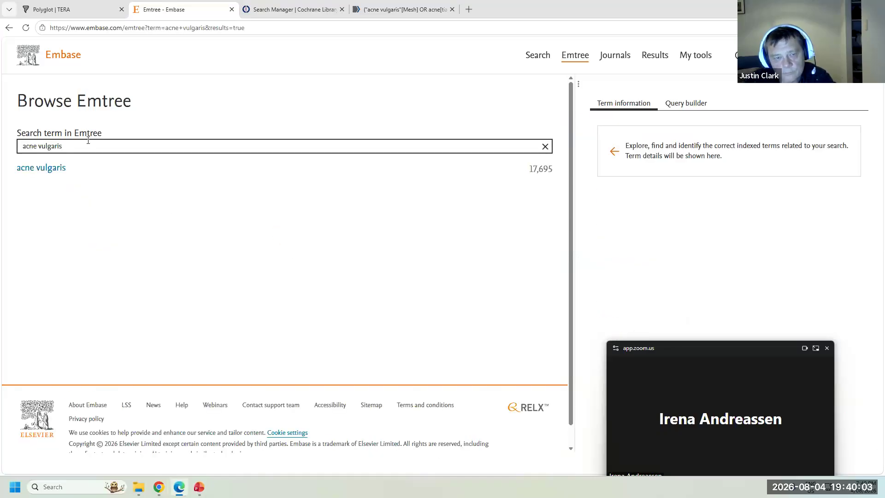
click(41, 169)
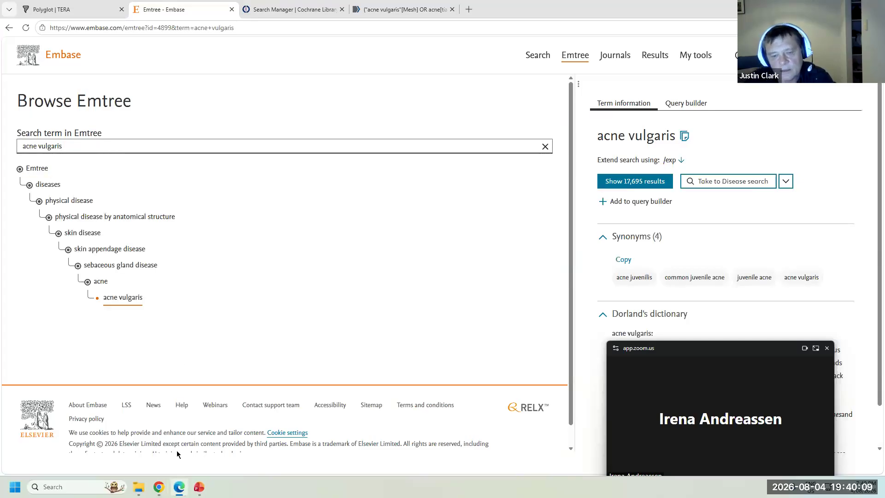
- Copy phototherapy from the Blue light query and list its Emtree matches (148,405 records)
mouse_move(159, 494)
click(62, 438)
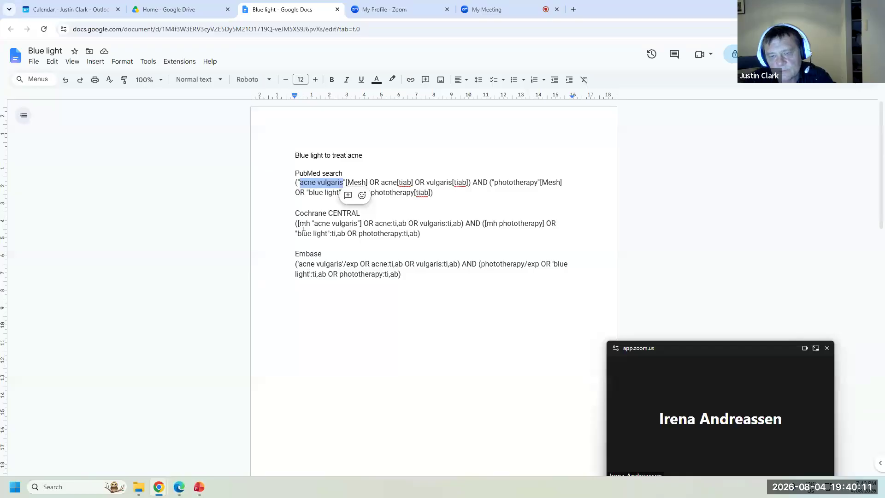
drag(496, 182, 535, 183)
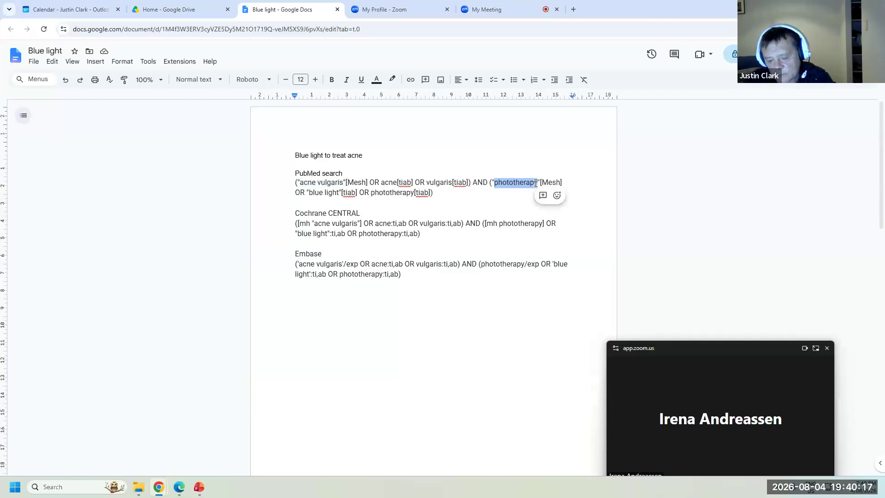
click(179, 487)
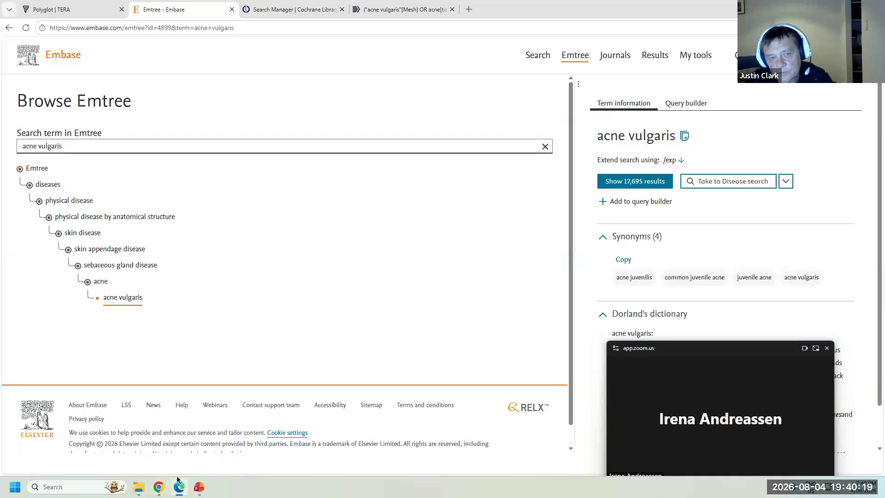
drag(67, 146, 2, 151)
text(phototherapy)
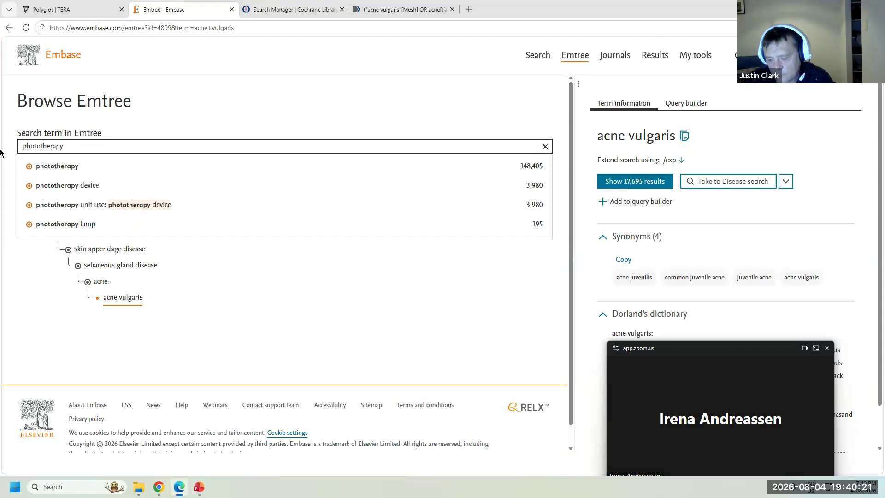
key(Return)
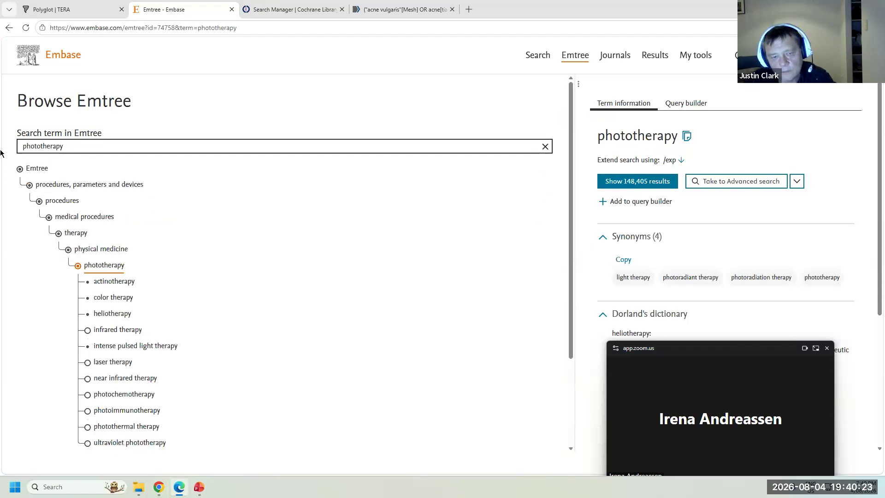
key(Return)
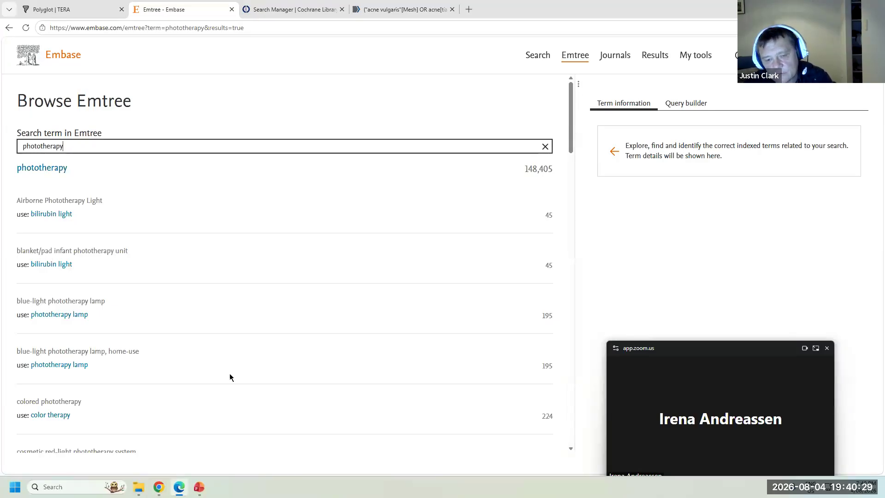
- Copy the full Embase query paragraph from the Blue light document
mouse_move(159, 487)
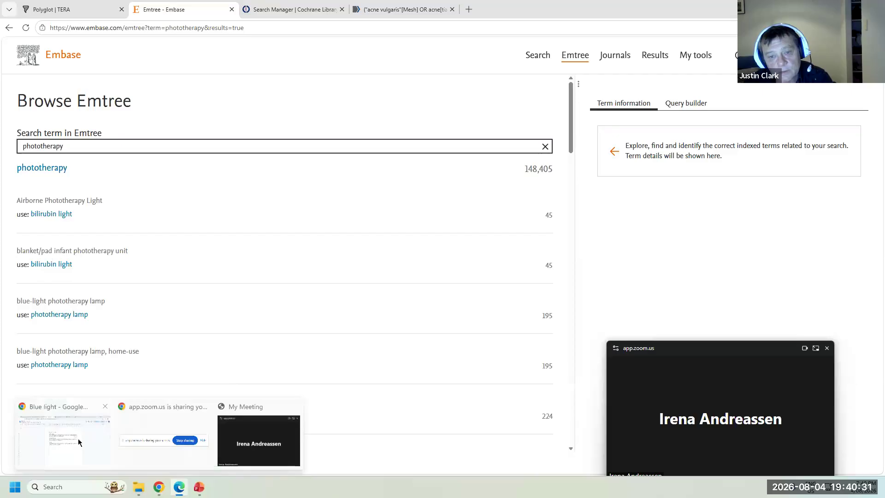
click(60, 452)
drag(416, 277, 282, 267)
key(ctrl+c)
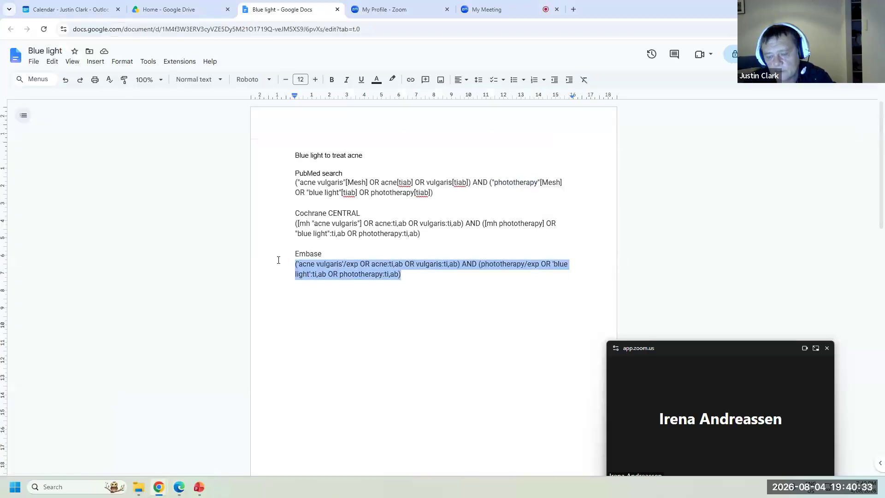
click(180, 488)
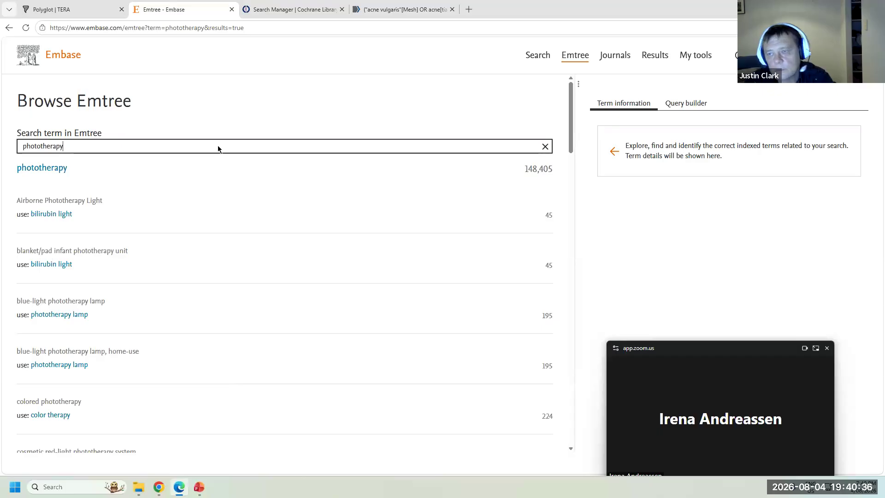
- Run the pasted acne and phototherapy query in Embase quick search
click(537, 55)
key(ctrl+v)
click(413, 254)
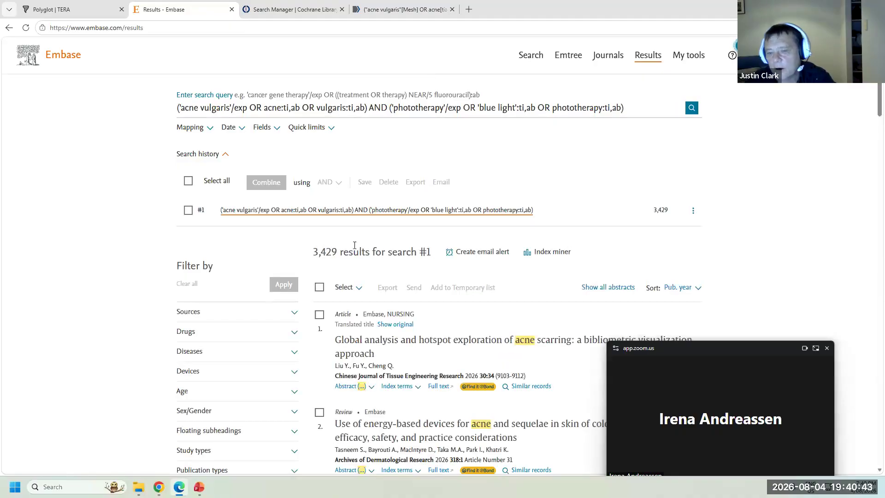
- Select all 3,429 results and export them in RIS format
click(319, 287)
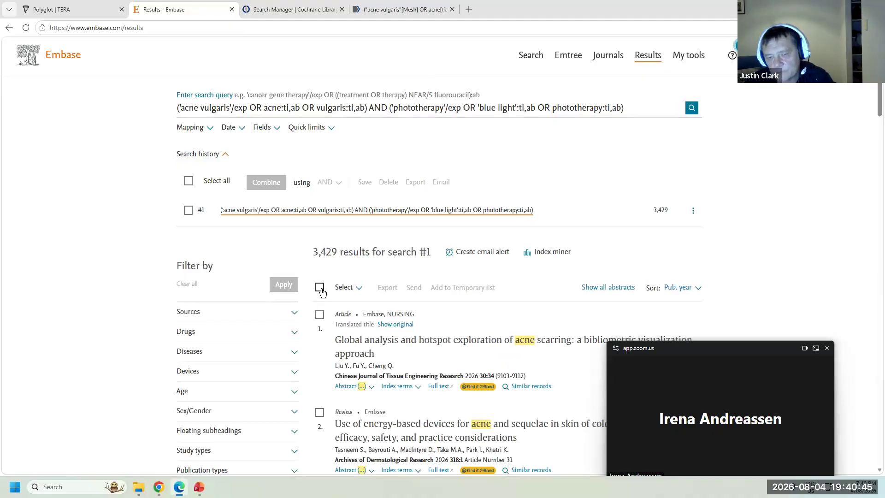
click(359, 288)
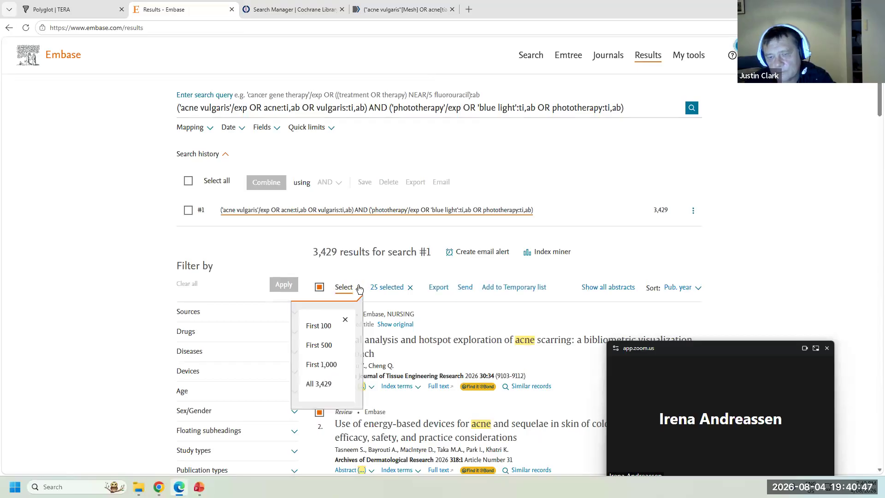
click(322, 388)
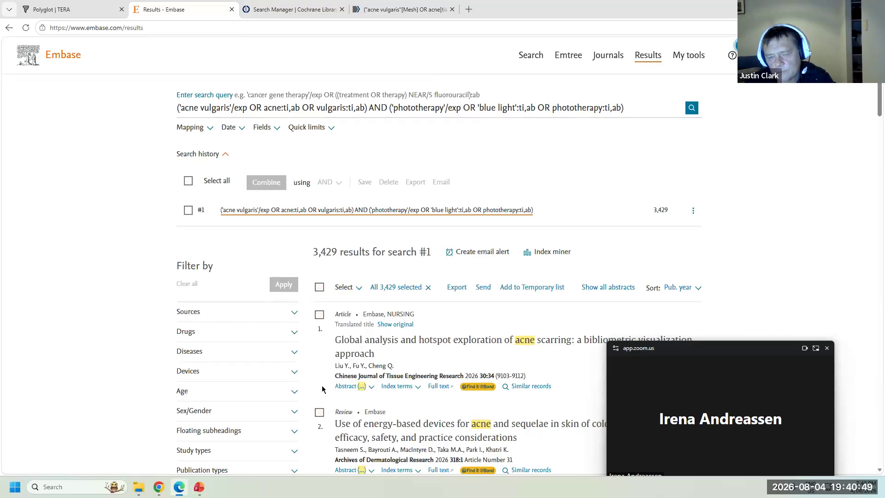
click(458, 288)
scroll(461, 294, down, 1)
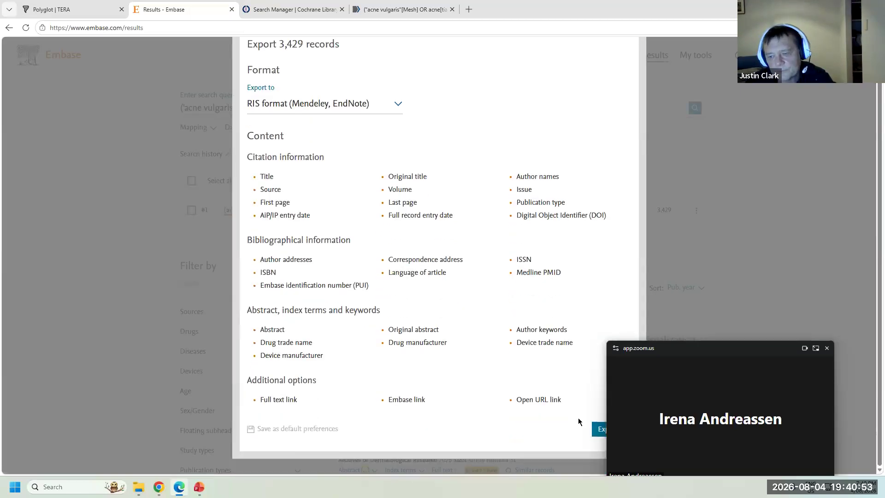
click(604, 428)
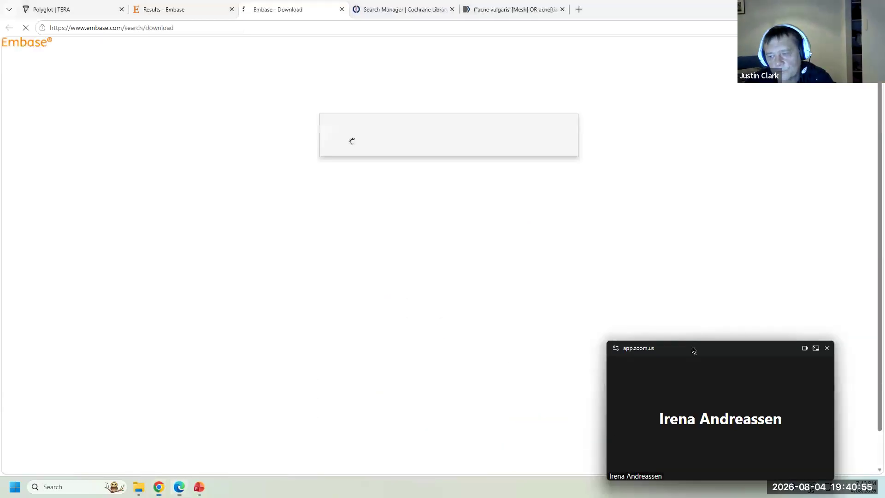
drag(691, 348, 727, 317)
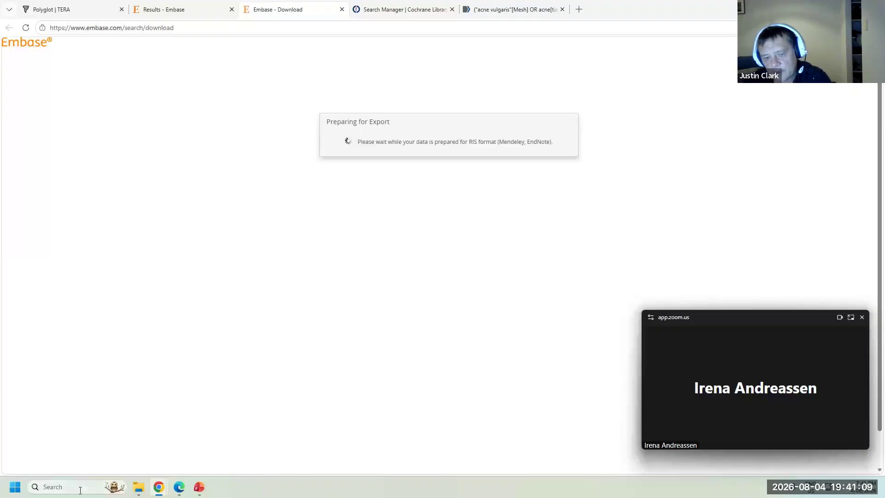
- Upload pubmed-acnevulgar-set.nbib and citation-export.ris to the TERA project files
click(63, 4)
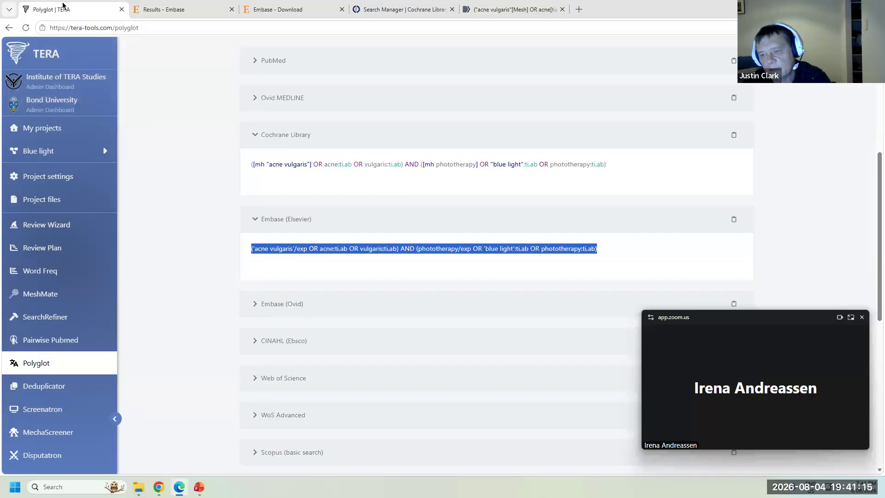
click(49, 199)
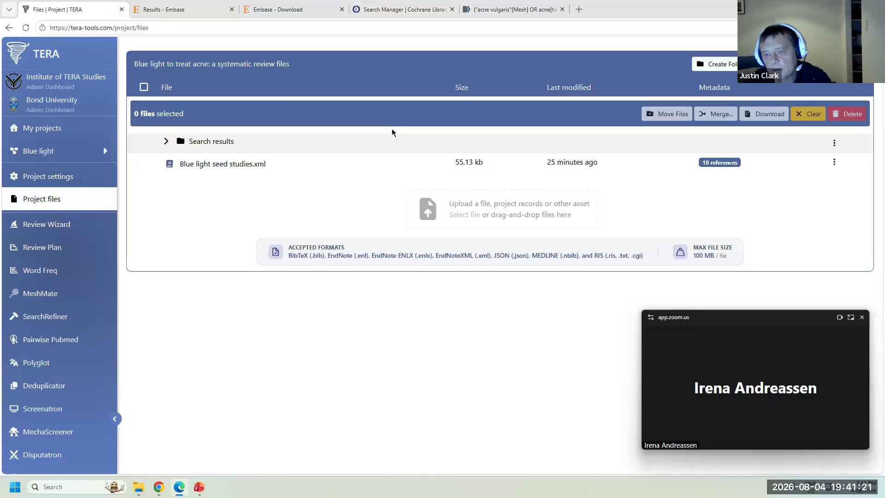
click(489, 205)
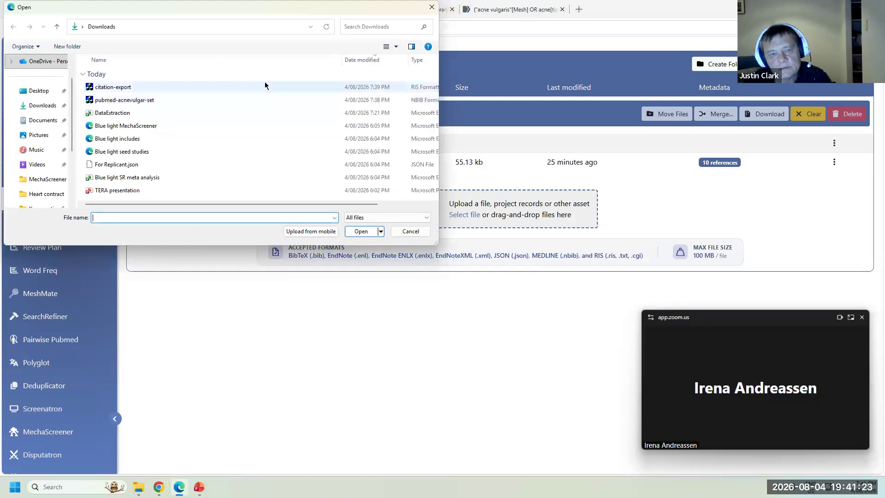
click(217, 100)
click(358, 233)
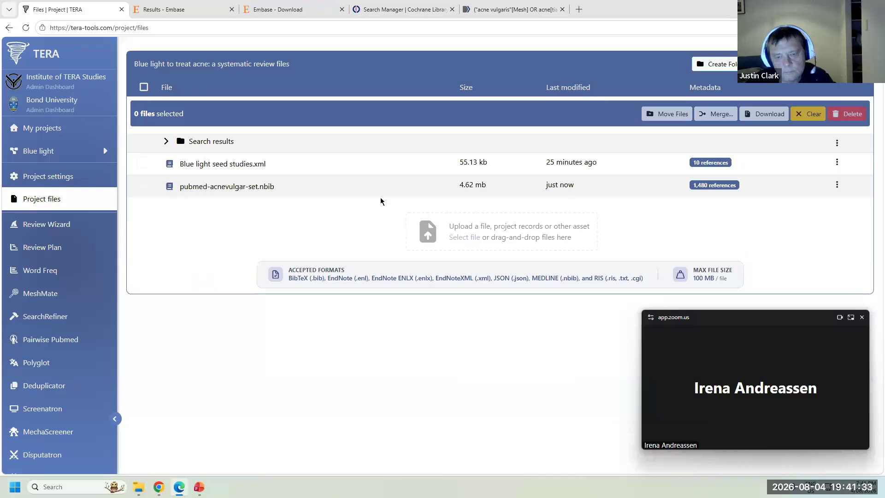
click(473, 224)
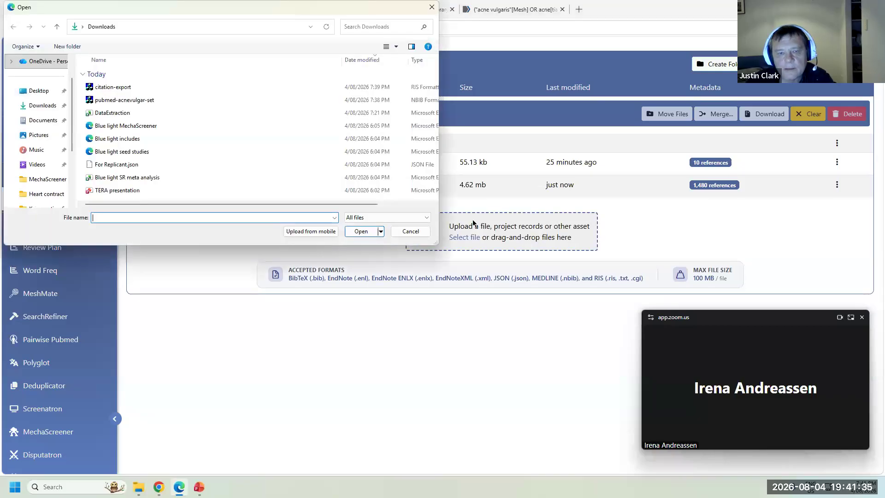
click(181, 88)
click(361, 231)
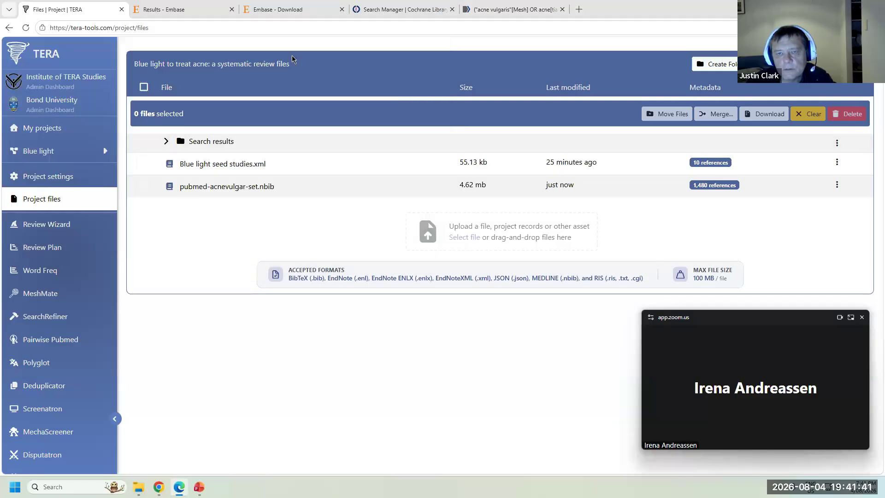
- Download the Embase export, upload records.ris, and tick the first two files for merging
click(282, 9)
click(344, 155)
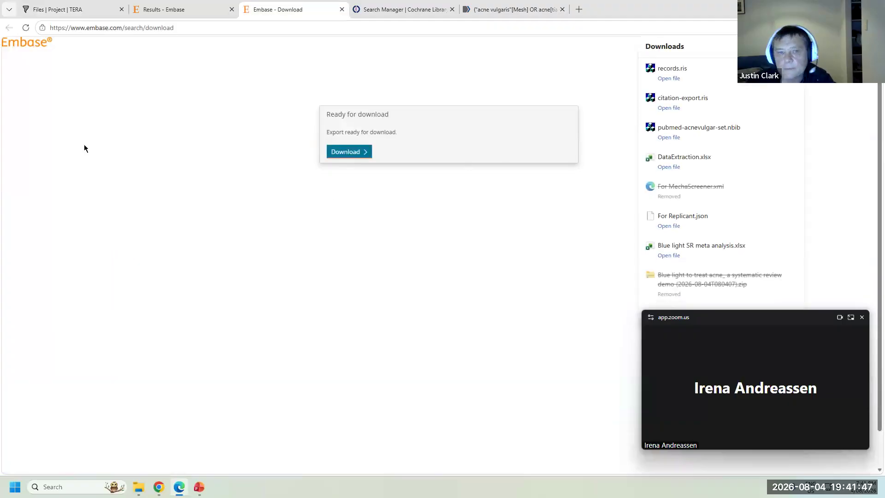
click(60, 16)
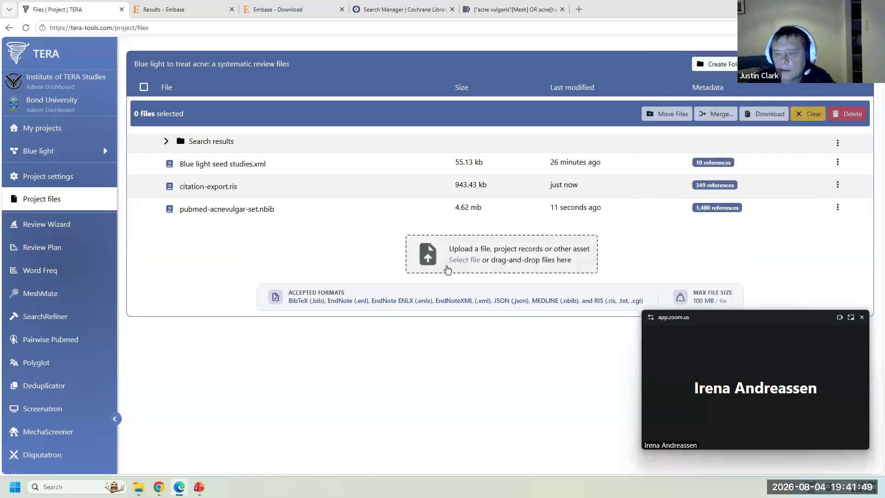
click(447, 269)
click(162, 87)
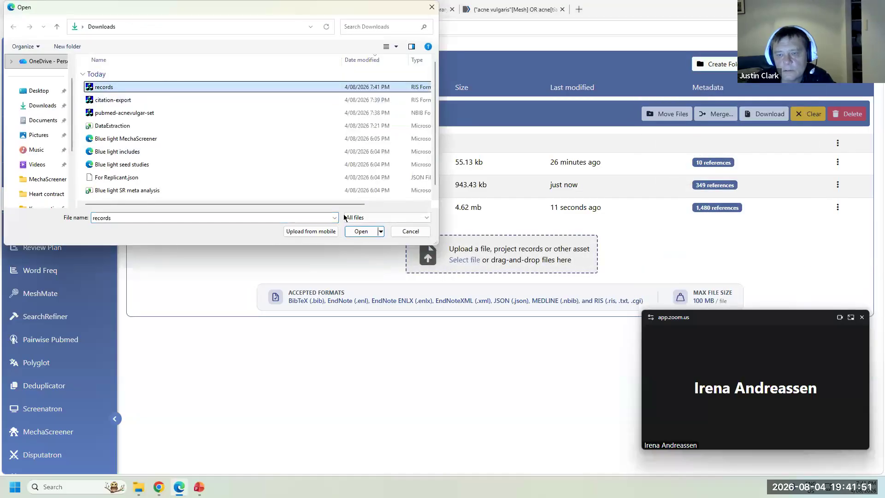
click(362, 232)
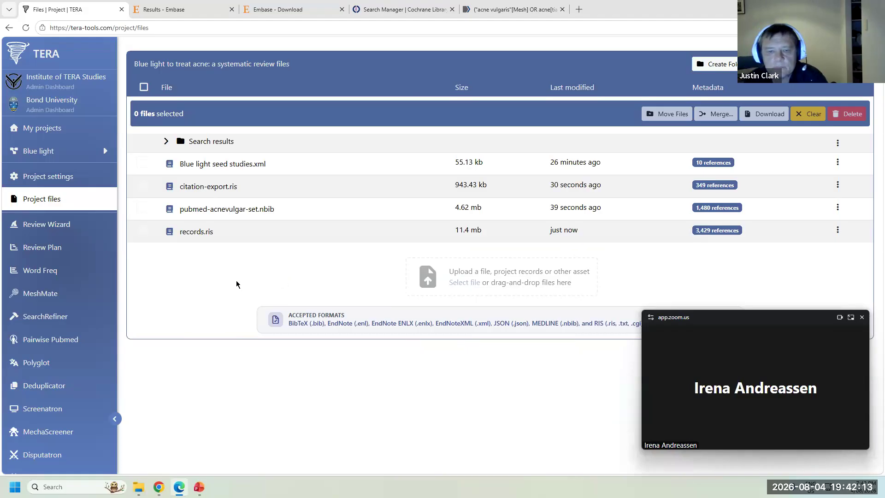
click(142, 185)
click(142, 208)
- Add records.ris to the merge and save the merged library as 'Search results'
click(142, 230)
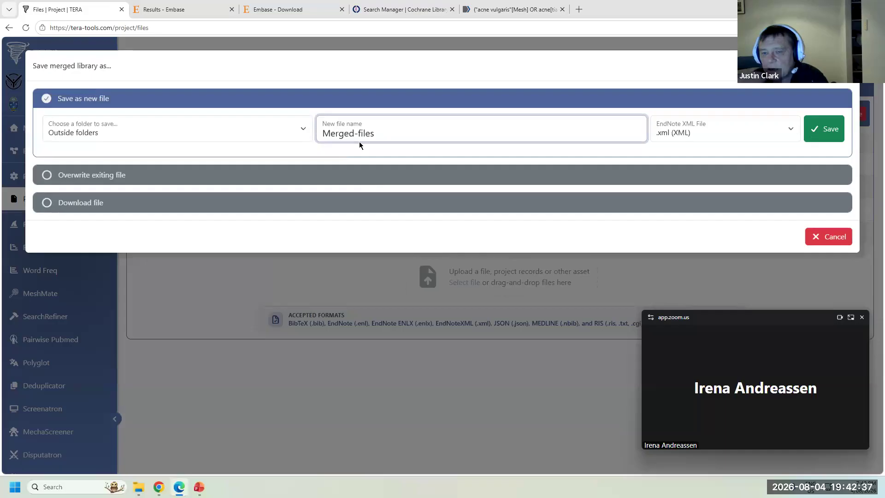
key(ctrl+a)
text(Search results)
click(833, 129)
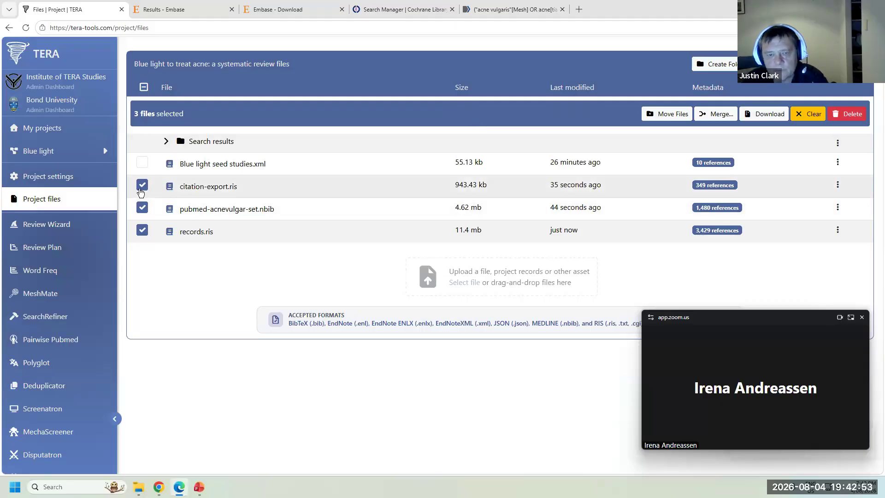
- Untick citation-export.ris, pubmed-acnevulgar-set.nbib and records.ris in the file list
click(142, 184)
click(142, 207)
click(142, 230)
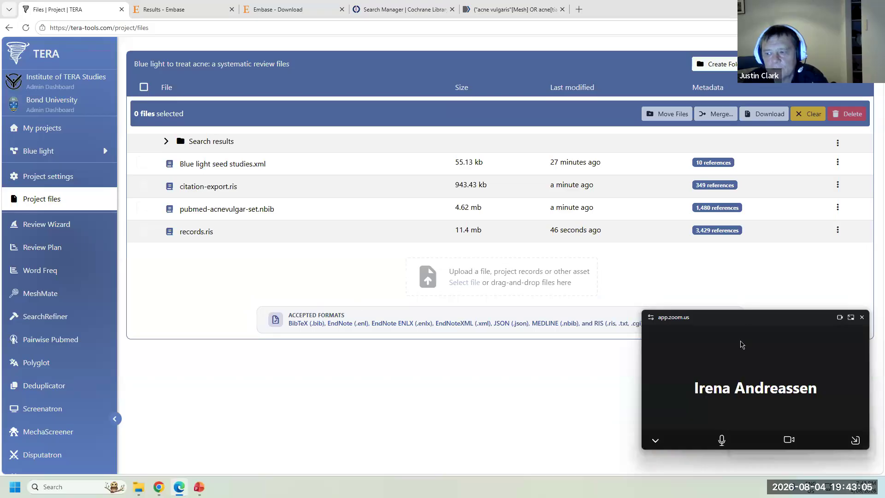
drag(743, 321, 520, 254)
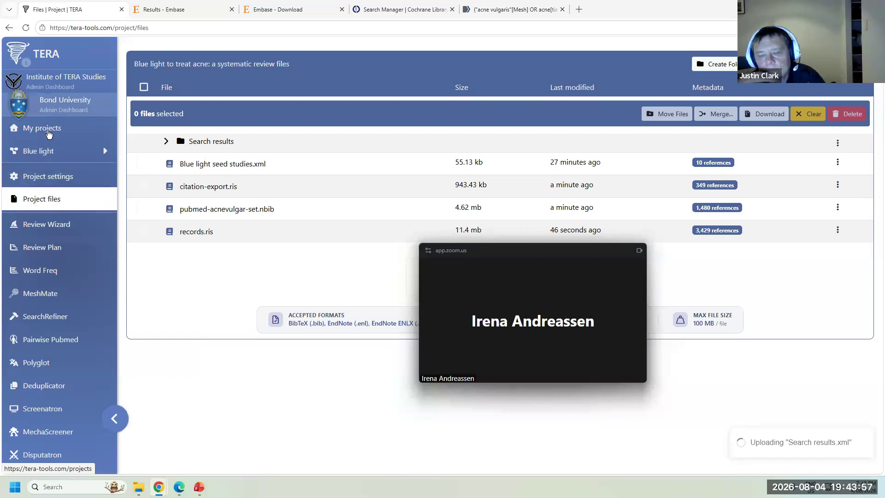
- Choose the project from the projects list and launch the Deduplicator tool
click(43, 155)
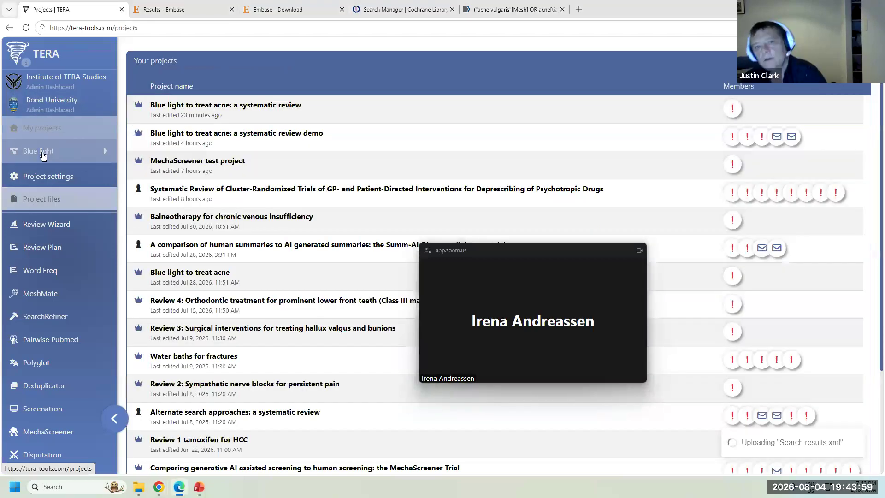
click(207, 135)
drag(449, 260, 680, 35)
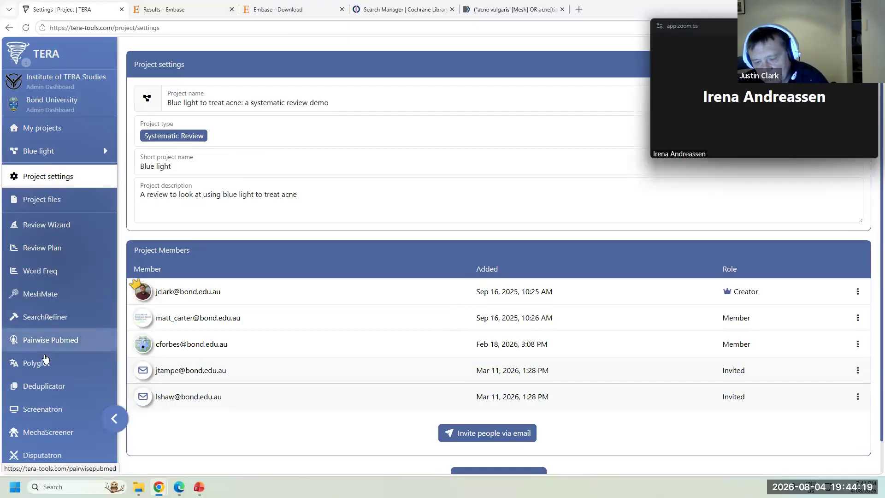
click(44, 390)
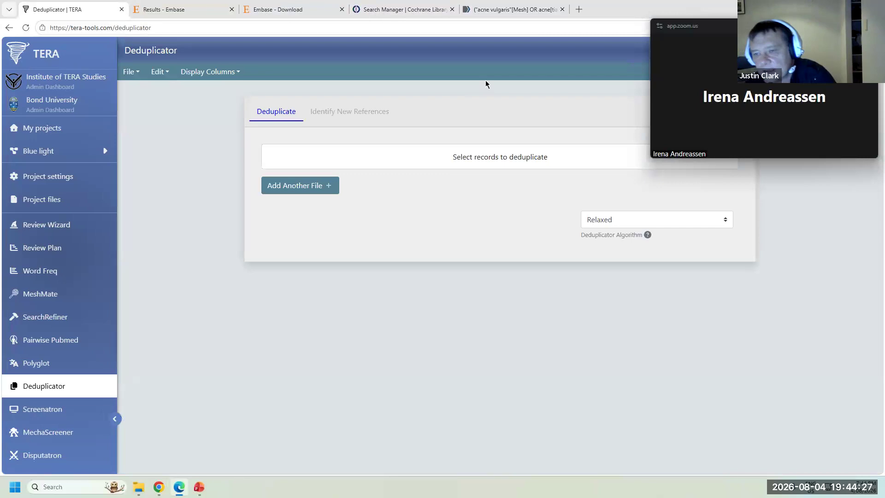
- Set the deduplication algorithm to Focused after reading its help, then show the record picker
click(652, 222)
click(629, 235)
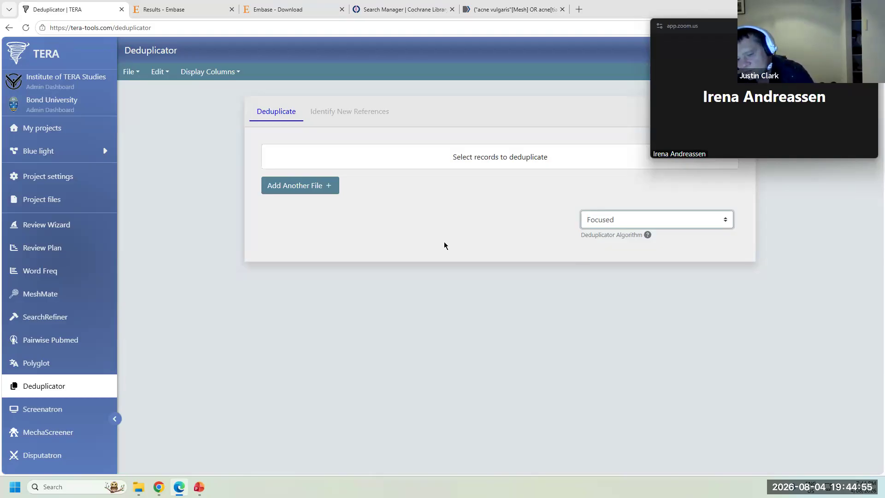
click(648, 234)
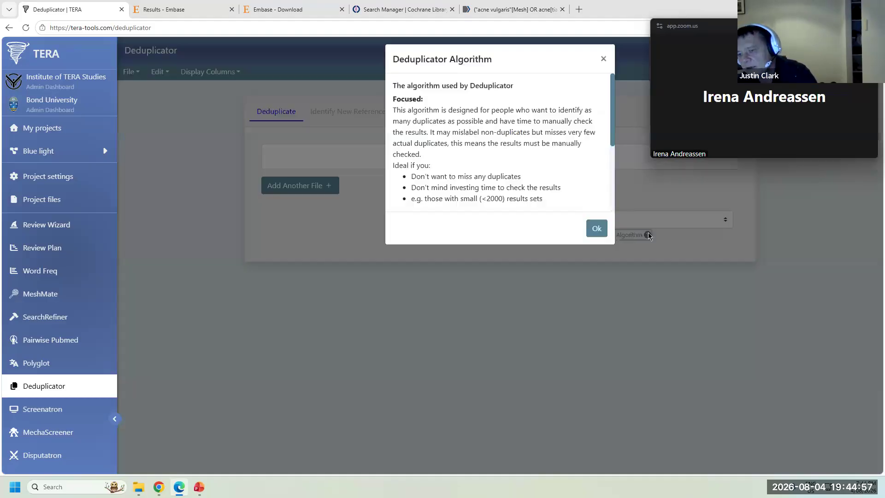
scroll(472, 175, down, 3)
scroll(498, 162, up, 3)
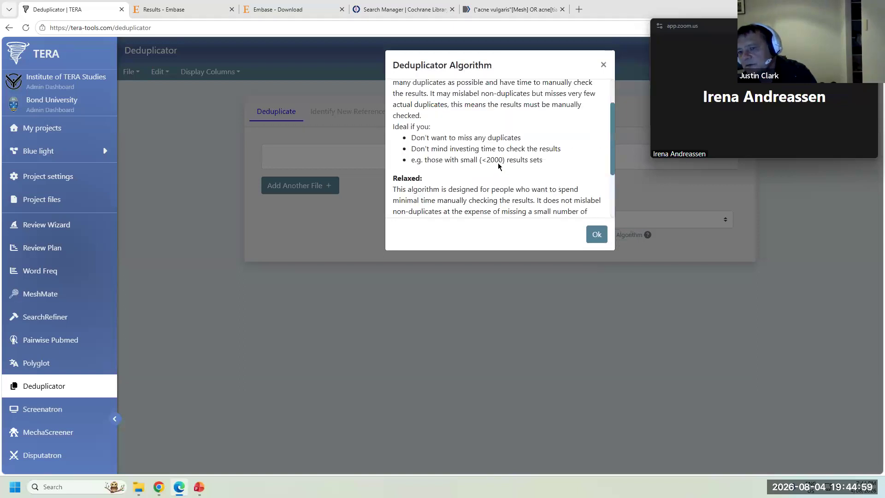
click(596, 235)
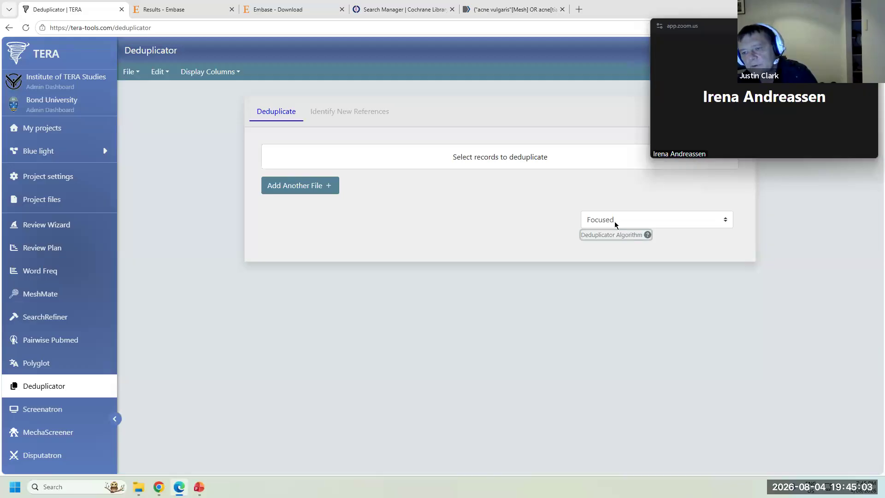
click(477, 158)
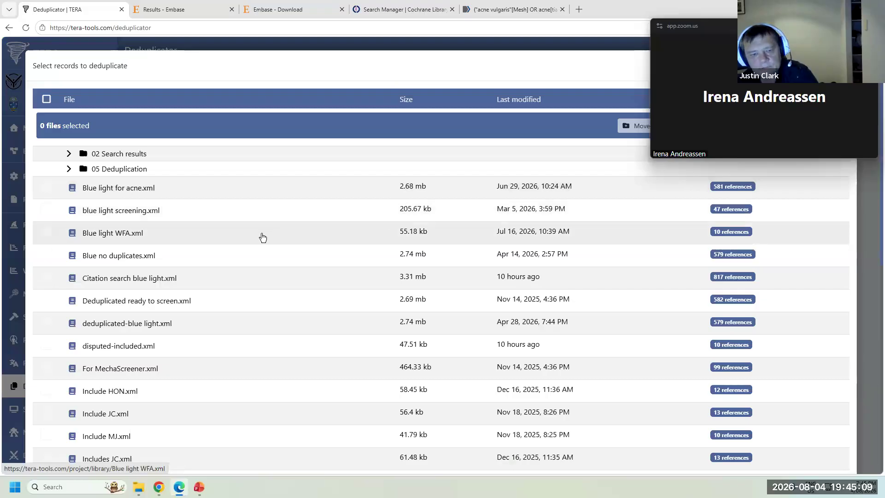
- Load Blue light for acne.xml from the project file list into Deduplicator
scroll(262, 237, down, 6)
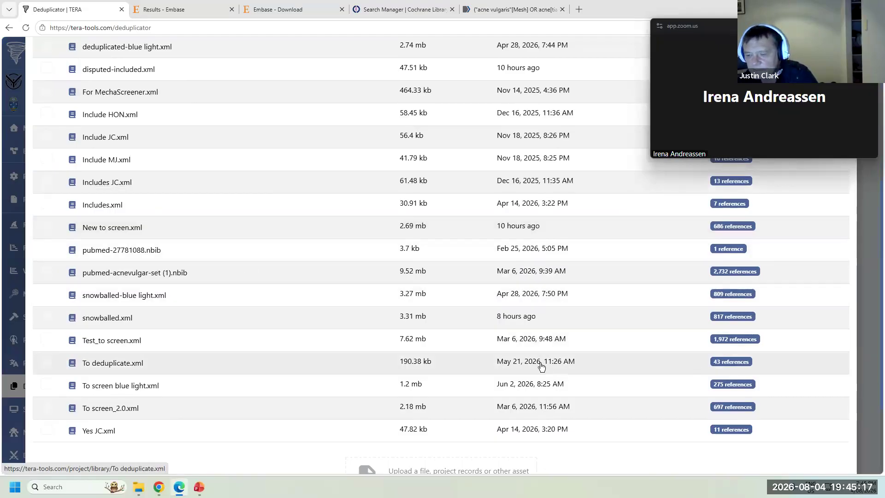
scroll(263, 409, up, 5)
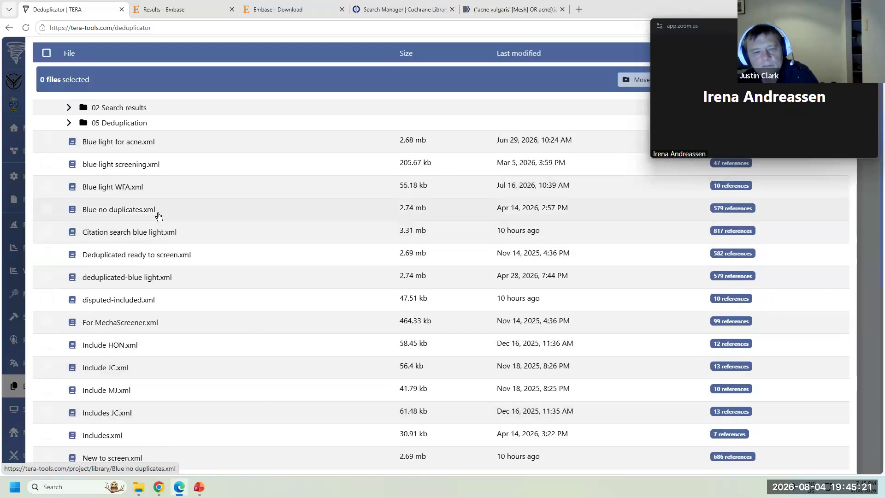
scroll(320, 253, up, 1)
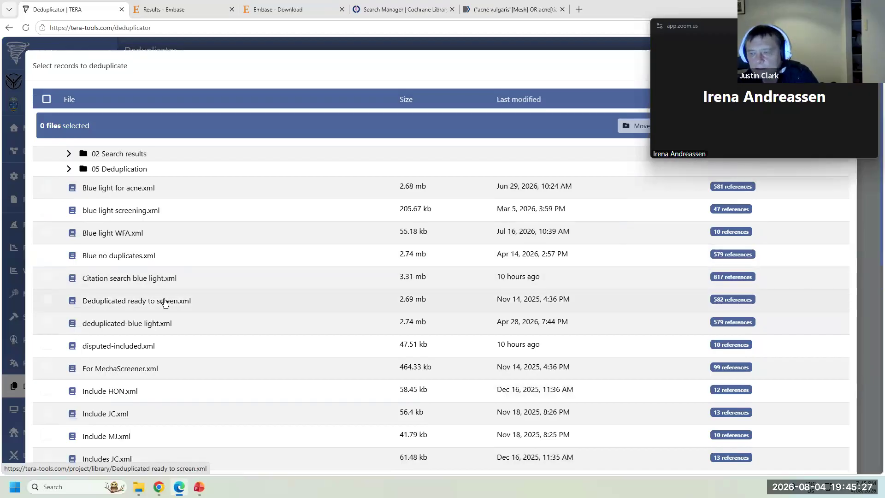
click(156, 190)
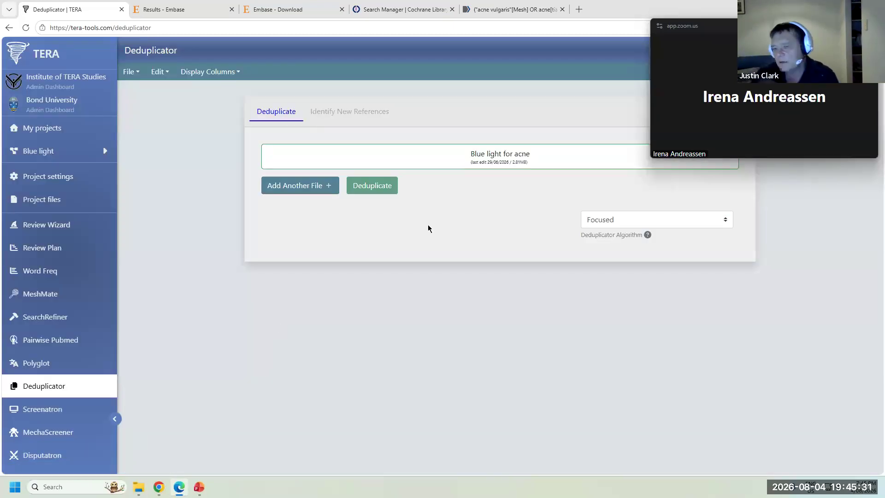
- Deduplicate the library and check the Extremely and Highly Likely Duplicates groups
click(380, 187)
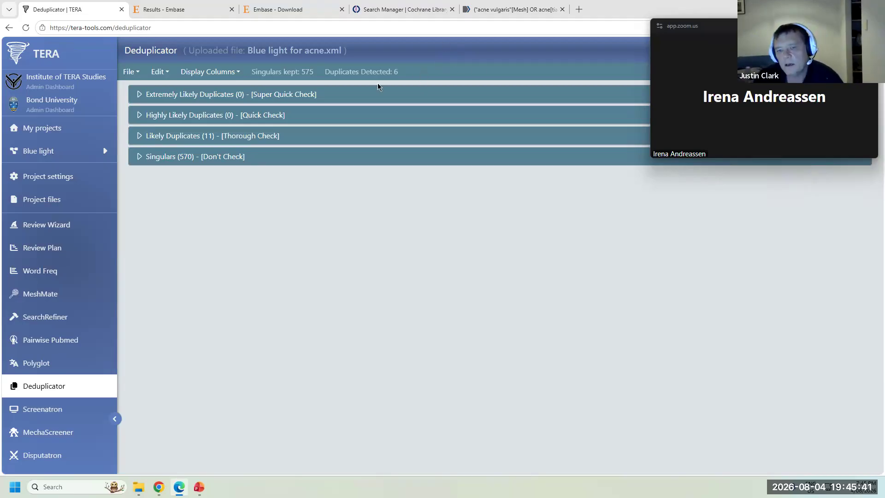
click(340, 94)
click(340, 95)
click(330, 117)
click(328, 111)
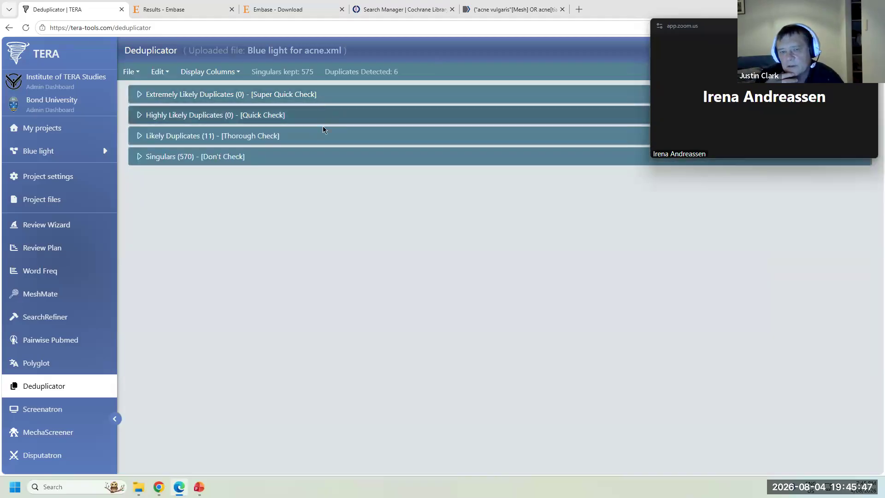
- Review Likely Duplicates and mark Vitiligo in Children as Not Dupe
click(329, 137)
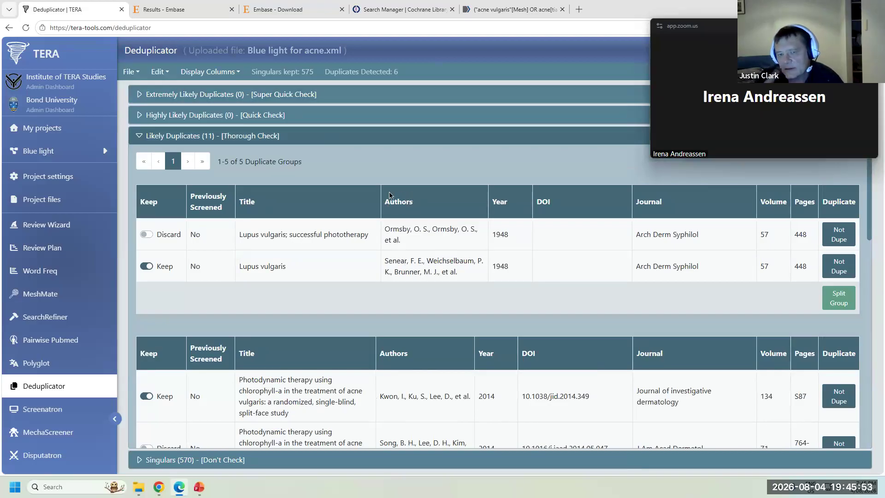
click(266, 137)
click(266, 138)
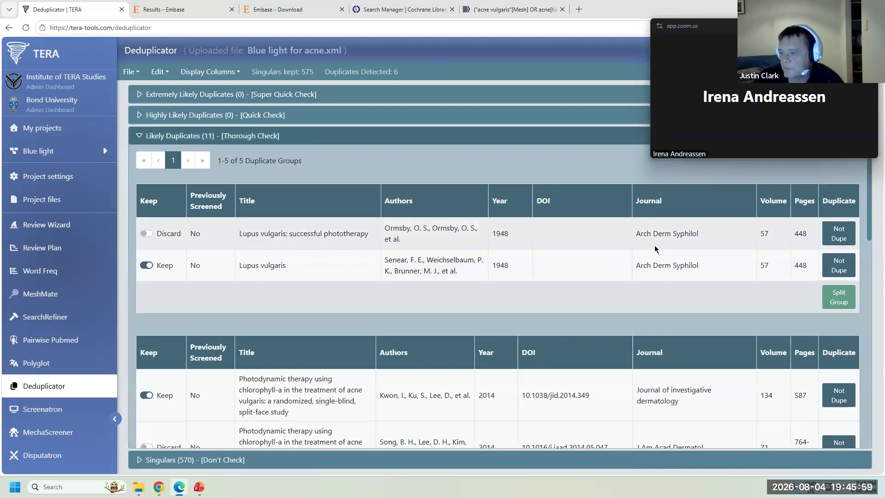
scroll(654, 245, down, 8)
scroll(655, 252, down, 3)
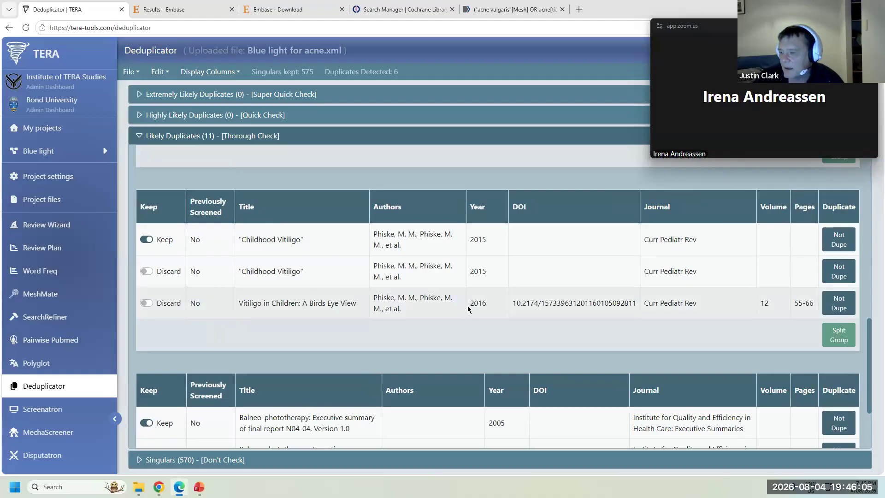
click(834, 303)
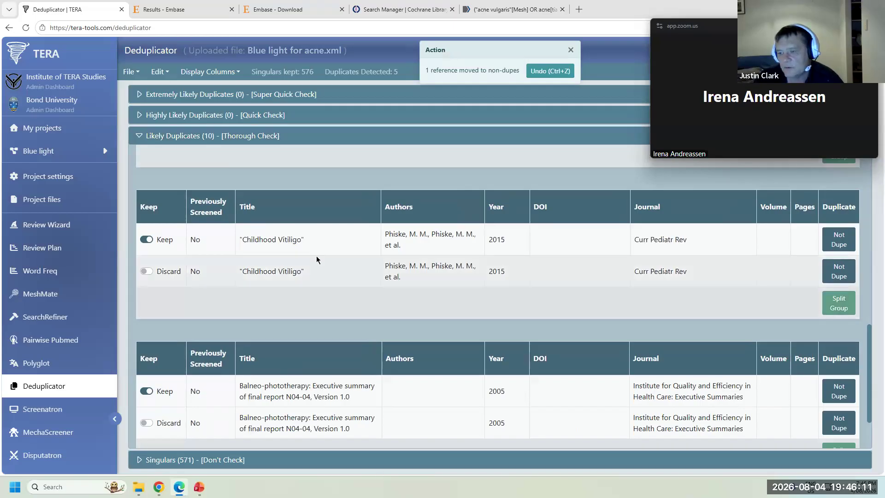
click(130, 74)
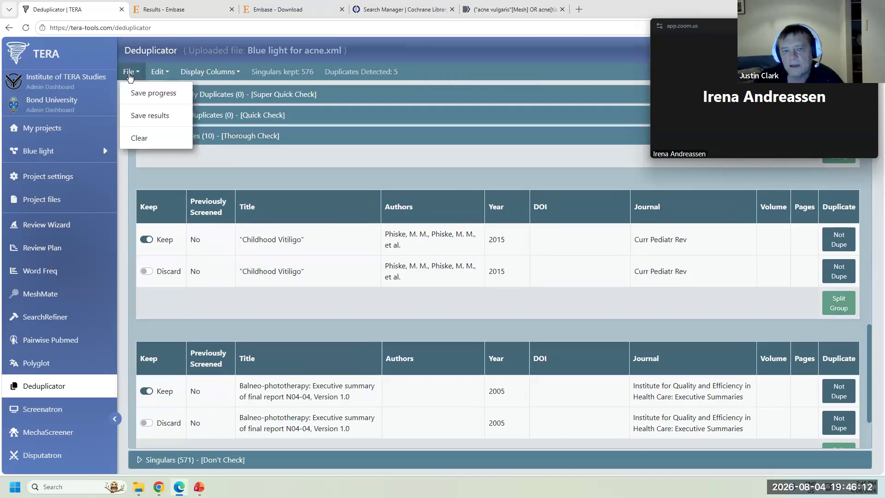
click(160, 117)
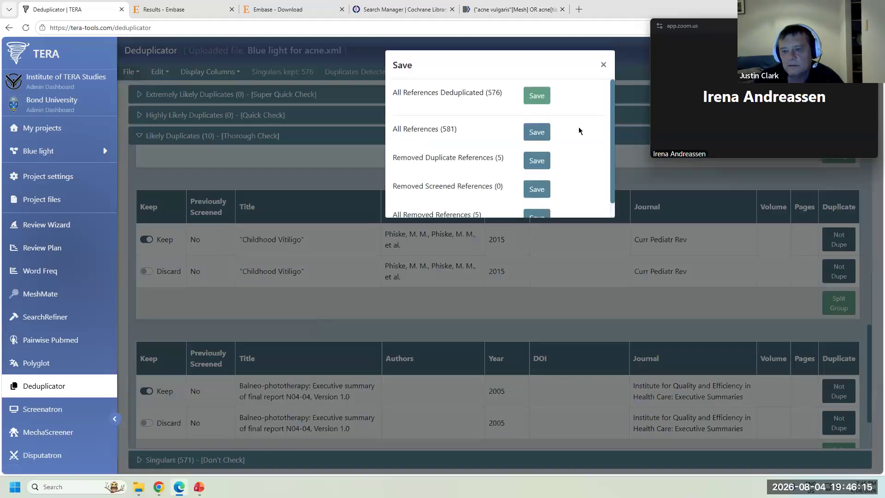
click(536, 96)
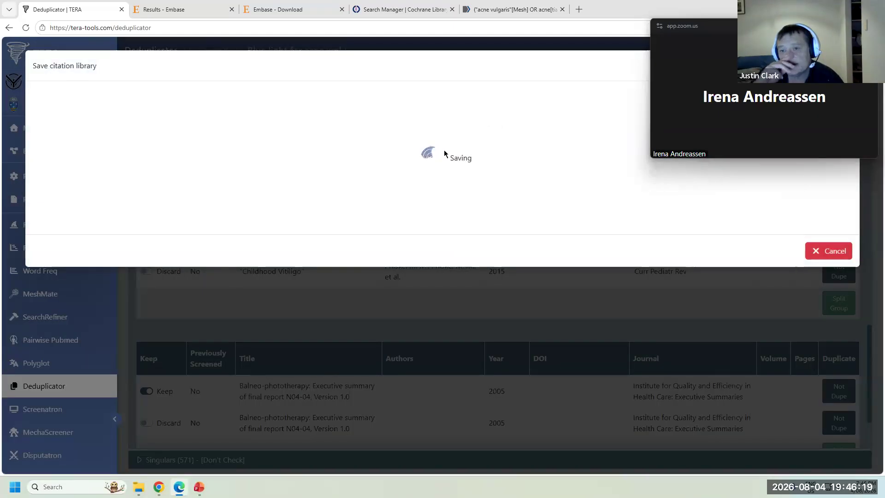
drag(776, 27, 581, 224)
click(828, 236)
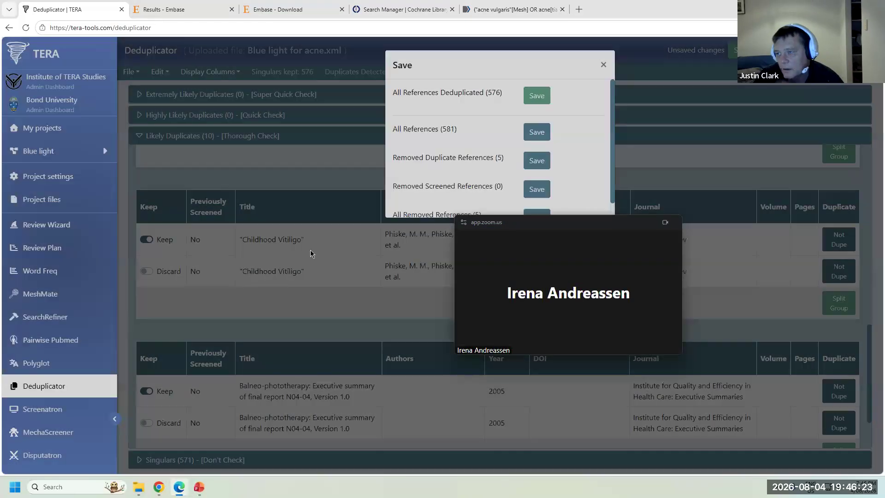
click(604, 64)
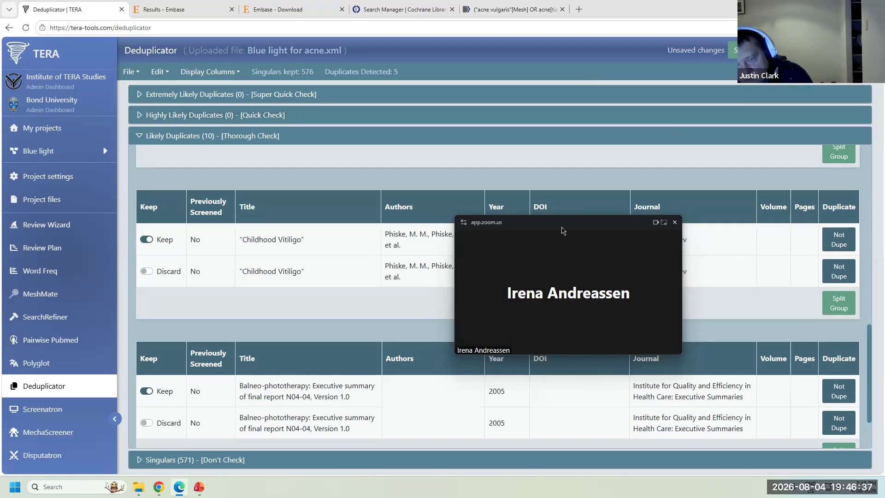
drag(561, 223, 700, 73)
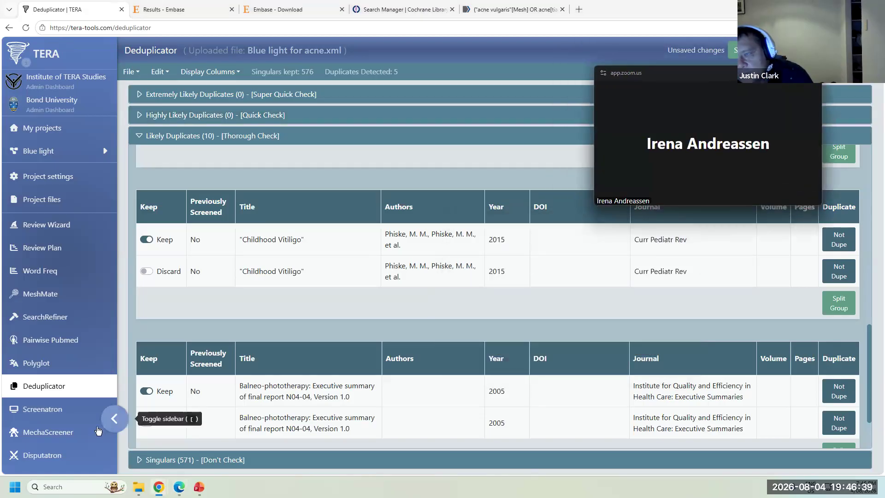
- Leave Screenatron despite unsaved changes and switch to MechaScreener with 466 references to screen
click(43, 409)
key(Return)
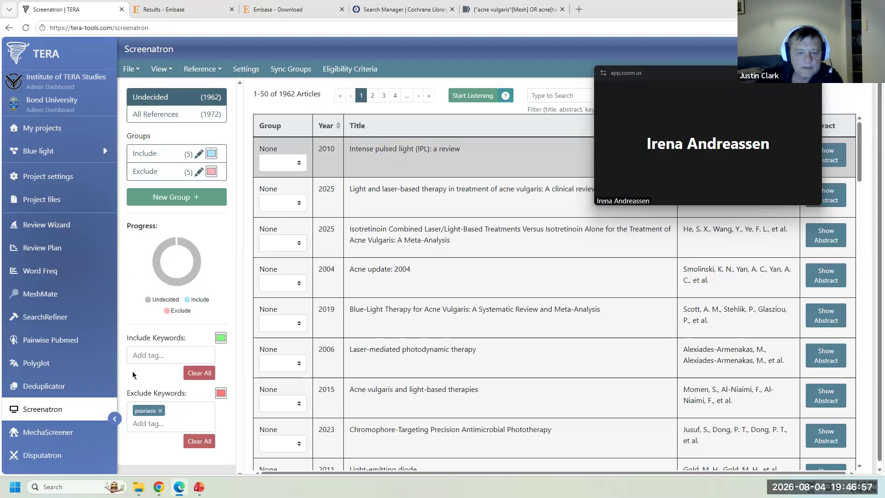
click(52, 432)
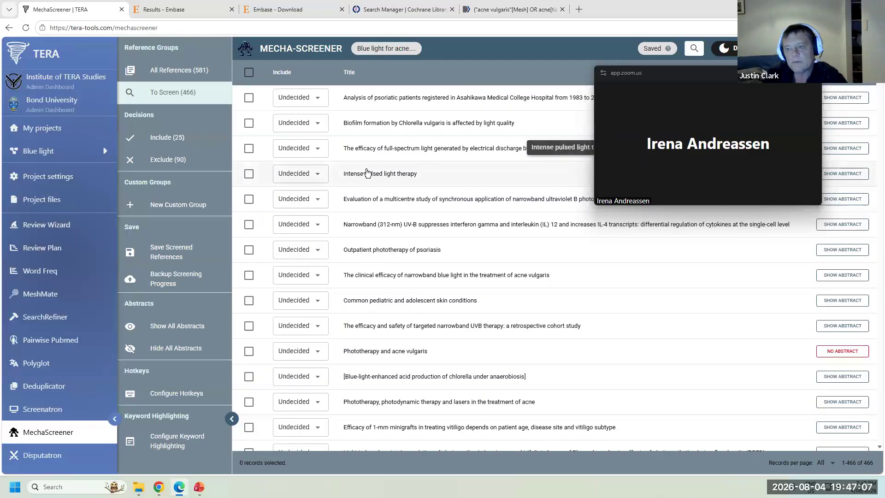
- Confirm closing the earlier screening session and browse the project's citation libraries to screen
drag(691, 73, 618, 72)
click(606, 272)
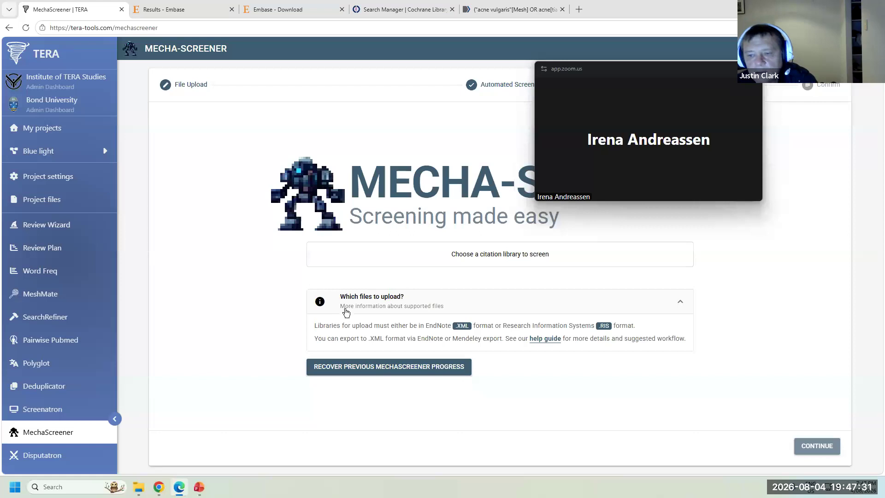
click(486, 257)
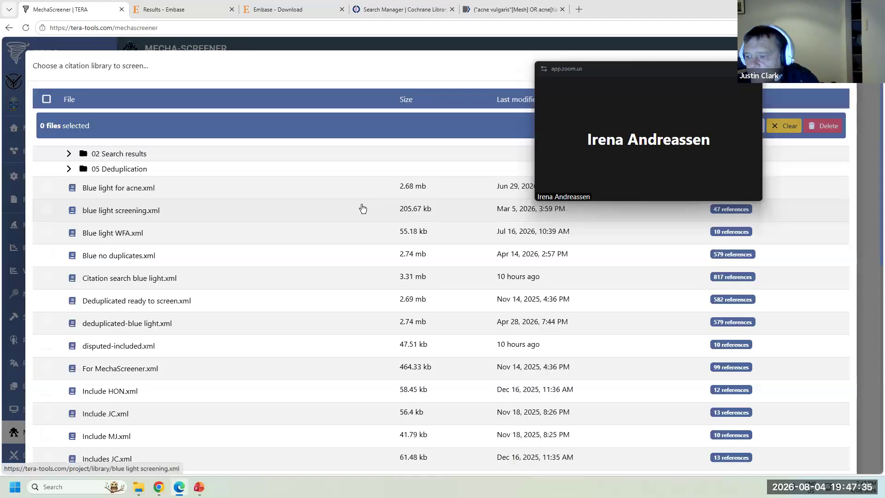
scroll(241, 244, down, 2)
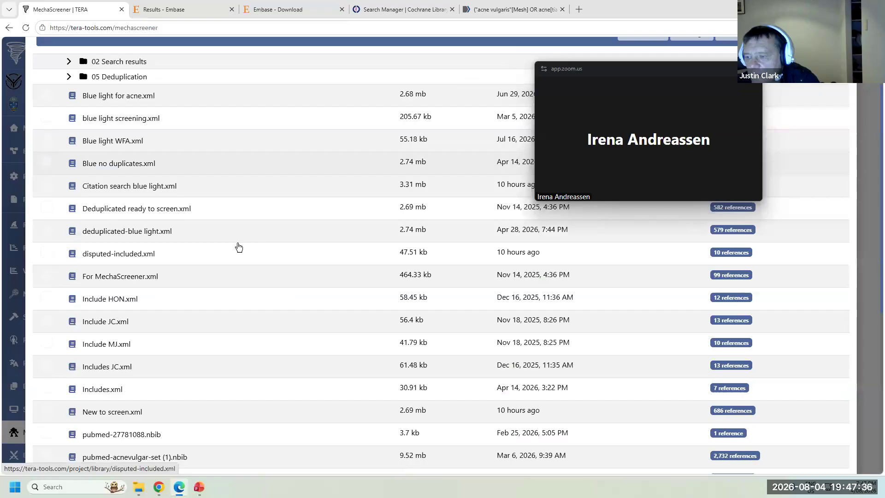
- Load For MechaScreener.xml (99 references) and continue to the automated screening step
click(105, 279)
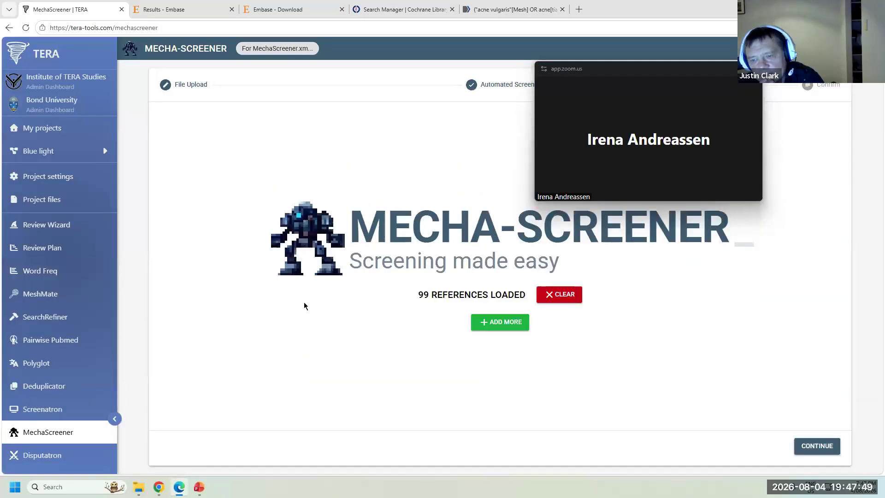
click(828, 452)
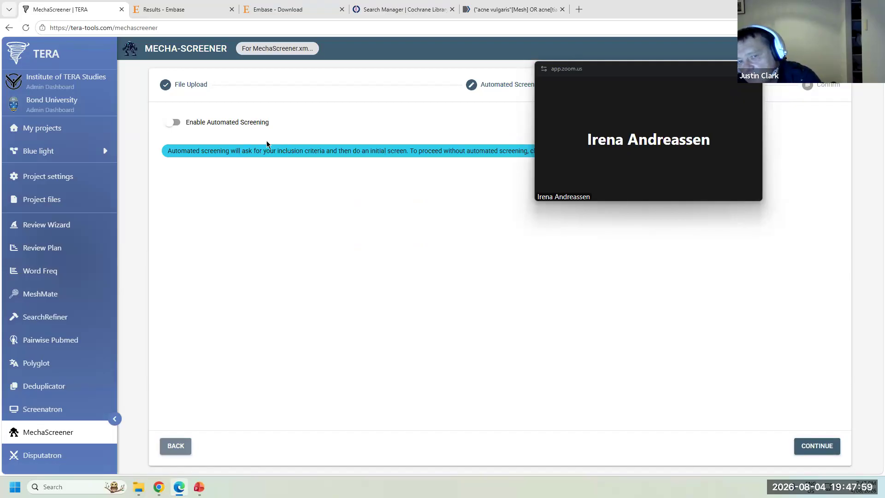
- Turn on automated PICOT screening without exclusion criteria, importing the criteria from MethodsWizard
click(173, 122)
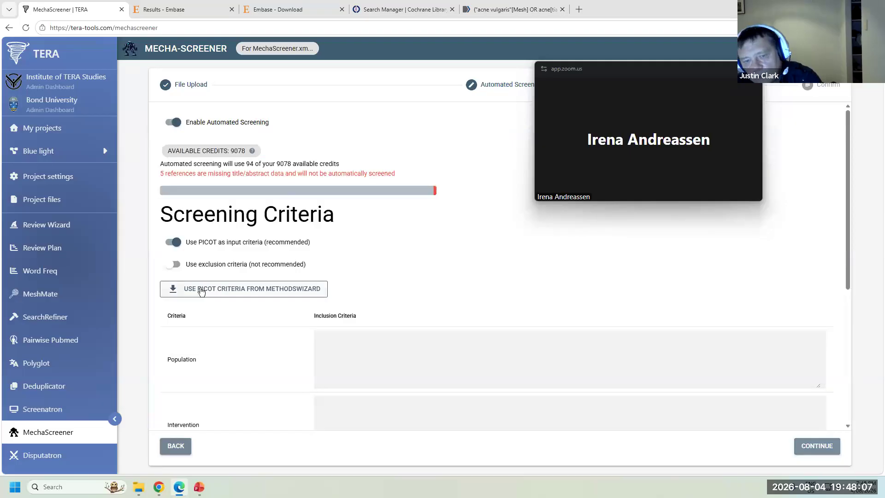
click(173, 242)
click(198, 263)
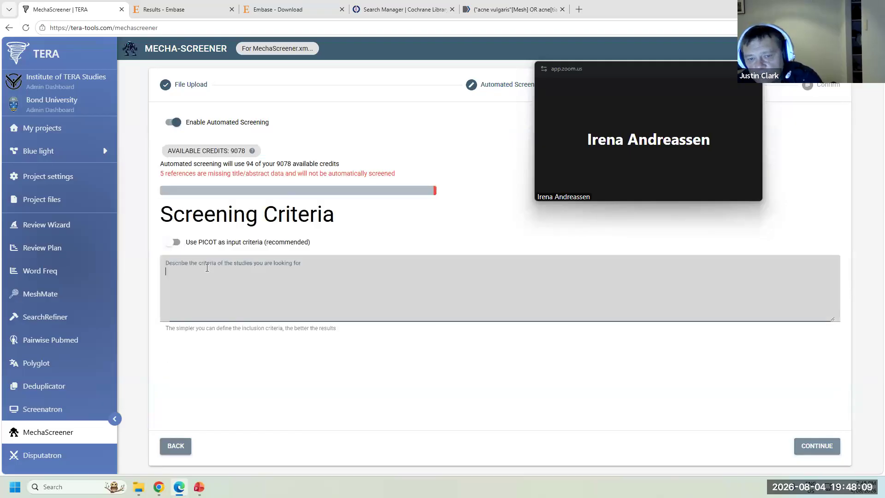
click(175, 244)
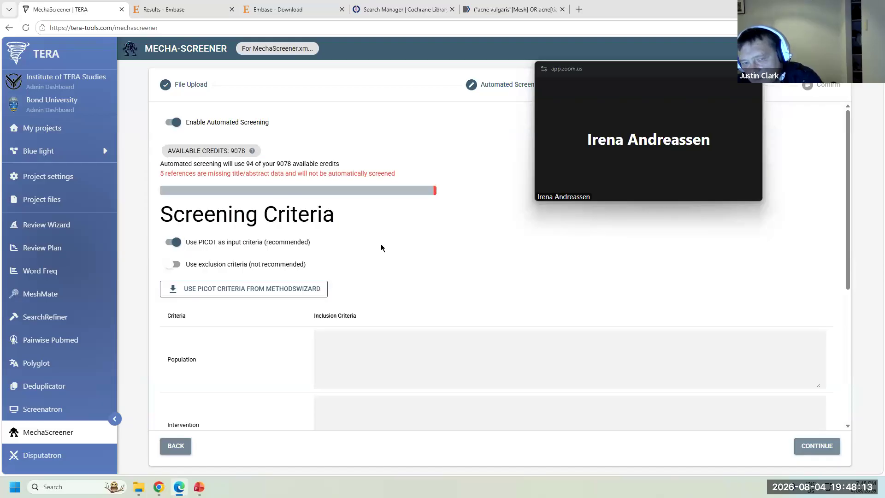
scroll(381, 247, down, 2)
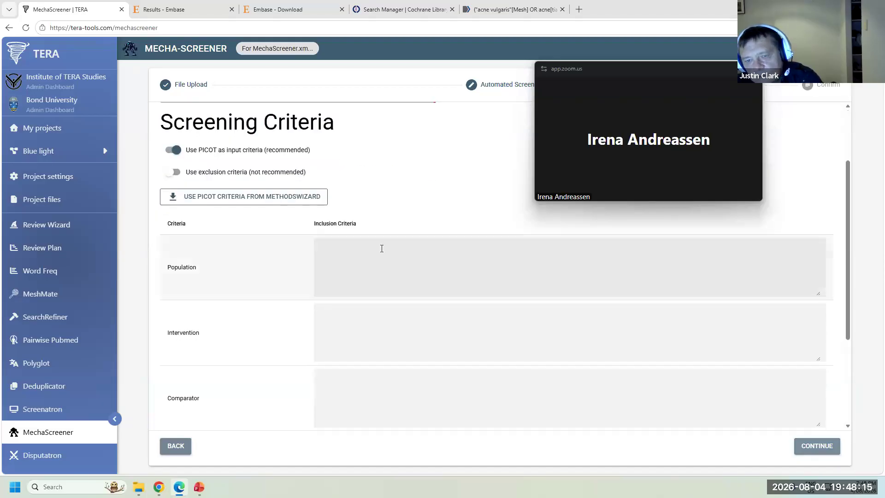
click(229, 173)
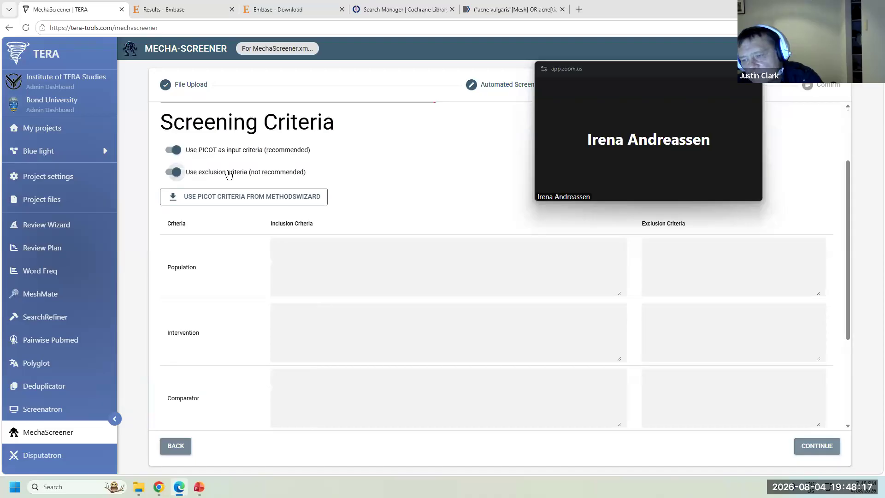
click(229, 174)
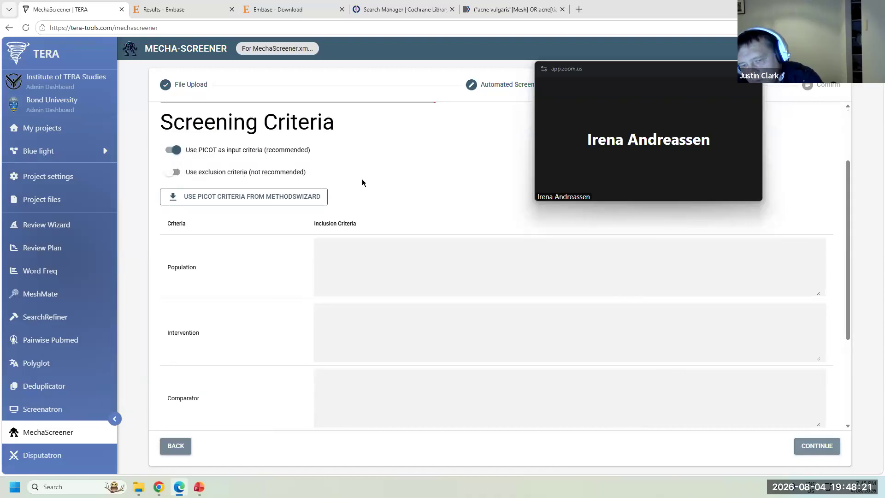
click(277, 198)
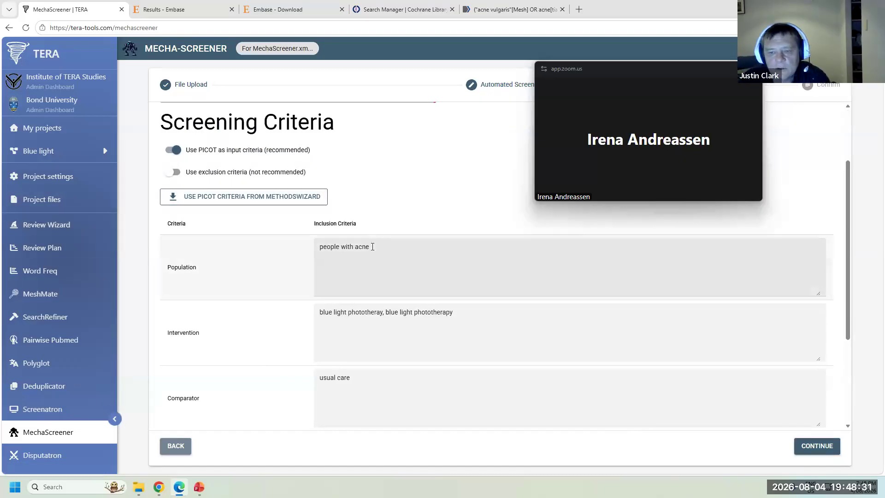
- Trim the criteria: drop the duplicate intervention term, usual-care comparator, and extra outcomes beyond acne severity
drag(453, 313, 390, 313)
key(BackSpace)
key(BackSpace)
key(BackSpace)
key(BackSpace)
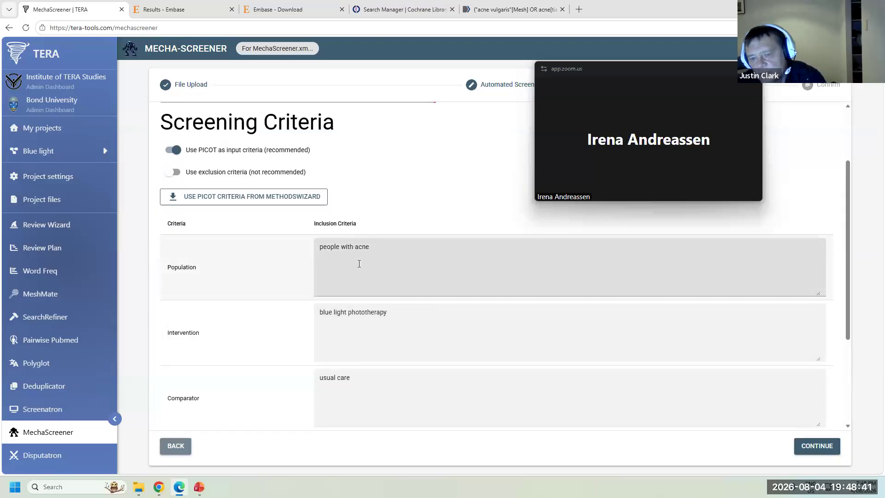
scroll(369, 310, down, 3)
drag(363, 236, 284, 226)
key(BackSpace)
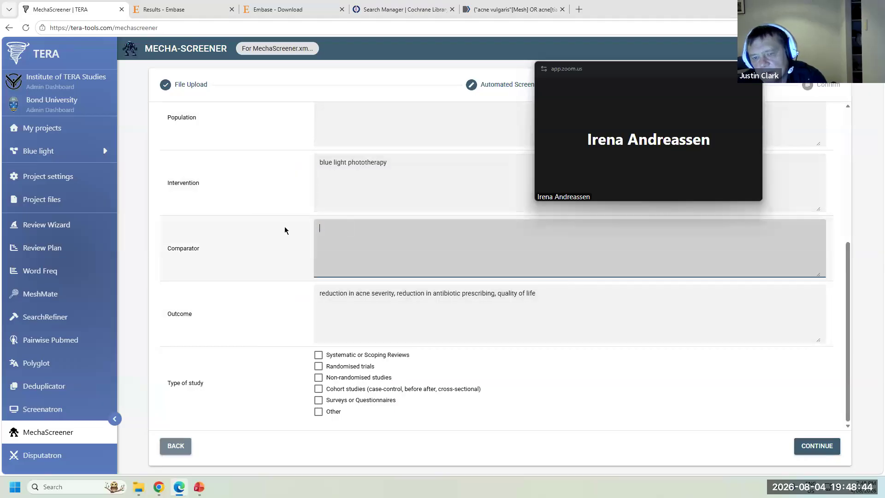
click(263, 184)
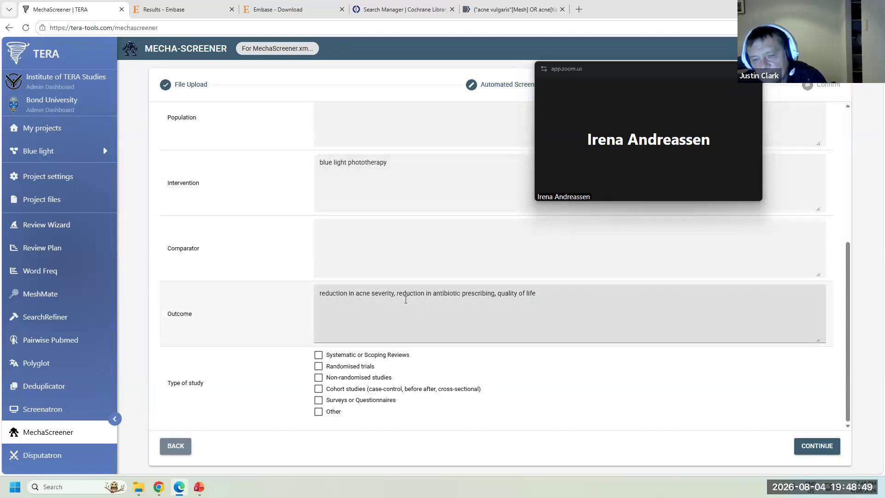
drag(395, 296, 548, 291)
key(BackSpace)
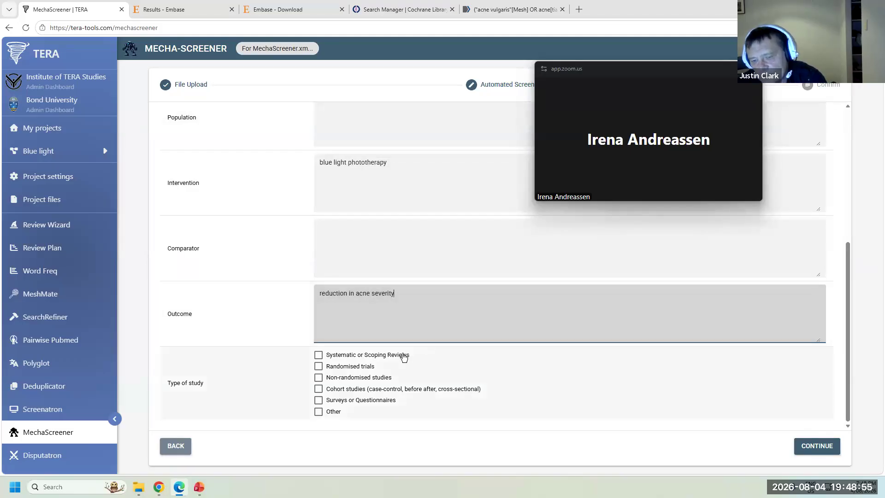
- Restrict study type to randomised trials and start screening the 99 references
click(337, 367)
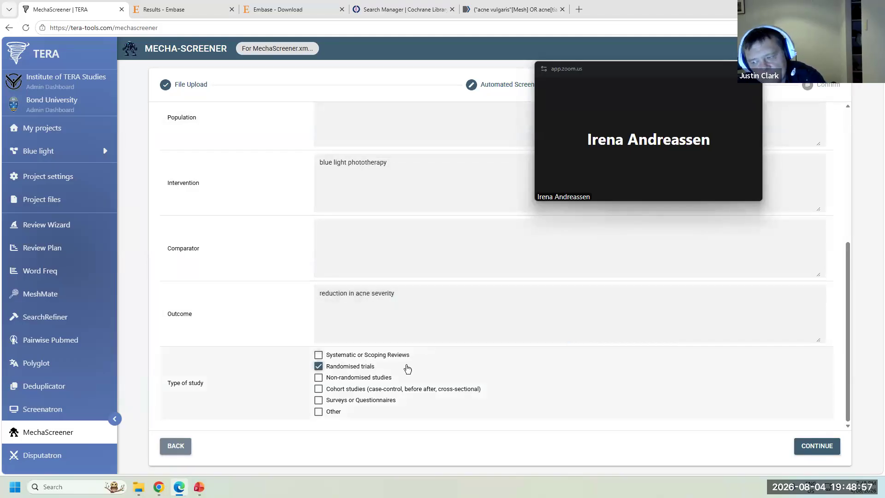
click(813, 451)
click(814, 447)
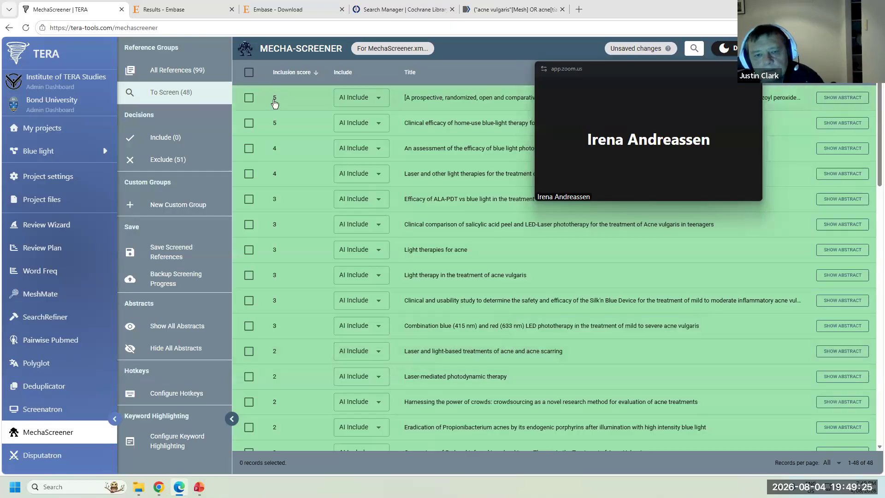
- List the 51 AI-excluded references and glance at the MechaScreener preprint citation
click(171, 160)
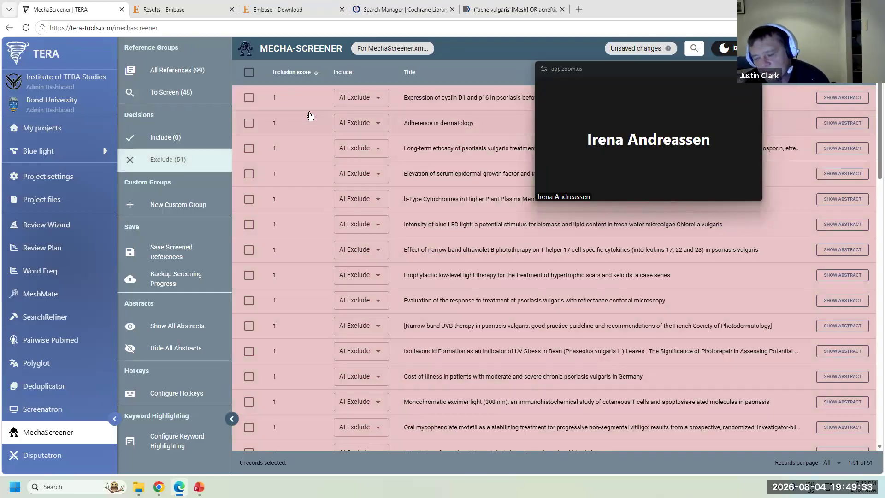
drag(640, 72, 752, 325)
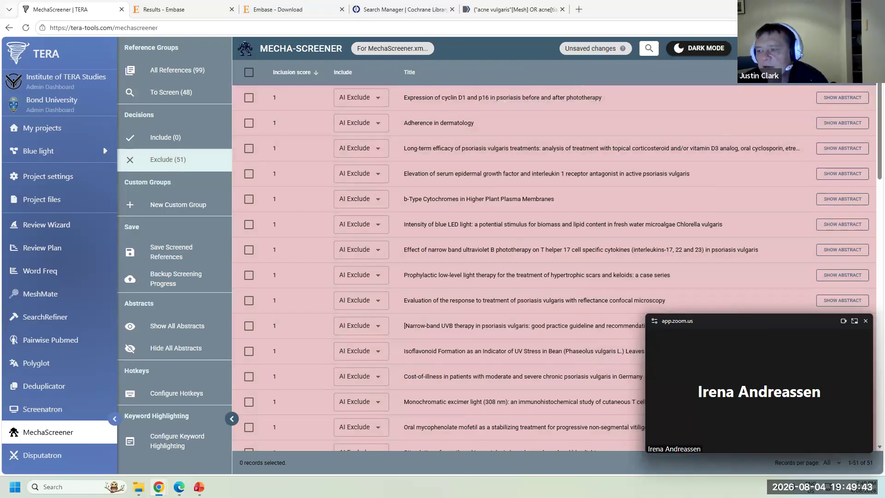
click(802, 48)
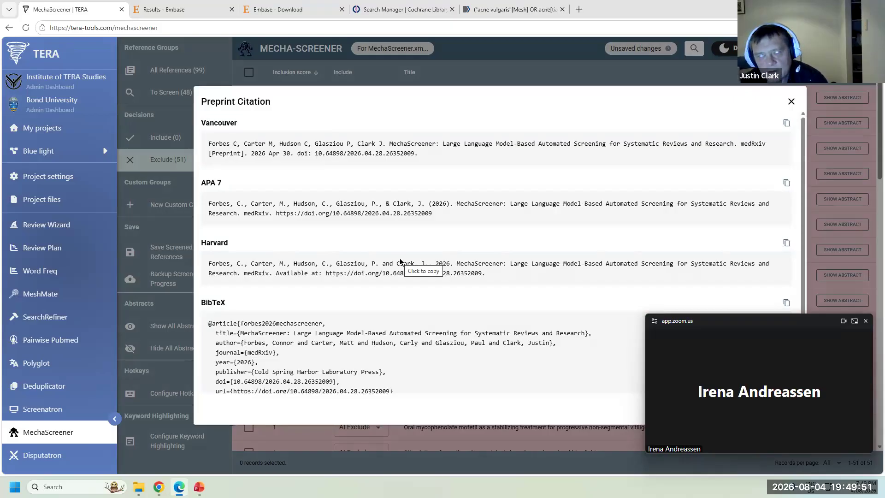
click(788, 104)
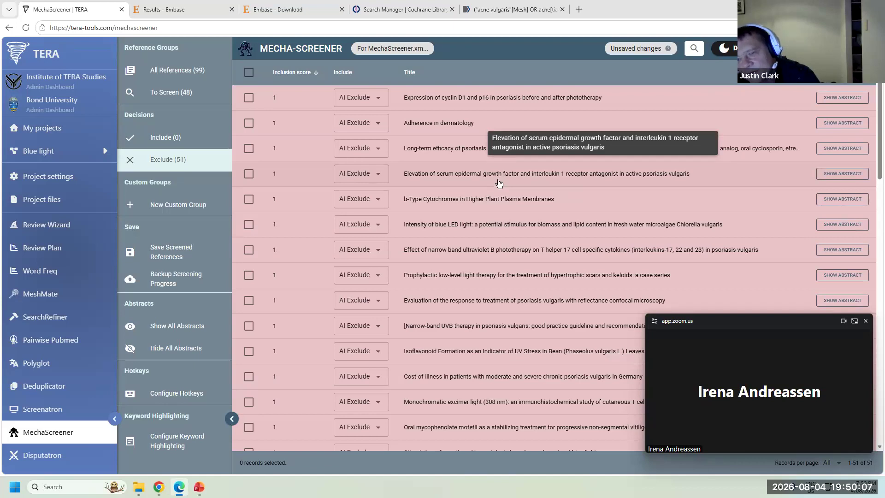
click(480, 98)
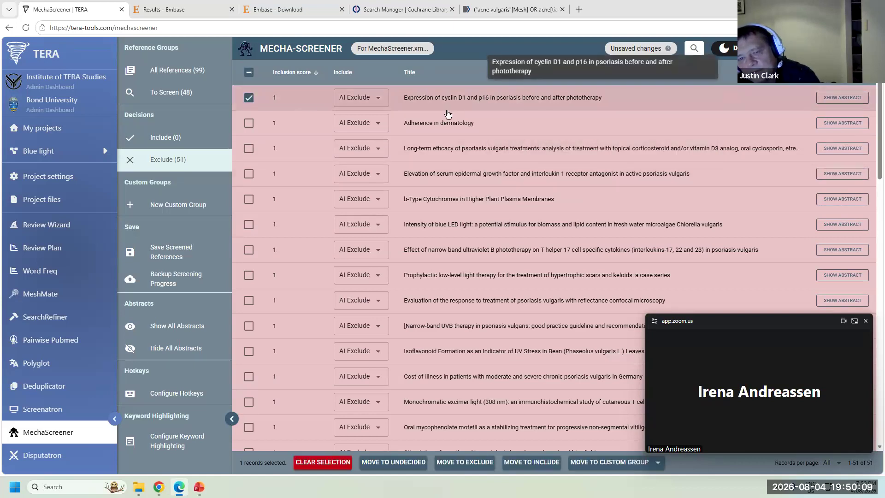
- Exclude the 39 to-screen references scored 3 or lower, plus two missing-abstract references
click(250, 99)
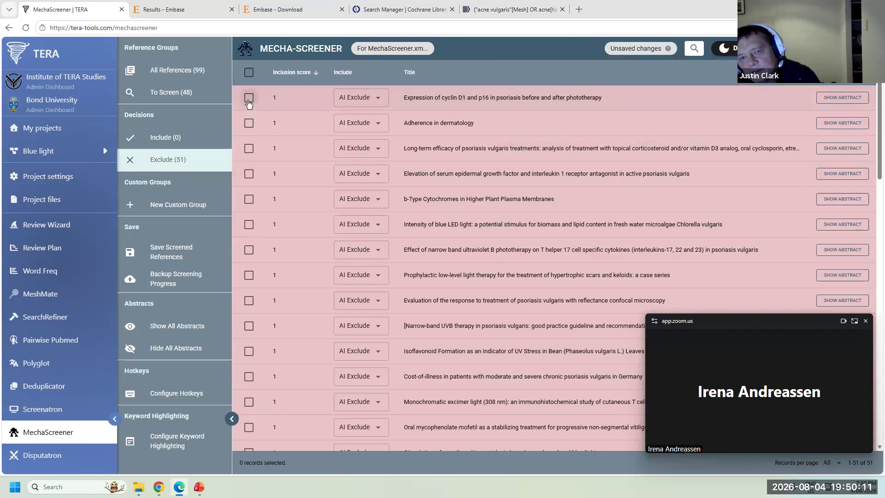
click(178, 93)
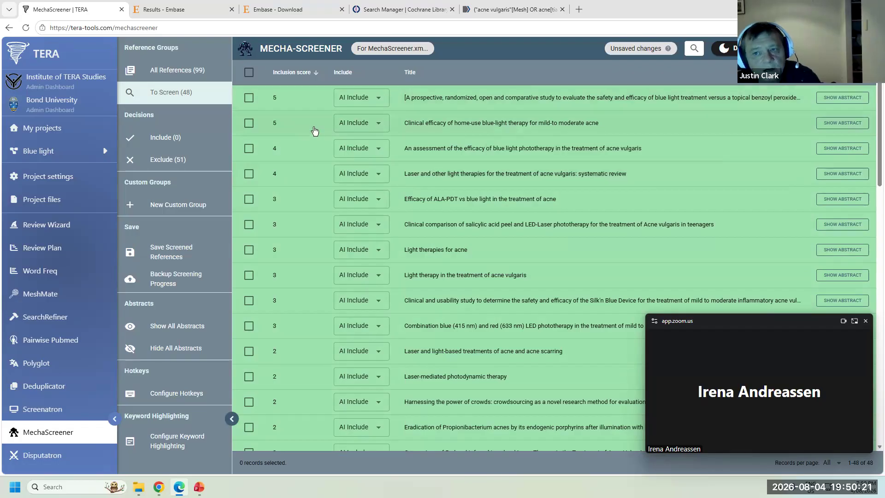
scroll(441, 148, down, 18)
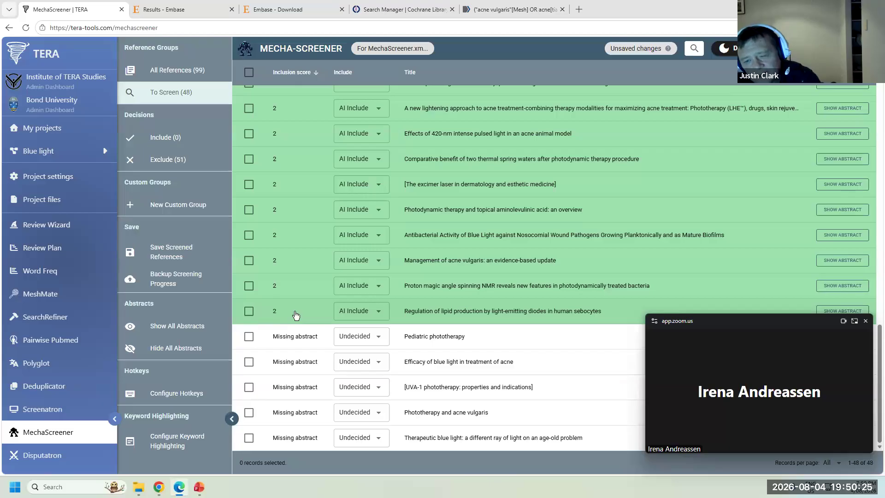
click(457, 316)
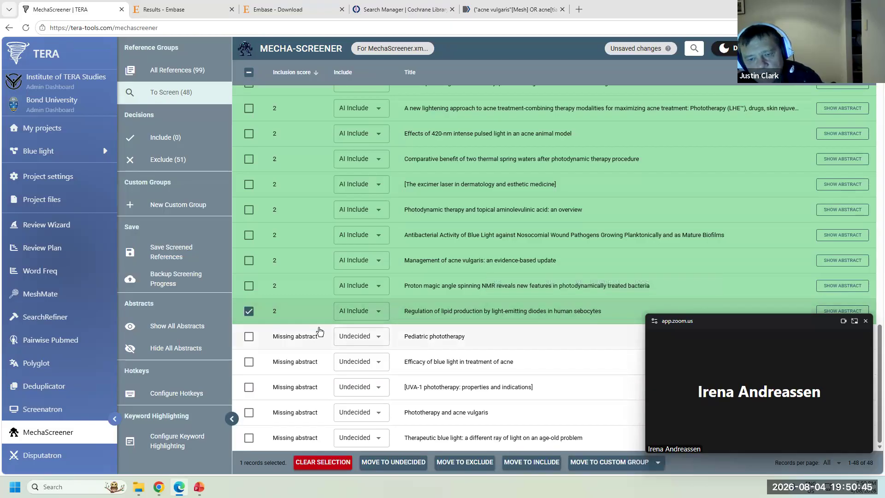
scroll(297, 272, up, 12)
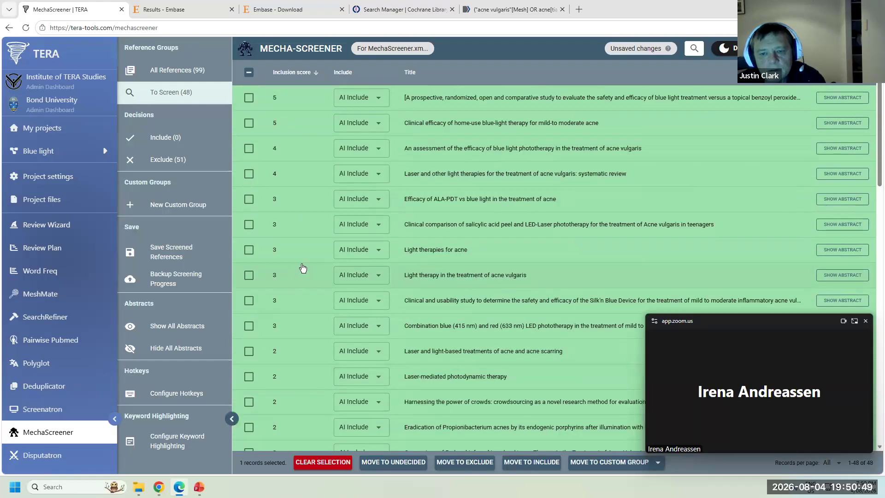
shift+click(463, 208)
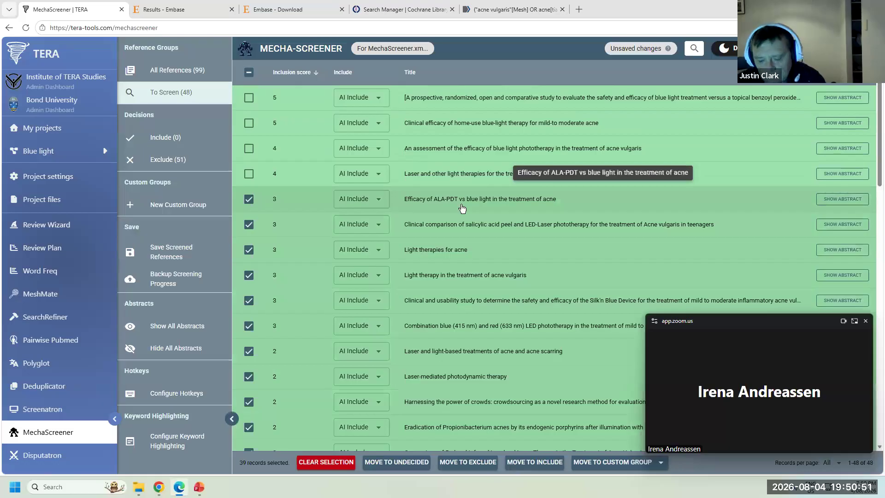
key(e)
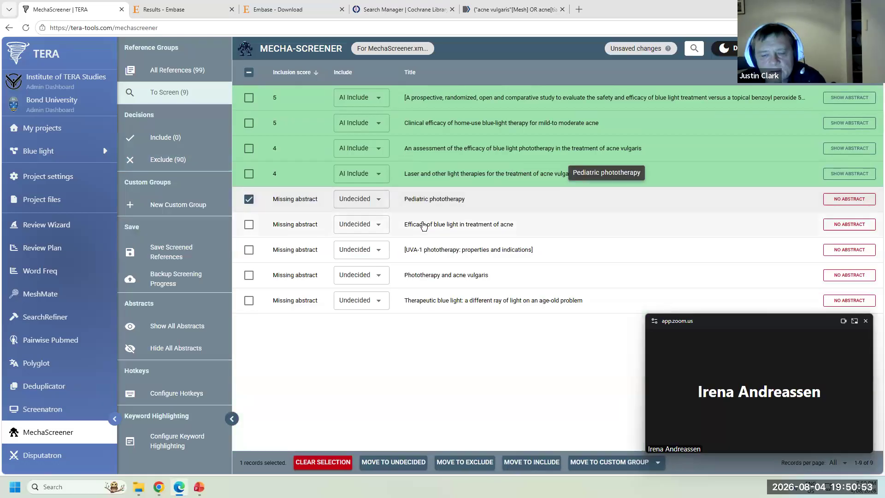
key(e)
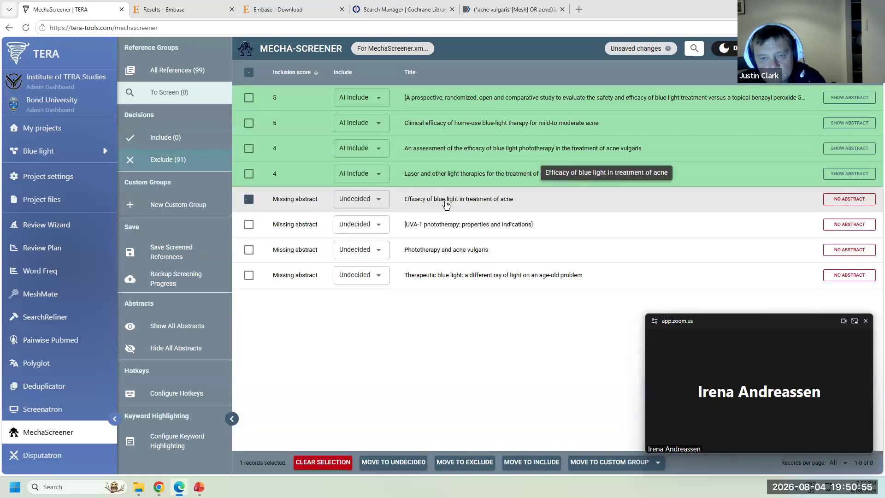
key(e)
key(e)
key(e)
key(e)
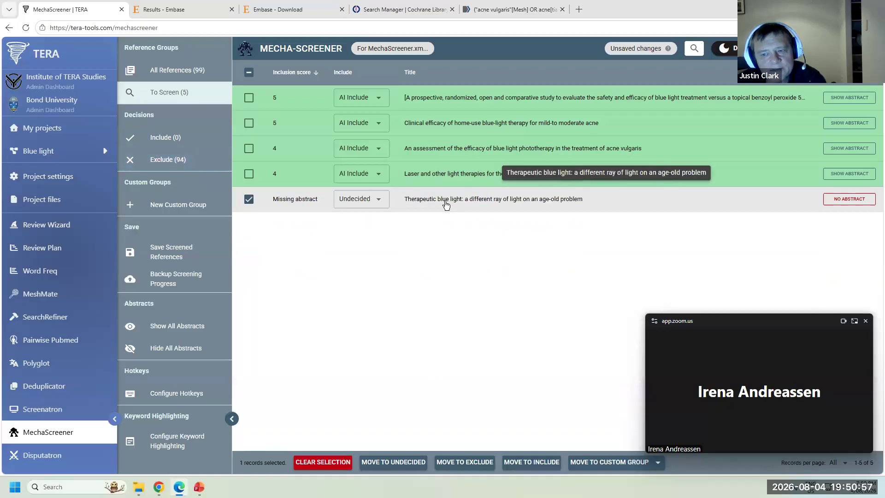
- Include the four top-scored references and show the Include (4) list
click(453, 98)
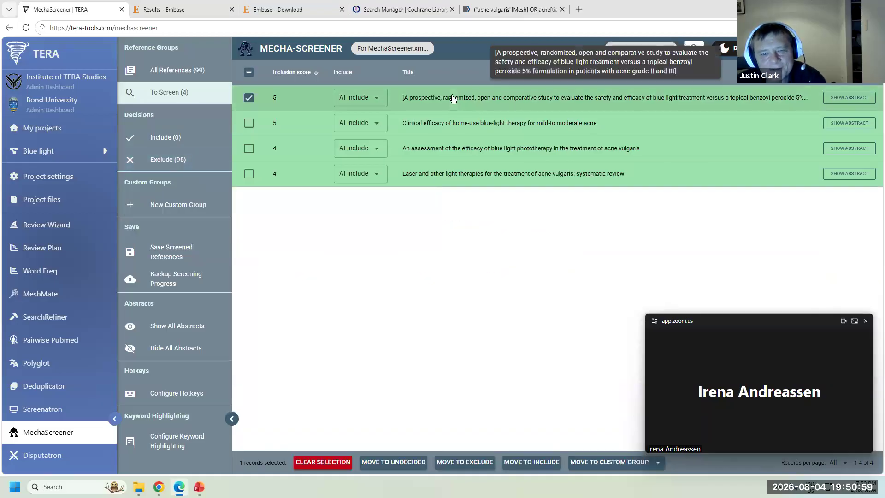
key(i)
key(i)
key(i)
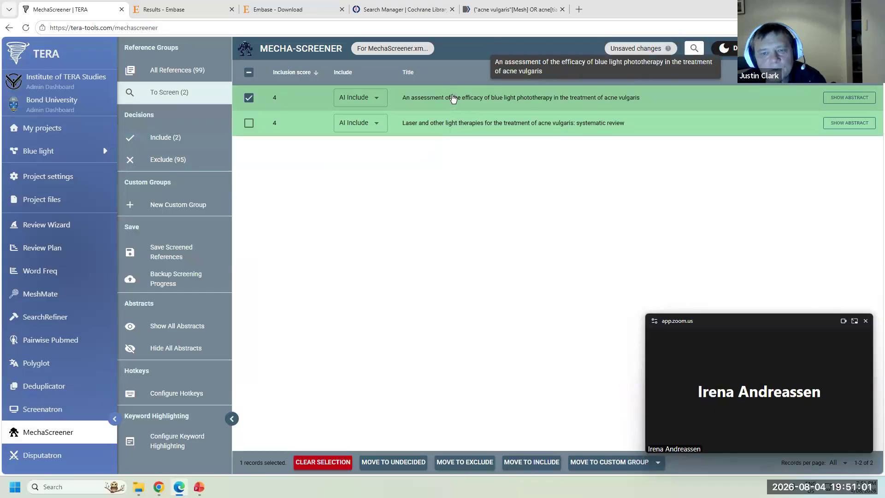
key(i)
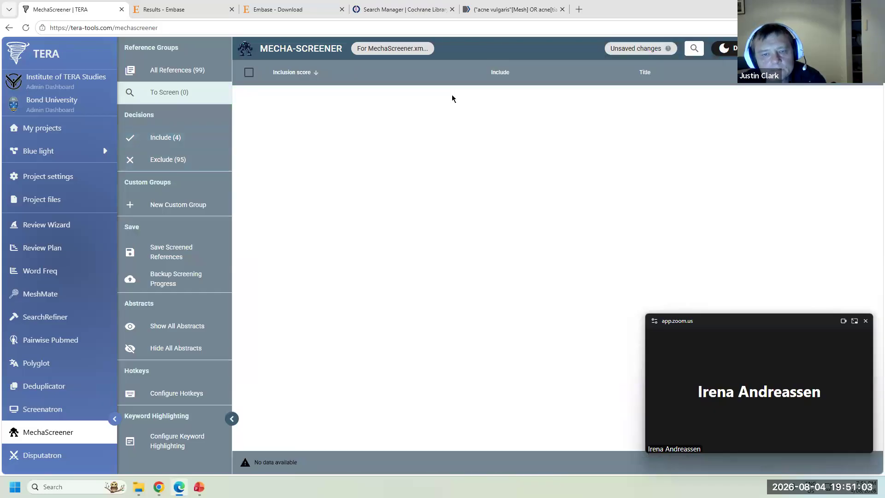
click(164, 146)
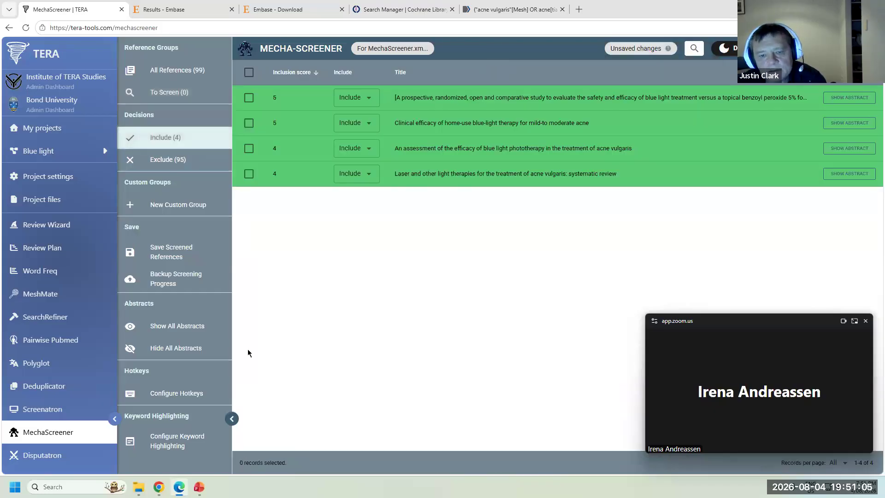
- Save the four included references as a new citation file, then close the save dialog
click(177, 253)
click(533, 236)
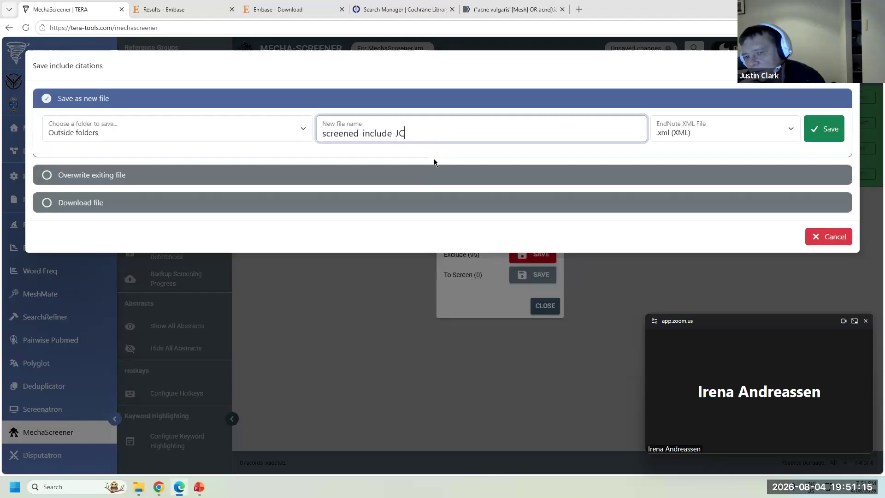
click(812, 132)
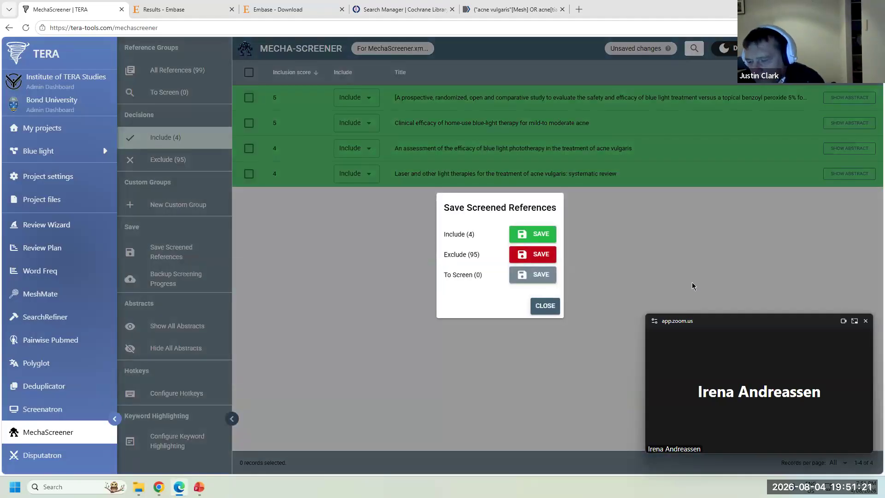
click(547, 308)
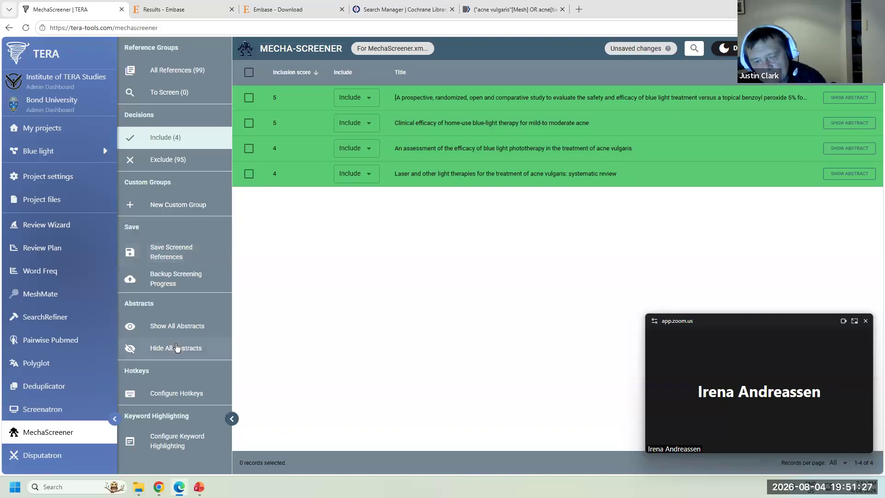
mouse_move(664, 51)
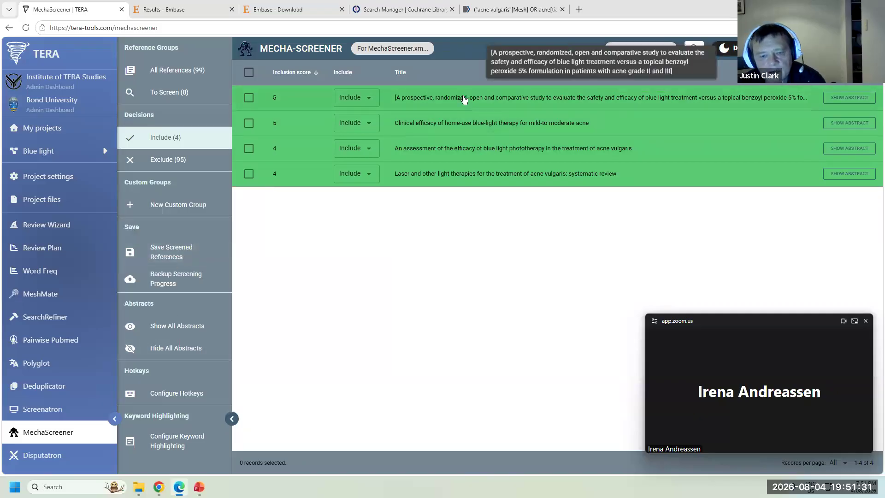
- Add 'blue' as an include highlighting keyword, then check and uncheck the first included reference
click(176, 445)
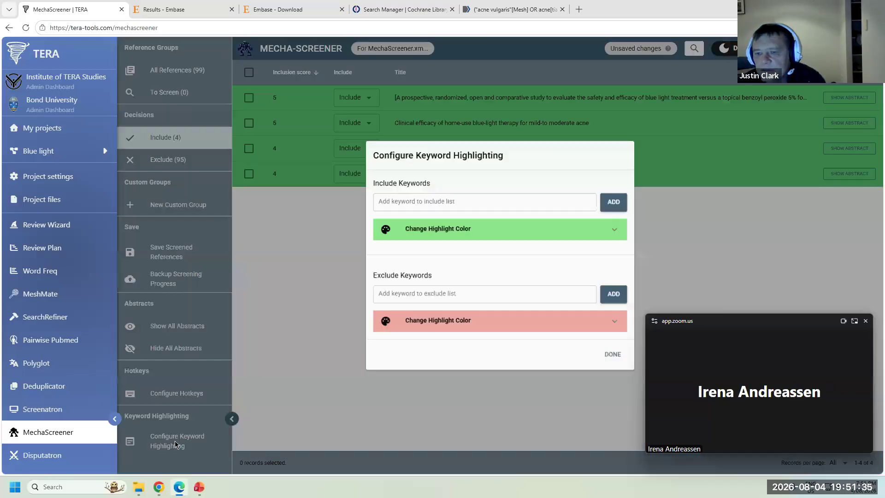
click(432, 195)
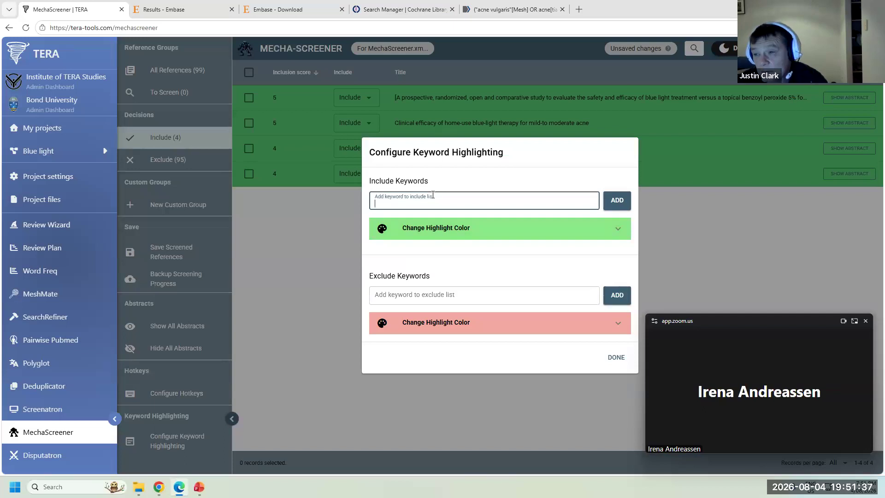
text(blue)
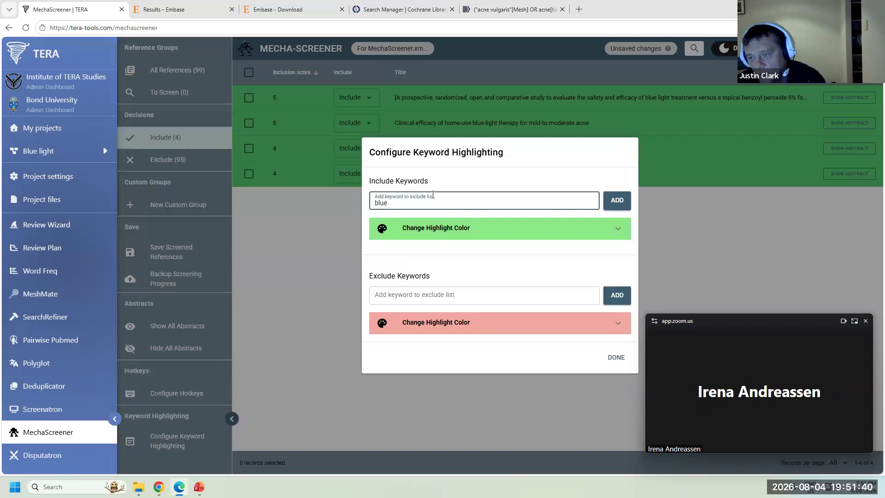
click(622, 206)
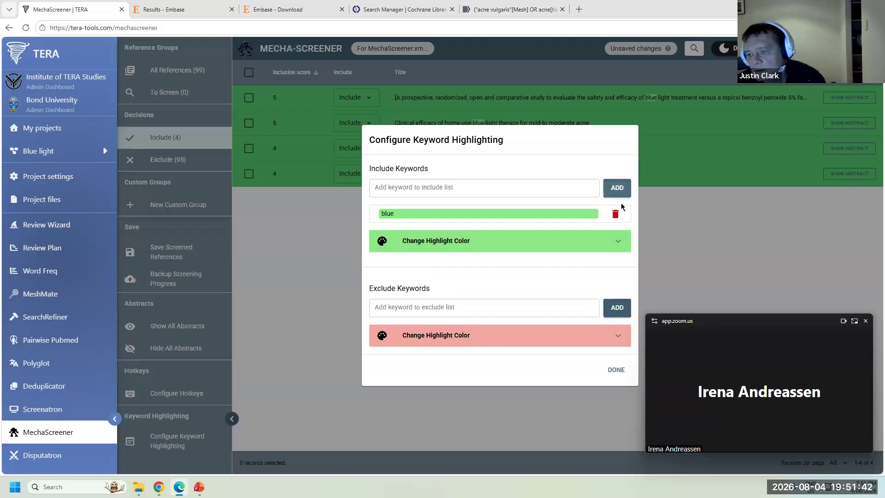
click(618, 373)
click(651, 103)
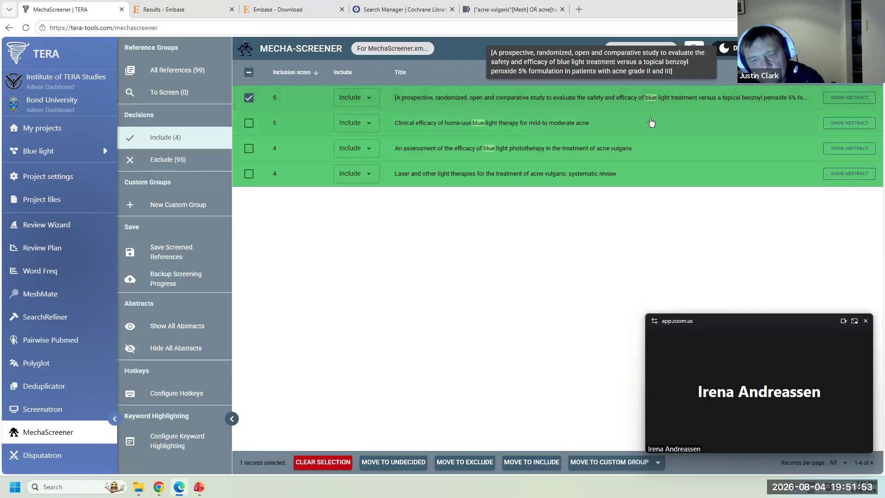
click(249, 99)
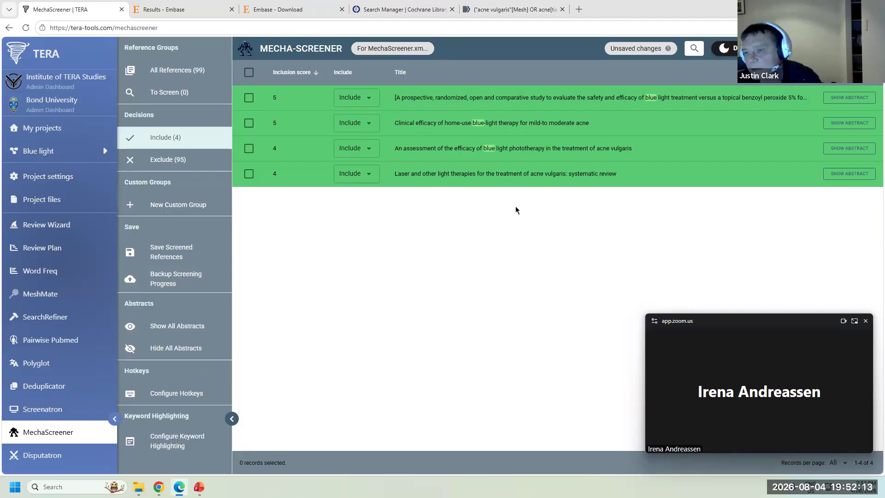
mouse_move(645, 47)
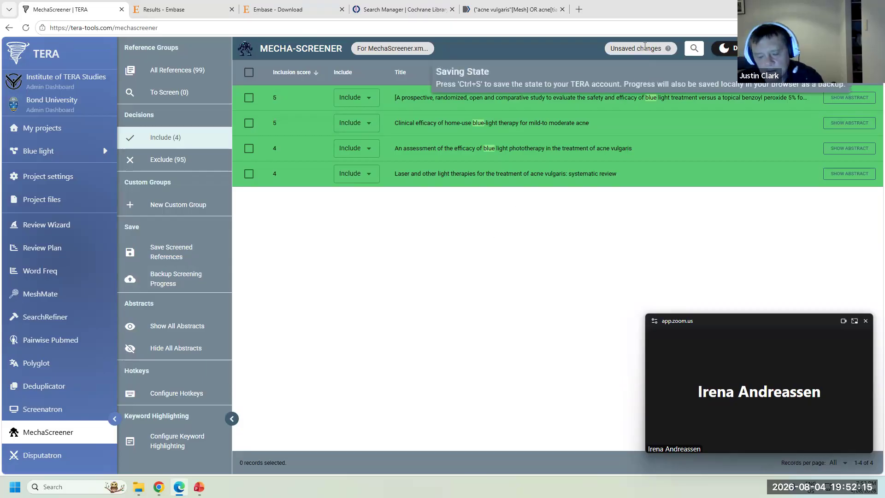
- Save the MechaScreener progress with Ctrl+S and switch to Disputatron
key(ctrl+s)
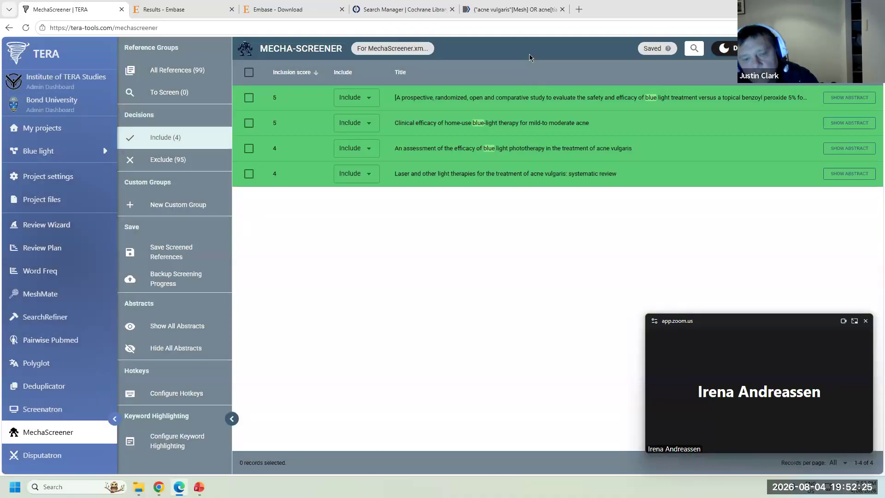
scroll(55, 318, down, 4)
click(50, 271)
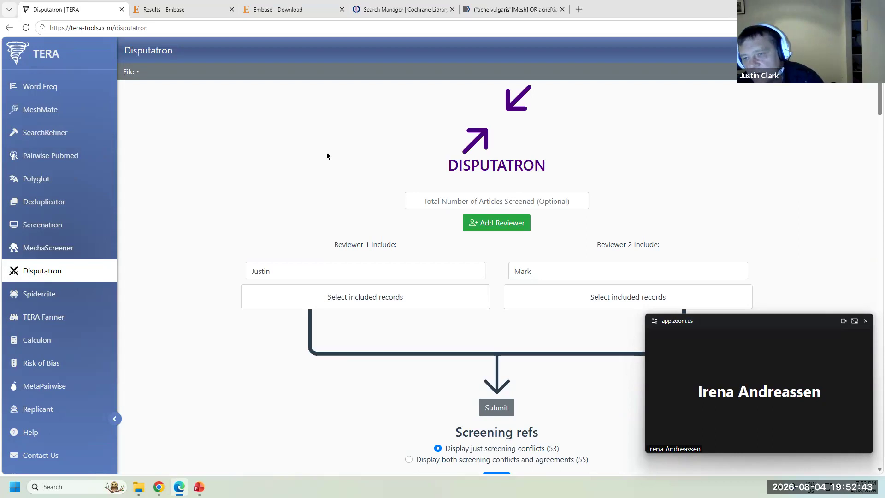
- Enter 1000 articles screened; load screened-include-JC and Blue light WFA as the two reviewers' includes
click(520, 199)
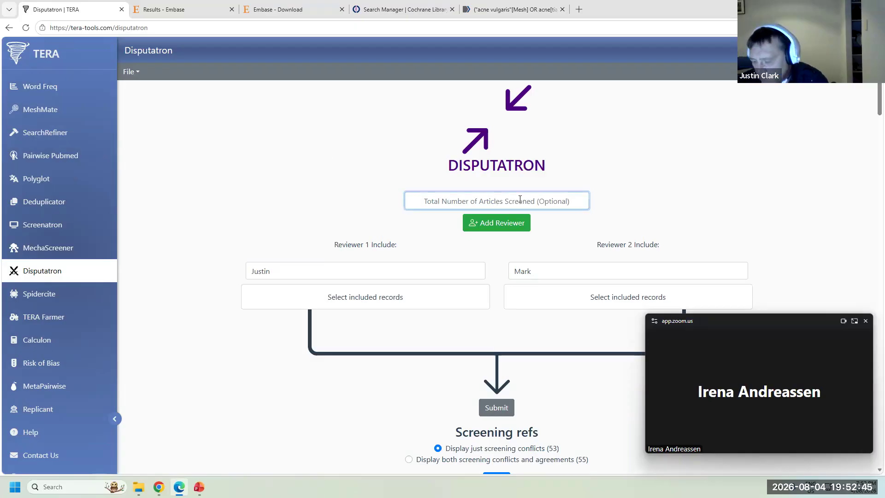
text(1000)
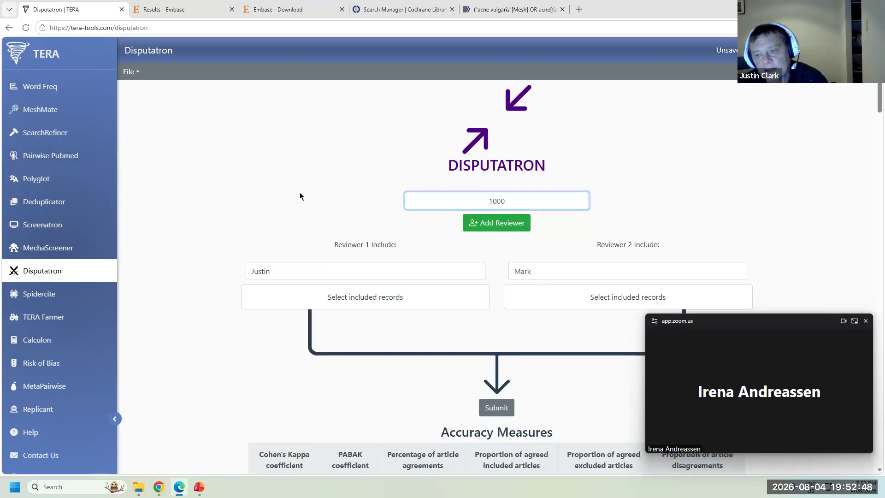
click(337, 298)
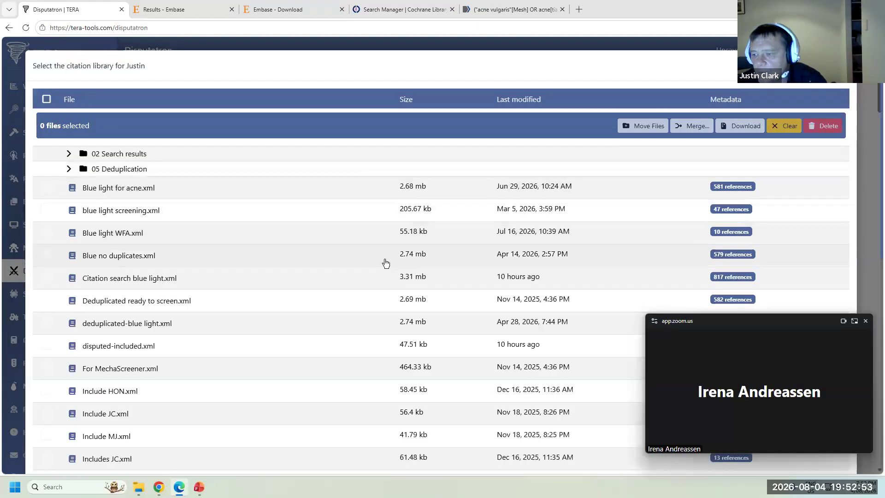
drag(756, 321, 666, 46)
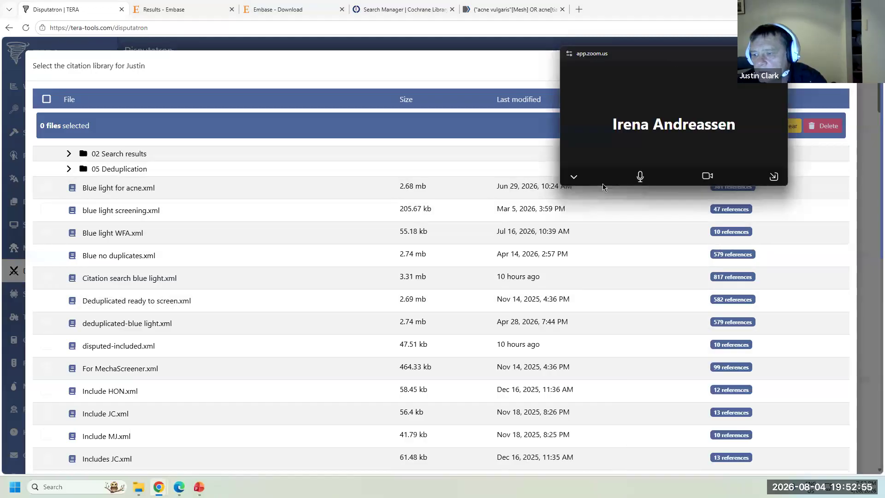
scroll(336, 284, down, 2)
scroll(337, 284, down, 5)
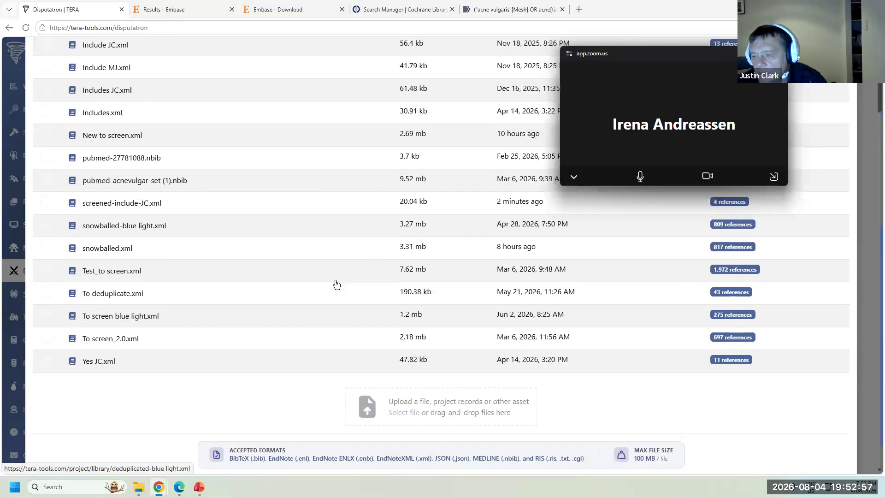
scroll(337, 284, up, 4)
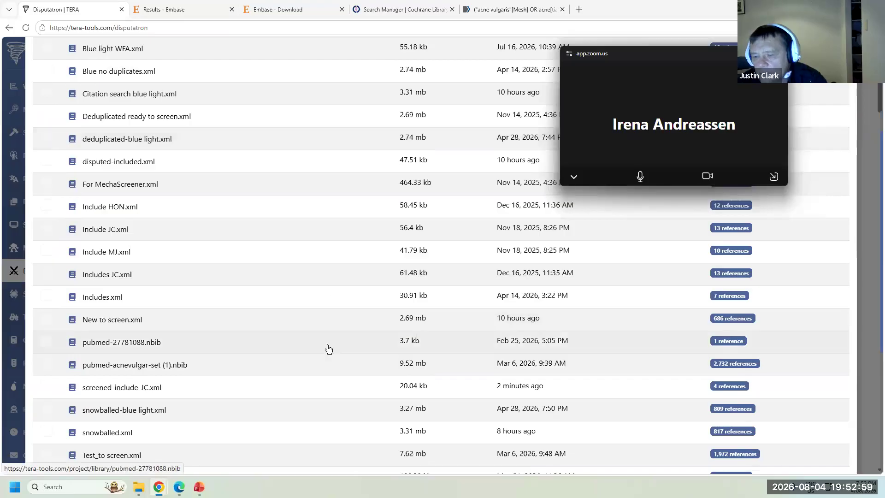
click(93, 388)
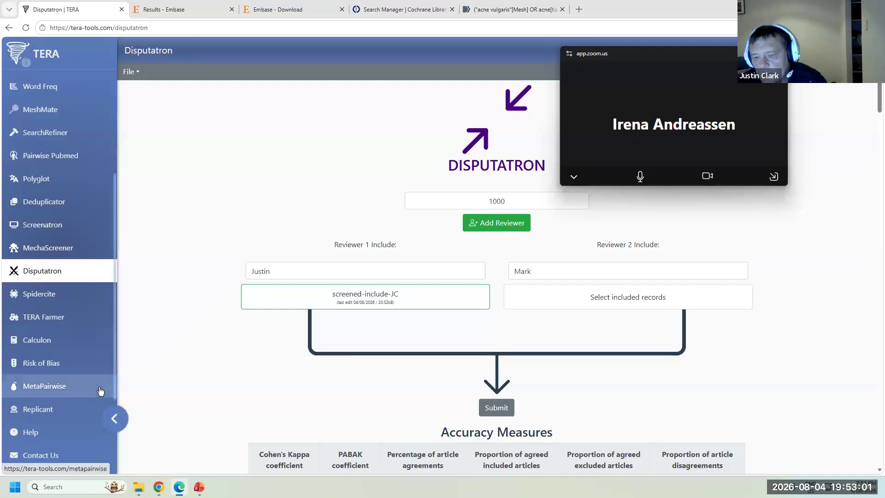
click(632, 299)
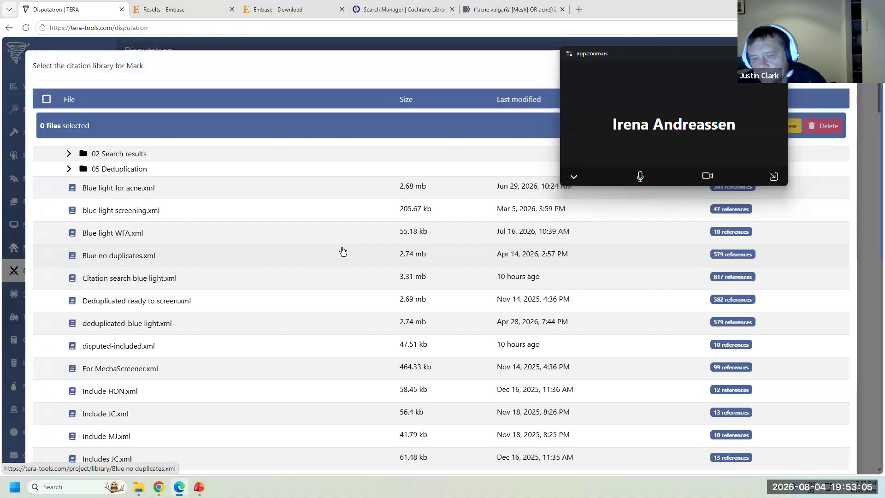
click(149, 237)
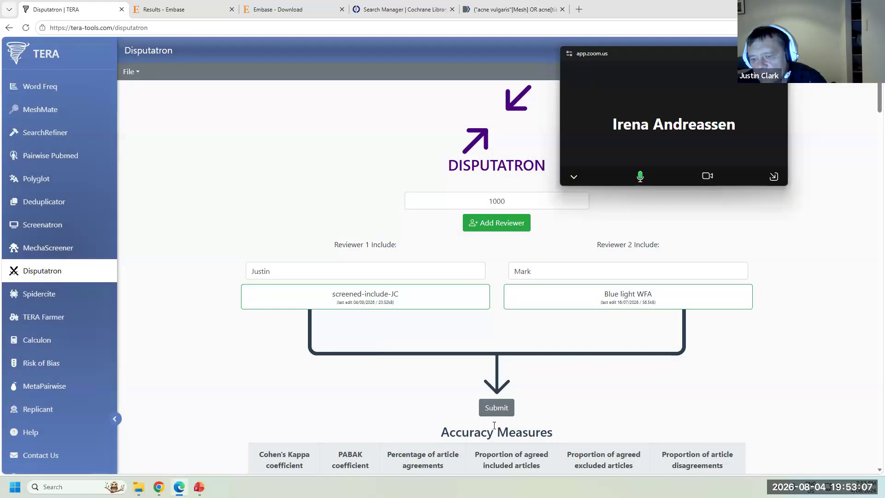
- Toggle the table between all records and conflicts only, and read the first conflict's abstract
scroll(394, 349, down, 5)
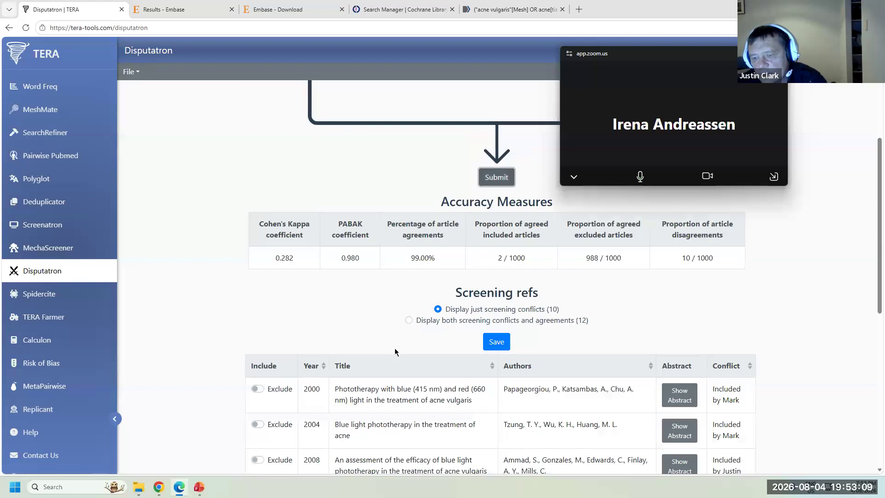
scroll(397, 350, up, 1)
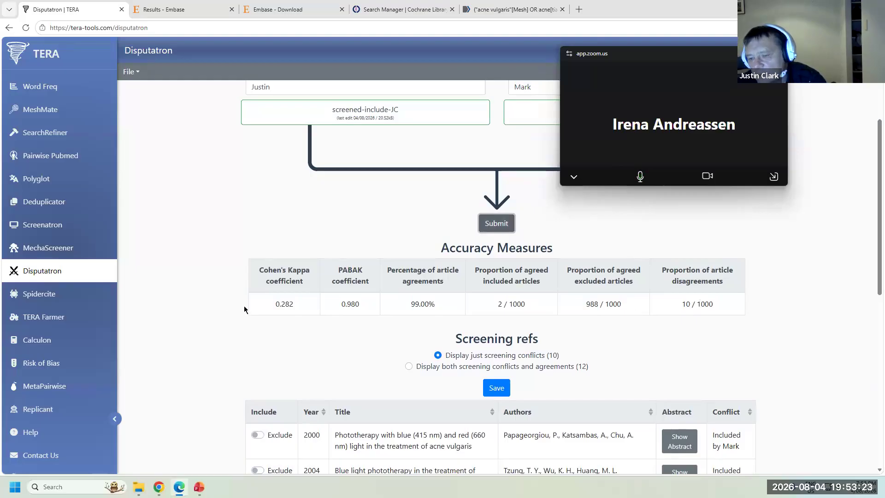
scroll(486, 358, down, 2)
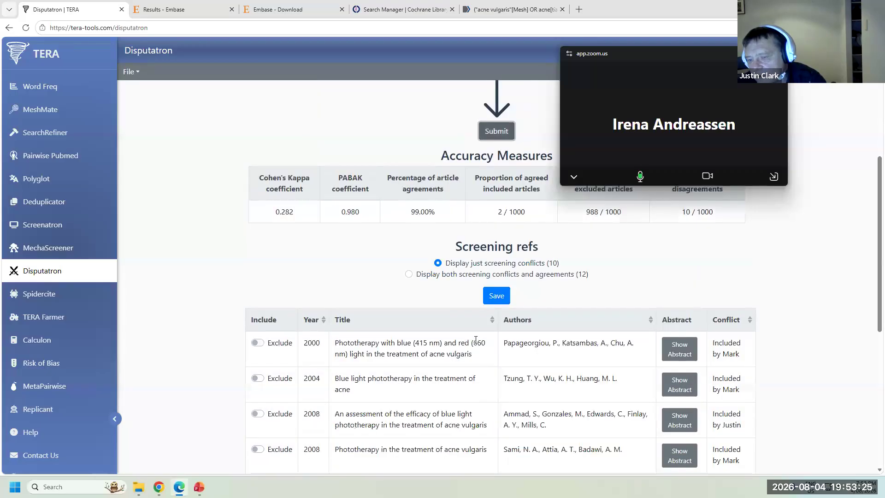
click(424, 274)
scroll(450, 364, down, 10)
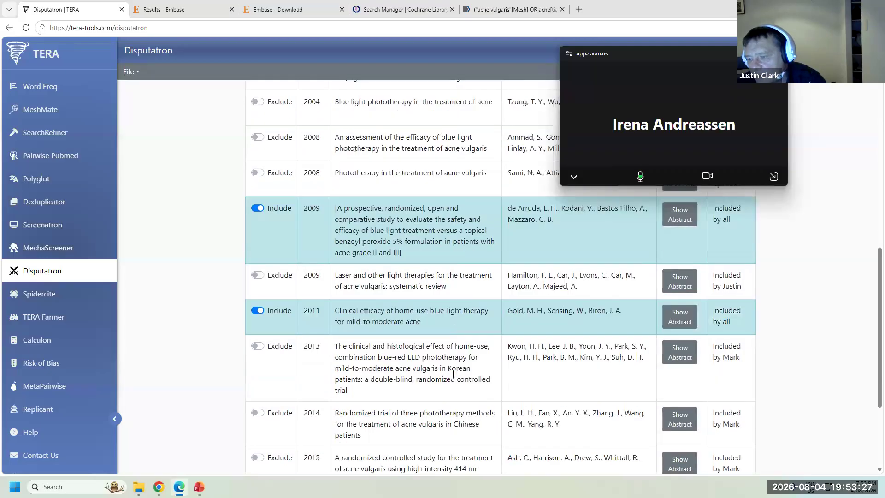
scroll(454, 378, up, 14)
click(454, 382)
scroll(471, 326, down, 3)
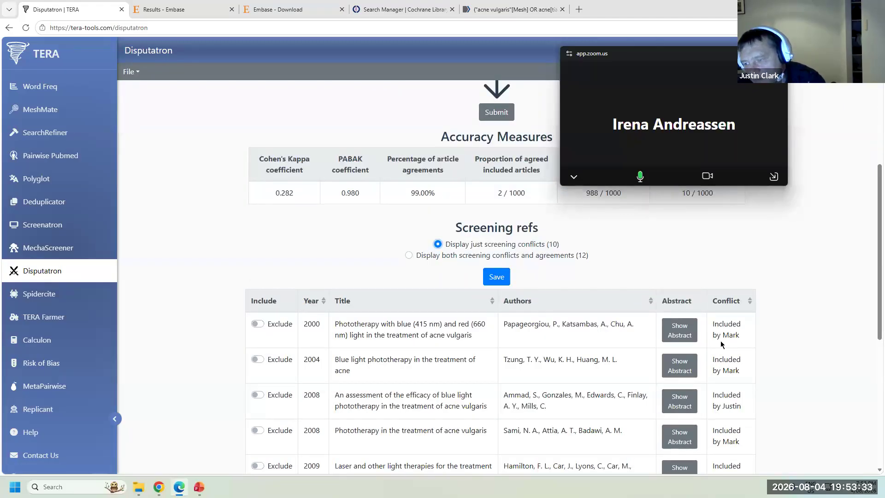
scroll(431, 316, down, 2)
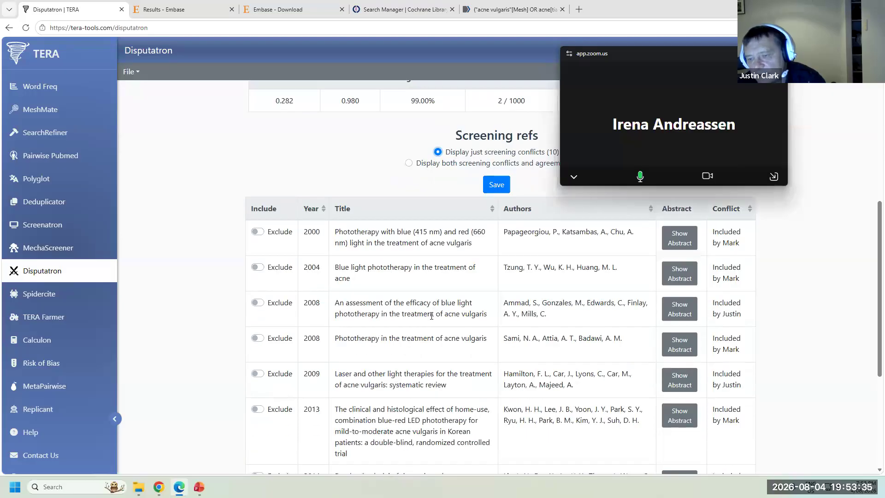
scroll(599, 304, up, 1)
click(682, 284)
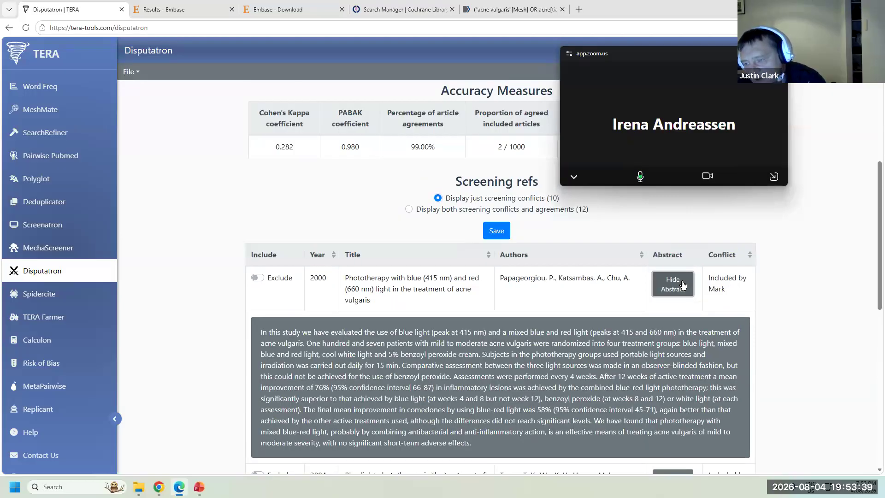
click(684, 285)
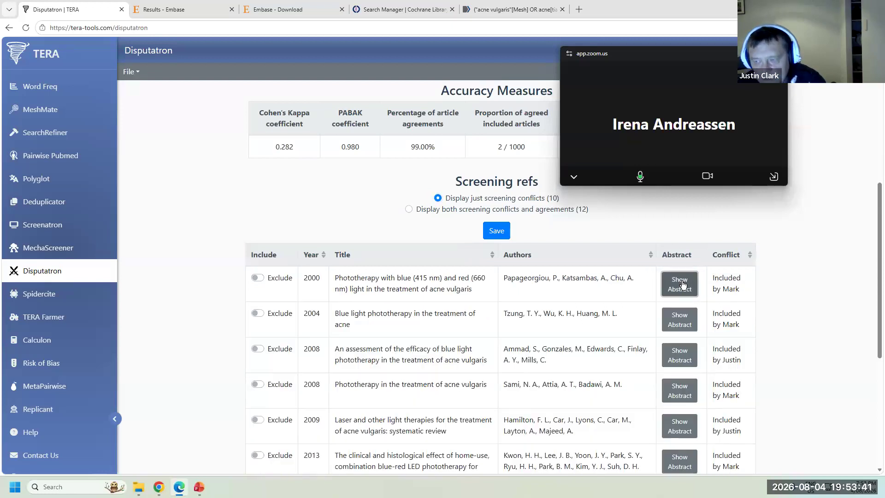
- Mark the 2000, 2004, 2008, 2013, 2014, 2015, 2016 and 2018 conflicting trials as Include
click(261, 278)
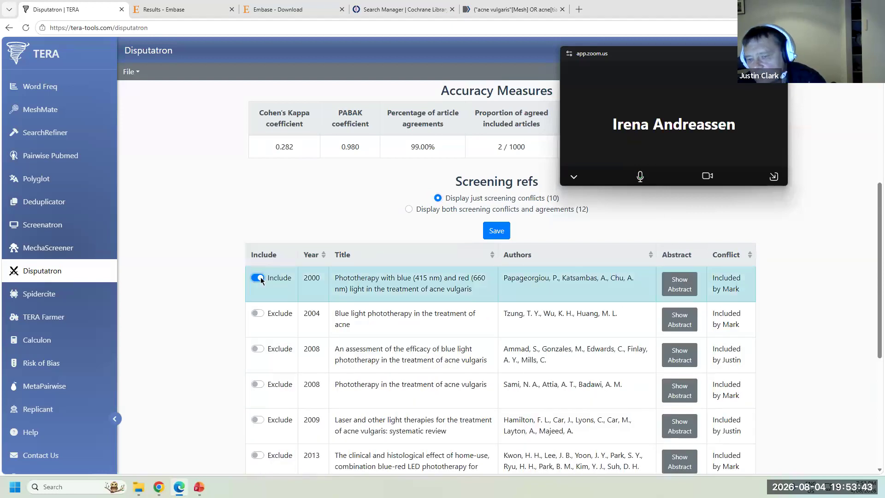
click(258, 313)
scroll(205, 313, down, 1)
scroll(206, 315, down, 1)
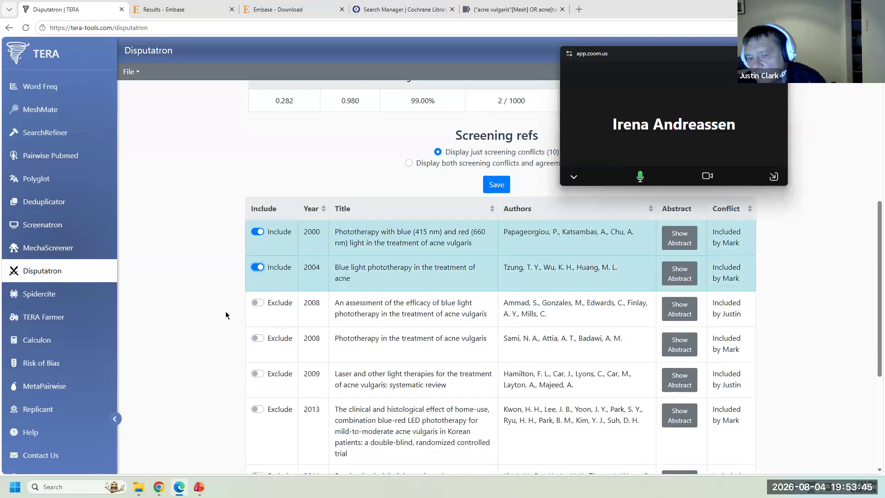
click(257, 338)
scroll(257, 339, down, 2)
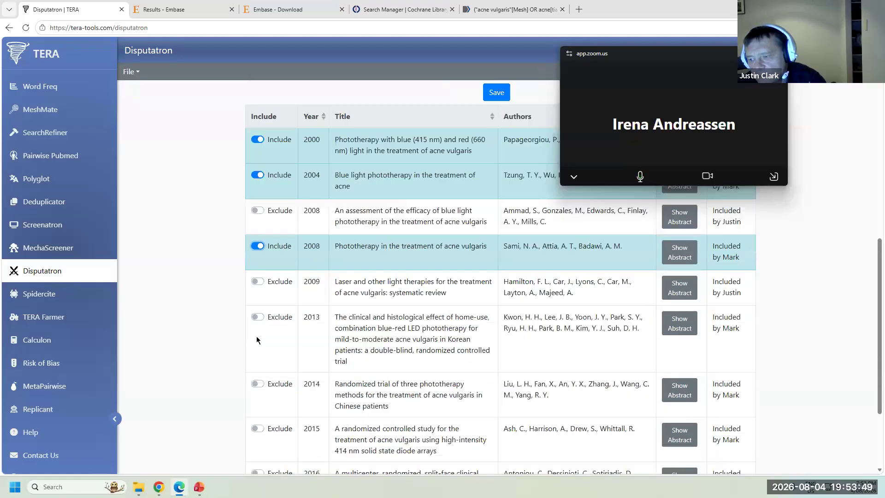
click(262, 320)
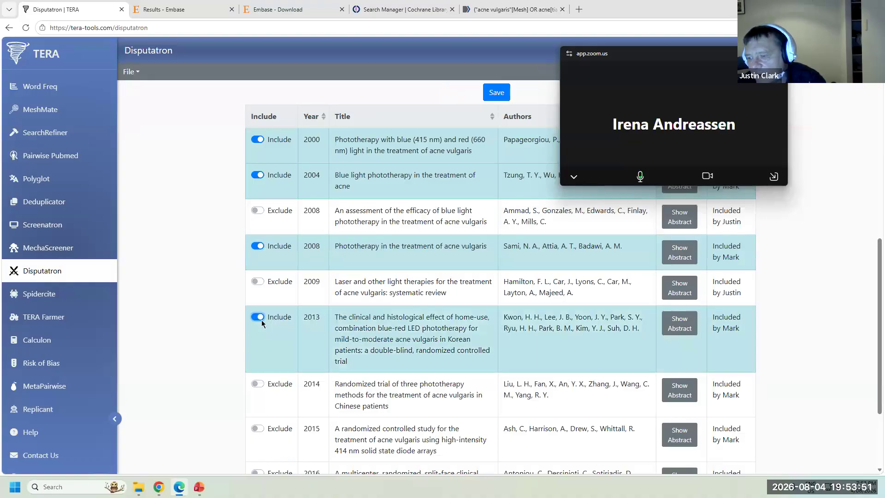
scroll(261, 320, down, 2)
click(257, 292)
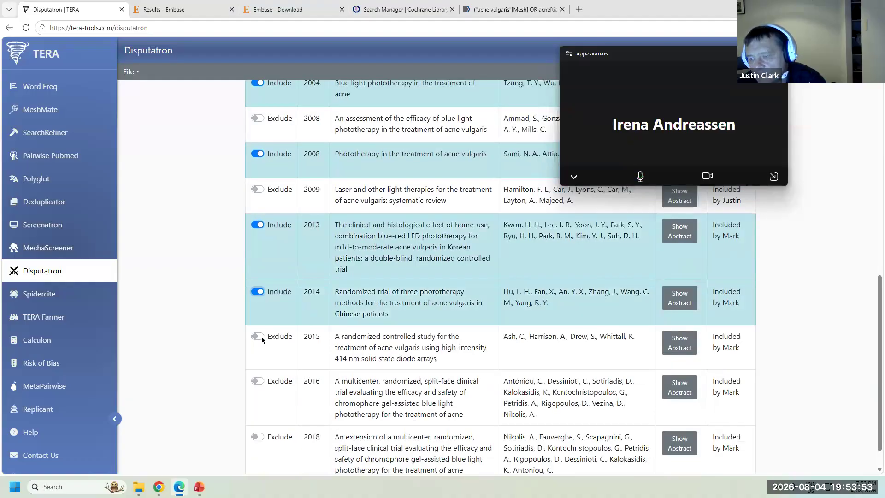
click(261, 336)
scroll(262, 336, down, 1)
click(258, 346)
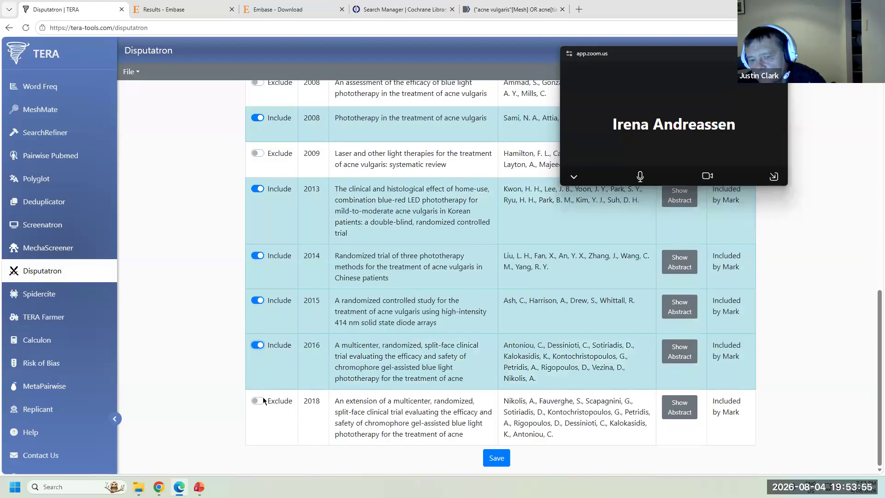
click(259, 400)
- Save the 10 included articles as disputed-included_1.xml, close the dialog, and go to SpiderCite
click(502, 462)
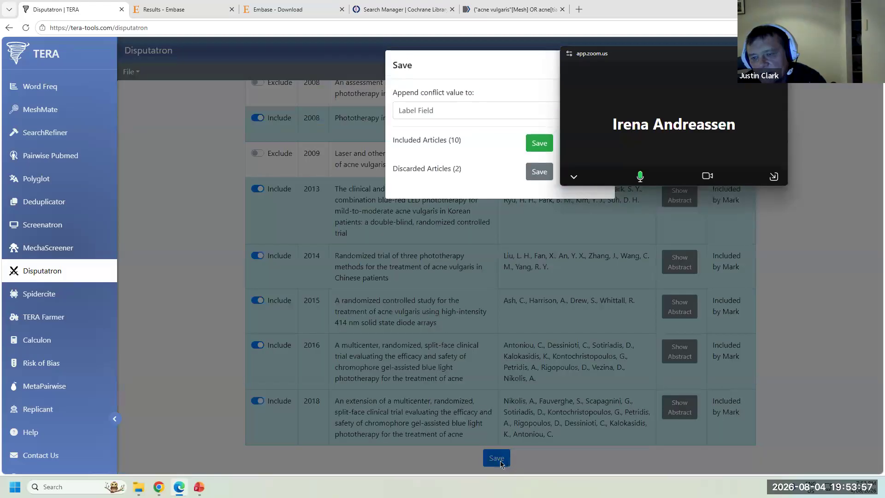
click(535, 143)
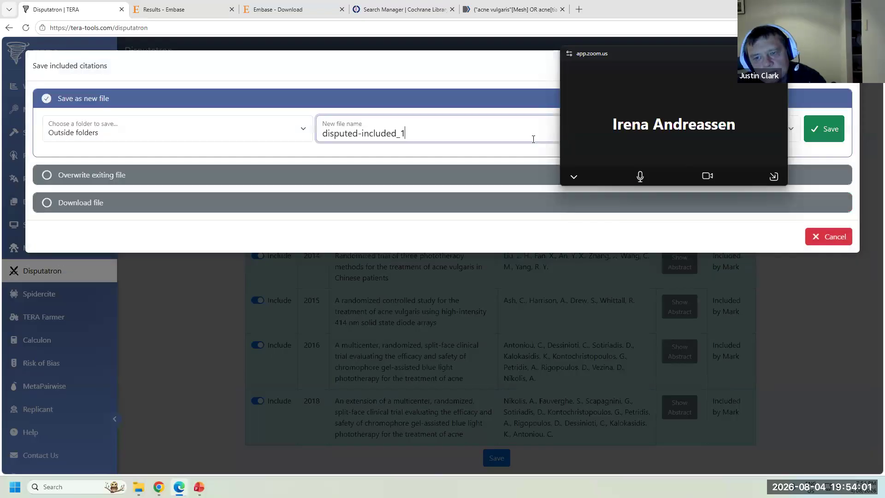
click(830, 130)
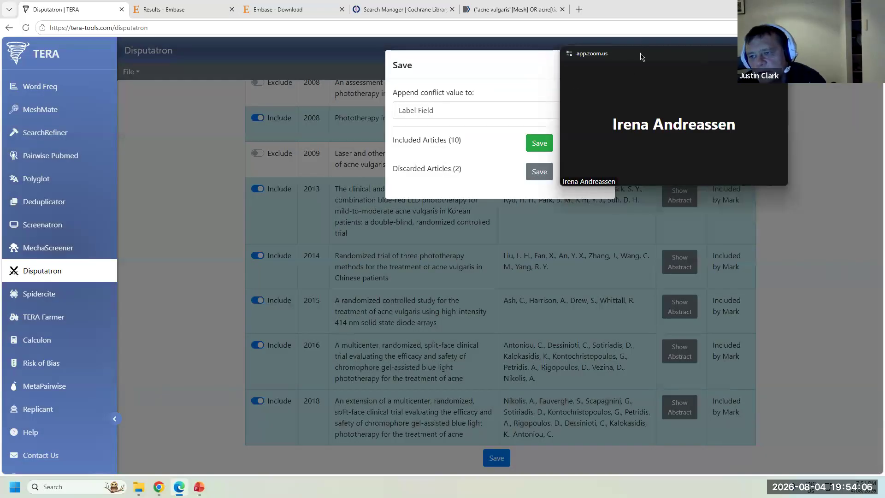
drag(643, 57, 684, 175)
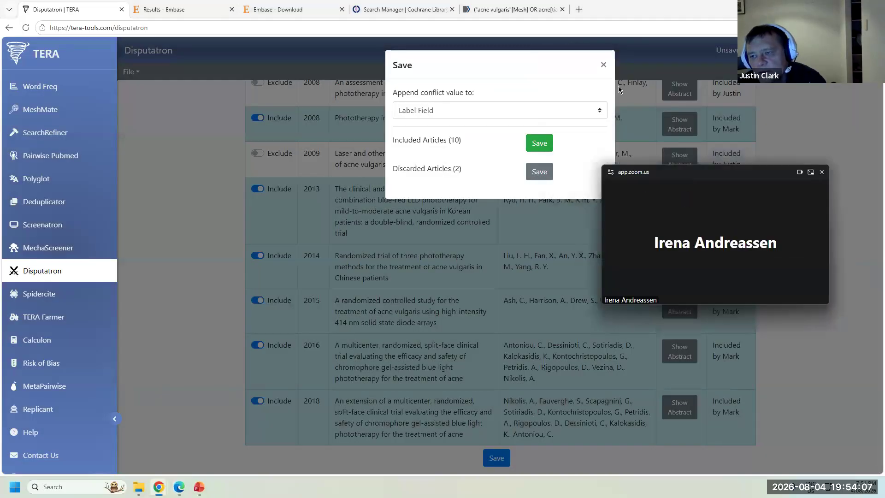
click(605, 65)
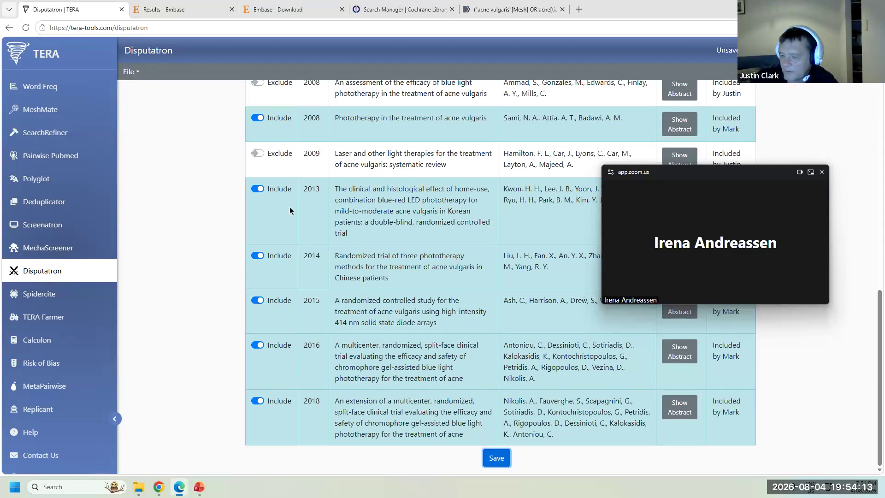
click(28, 294)
- Upload Blue light WFA.xml to SpiderCite, giving 10 input records and 854 output citations
click(493, 94)
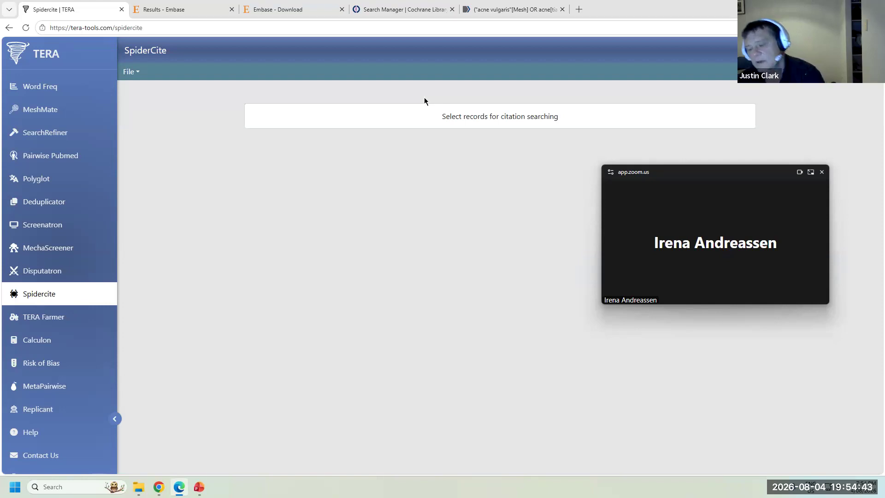
click(443, 117)
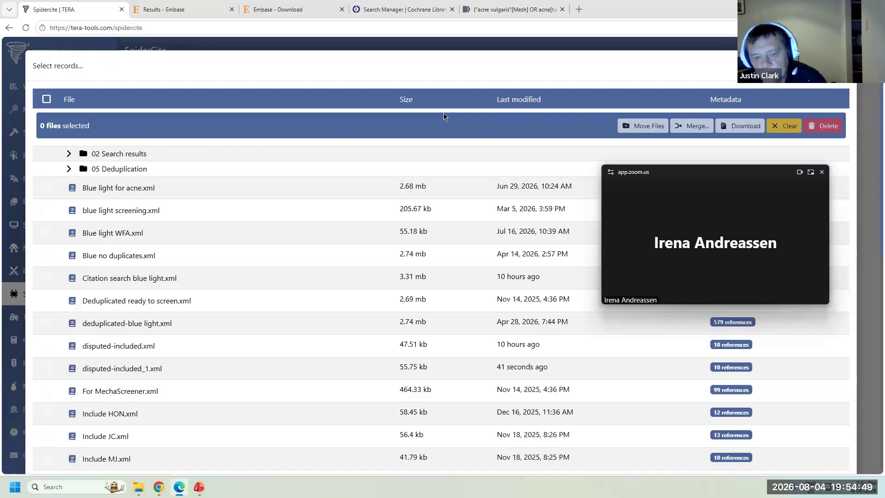
click(117, 234)
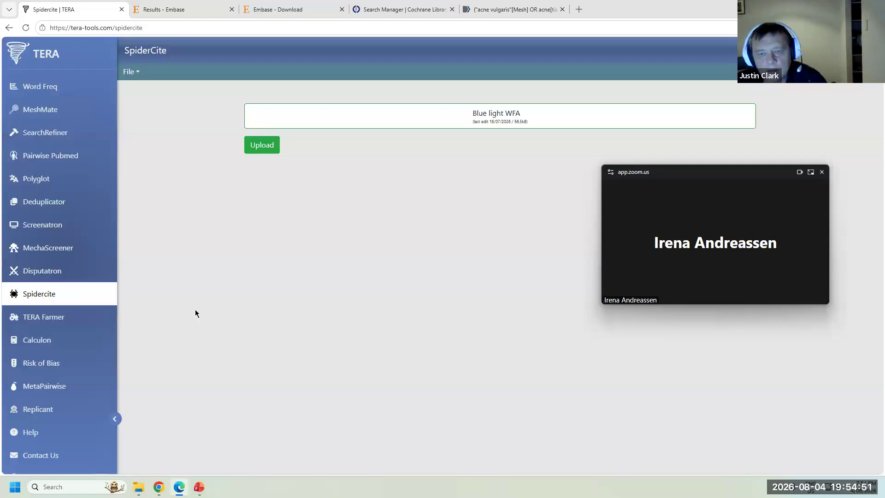
click(272, 144)
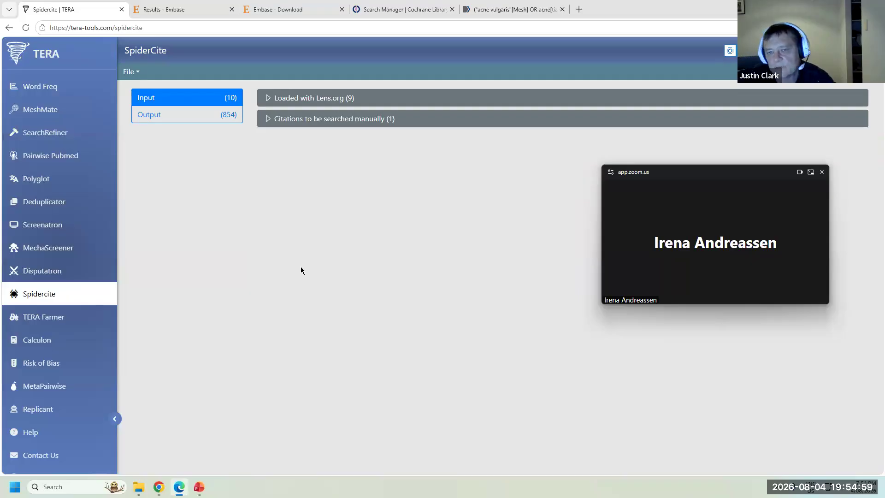
- Expand and collapse the Lens.org and manual-search input sections to review the loaded records
click(306, 97)
click(307, 97)
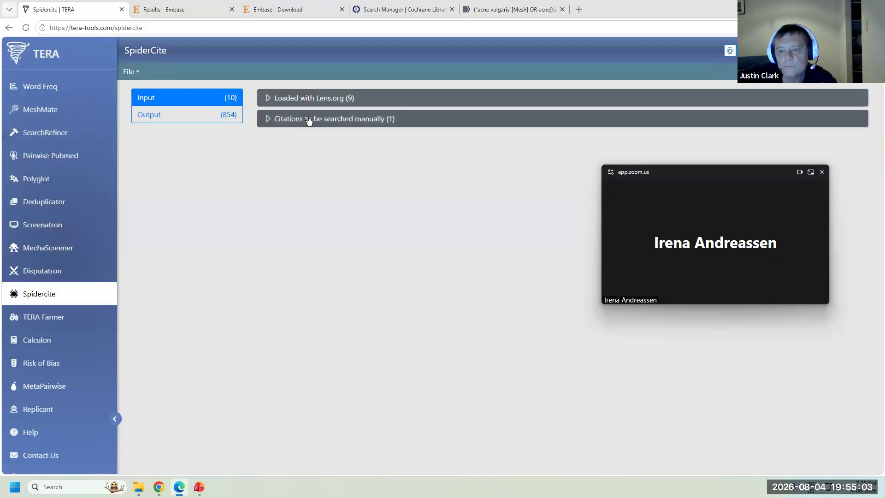
click(308, 119)
click(308, 120)
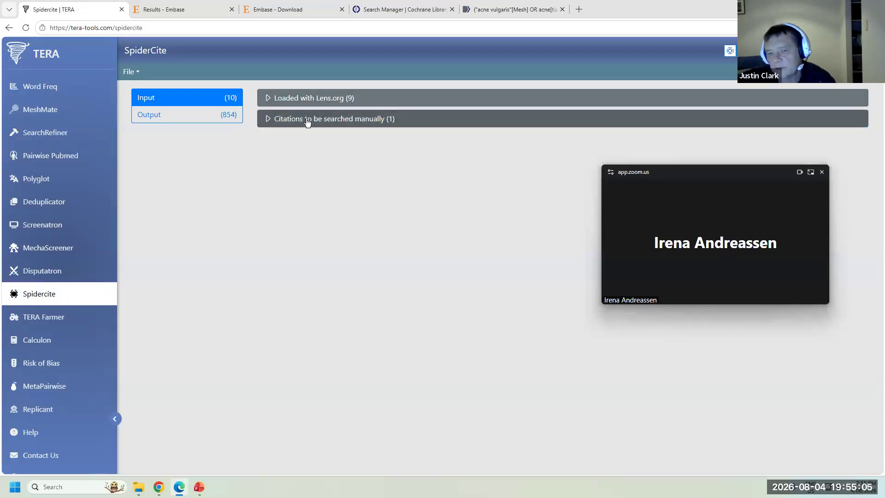
- Review the Output view's 184 backwards and 670 forwards citation results
click(194, 114)
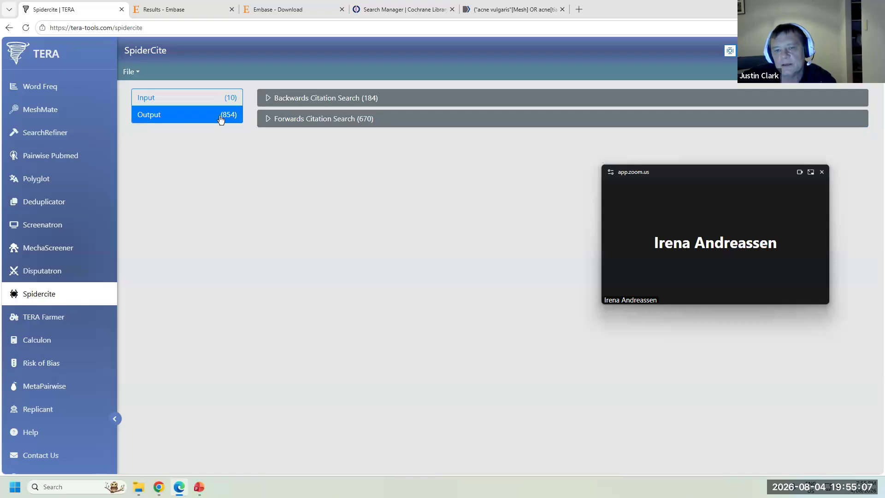
click(354, 97)
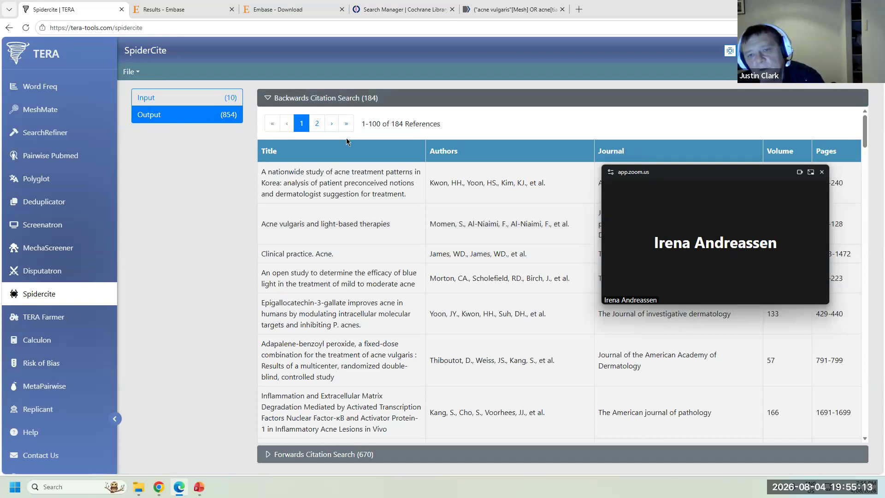
click(349, 100)
click(354, 119)
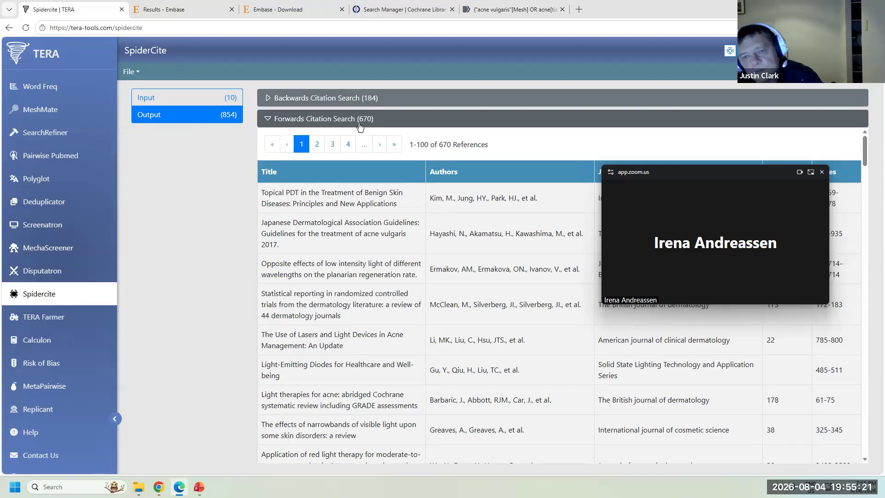
click(360, 124)
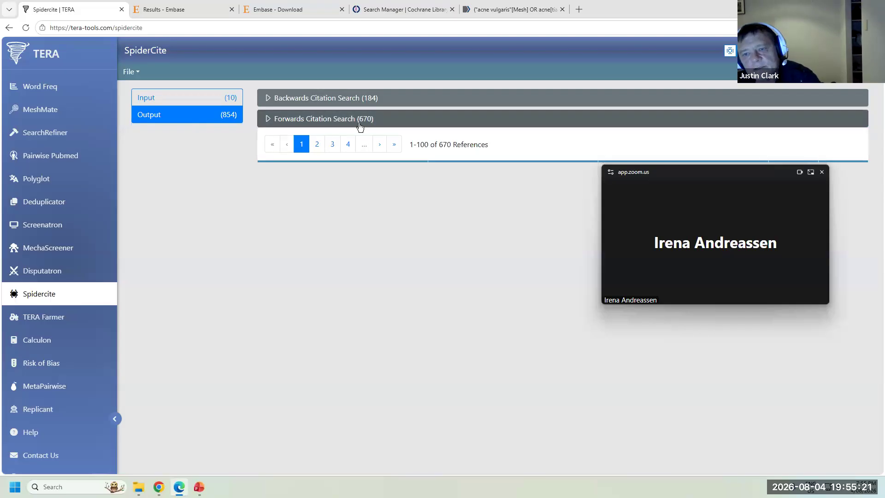
click(129, 72)
- Save the combined 817 backwards and forwards citation results as snowballed_1.xml
click(138, 108)
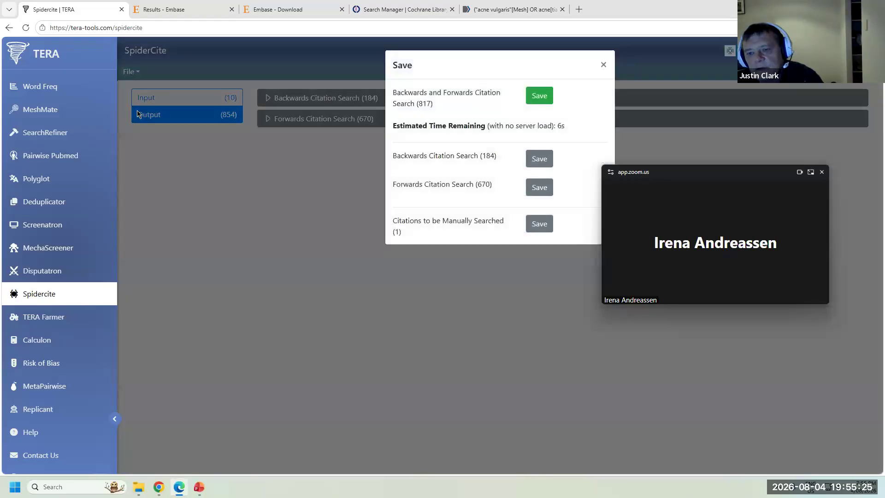
click(538, 96)
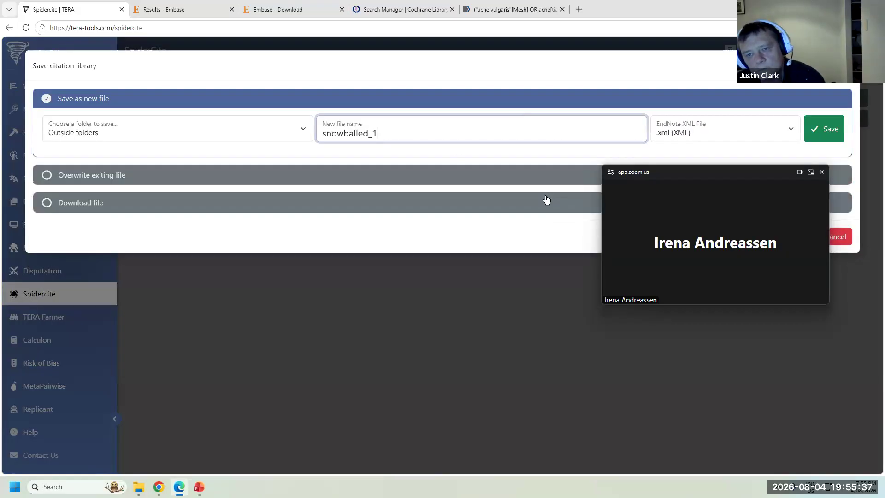
key(Return)
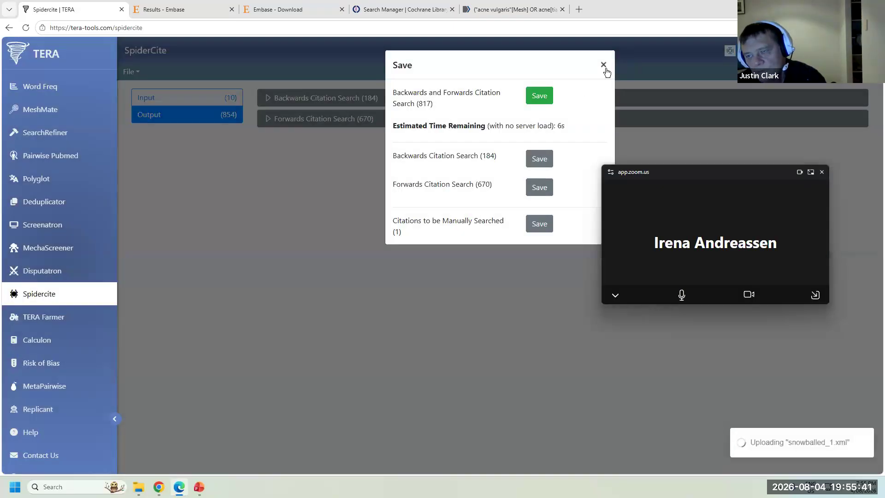
click(604, 65)
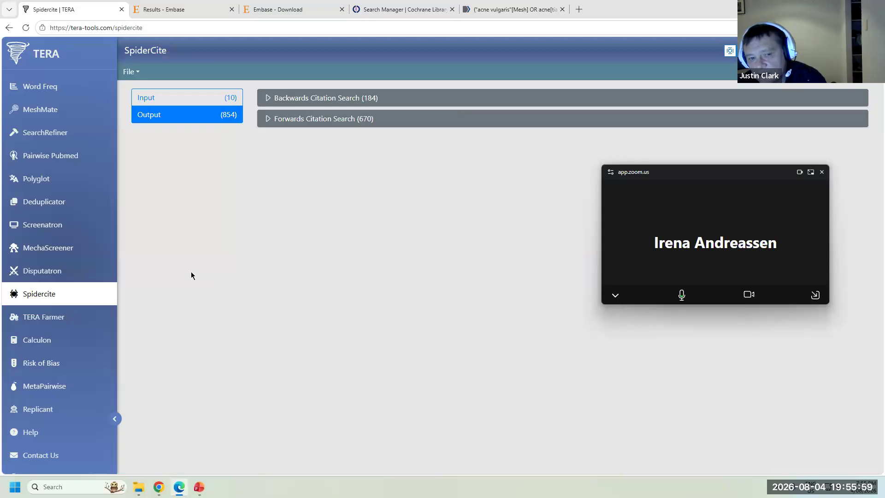
click(44, 202)
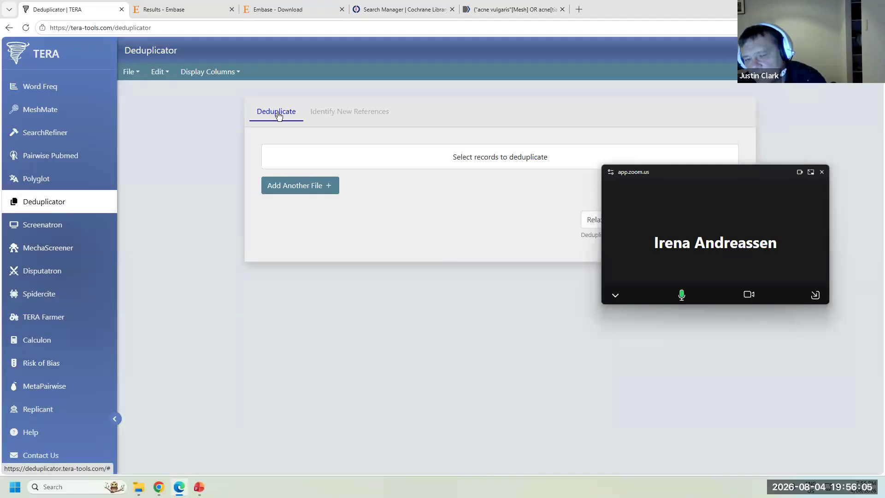
- Identify new references using Blue light for acne.xml as already screened and snowballed_1.xml as new articles
click(375, 113)
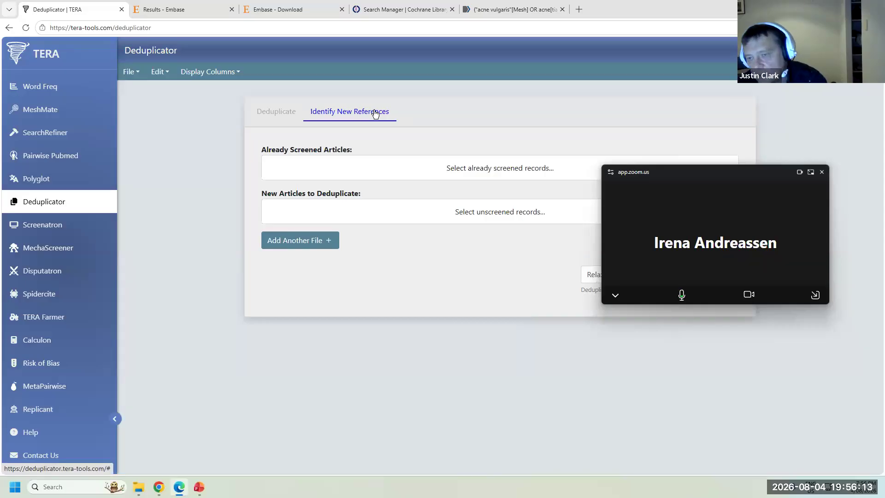
click(451, 172)
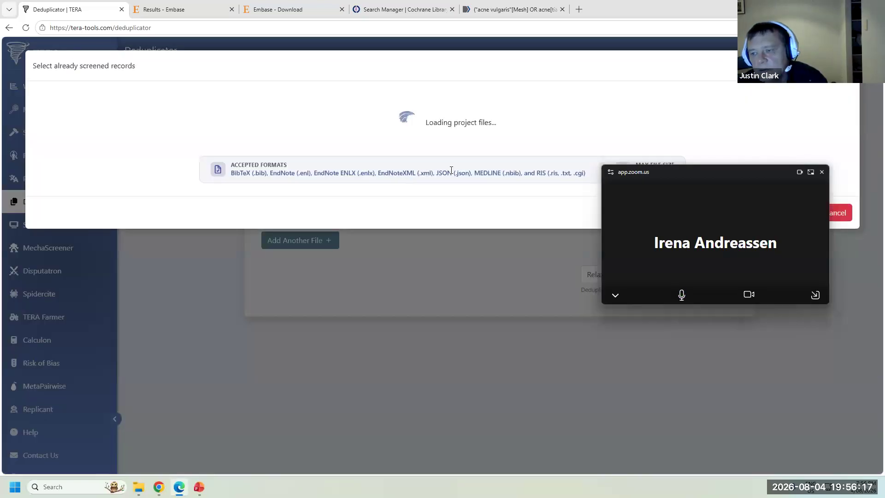
drag(756, 265, 794, 363)
click(121, 188)
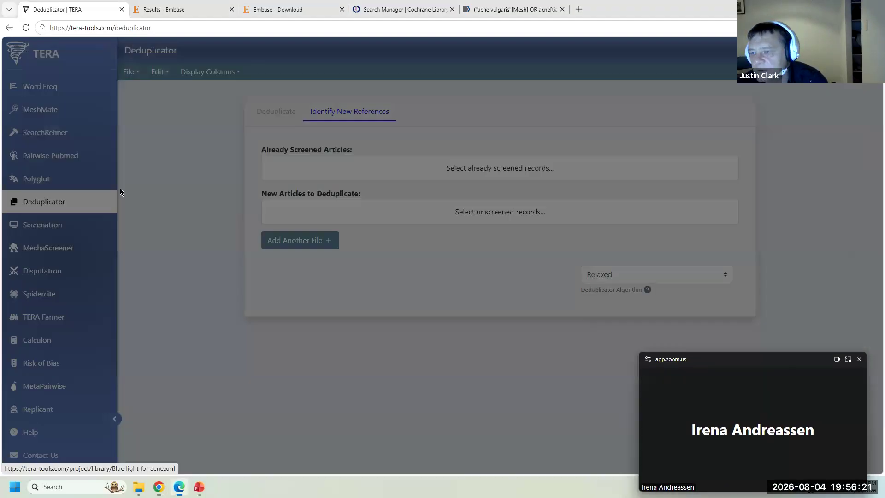
click(493, 213)
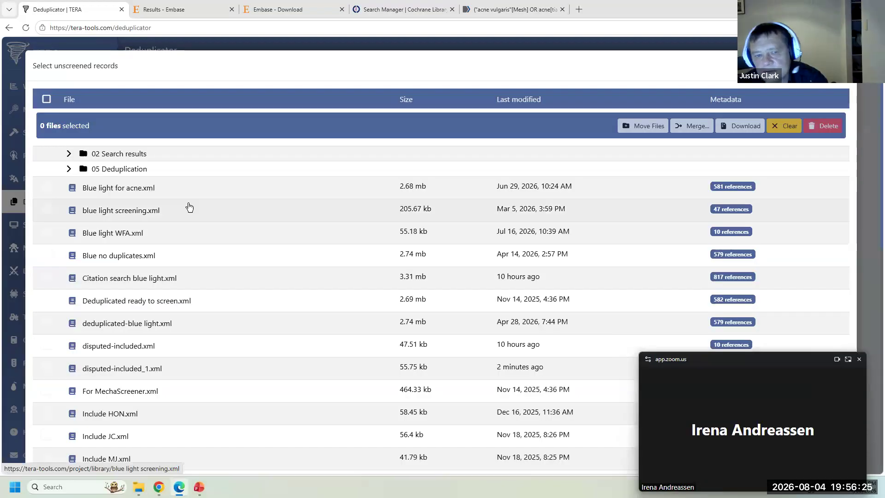
scroll(190, 208, down, 8)
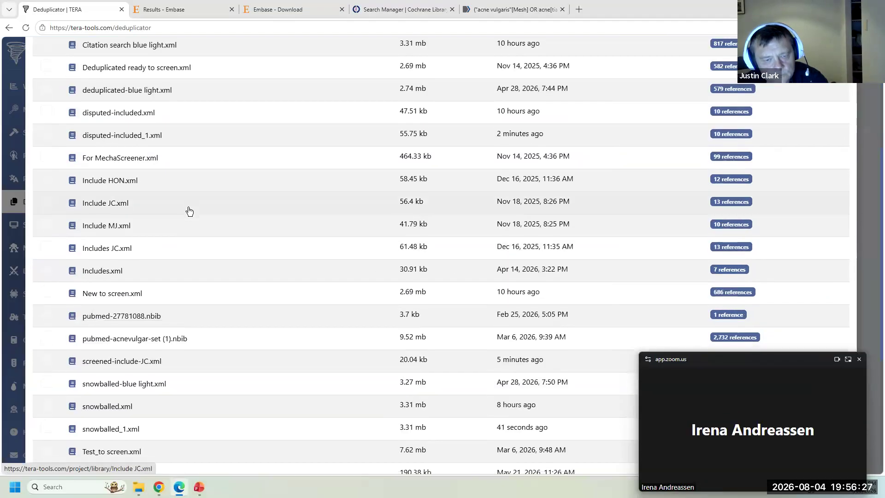
click(127, 292)
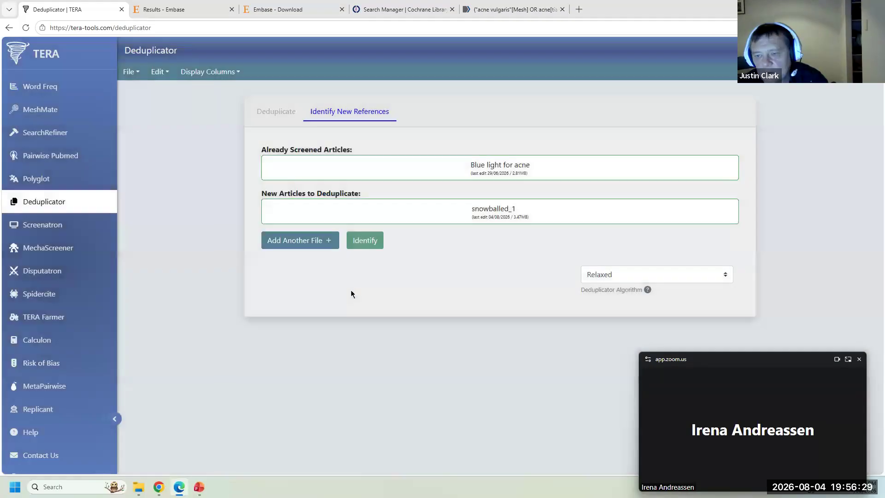
click(363, 241)
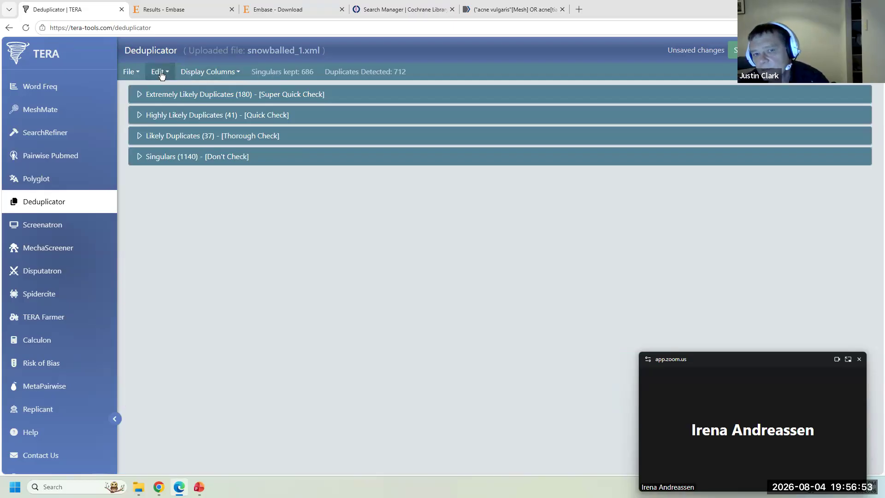
- Save All References Deduplicated (686) to the citation library and close the save windows
click(132, 74)
click(142, 116)
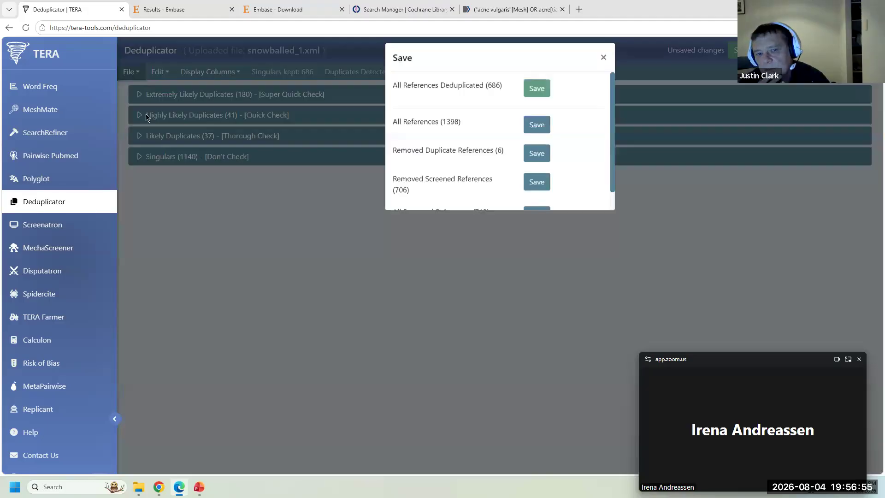
click(536, 96)
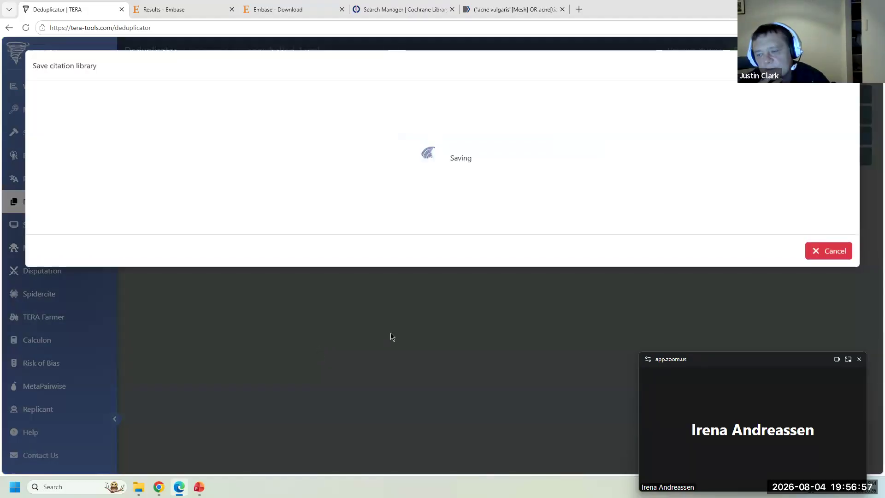
click(815, 252)
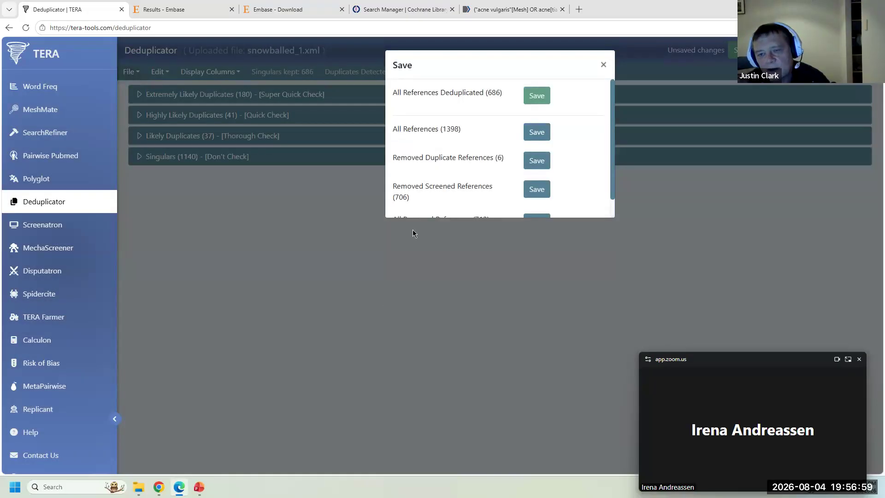
click(603, 65)
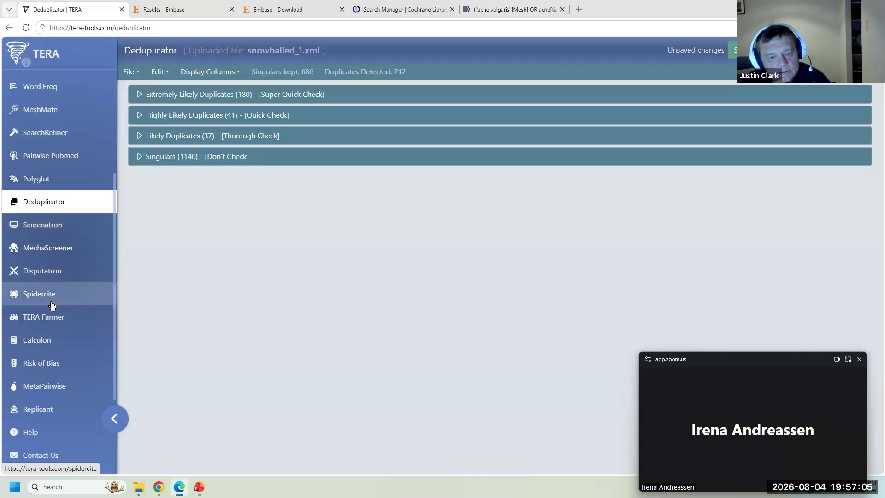
click(51, 317)
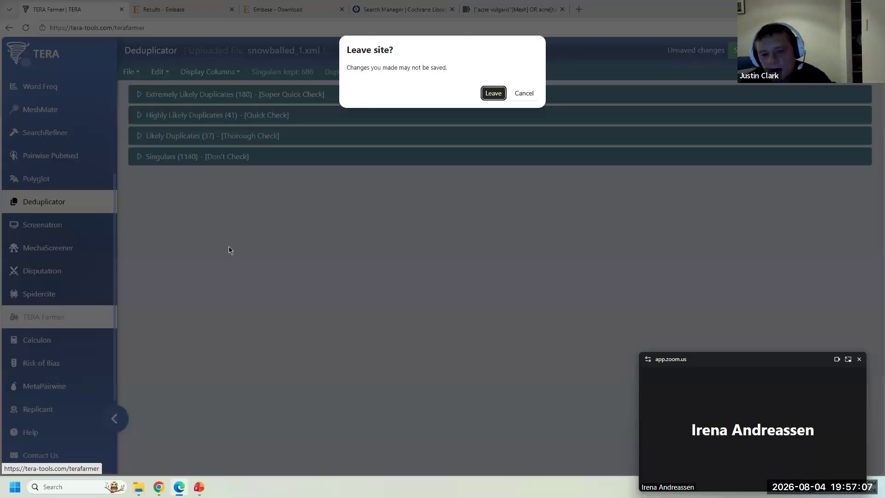
- Load Blue light WFA.xml into TERA Farmer and list its 10 PubMed IDs
click(497, 94)
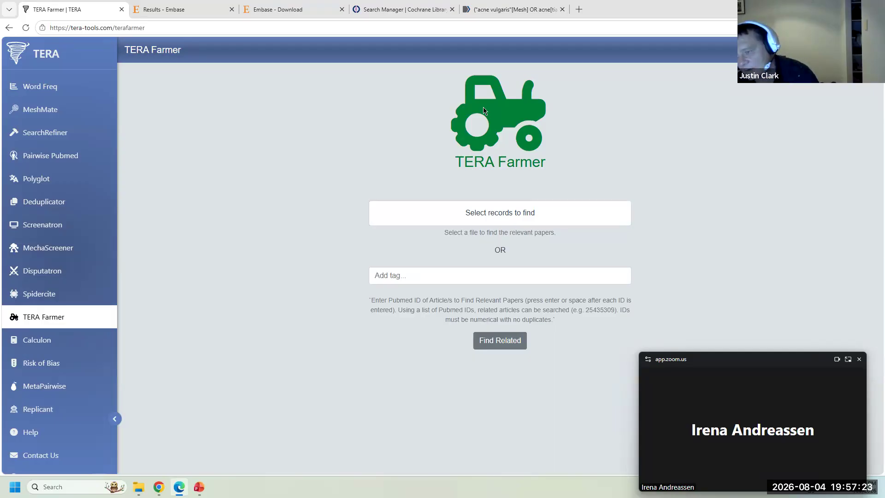
click(514, 212)
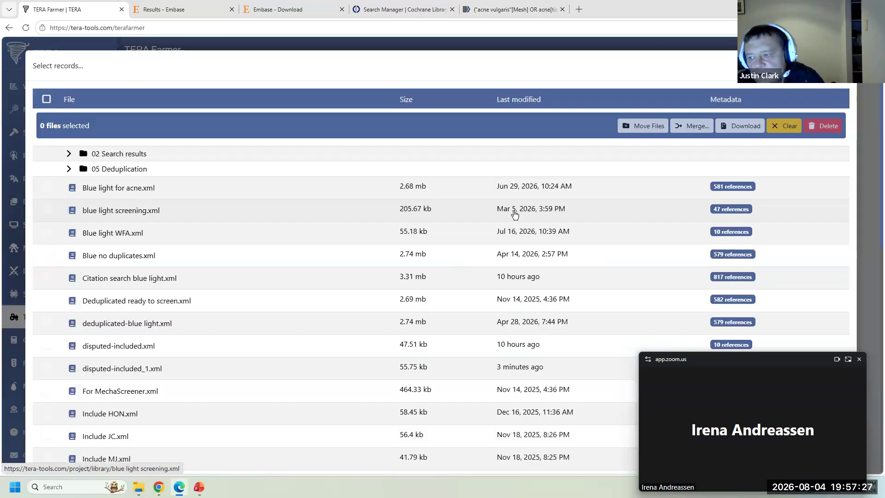
click(132, 233)
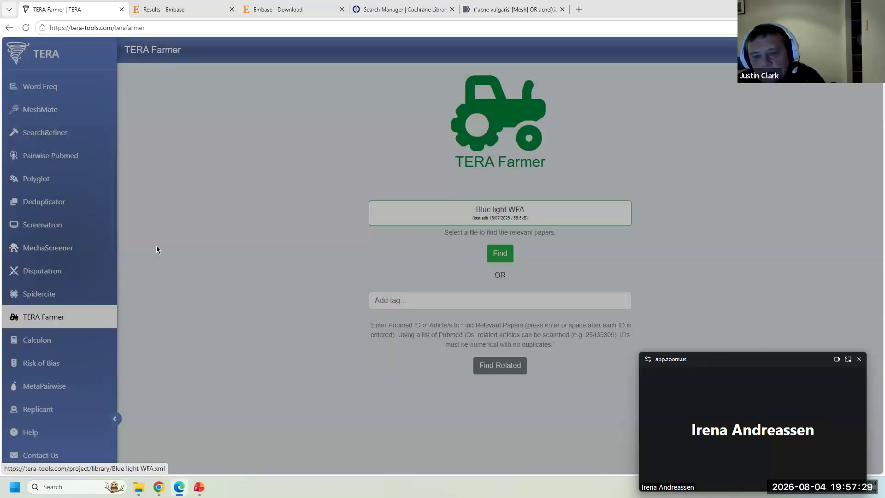
click(507, 255)
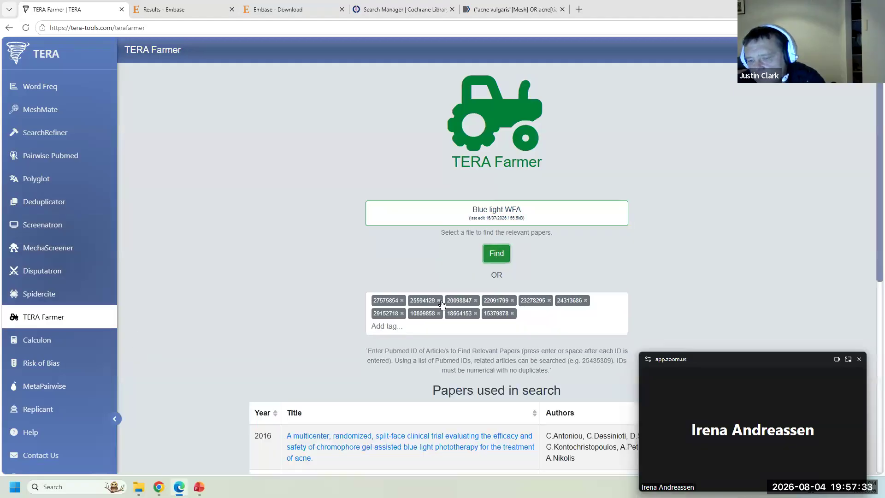
scroll(226, 286, down, 5)
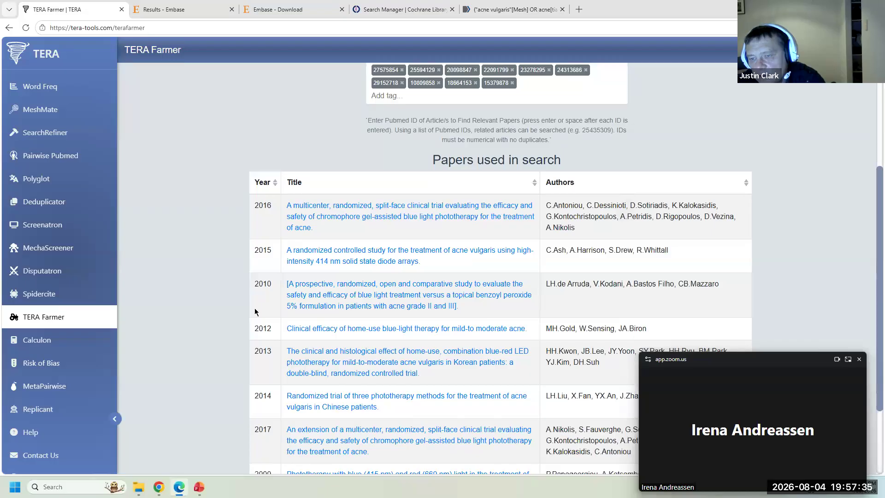
scroll(256, 311, down, 3)
- Find articles related to the Blue light WFA papers and scroll the ranked results
click(497, 442)
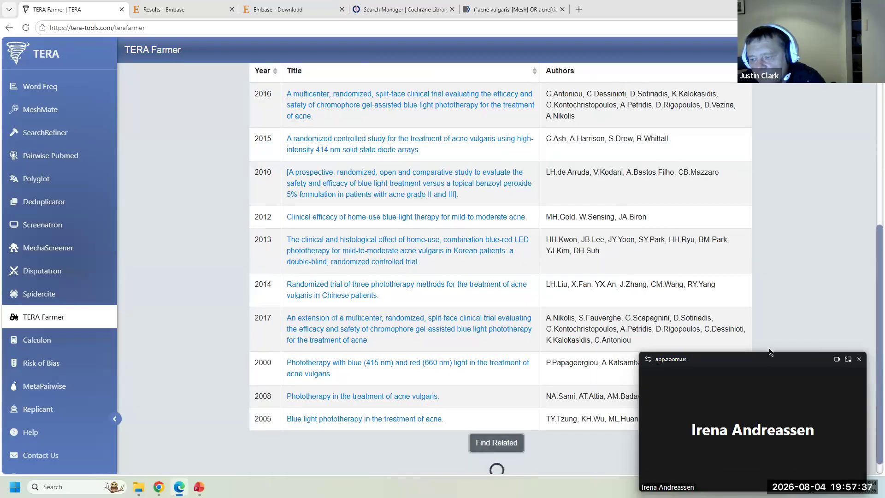
drag(769, 354, 792, 102)
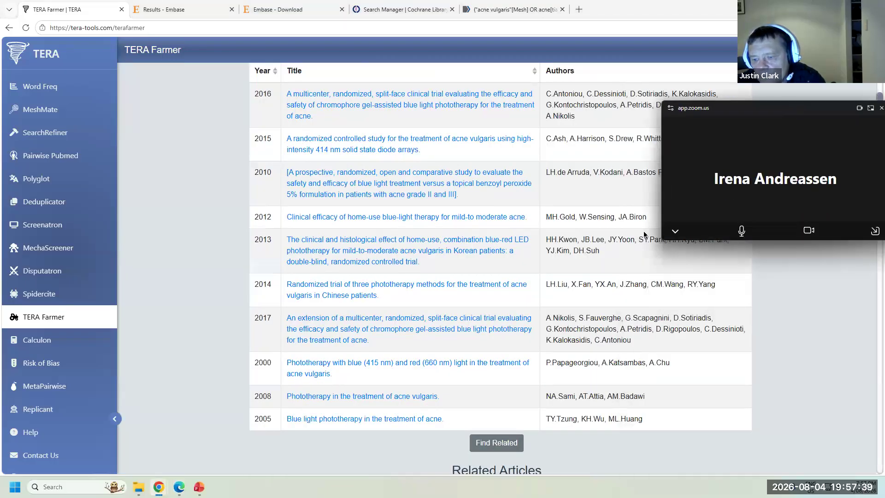
scroll(369, 327, down, 5)
scroll(369, 327, up, 3)
scroll(548, 319, down, 2)
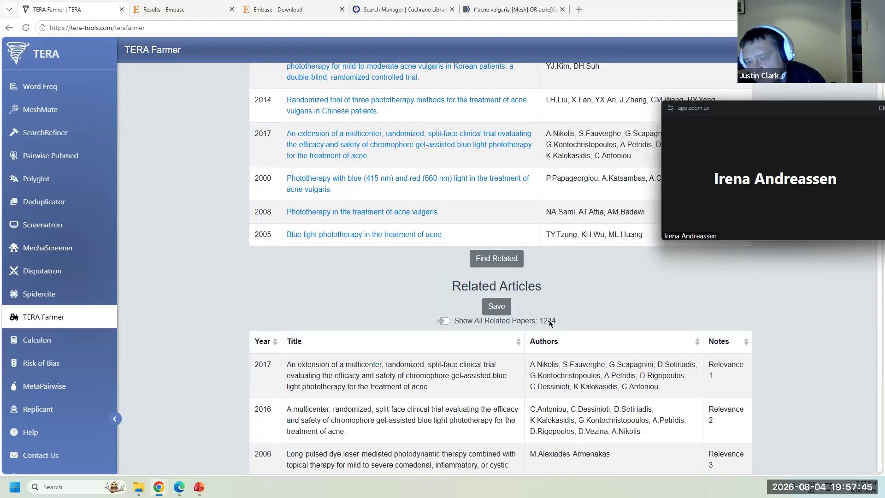
scroll(559, 322, down, 1)
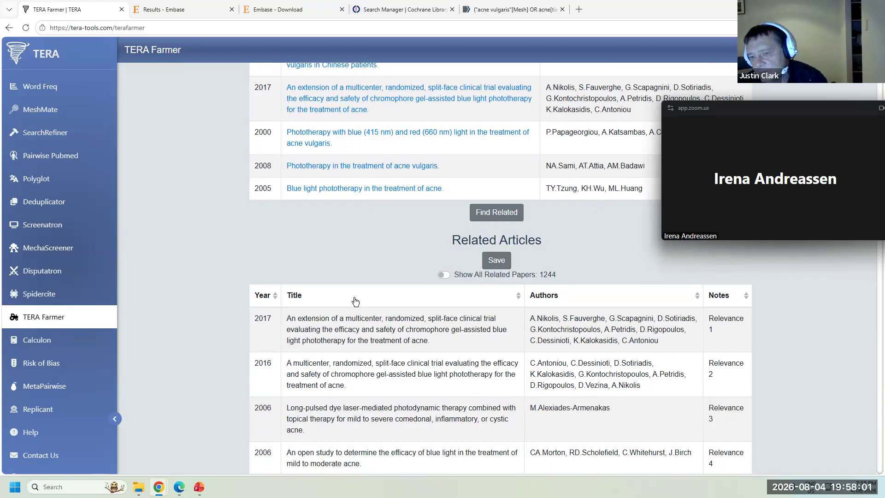
- Toggle Show All Related Papers (1244) on and off and scroll through the results
click(443, 274)
click(444, 274)
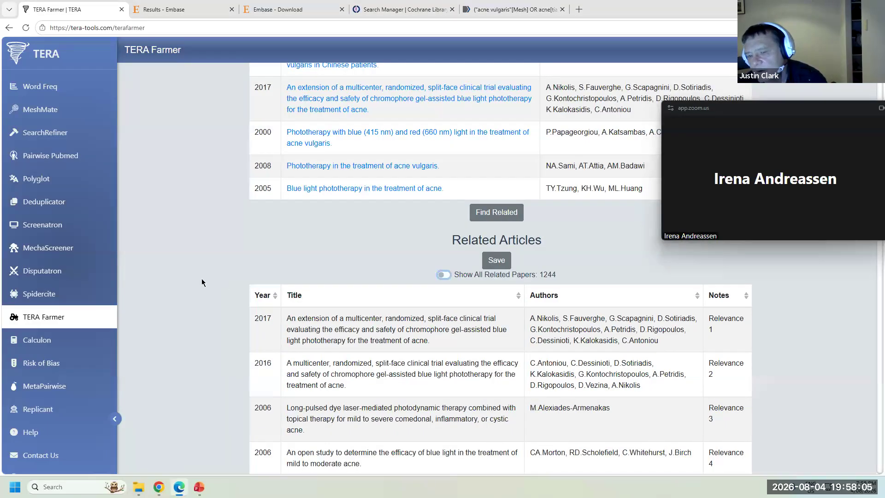
scroll(319, 314, down, 10)
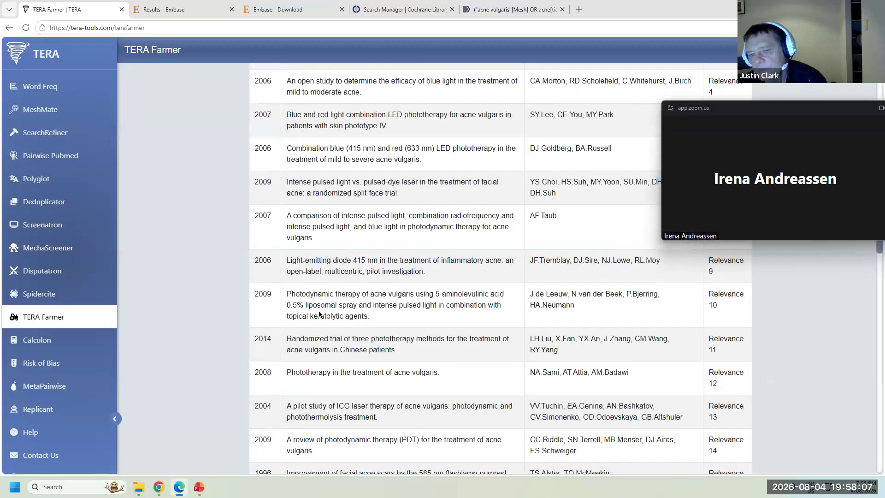
scroll(319, 314, down, 2)
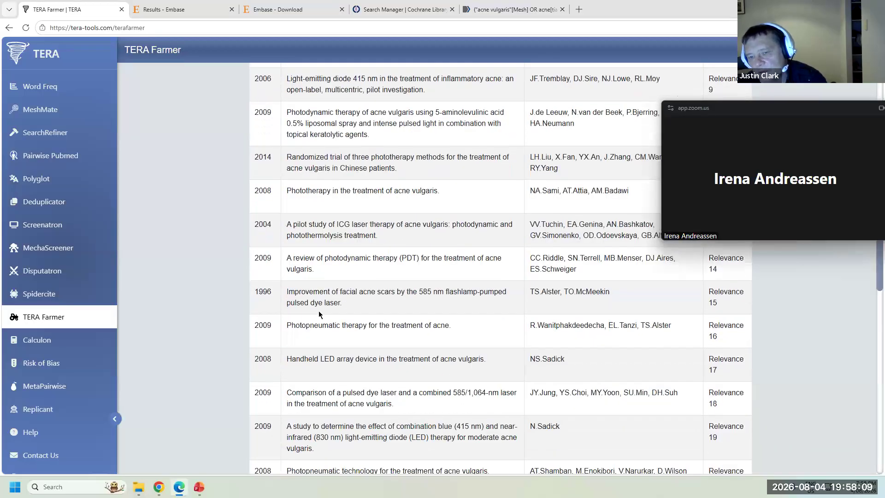
scroll(319, 312, down, 6)
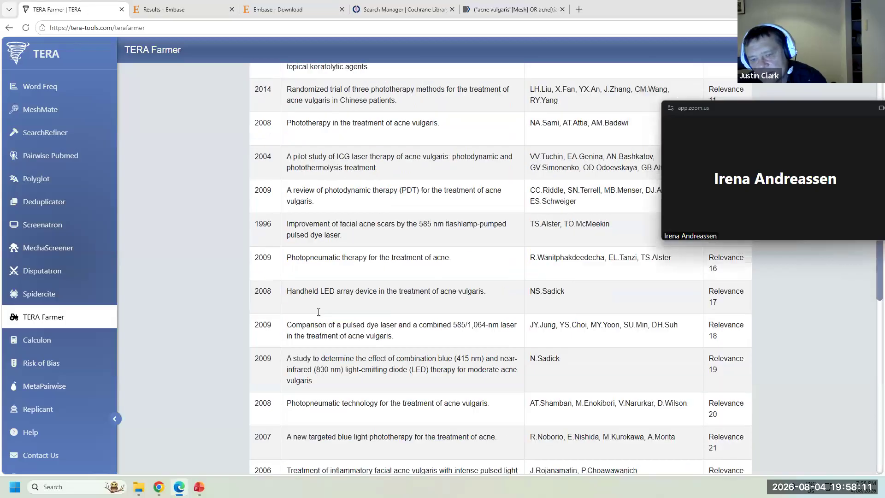
scroll(318, 312, down, 7)
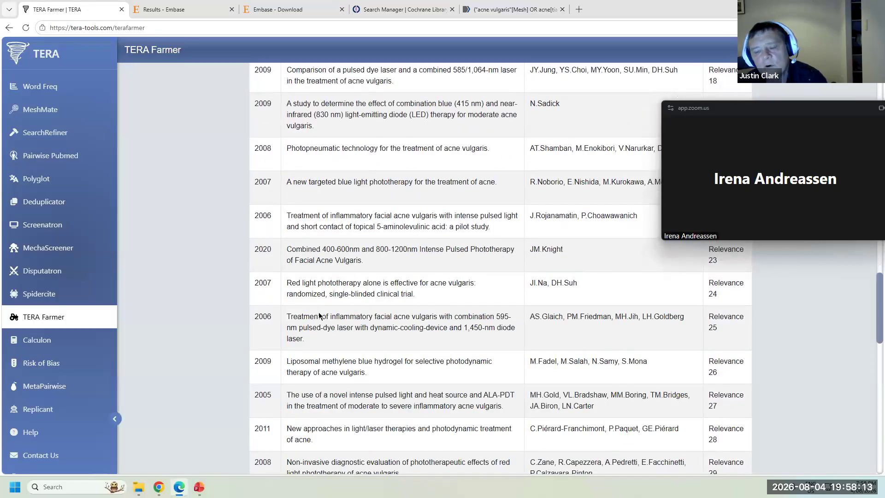
scroll(320, 318, down, 10)
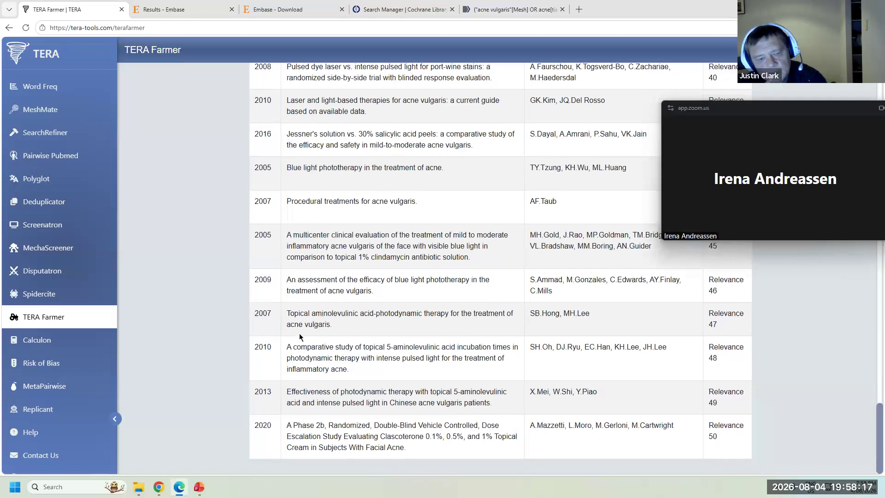
click(64, 340)
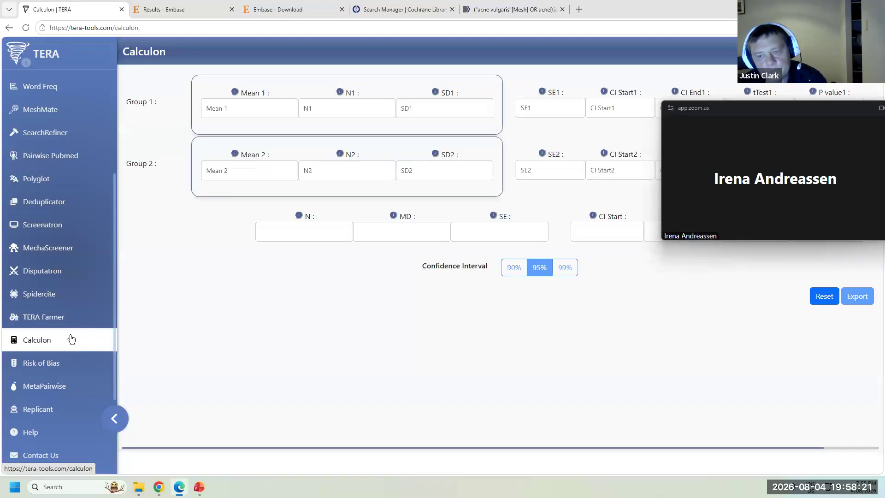
- Enter group means 20 and 15 with sample sizes of 100 per group in Calculon
click(749, 111)
drag(749, 111, 736, 345)
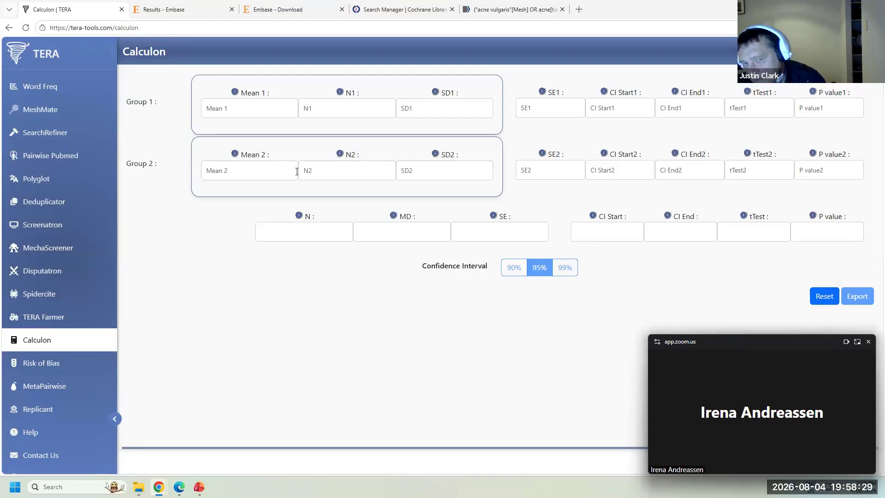
click(250, 106)
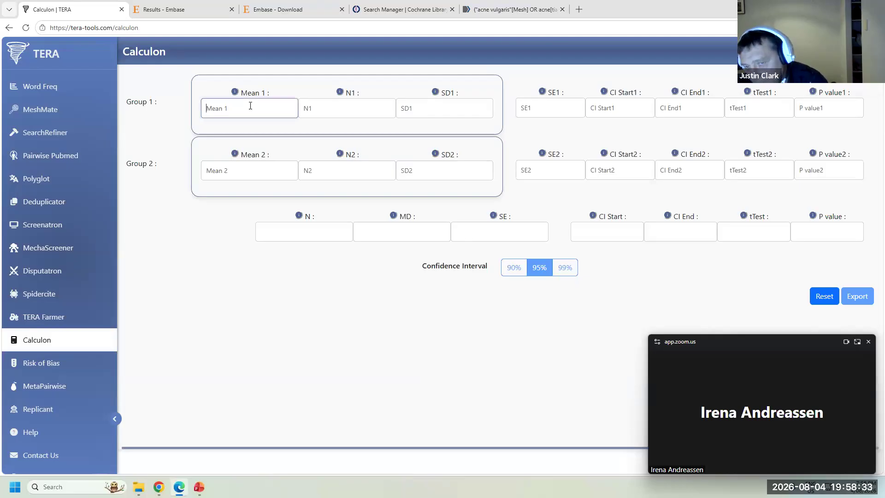
text(20)
click(248, 170)
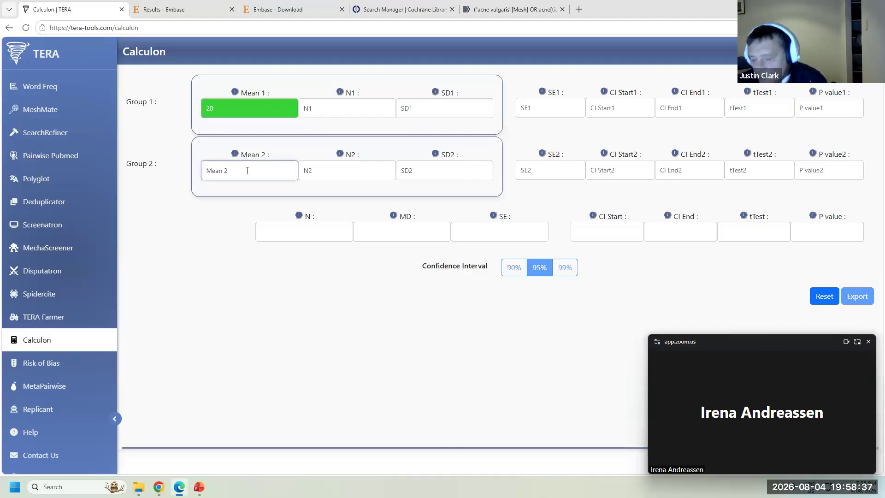
text(15)
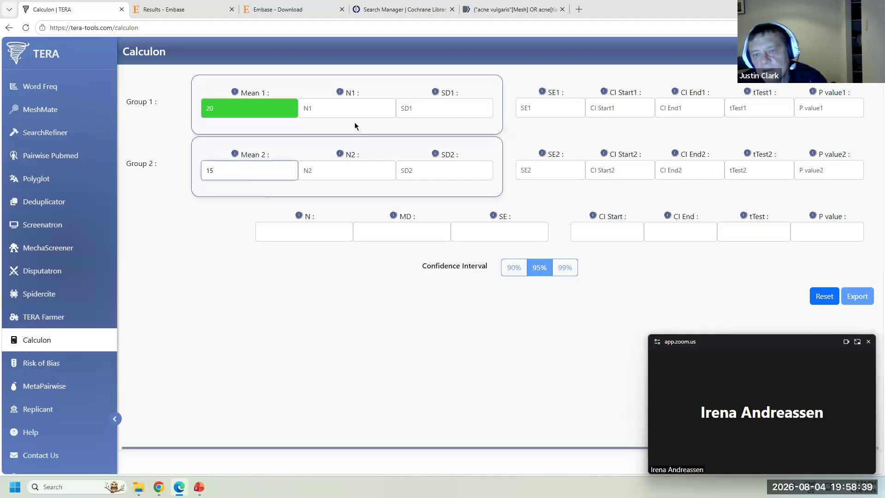
click(355, 109)
text(100)
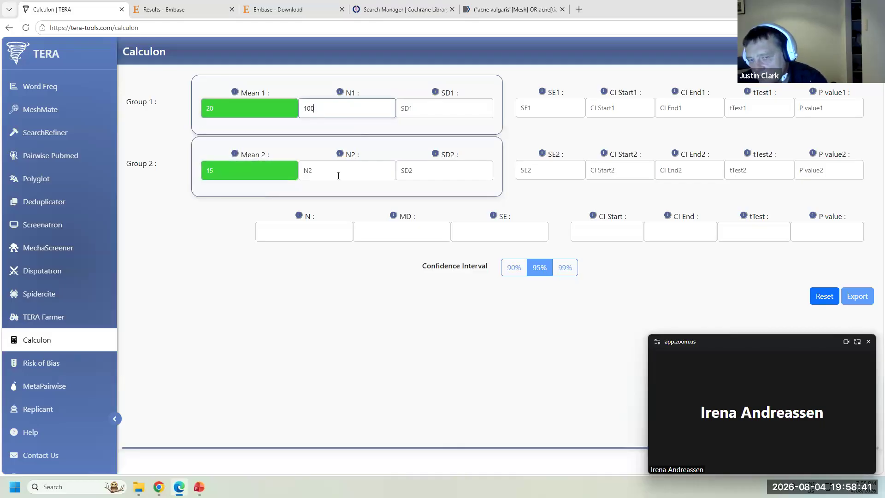
click(339, 175)
text(100)
click(351, 293)
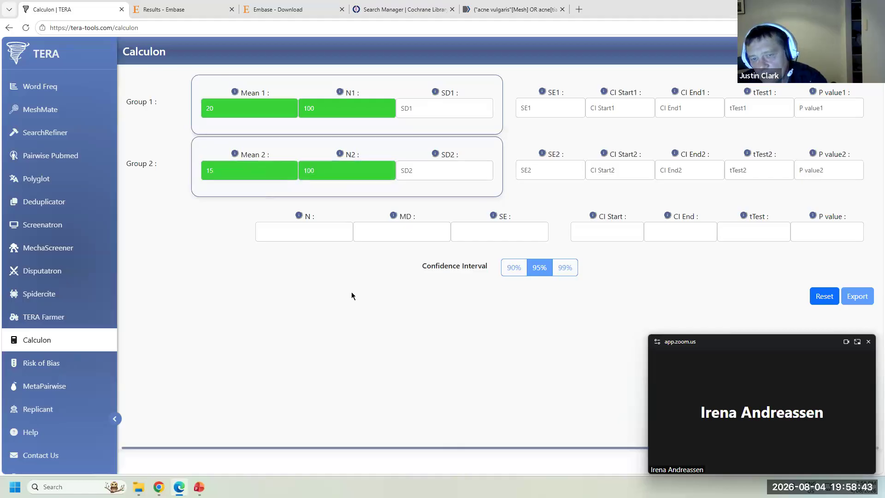
- Enter P value .15 to derive MD 5, SD 24.465499 and SE 3.459944
click(801, 229)
text(.15)
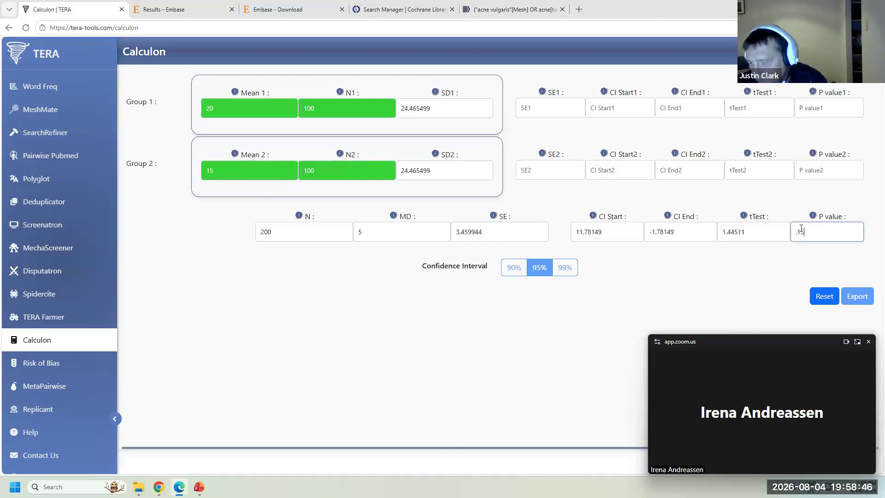
click(664, 298)
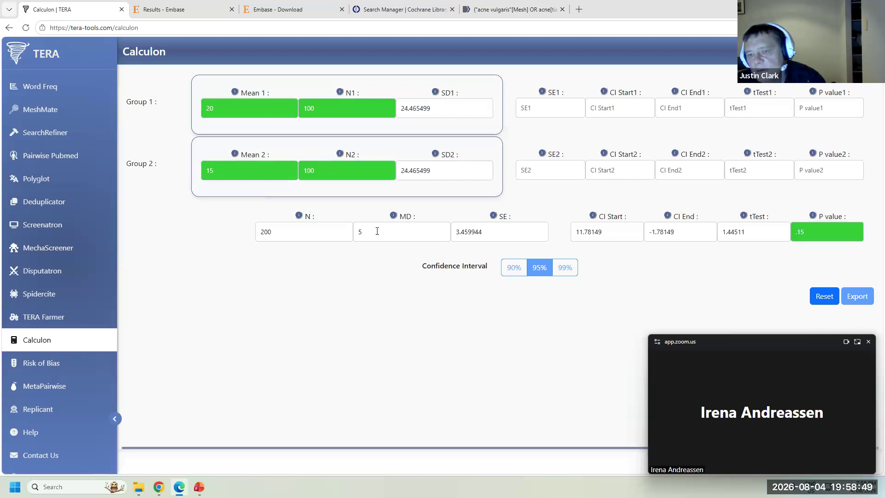
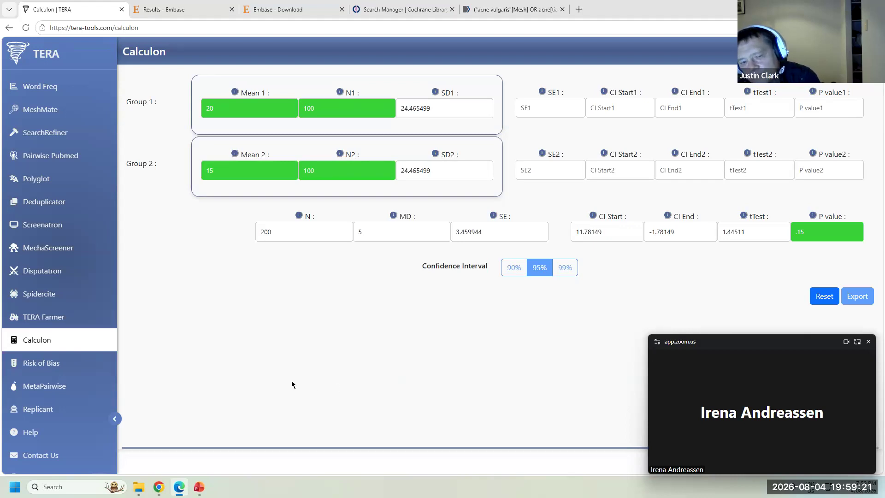
- Open the Risk of Bias tool showing Outcome 1's existing table and assessment labels
click(72, 367)
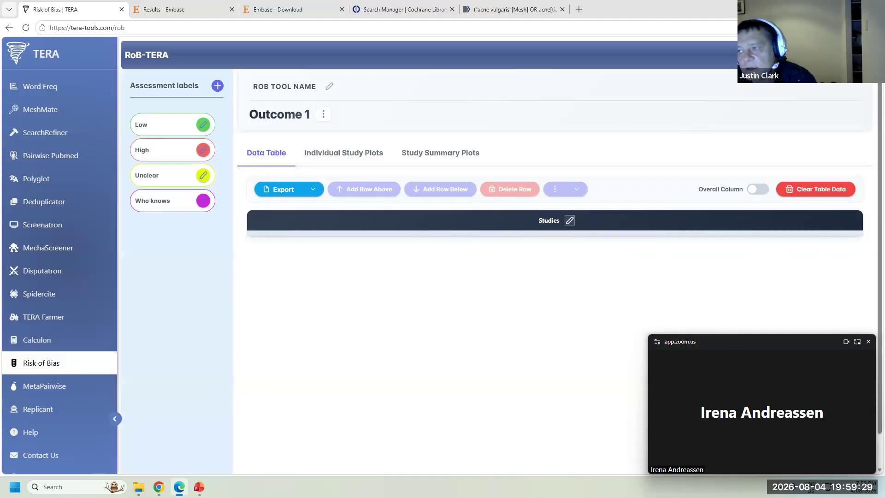
- Delete the old risk-of-bias table and create a new five-domain table with 2 study rows
click(815, 189)
click(467, 289)
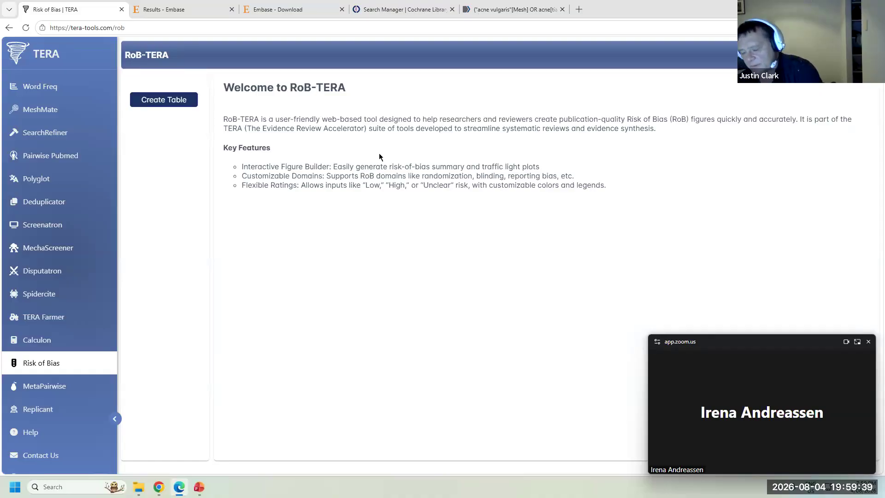
click(172, 106)
click(490, 267)
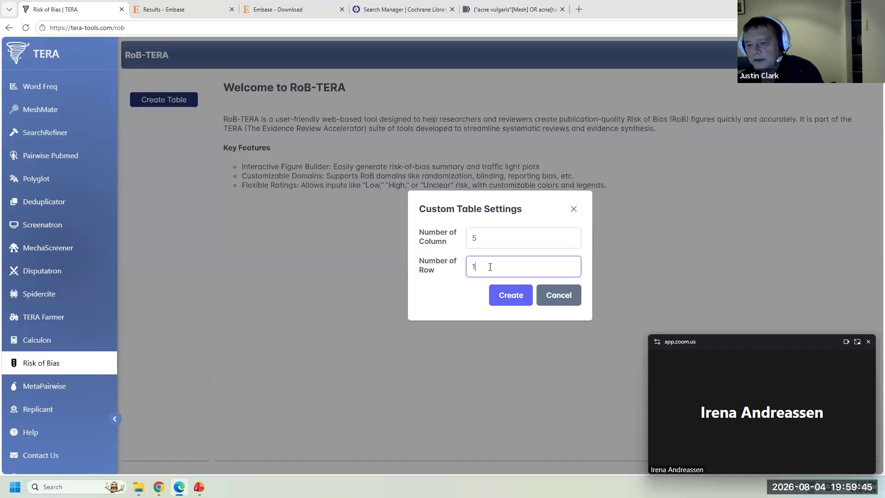
text(2)
click(510, 295)
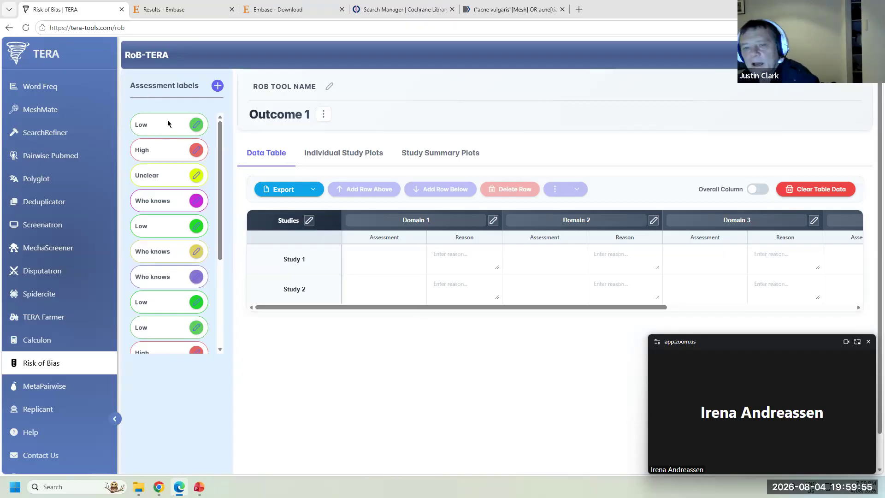
- Rate both Study 1 and Study 2 Low for the first domain
click(402, 256)
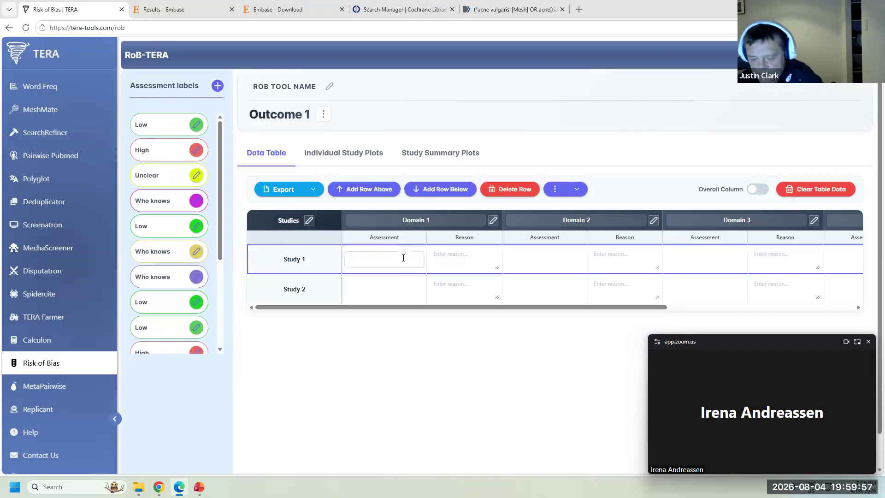
text(Low)
click(381, 289)
text(Low)
- Rename Domain 1 to 'Randomisation' and Domain 2 to 'Blinding'
click(414, 334)
drag(449, 222, 396, 222)
text(R)
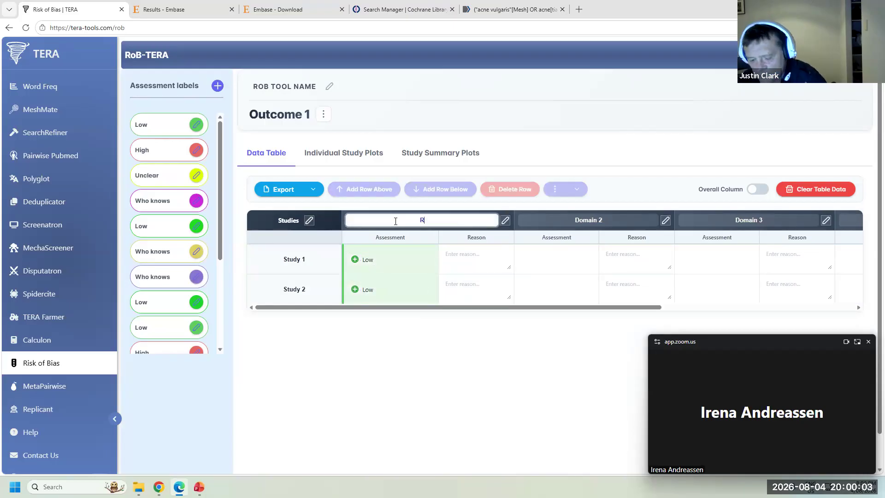
text(and)
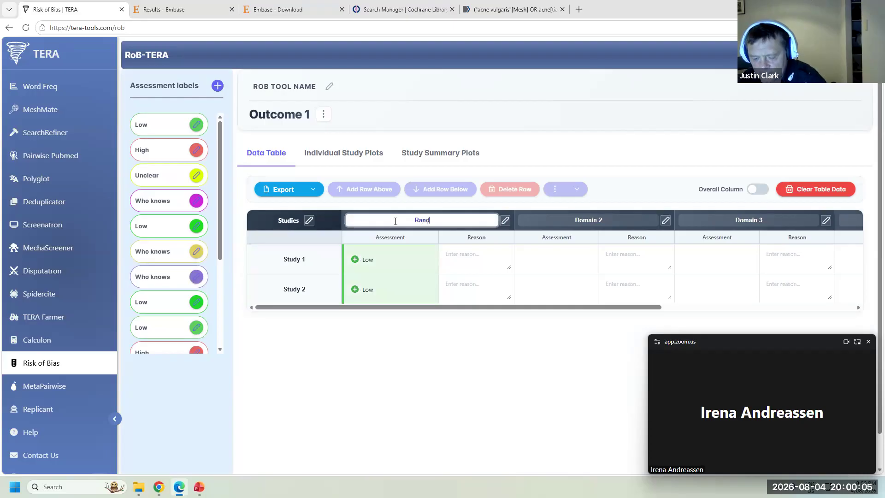
text(omisation)
click(620, 219)
text(B)
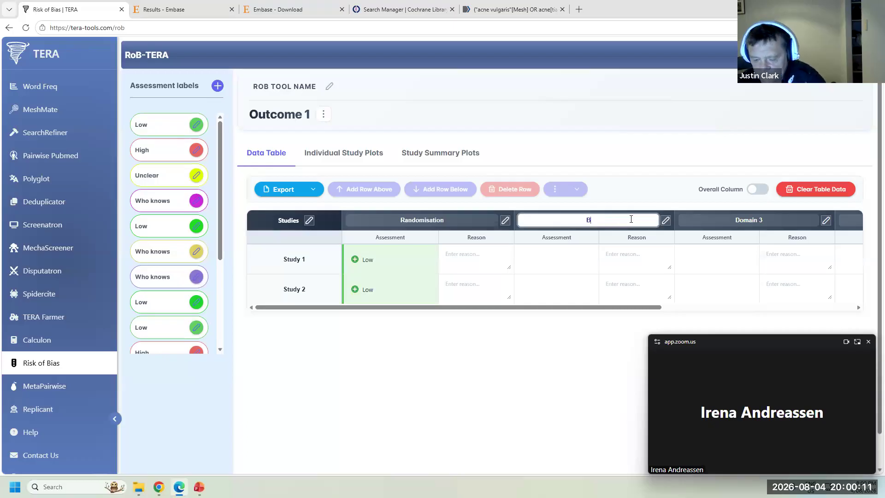
text(linding)
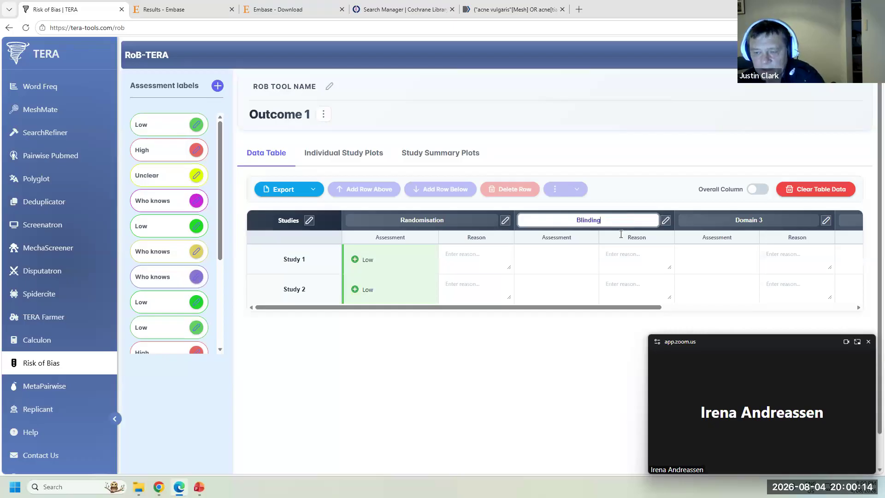
click(496, 357)
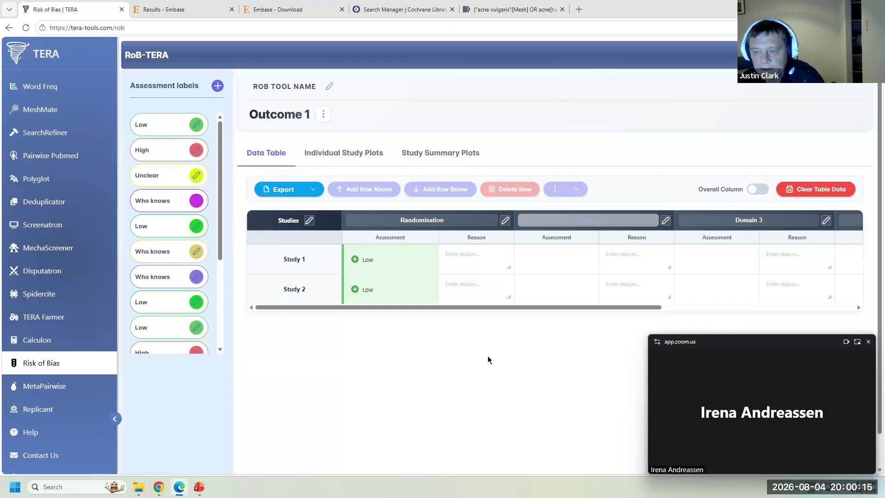
click(525, 255)
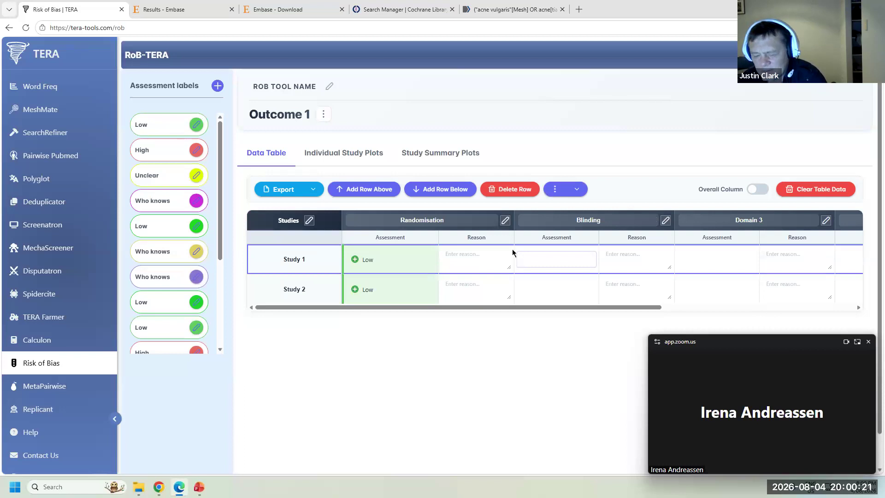
- Rate Blinding High for Study 1 and Unclear for Study 2
text(High)
click(556, 281)
text(Unclear)
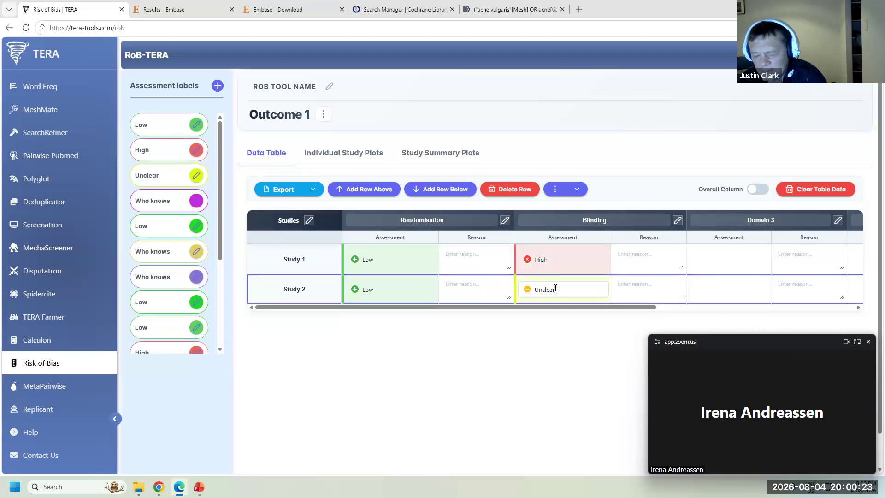
click(197, 126)
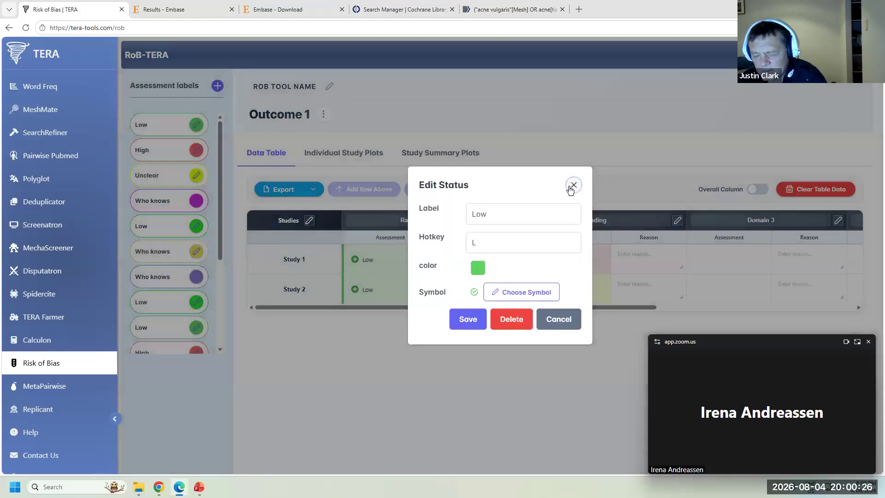
click(573, 185)
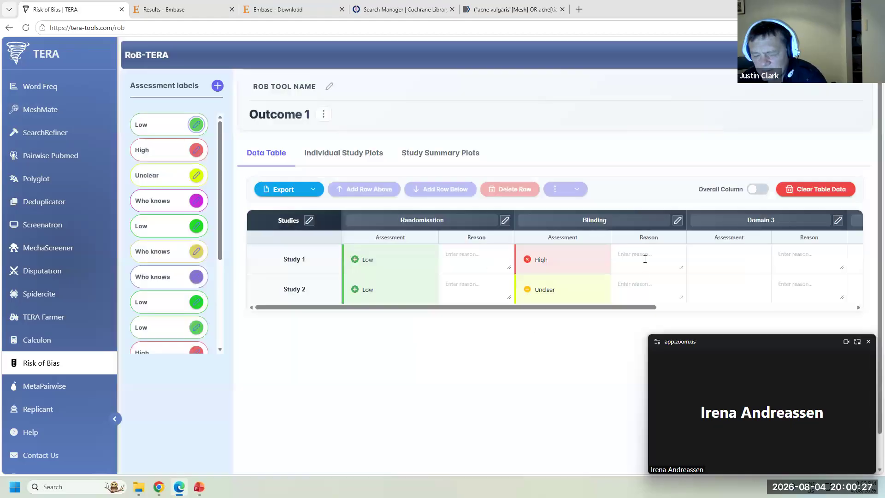
- Rate Domain 3 High for both studies, scrolling the table right toward Domain 5
click(736, 258)
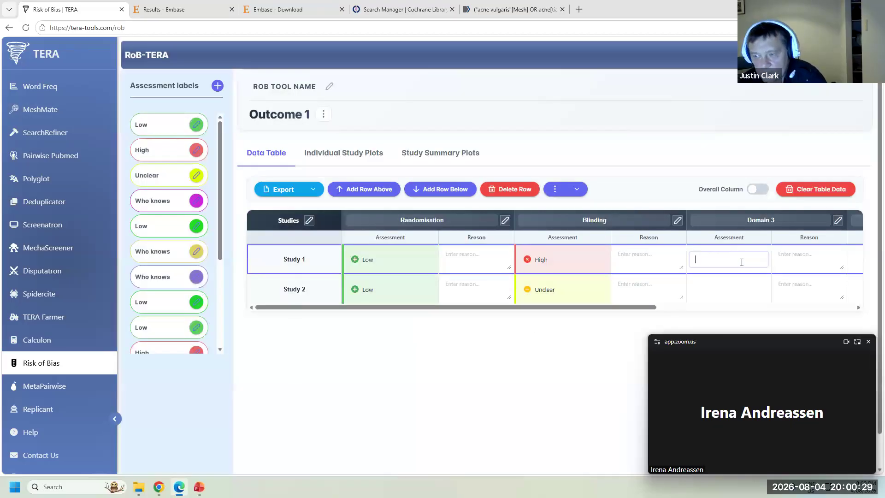
key(h)
click(731, 292)
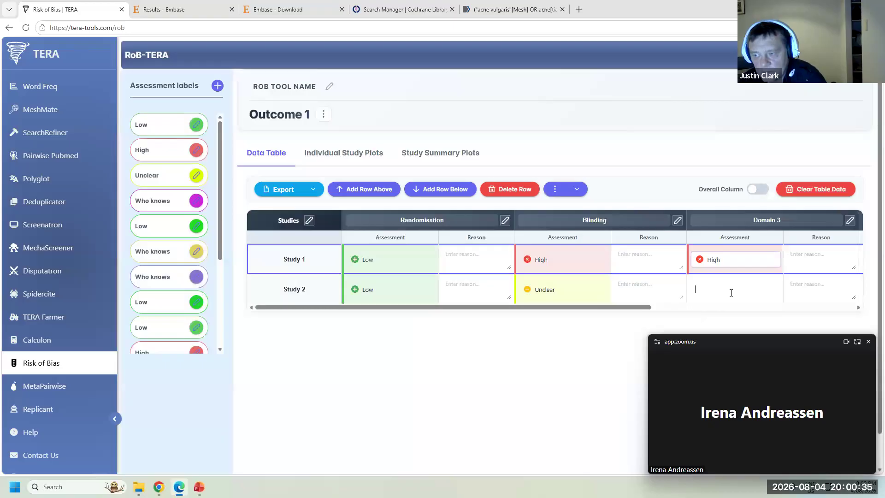
text(High)
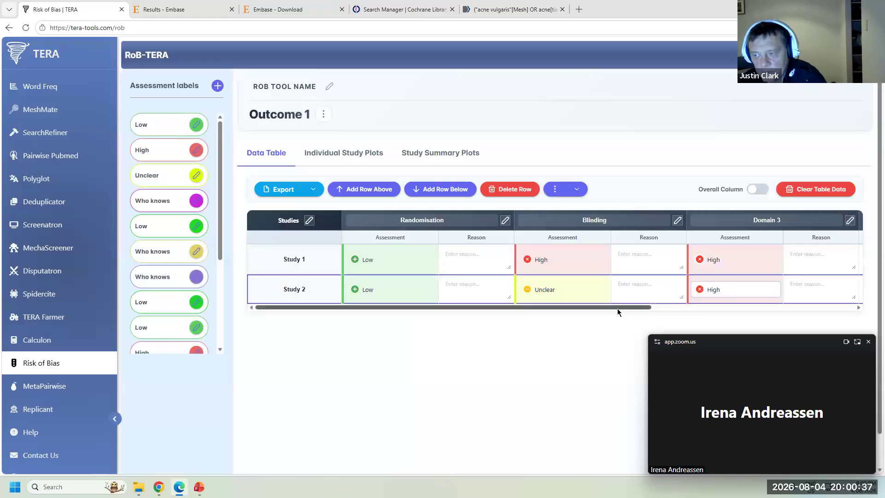
drag(617, 308, 654, 305)
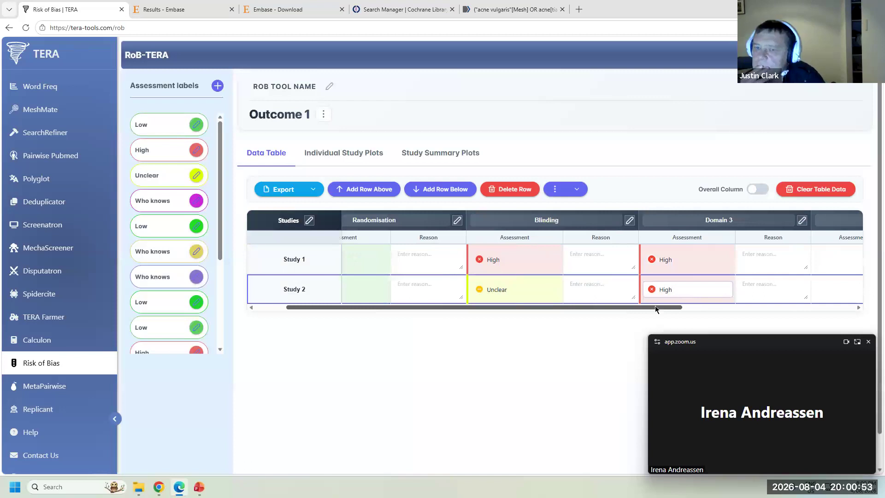
drag(655, 305, 690, 308)
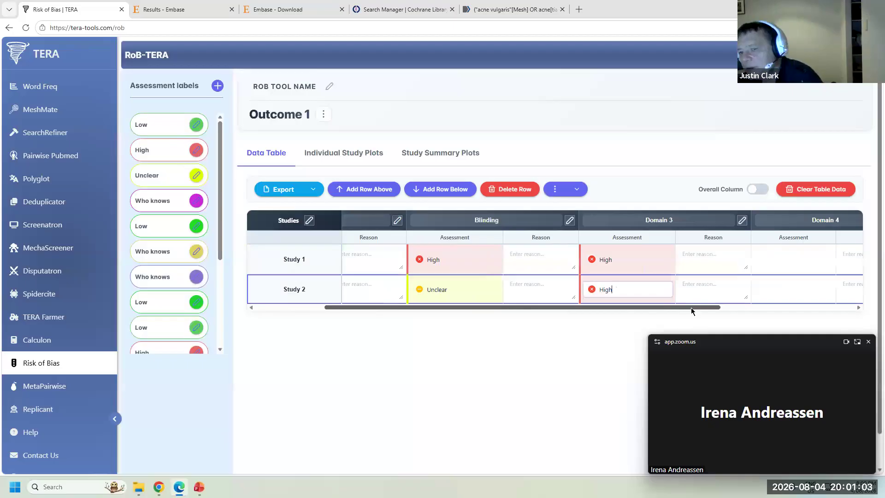
drag(690, 308, 760, 308)
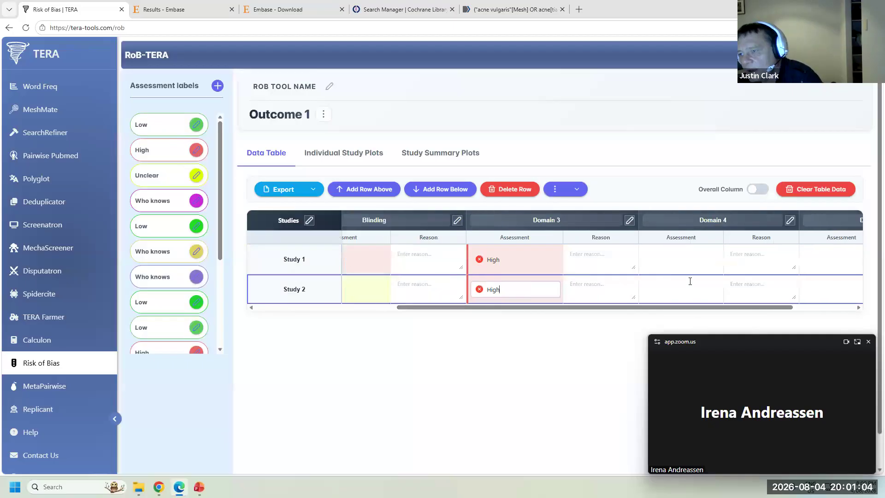
click(828, 260)
- Rate Domain 5 Low for both Study 1 and Study 2
text(Low)
click(834, 294)
text(Low)
- Export the individual study traffic-light plot as a TIFF image
click(344, 153)
mouse_move(305, 187)
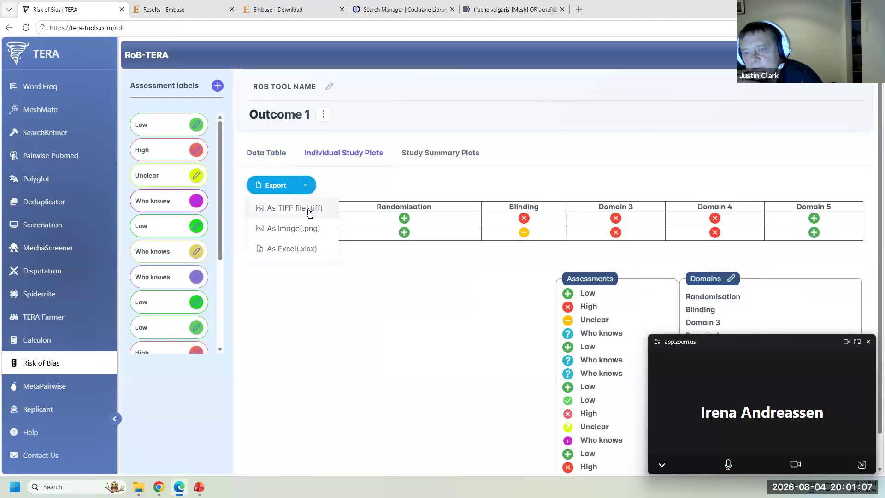
click(309, 213)
click(714, 69)
click(761, 120)
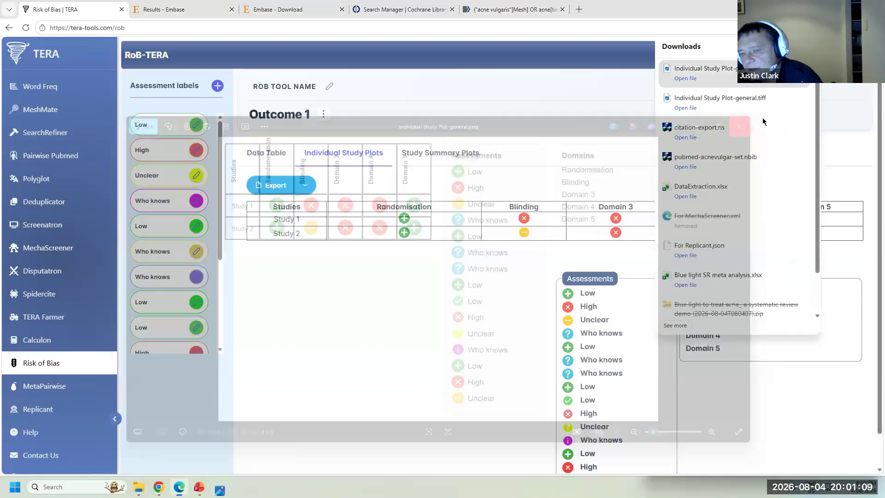
- Export the study summary bar chart as a PNG image
click(458, 158)
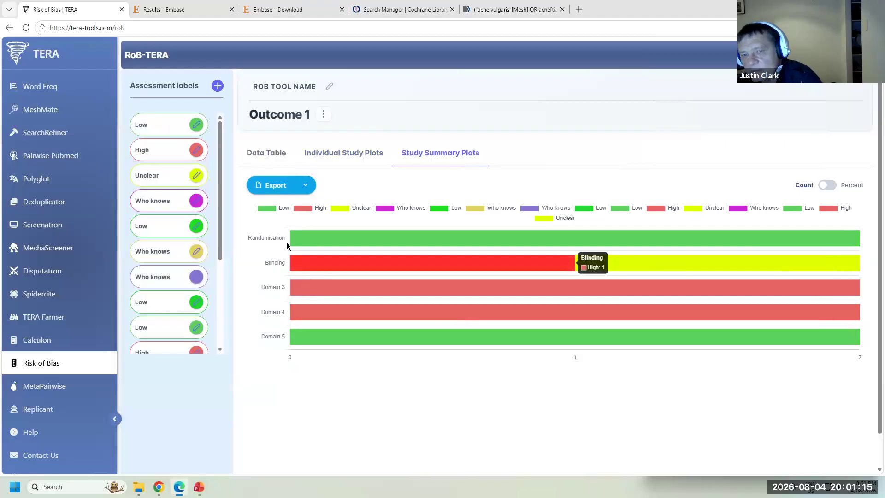
click(305, 184)
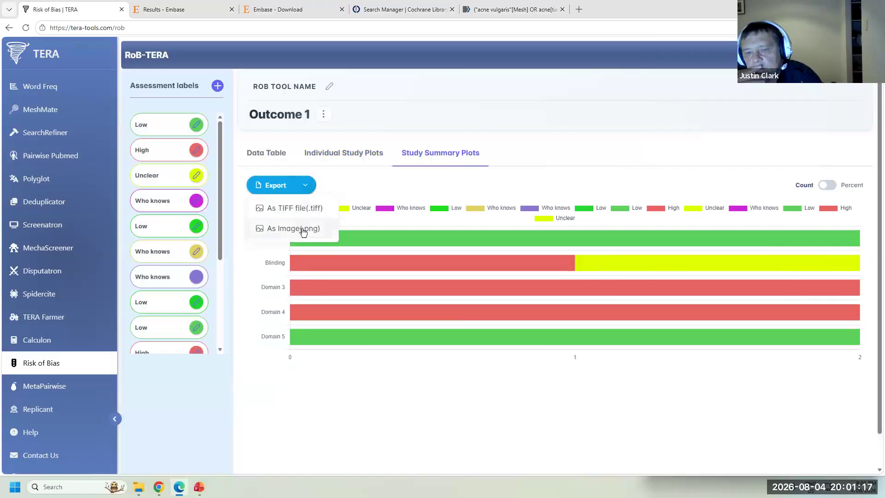
click(303, 229)
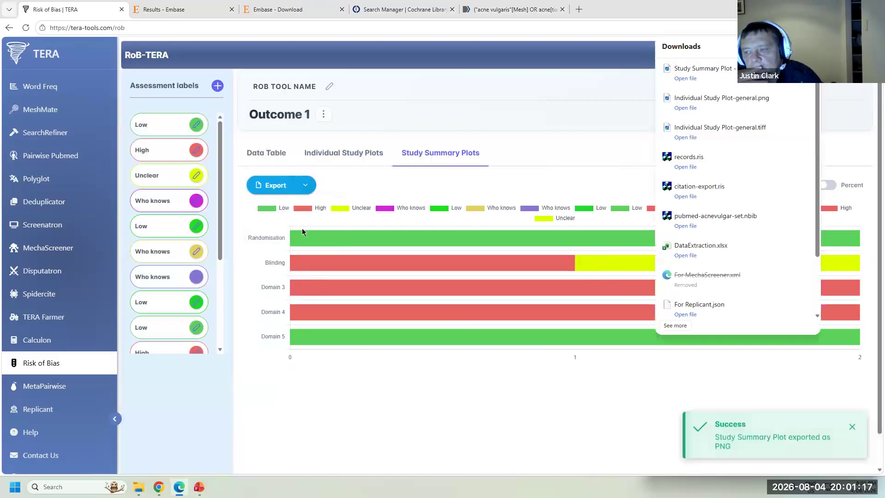
click(687, 76)
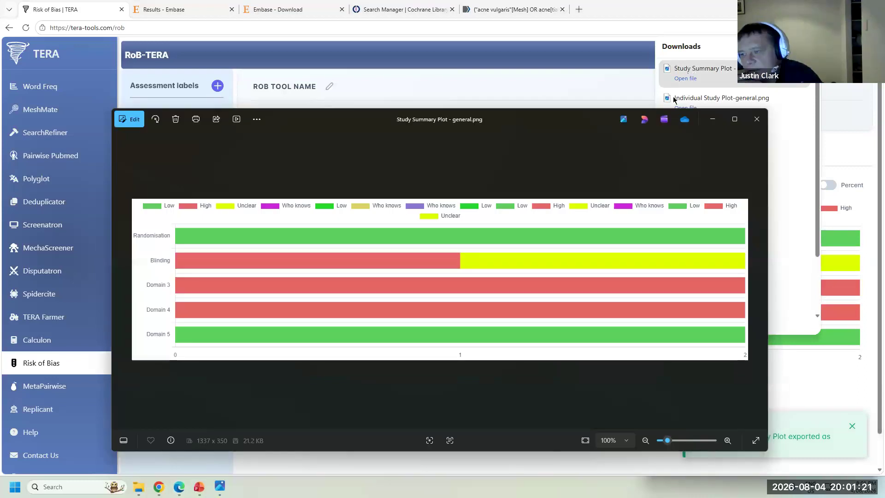
click(757, 119)
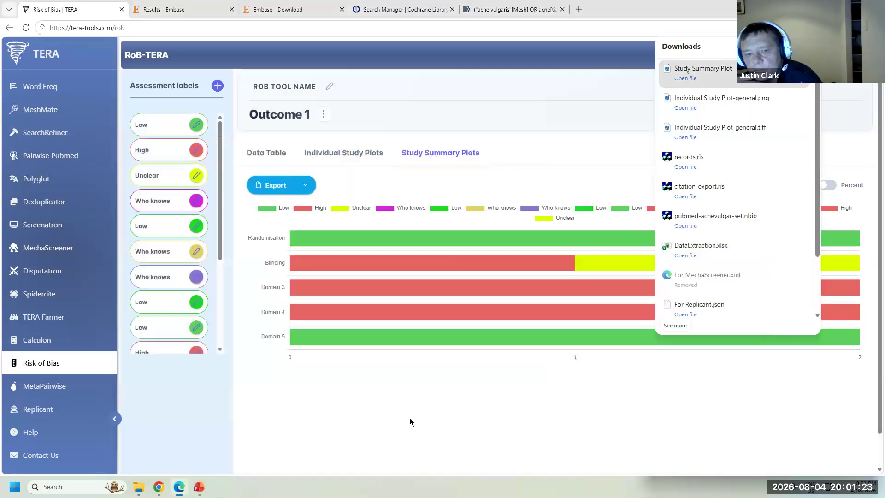
- Open the Blue light SR meta analysis workbook from Downloads in Excel and widen column B
click(74, 392)
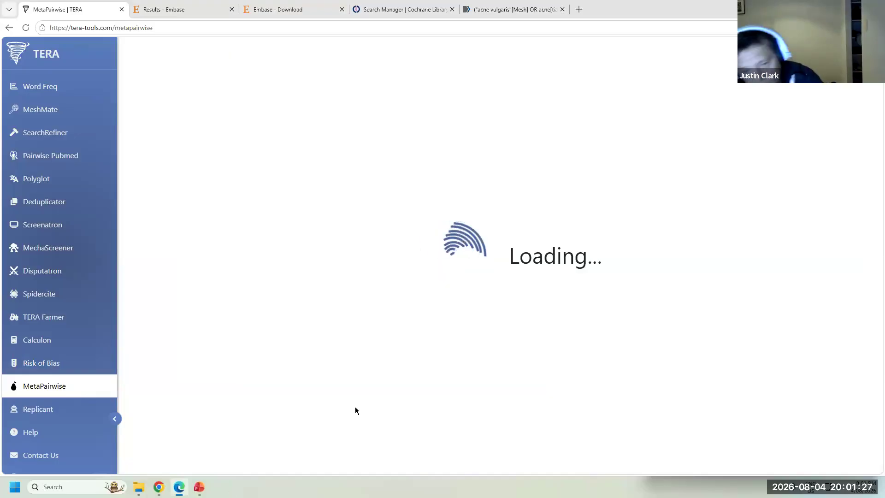
click(140, 491)
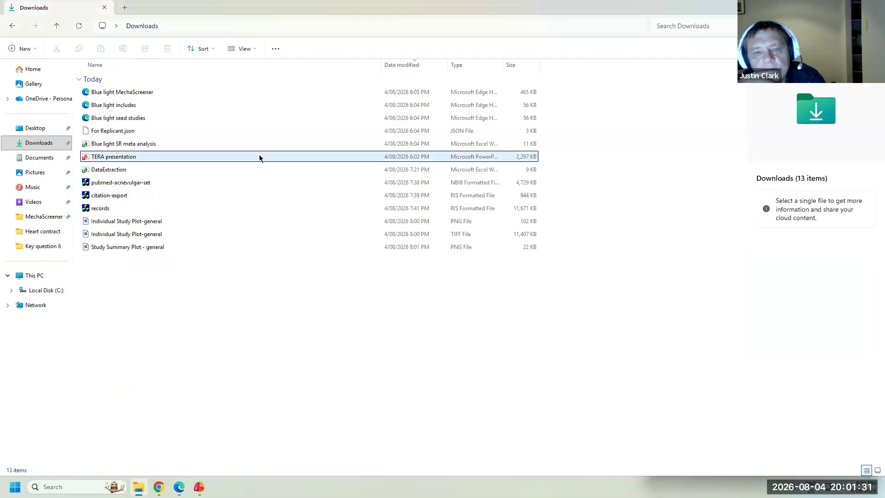
click(170, 144)
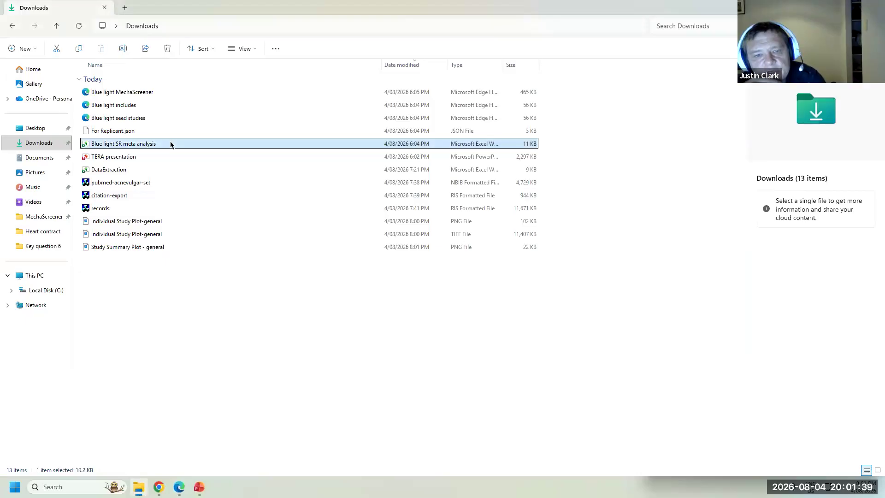
double_click(171, 145)
drag(72, 79, 92, 73)
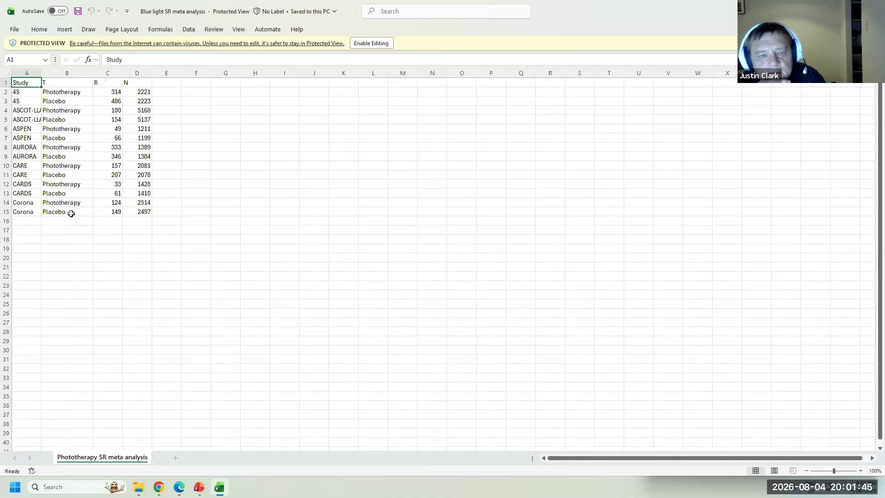
- Enable editing, widen column C, then save and close the blue light workbook
click(372, 43)
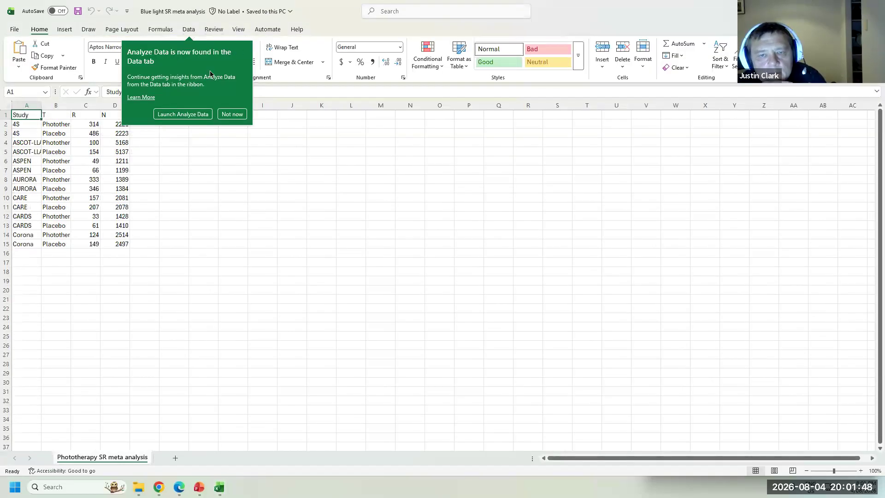
click(232, 113)
click(93, 115)
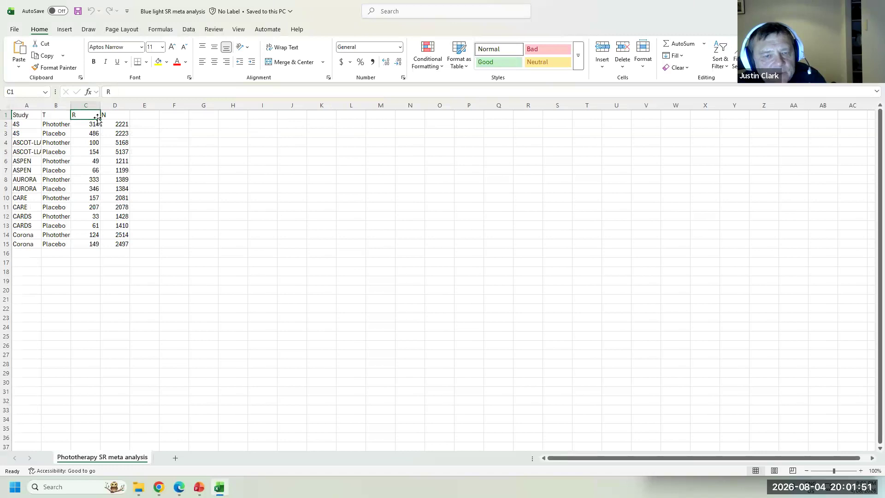
drag(101, 106, 110, 106)
click(124, 115)
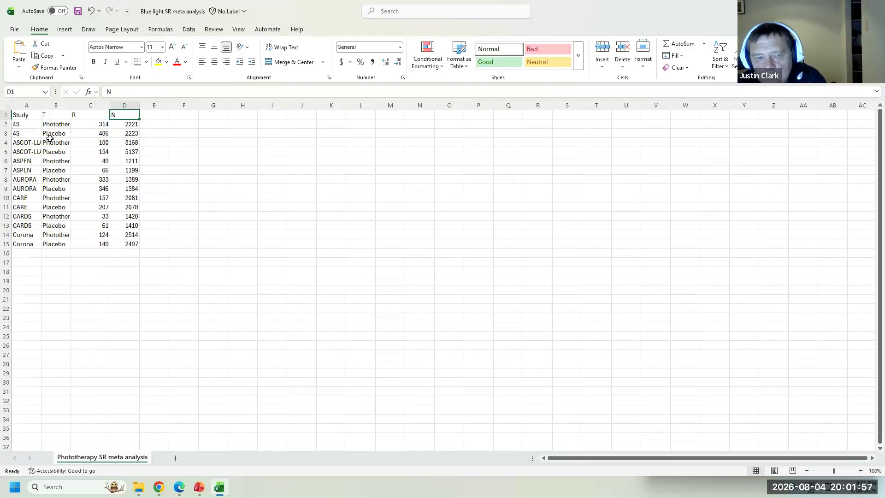
click(79, 10)
click(874, 9)
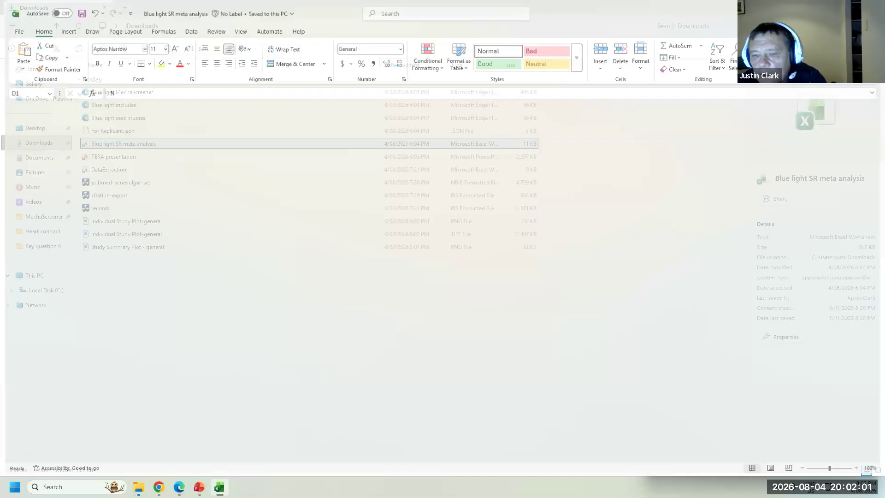
- Browse the MetaPairwise Home overview and author list, then return to the Data page
click(159, 487)
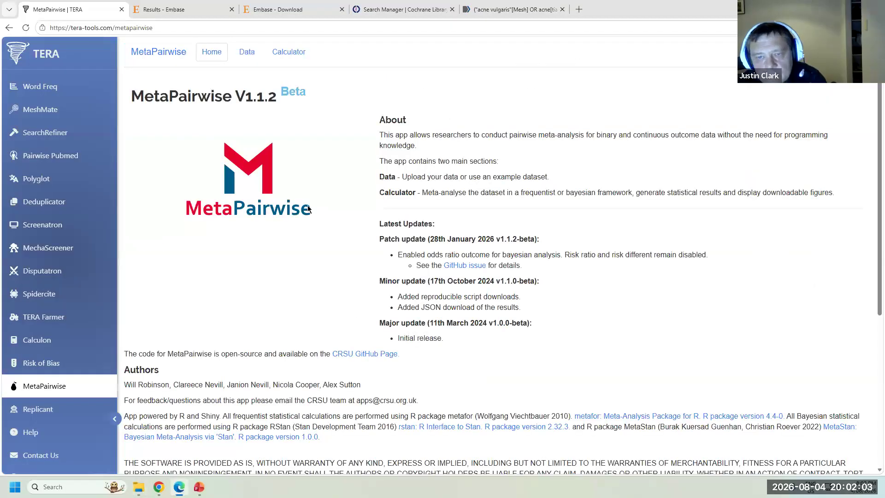
click(247, 51)
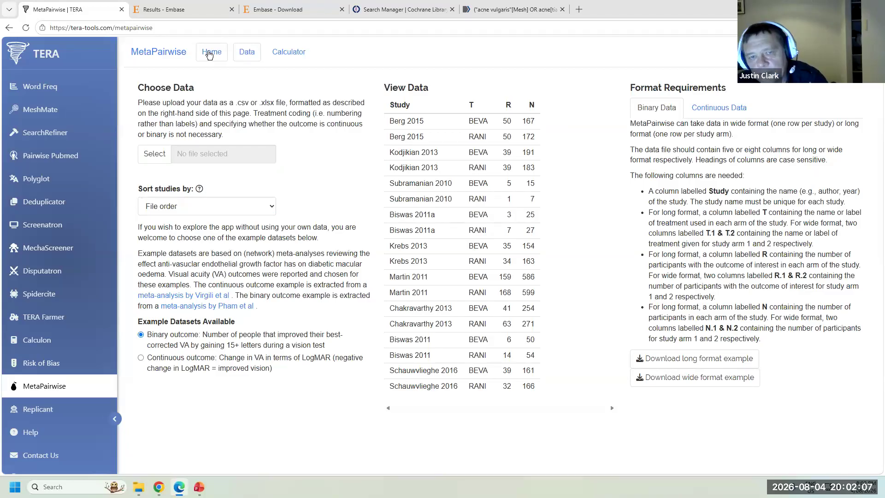
click(212, 52)
scroll(463, 307, down, 5)
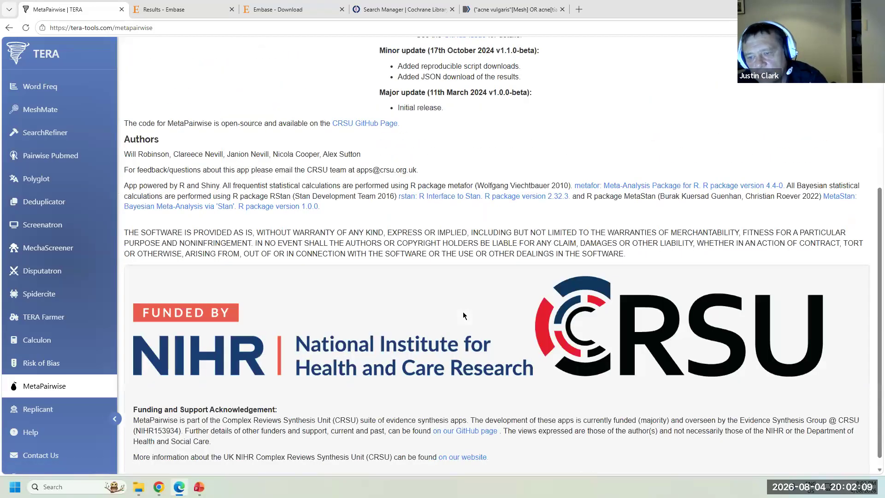
scroll(463, 315, up, 2)
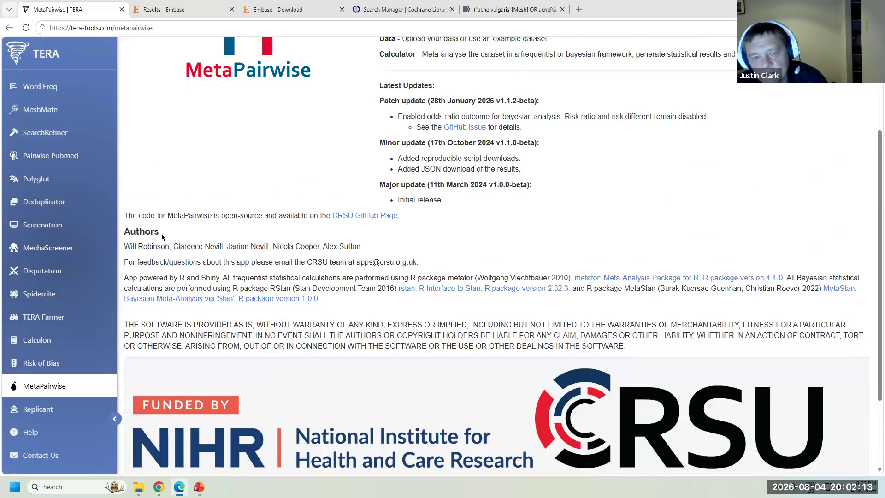
drag(125, 246, 382, 253)
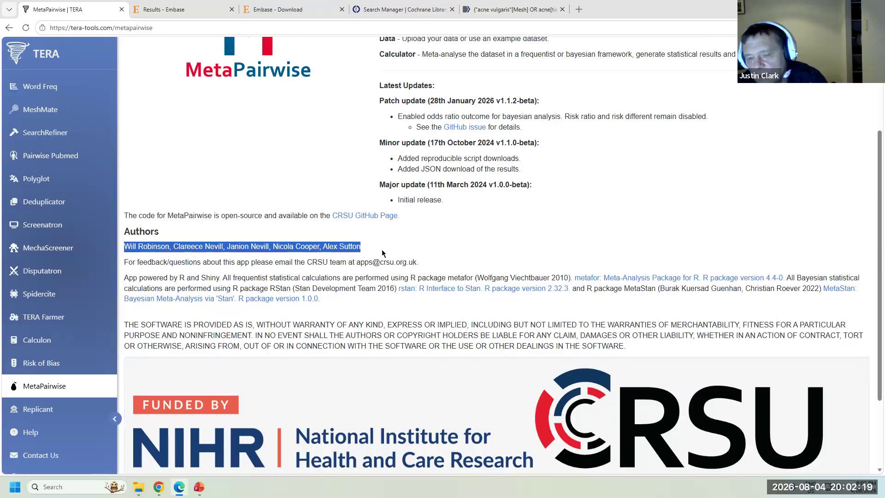
scroll(382, 250, up, 3)
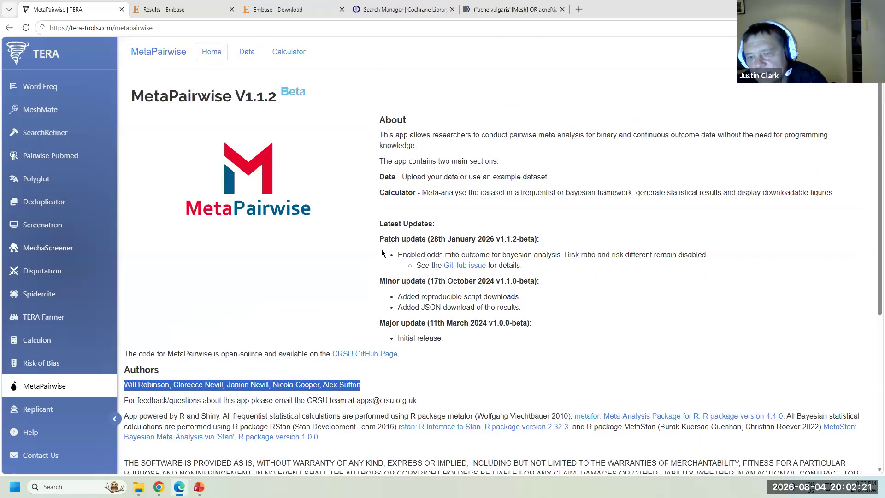
click(248, 53)
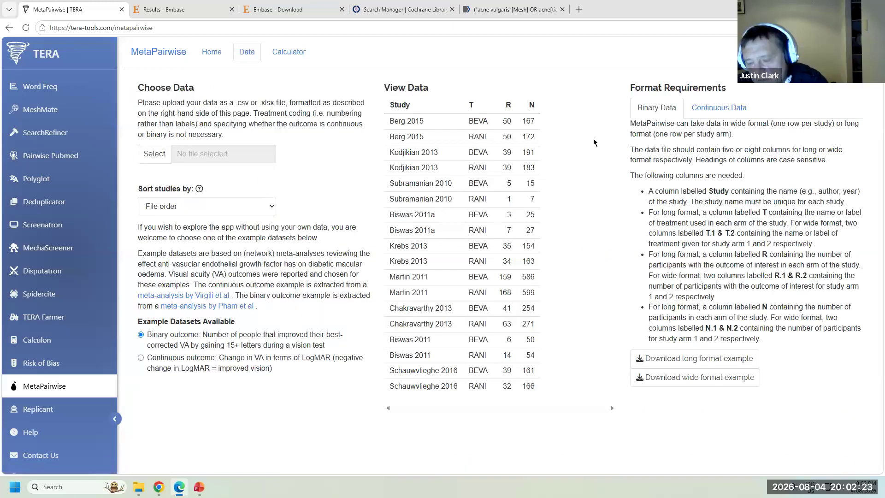
- Upload the Blue light SR meta analysis file to MetaPairwise and check its format requirements
click(166, 159)
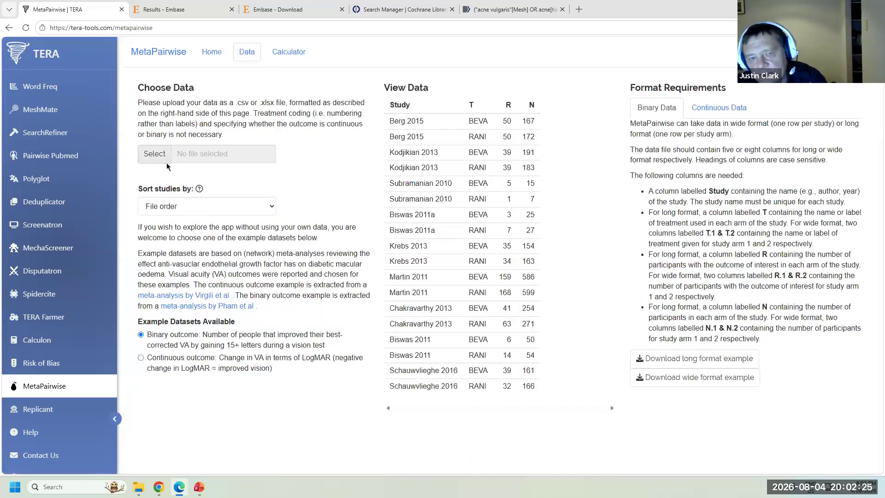
click(127, 87)
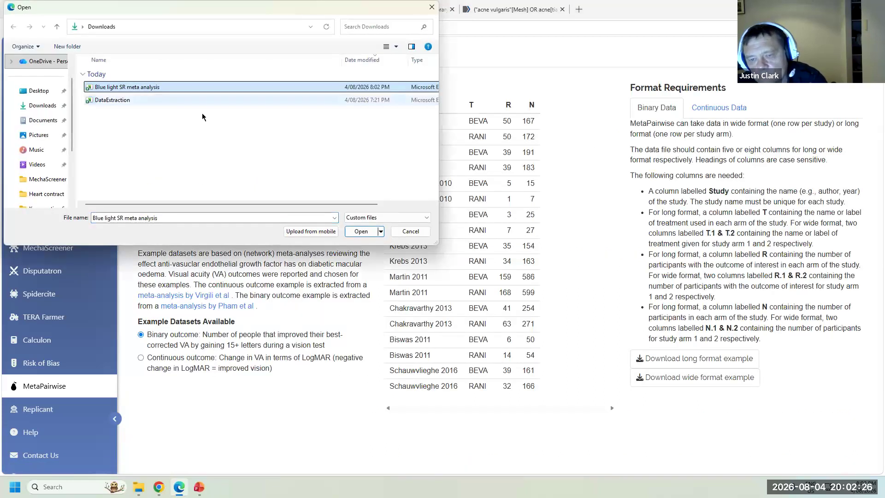
click(361, 231)
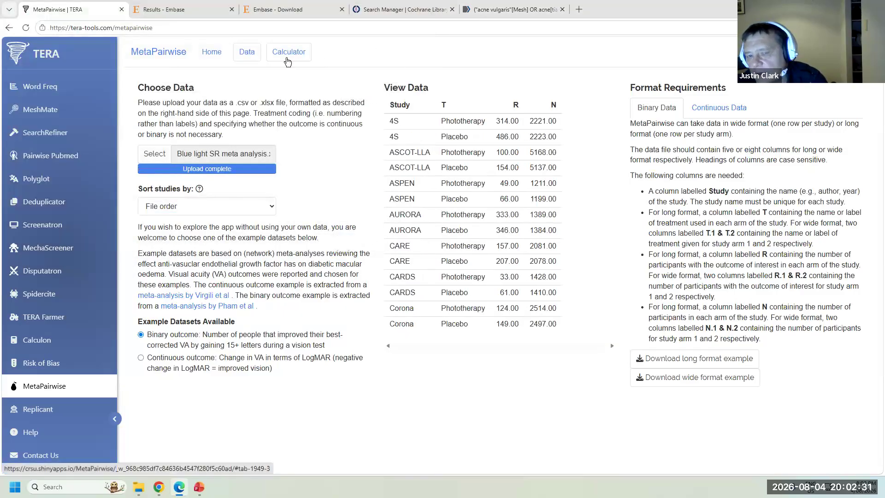
drag(630, 125, 789, 338)
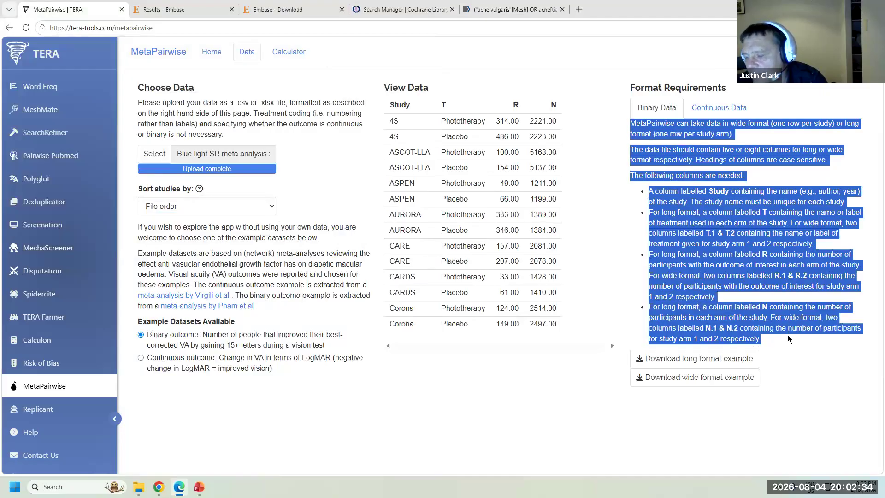
click(740, 258)
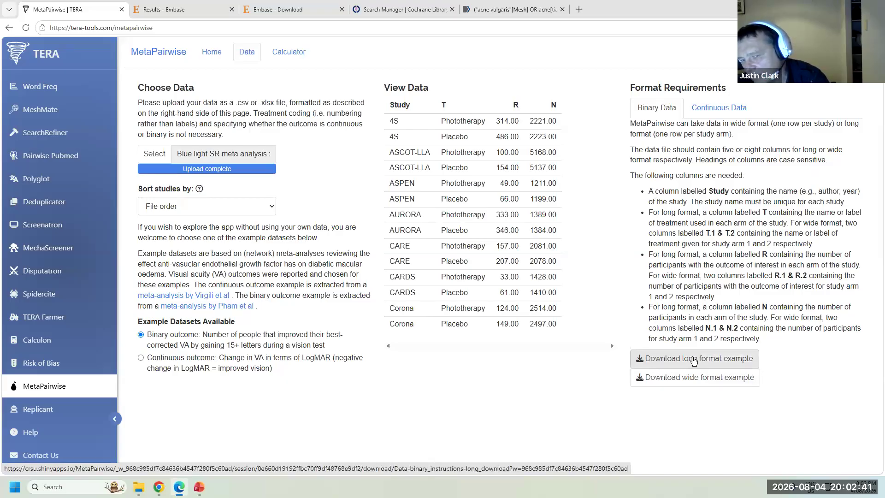
click(295, 53)
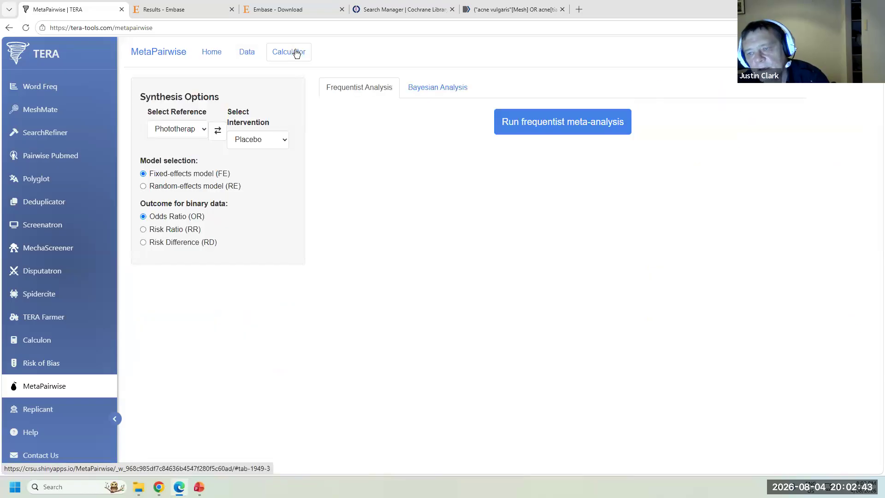
- Run the fixed-effects meta-analysis (pooled OR 1.39), review the forest plot and download frequentist_results.json
click(554, 127)
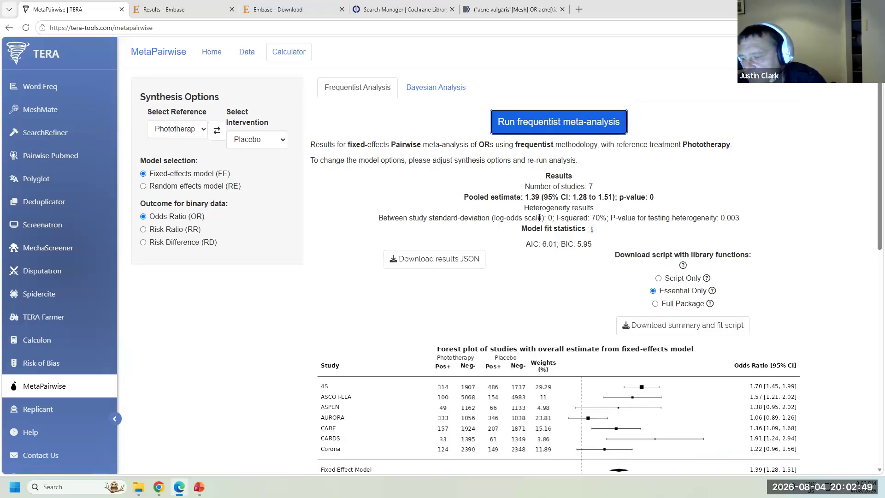
scroll(599, 254, down, 5)
scroll(659, 291, up, 1)
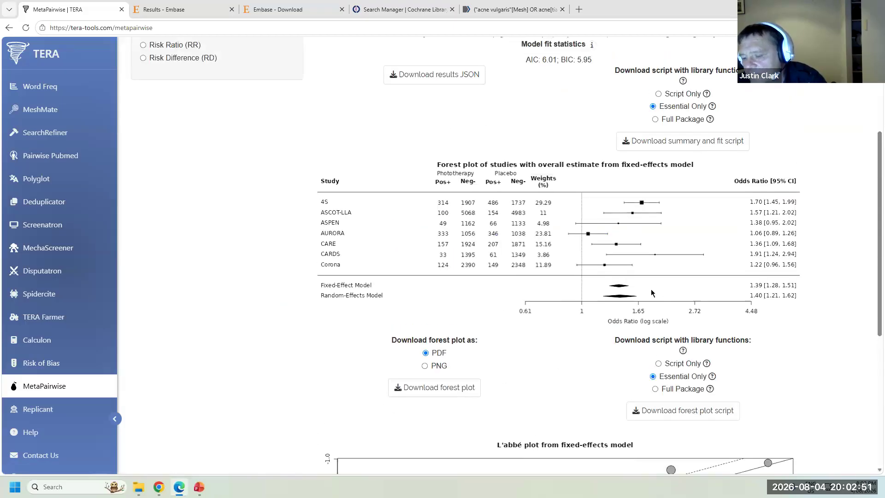
scroll(589, 379, down, 3)
scroll(590, 375, up, 5)
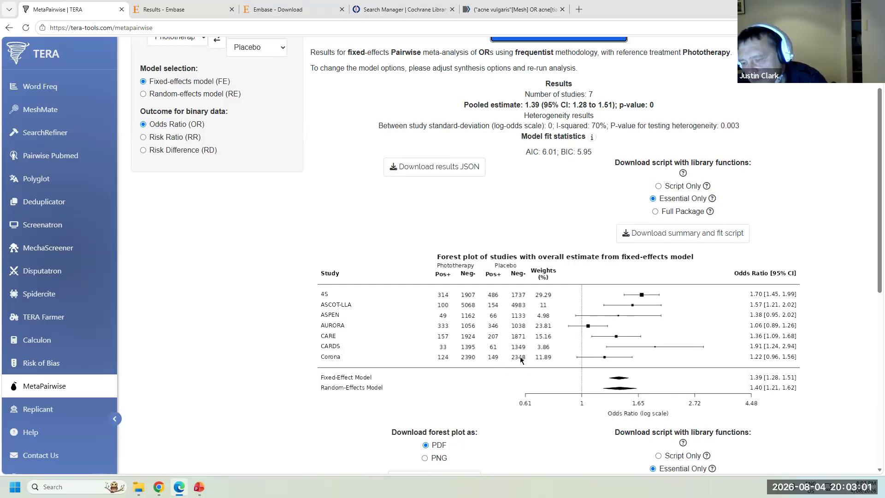
scroll(353, 247, up, 1)
scroll(353, 246, up, 2)
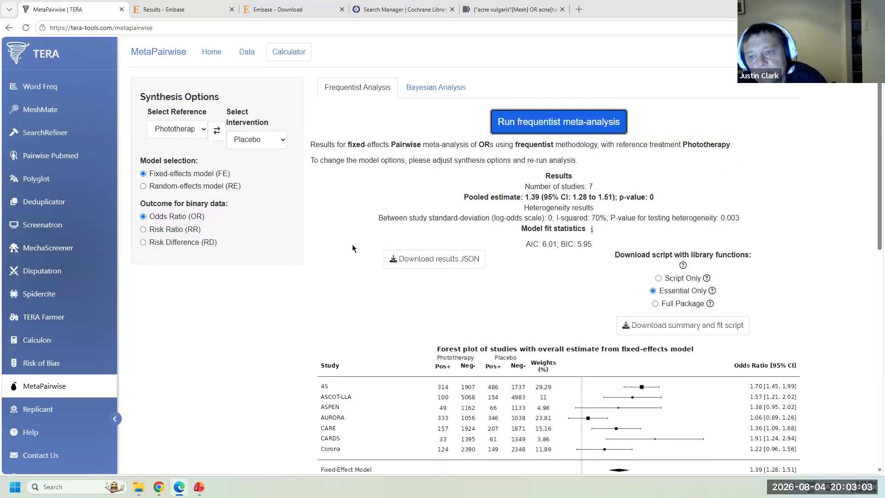
click(395, 253)
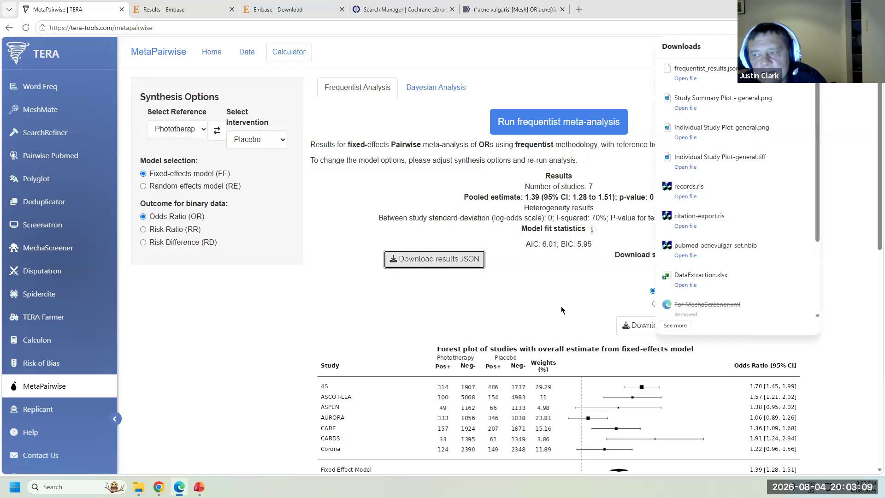
click(27, 408)
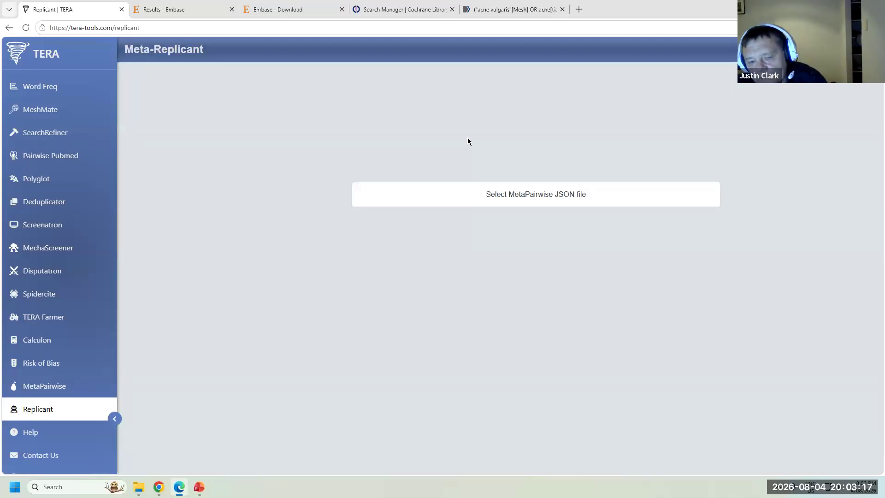
- Load For Replicant.json into Meta-Replicant to generate the search, meta-analysis and study narrative
click(496, 203)
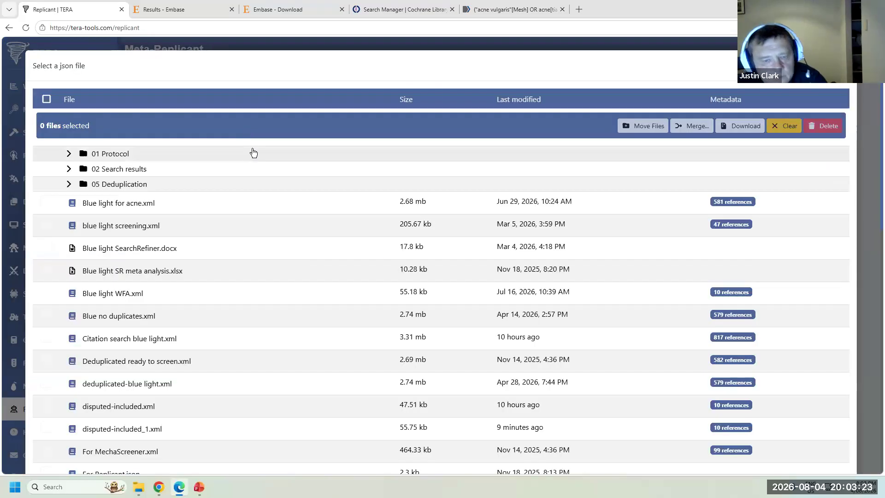
scroll(254, 159, down, 5)
click(123, 249)
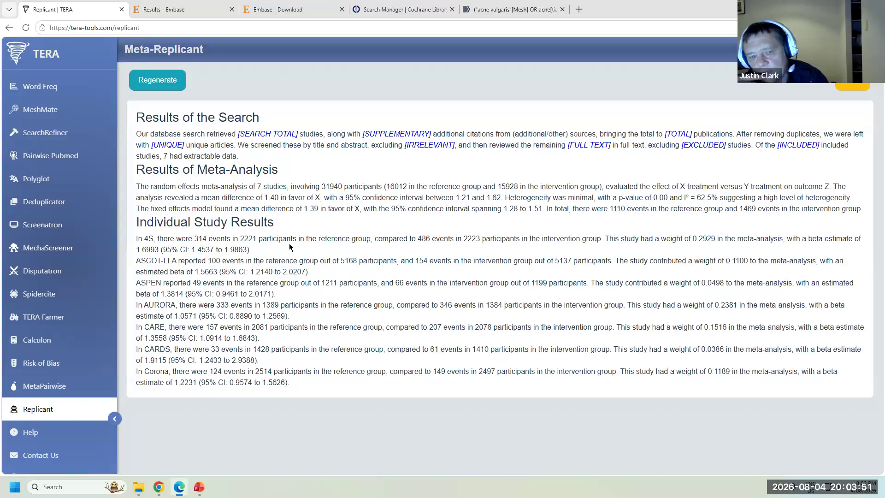
- Regenerate the Meta-Replicant narrative six times to get new wording for its paragraphs
scroll(65, 346, down, 3)
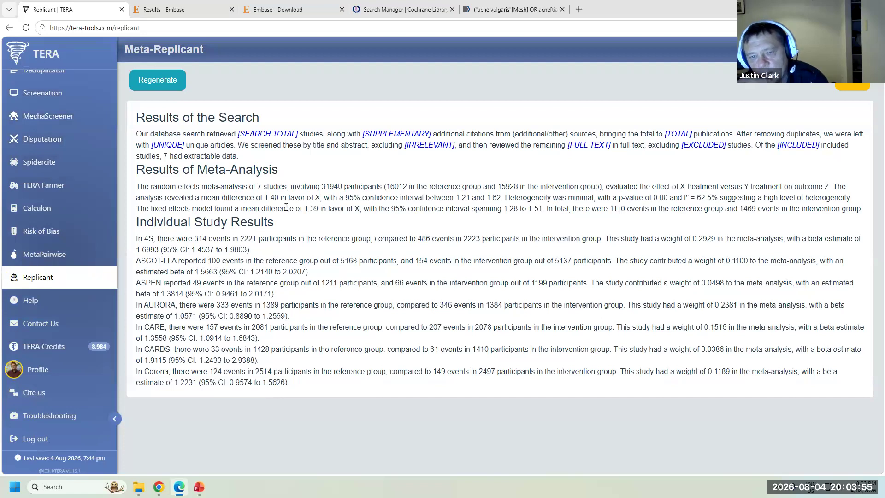
click(173, 82)
click(172, 82)
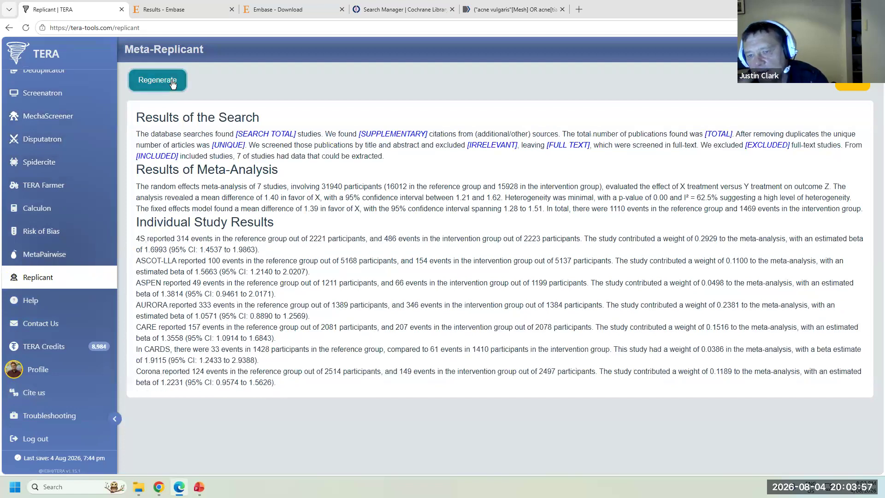
click(173, 82)
click(173, 82)
click(173, 82)
click(173, 82)
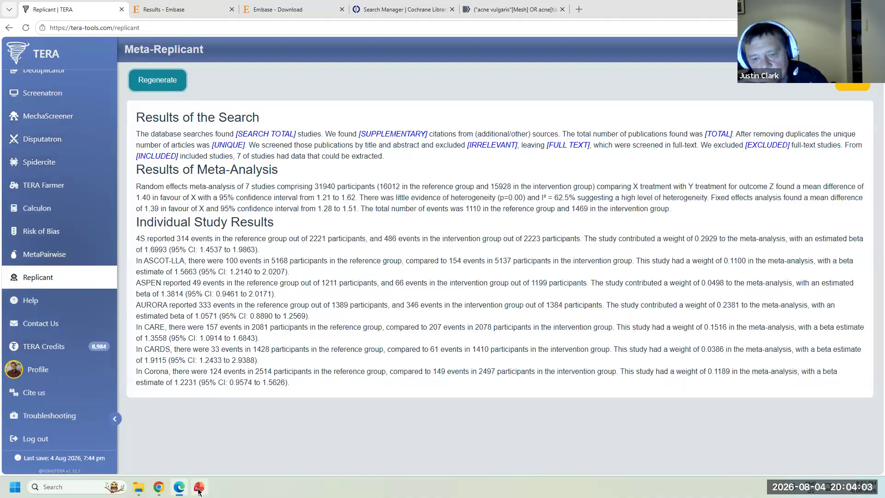
- End the Zoom screen share so the presenter's camera is shown
mouse_move(199, 490)
mouse_move(161, 489)
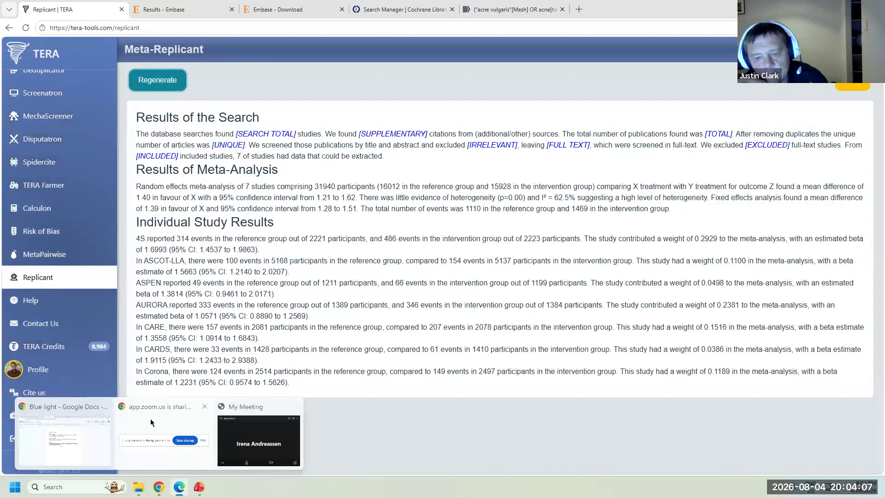
click(482, 460)
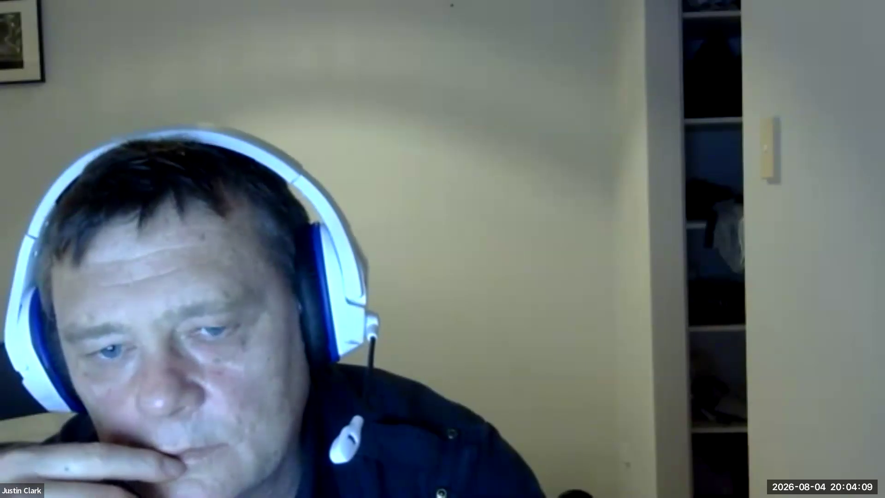